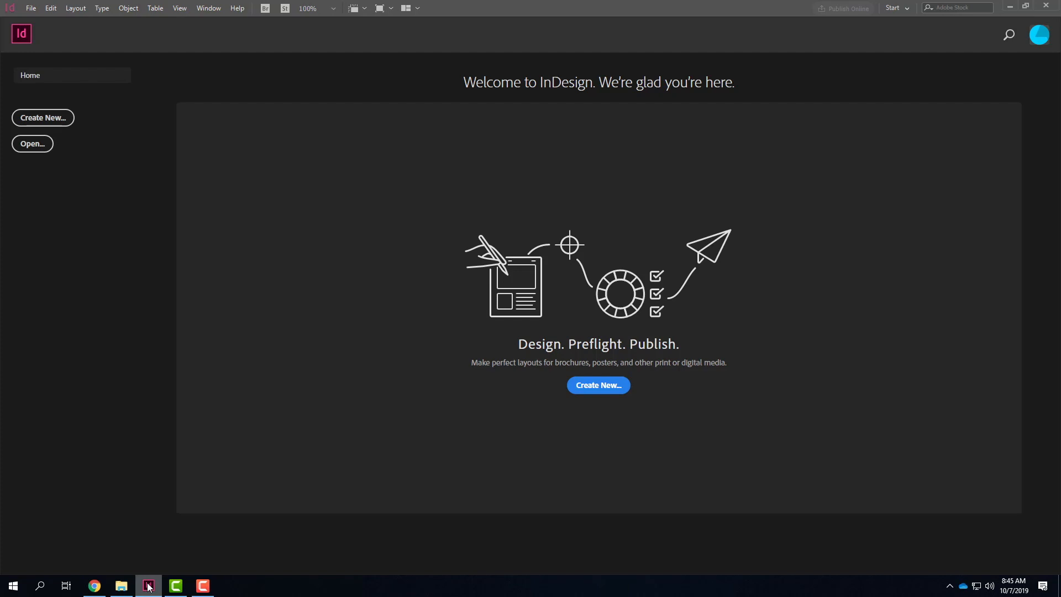
Step: Start a new print document from the Letter preset with landscape orientation and units in inches
left_click(591, 390)
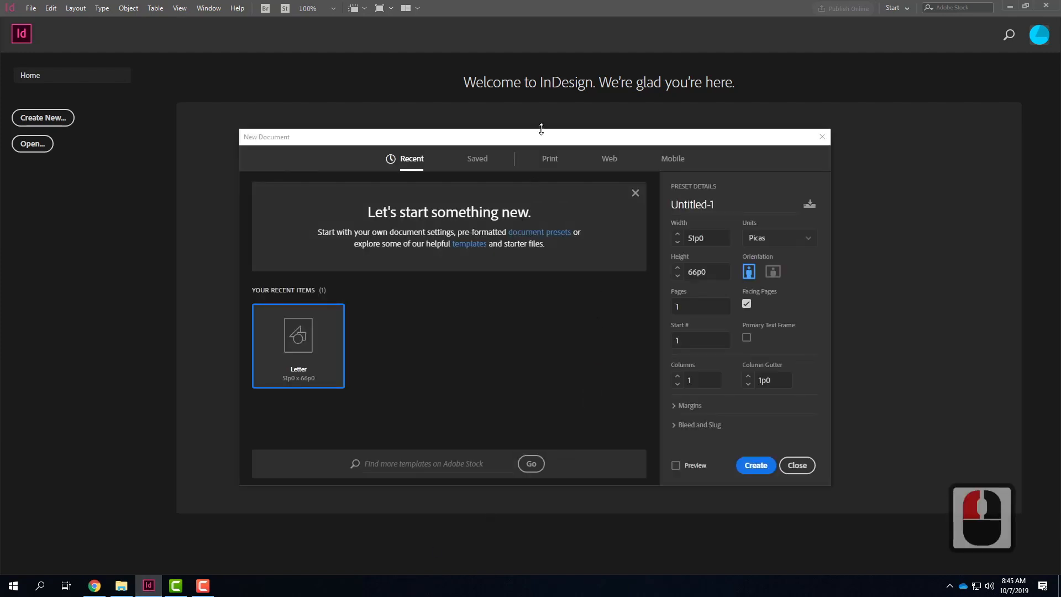
left_click(552, 162)
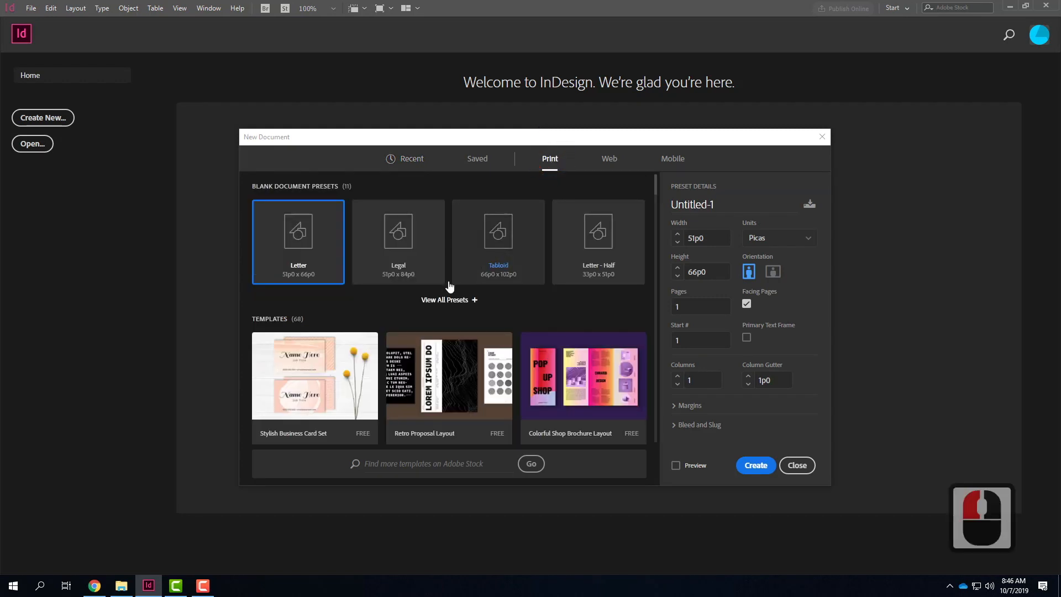
left_click(308, 246)
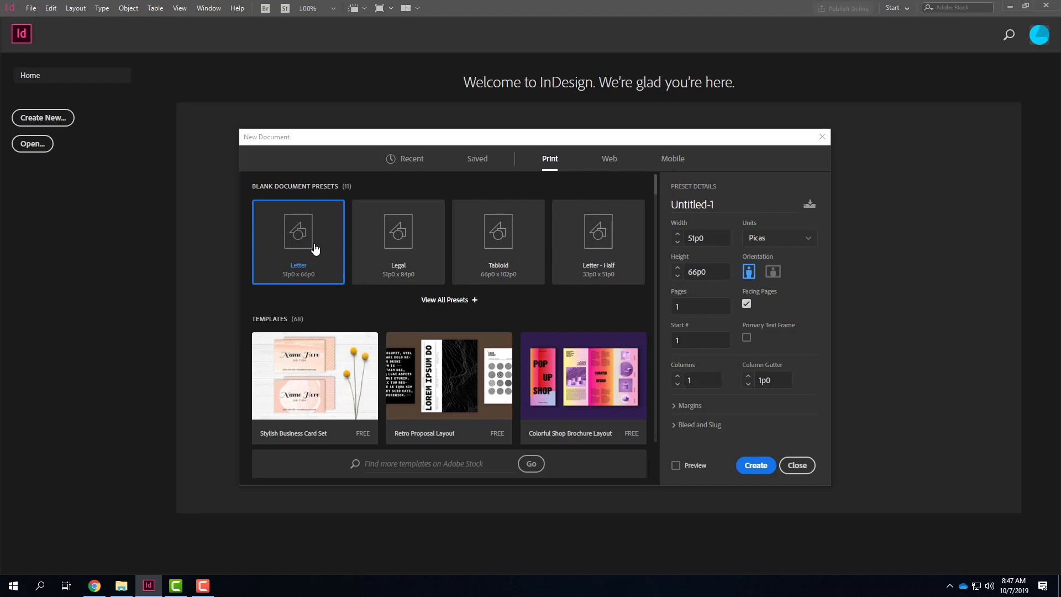
left_click(774, 274)
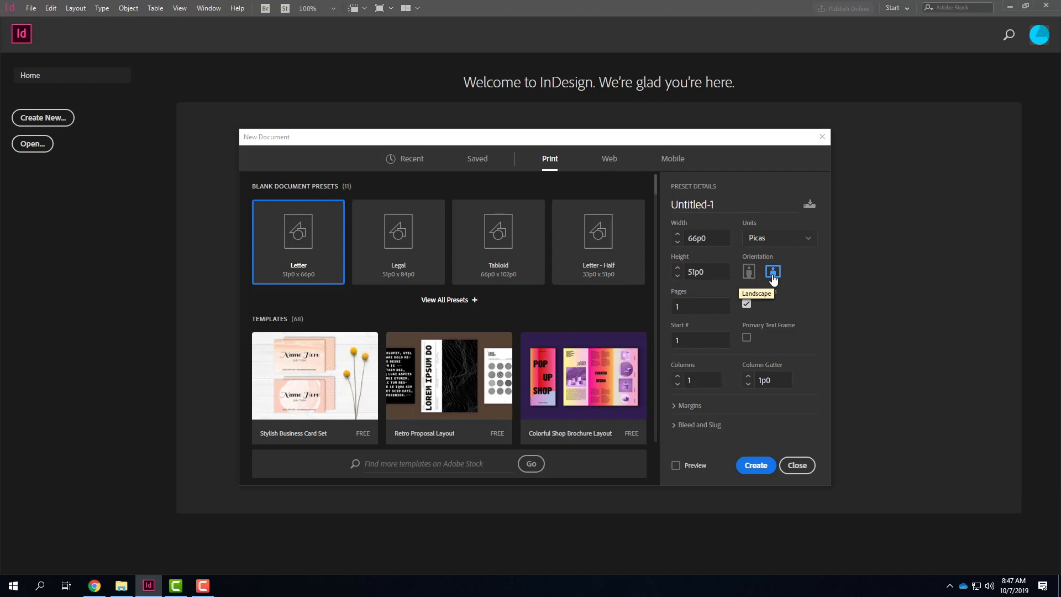
left_click(794, 242)
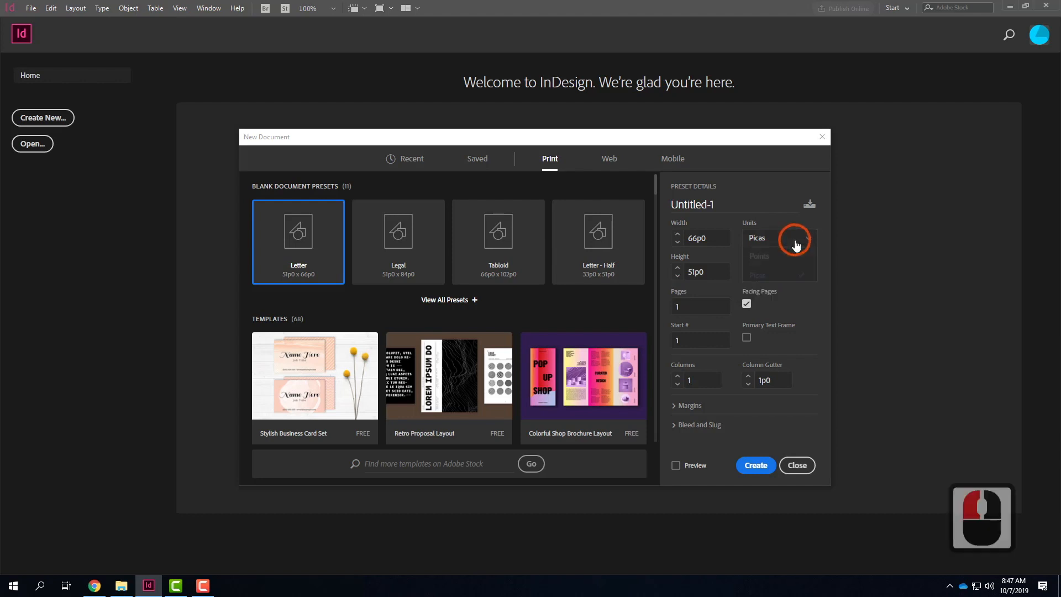
left_click(776, 295)
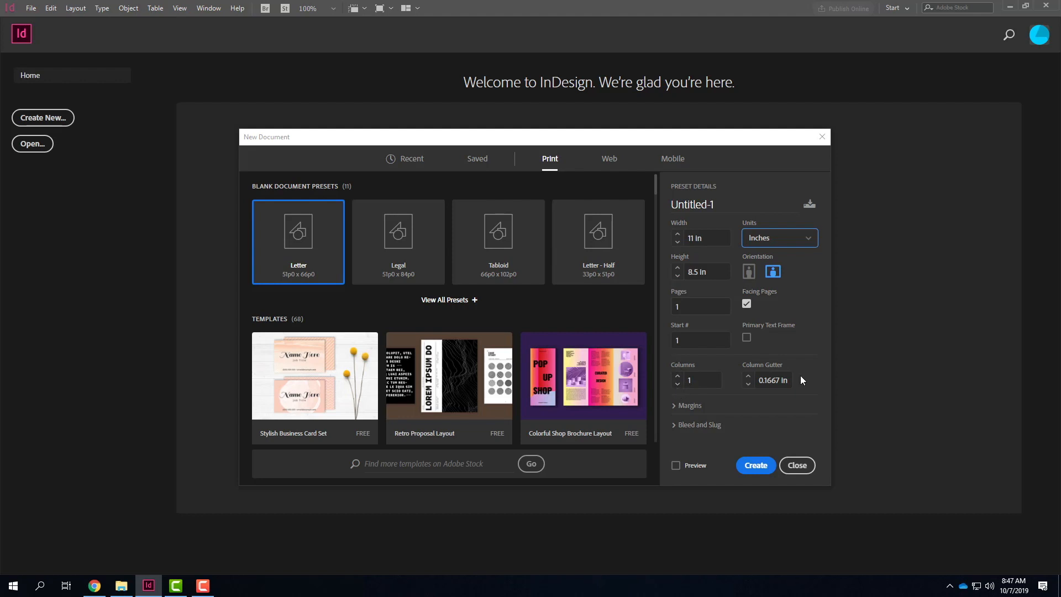
Step: Set all four page margins of the new document to 0.25 in
left_click(688, 406)
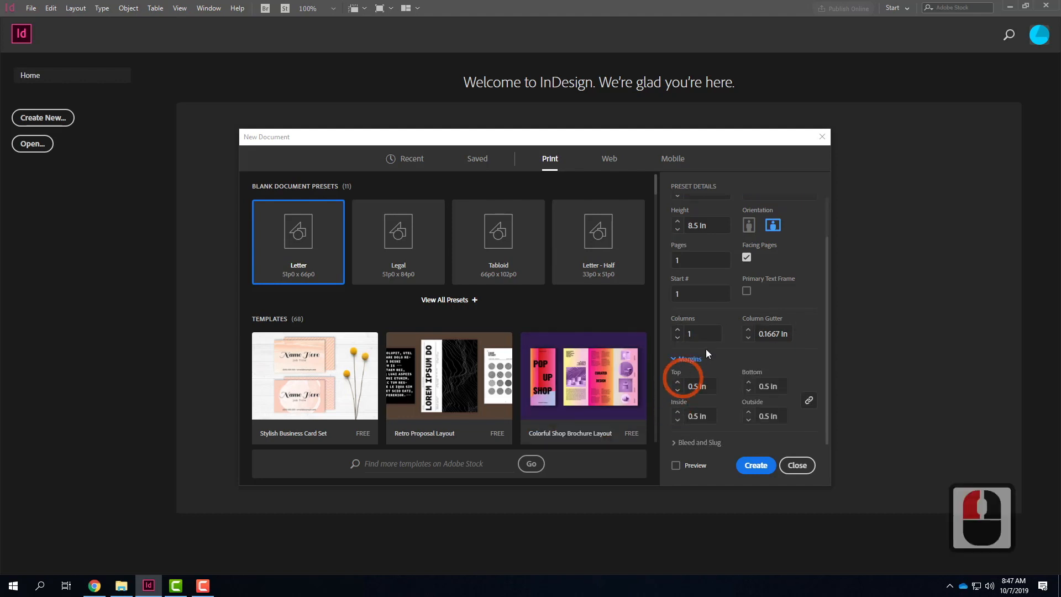
double_click(695, 386)
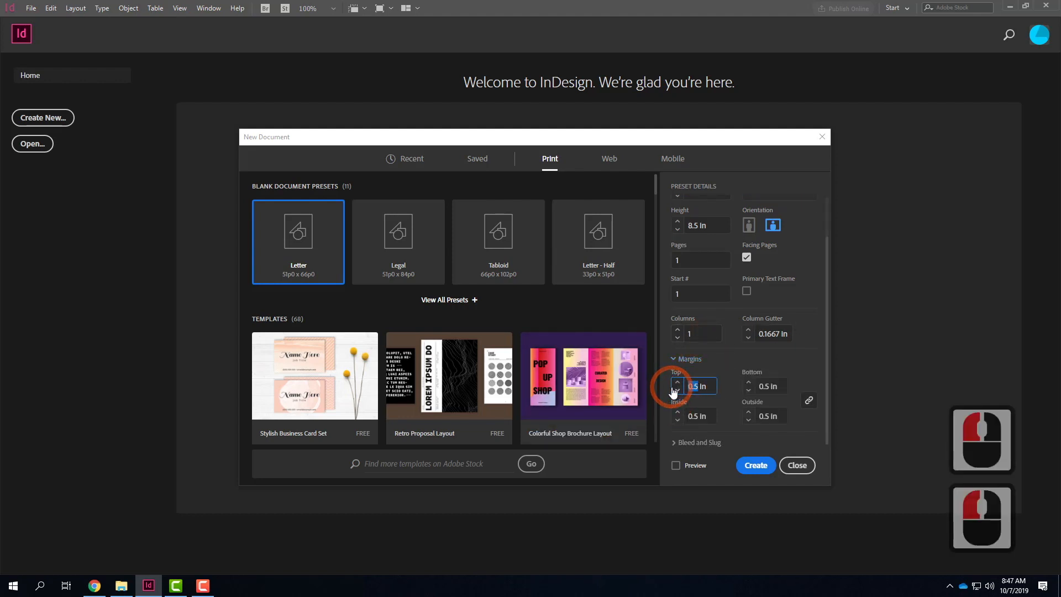
type("0")
key("Tab")
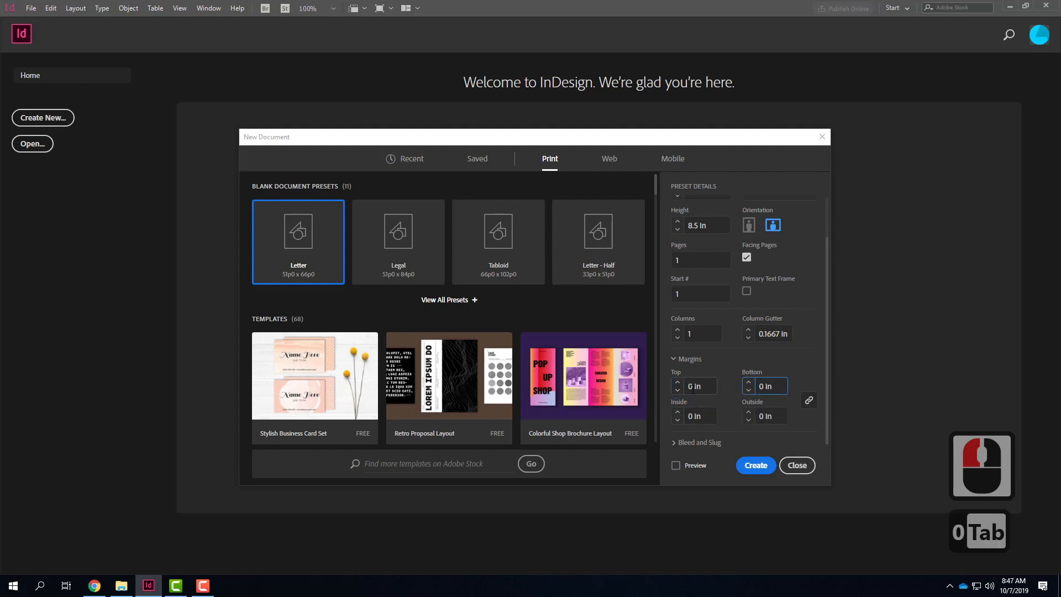
left_click(693, 386)
double_click(691, 387)
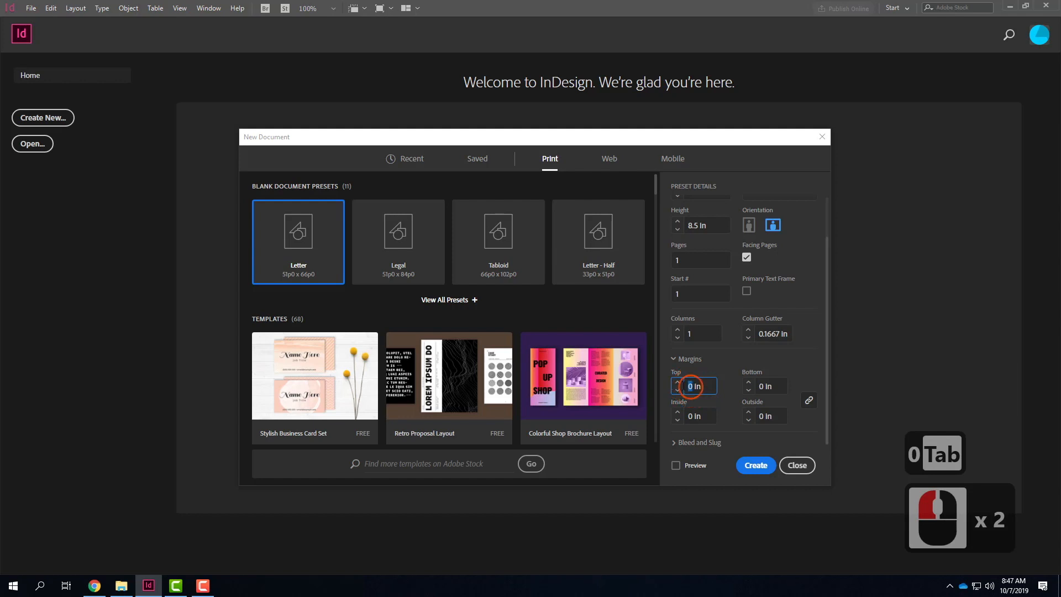
left_click(728, 378)
type("0.25")
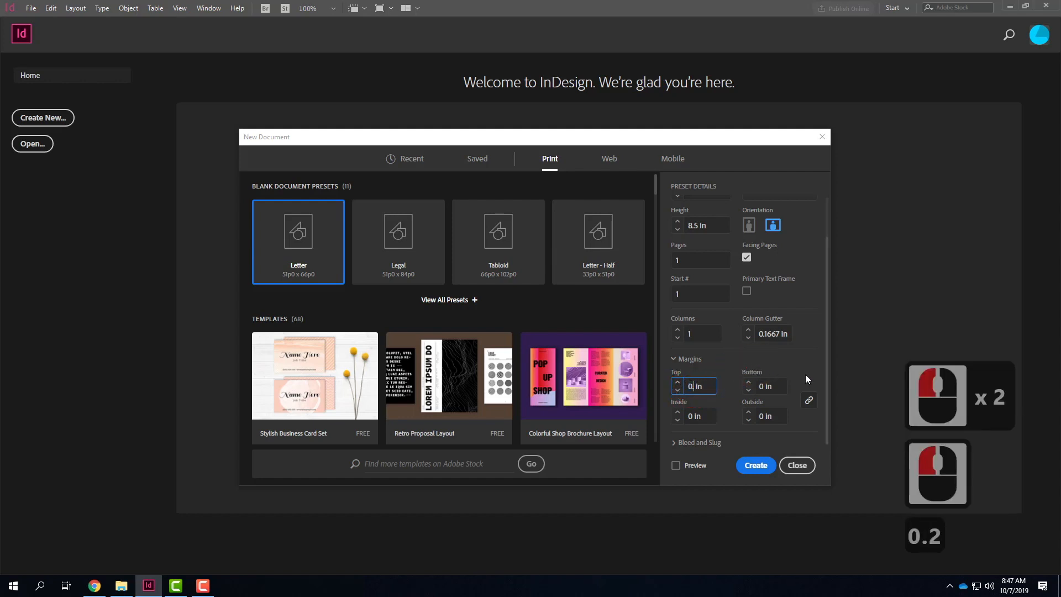
key("Tab")
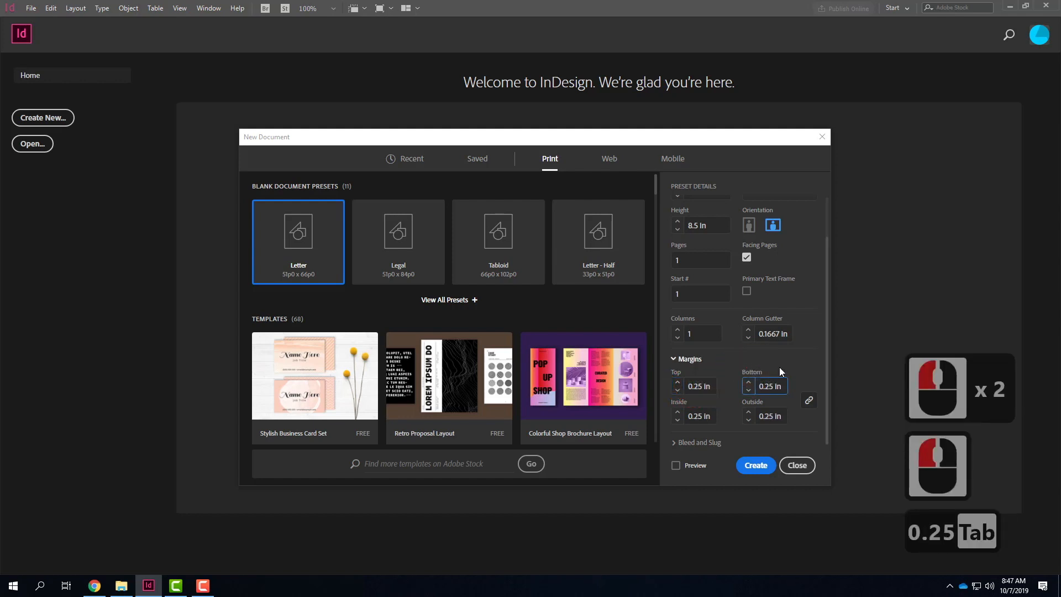
Step: Unlink the margin values and set only the inside margin to 0.5 in
left_click(808, 399)
double_click(701, 416)
left_click(705, 418)
left_click(727, 419)
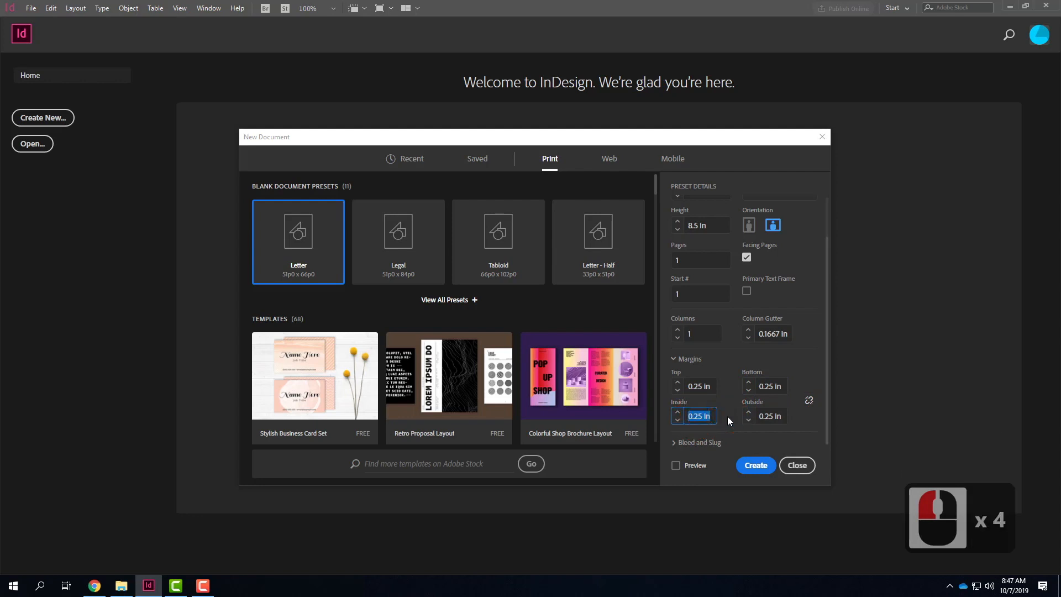
type("0.5")
key("Tab")
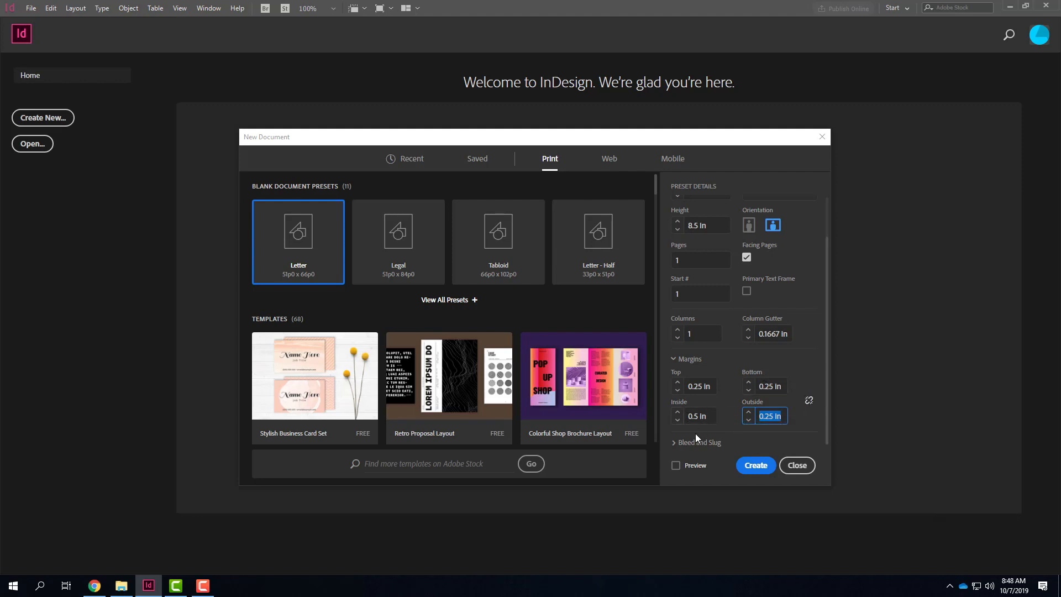
Step: Set the bleed to 0.125 in on all four sides
left_click(676, 441)
scroll(752, 355, "down", 3)
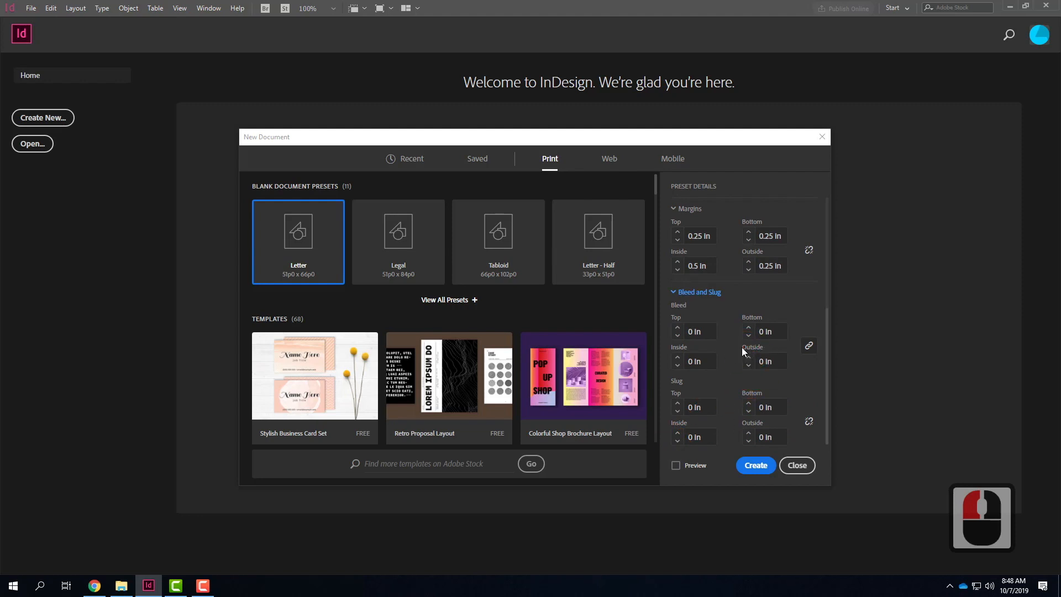
double_click(707, 330)
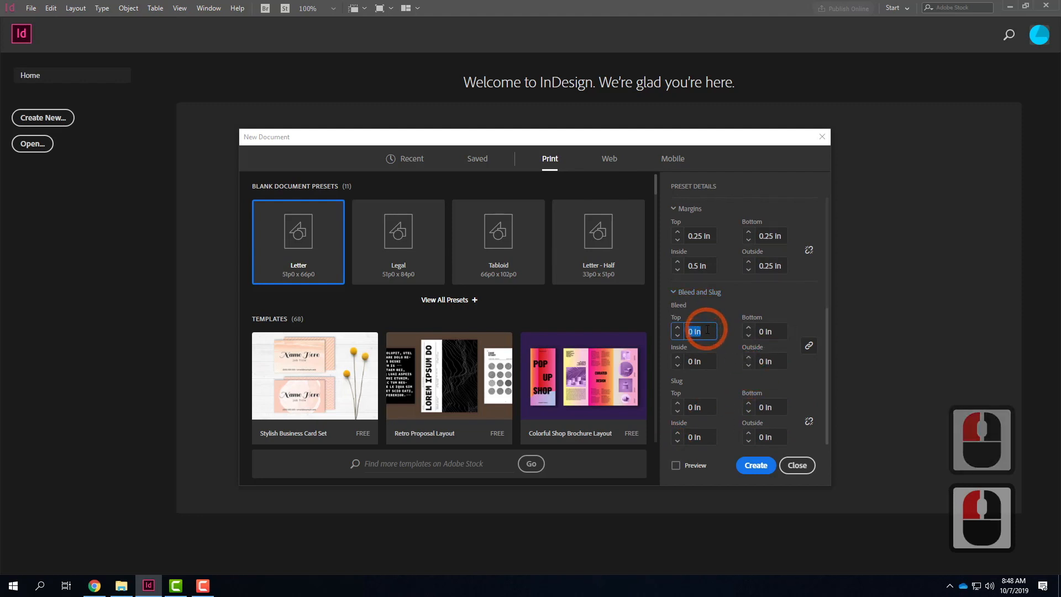
type("0.125")
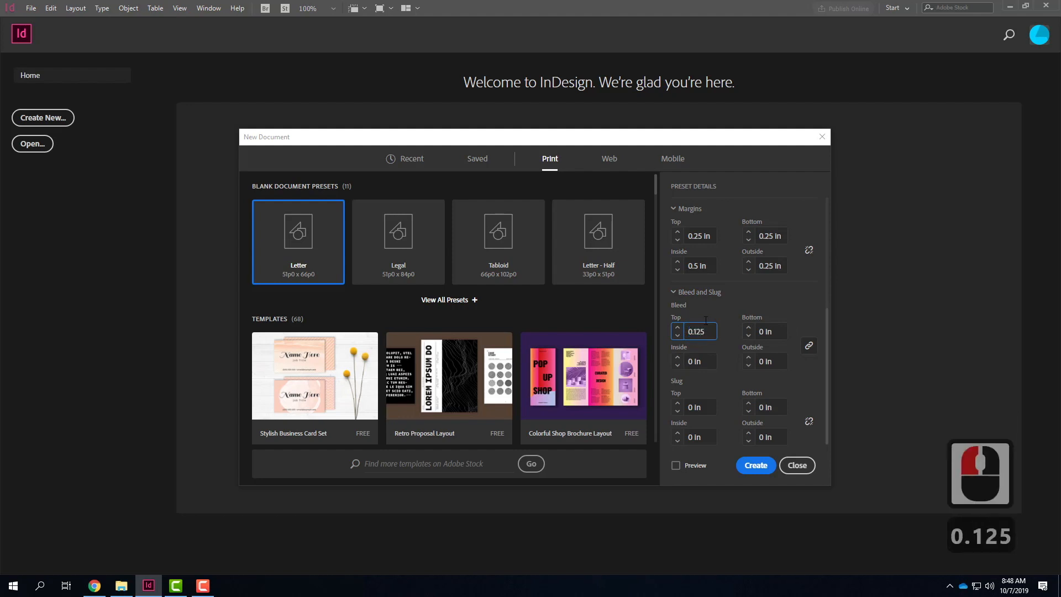
left_click(776, 331)
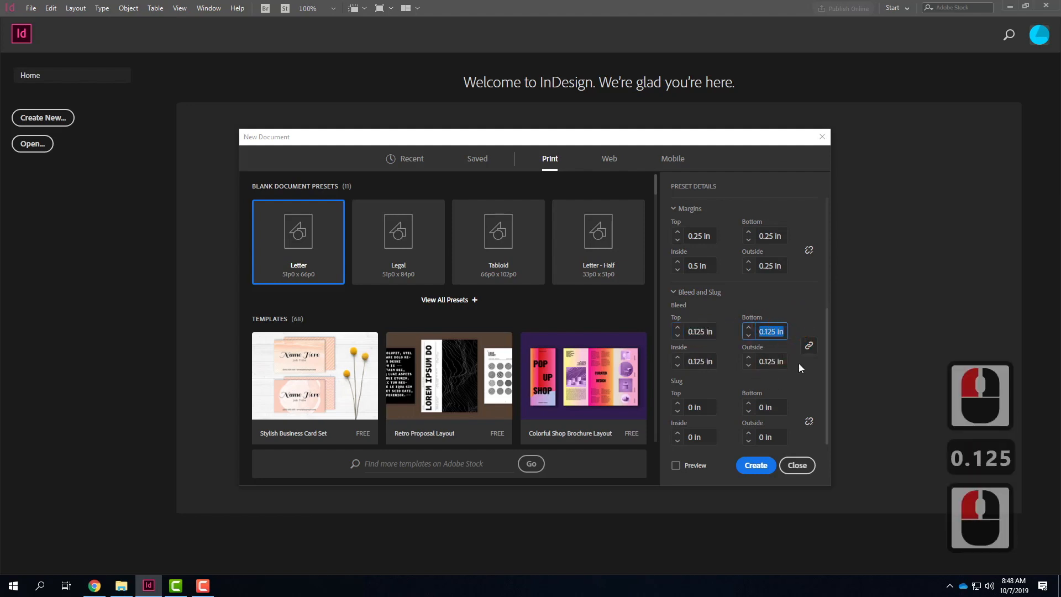
Step: Unlink the bleed values, set the inside bleed to 0 in, and create the document, dismissing the welcome tour
left_click(809, 346)
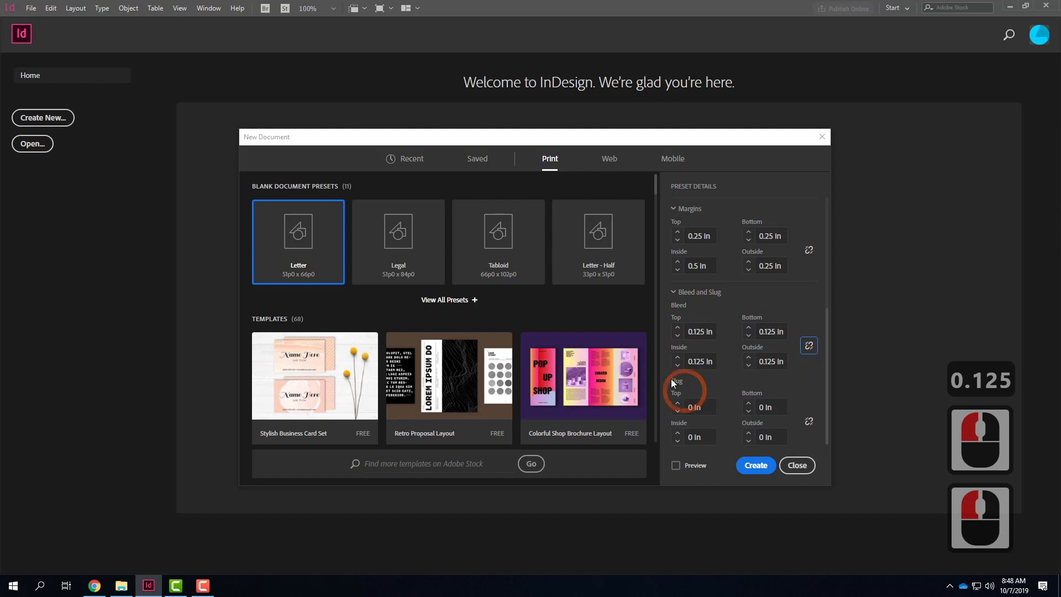
left_click(707, 362)
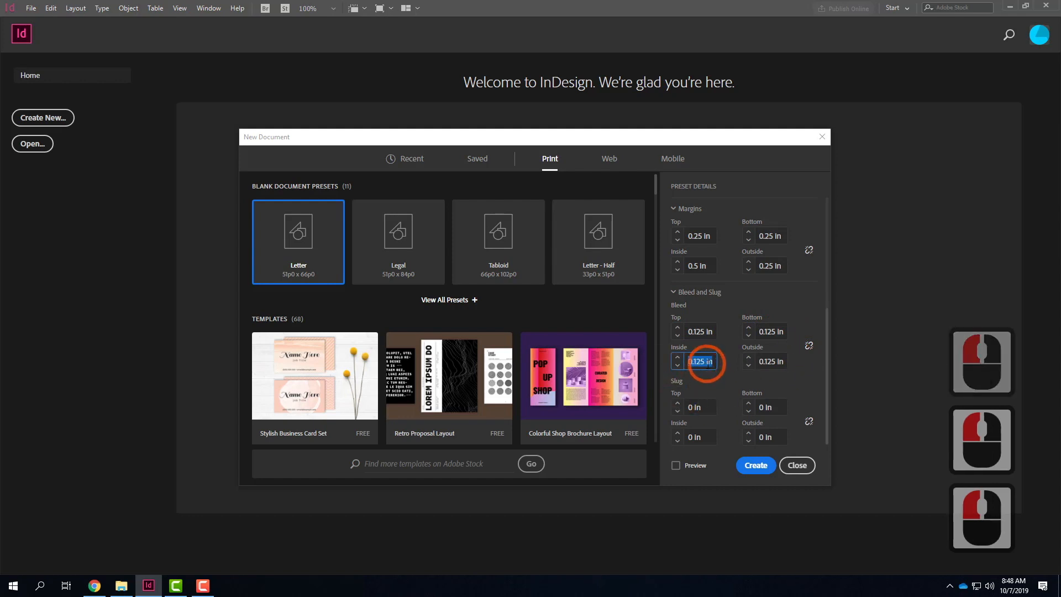
type("0")
key("Tab")
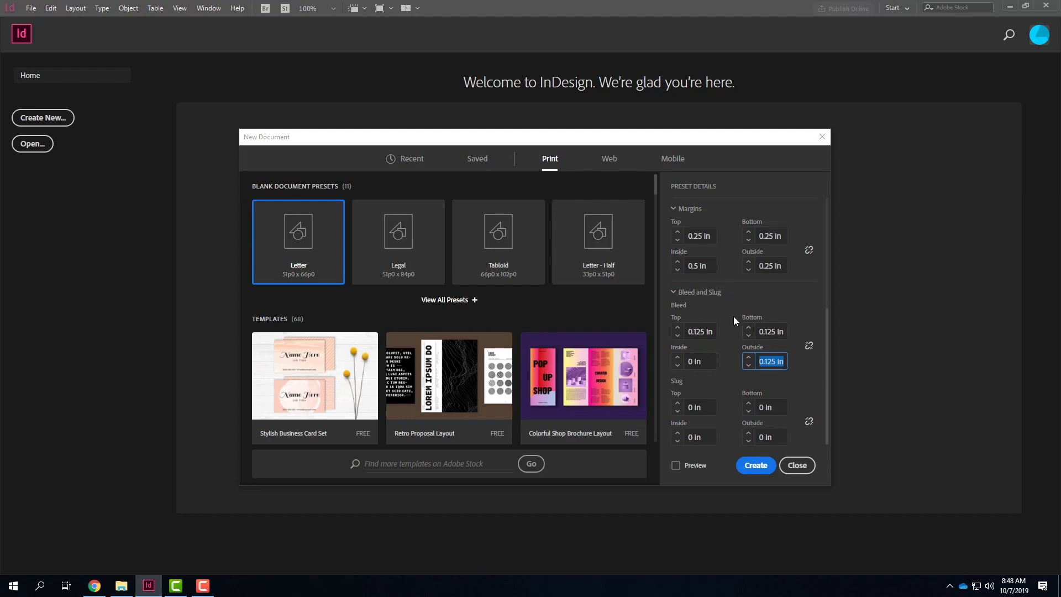
left_click(763, 469)
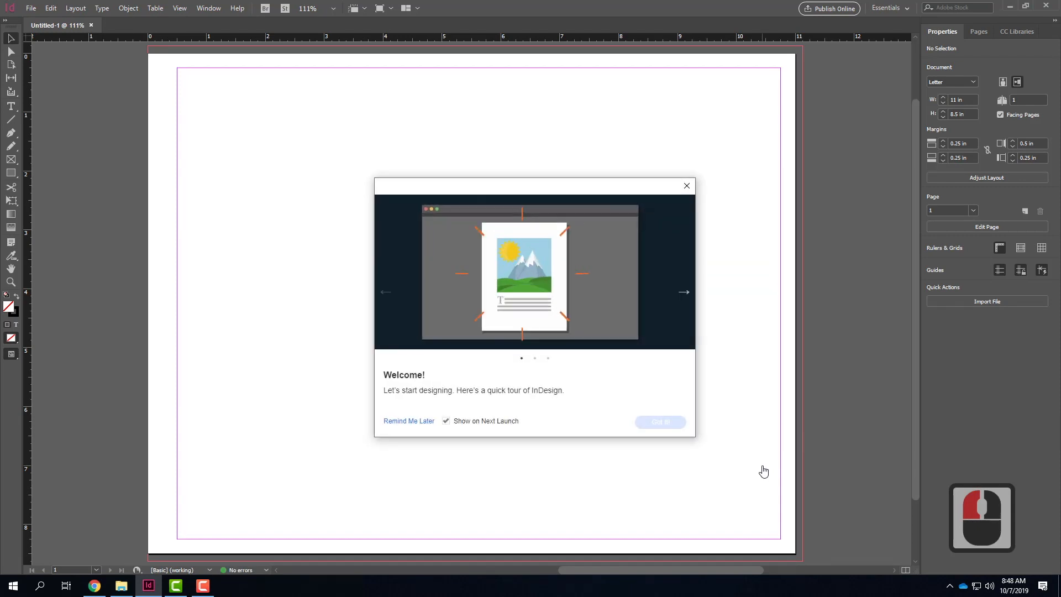
left_click(687, 186)
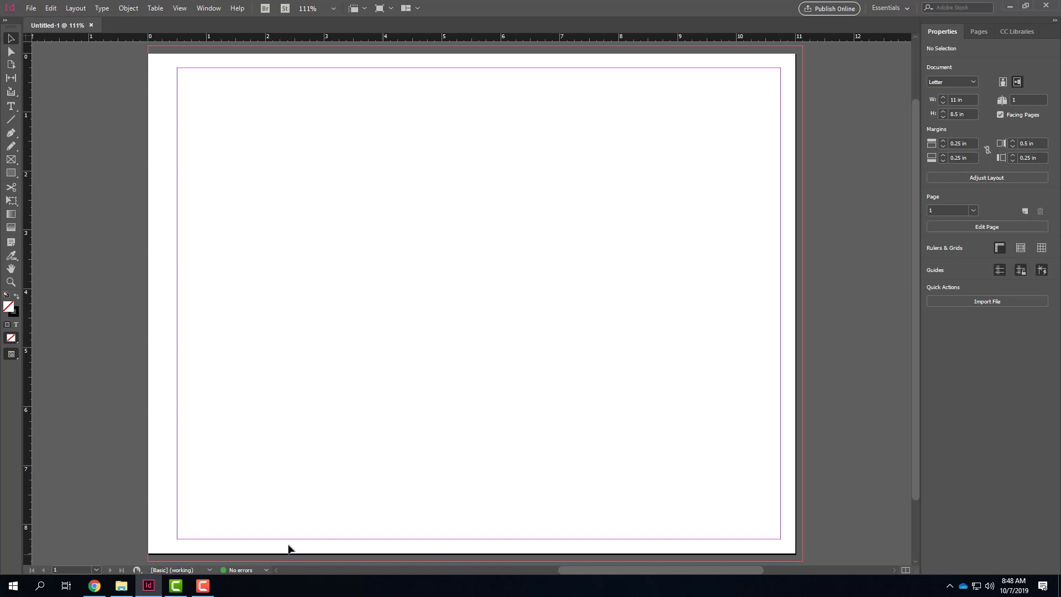
Step: Draw a rectangular picture frame about 4.9 in wide and 4.6 in high, ending at the page's lower-right bleed corner
left_click(11, 159)
left_click_drag(512, 291, 521, 305)
left_click_drag(566, 363, 802, 561)
Step: Start placing a file into the frame and browse to the Live - A135 Exercises folder under Live Demonstrations in OneDrive
key("ctrl+d")
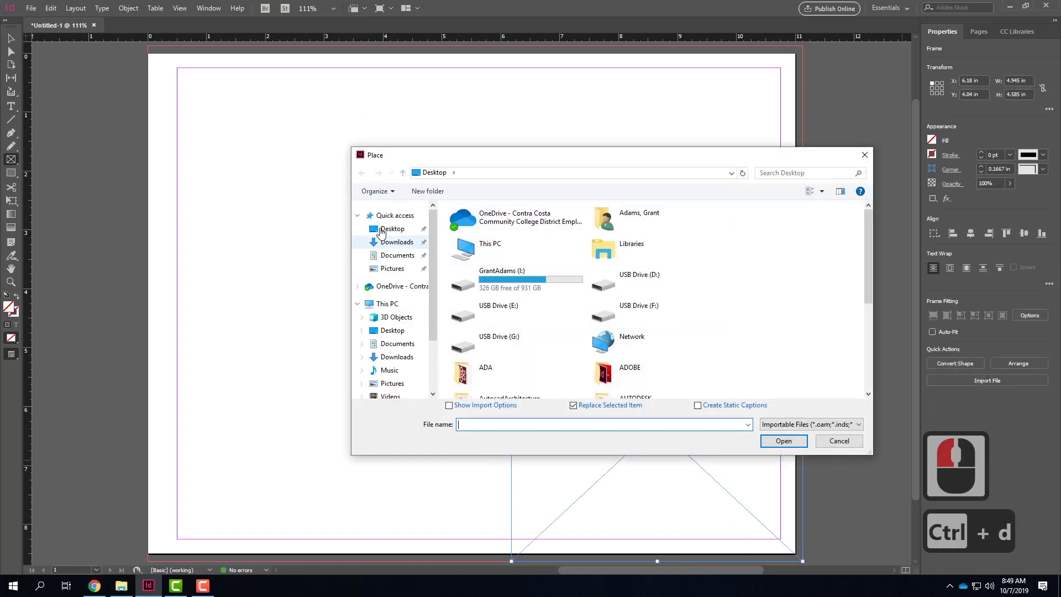
left_click(386, 290)
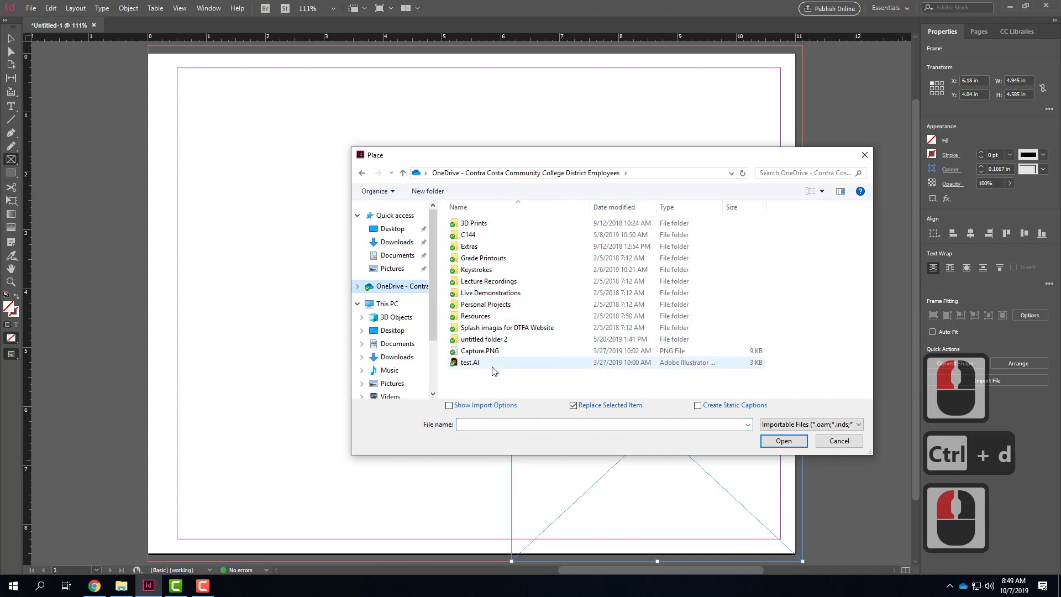
double_click(474, 293)
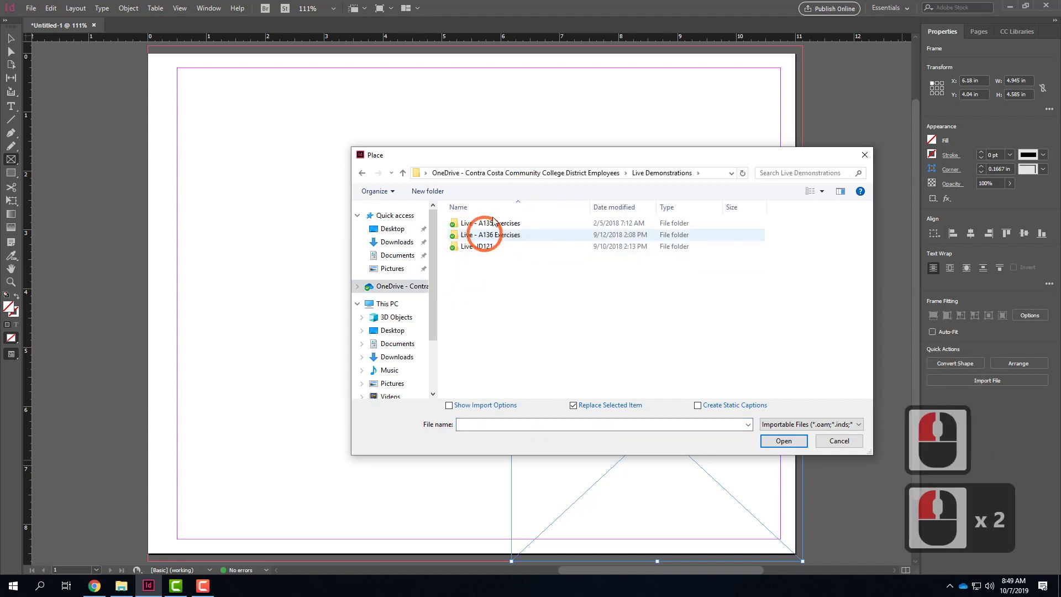
double_click(490, 222)
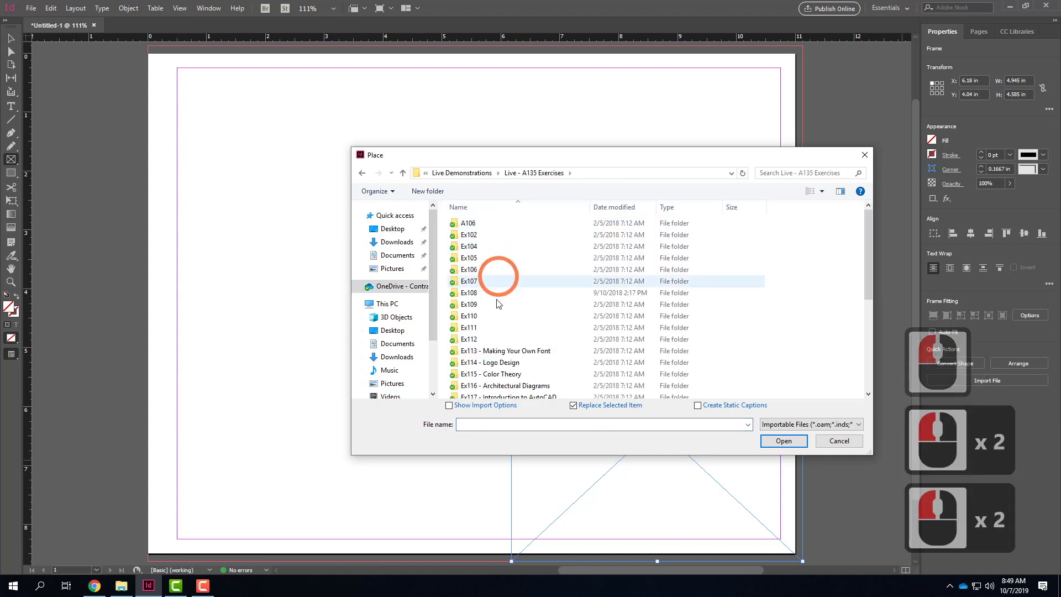
double_click(523, 340)
double_click(603, 224)
double_click(467, 223)
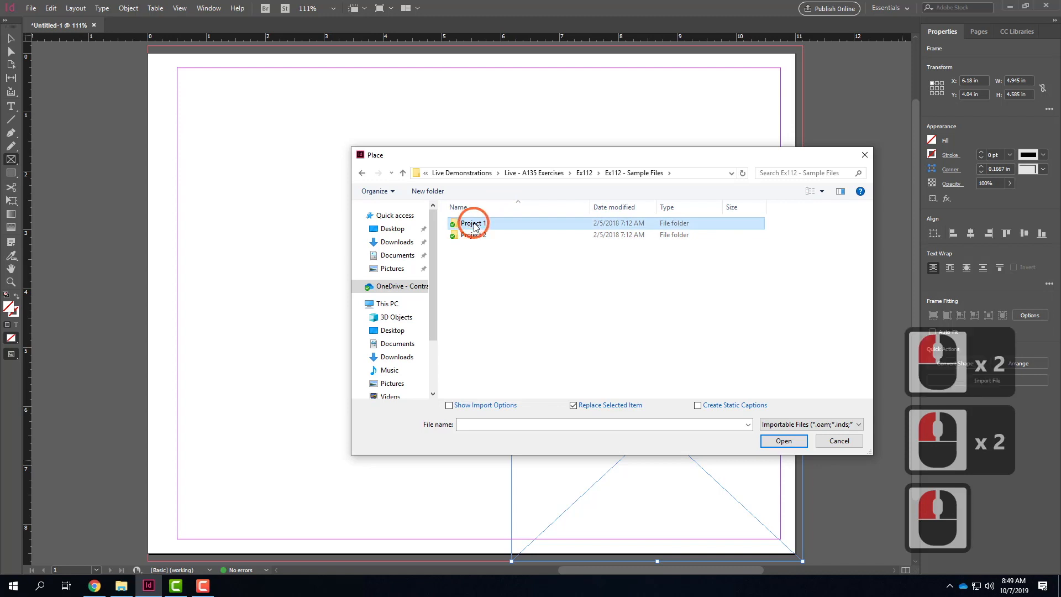
left_click(362, 172)
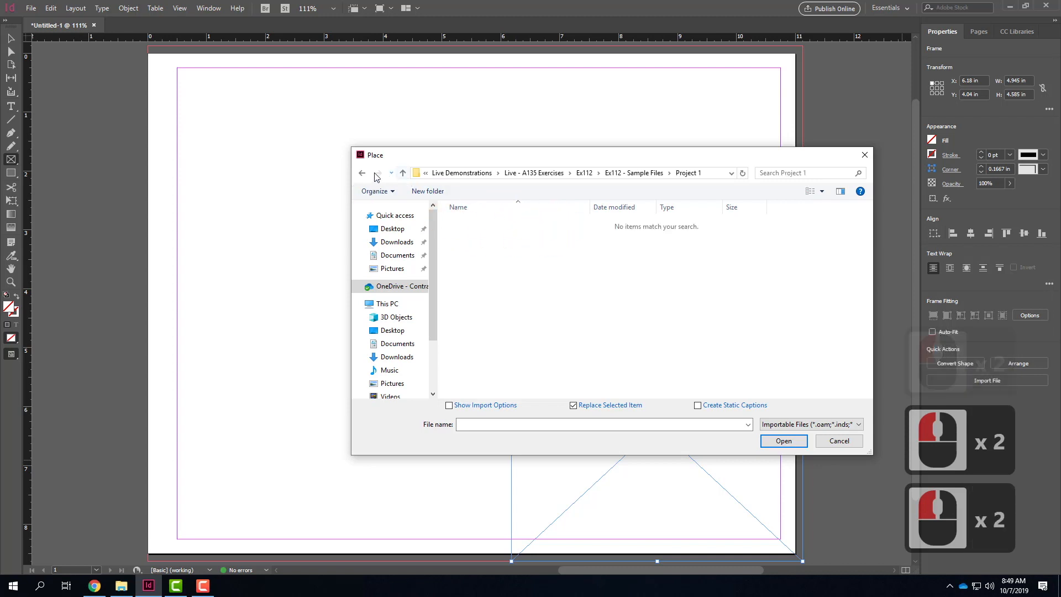
double_click(474, 236)
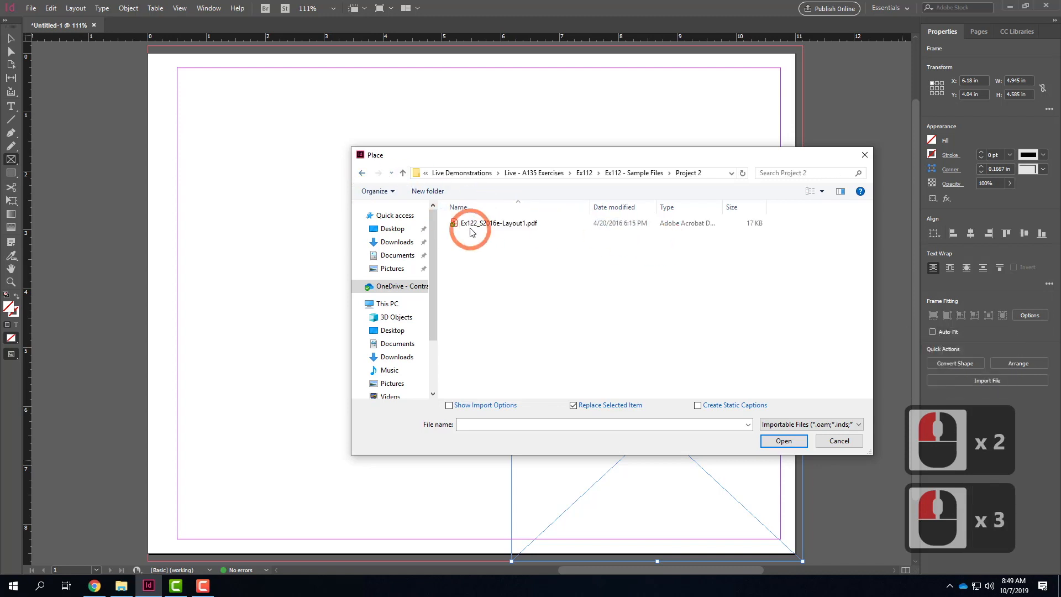
left_click(567, 225)
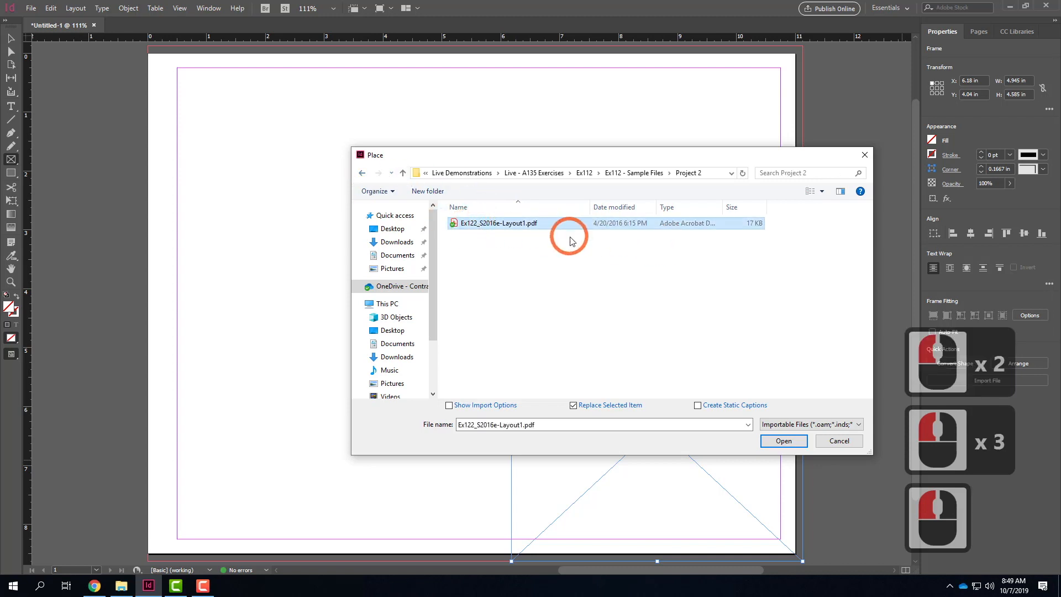
left_click(362, 172)
left_click(362, 173)
left_click(362, 172)
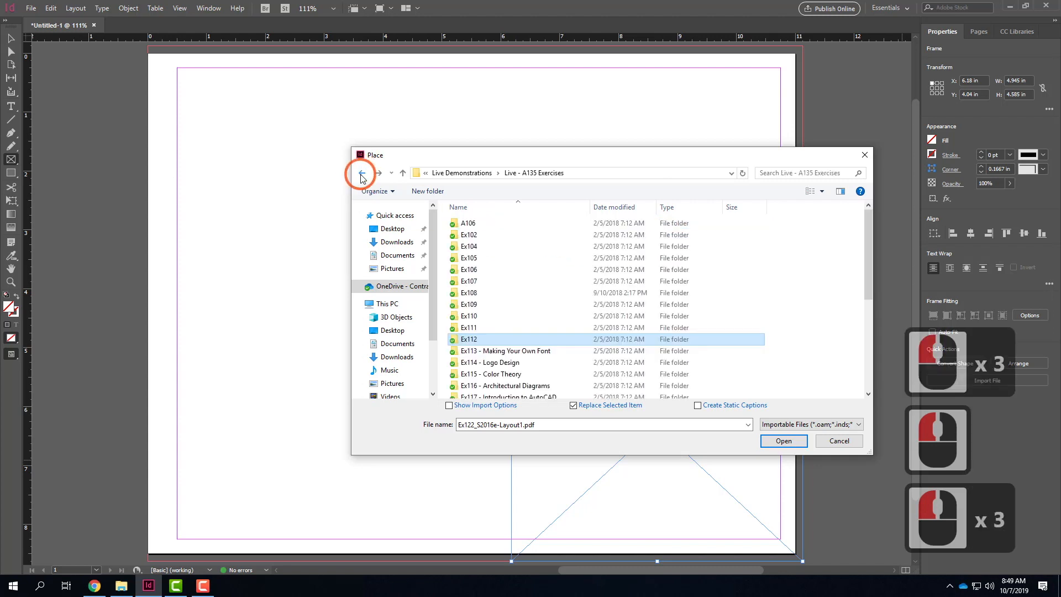
Step: Place the building facade photo from the Ex111 - Sample Files folder into the frame and switch to the Selection tool
left_click(476, 328)
double_click(477, 328)
double_click(467, 224)
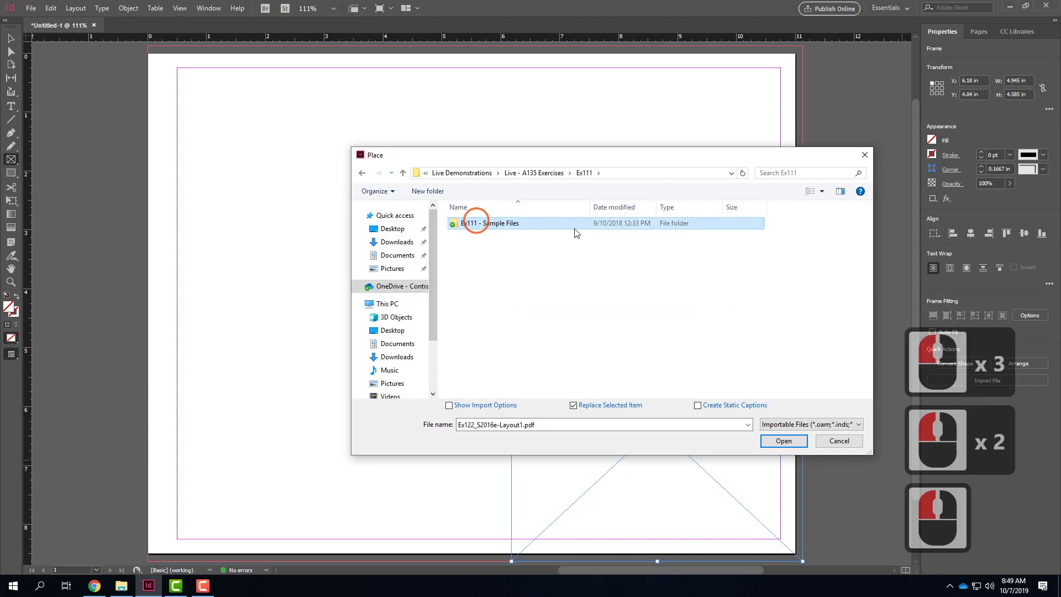
left_click(625, 235)
left_click(785, 439)
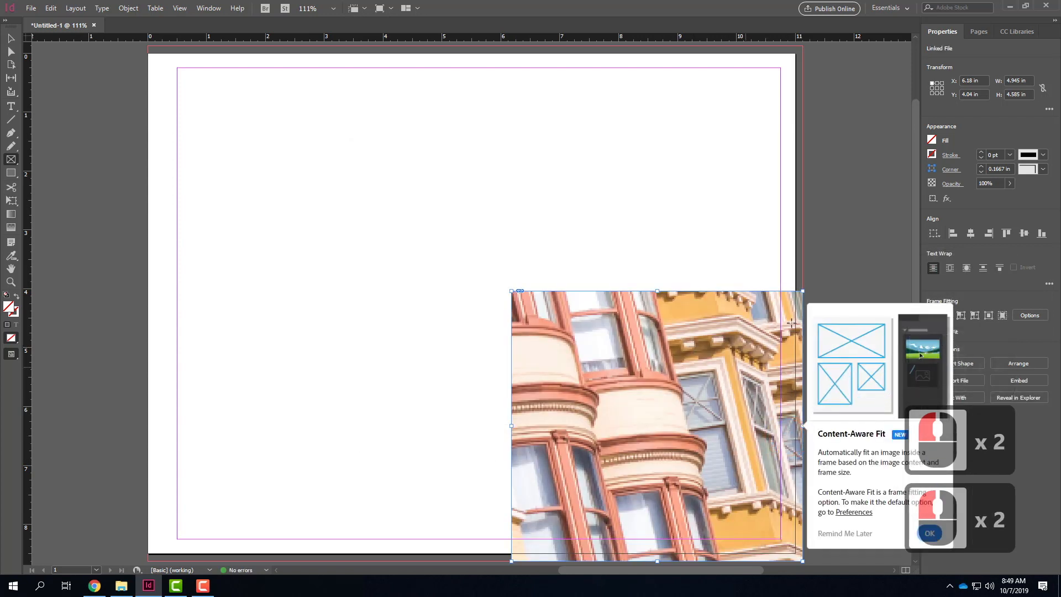
left_click(10, 38)
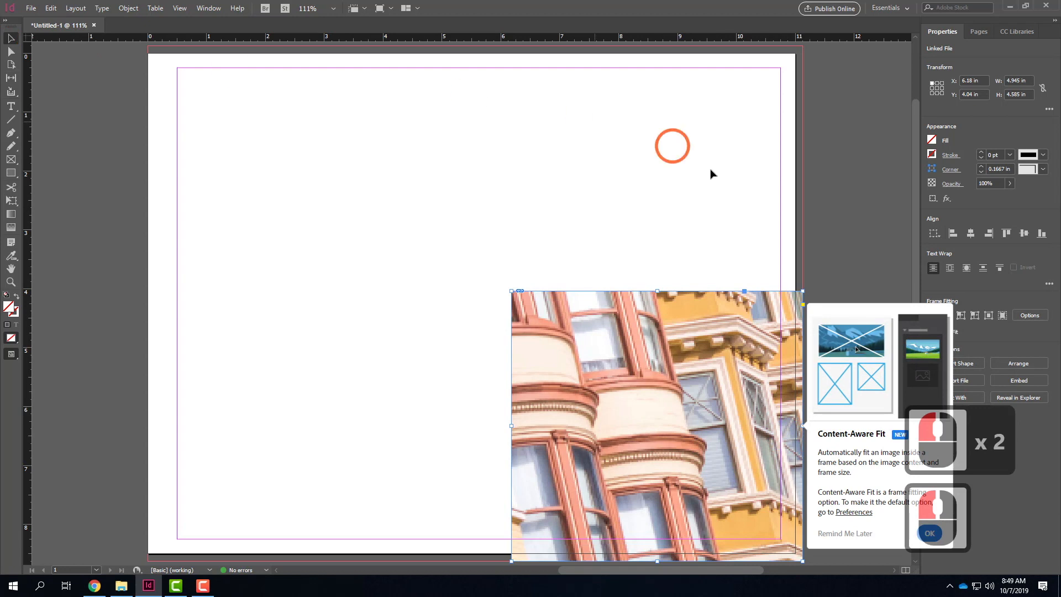
Step: Delete the placed building facade image with its frame and dismiss the Content-Aware Fit tip
double_click(907, 212)
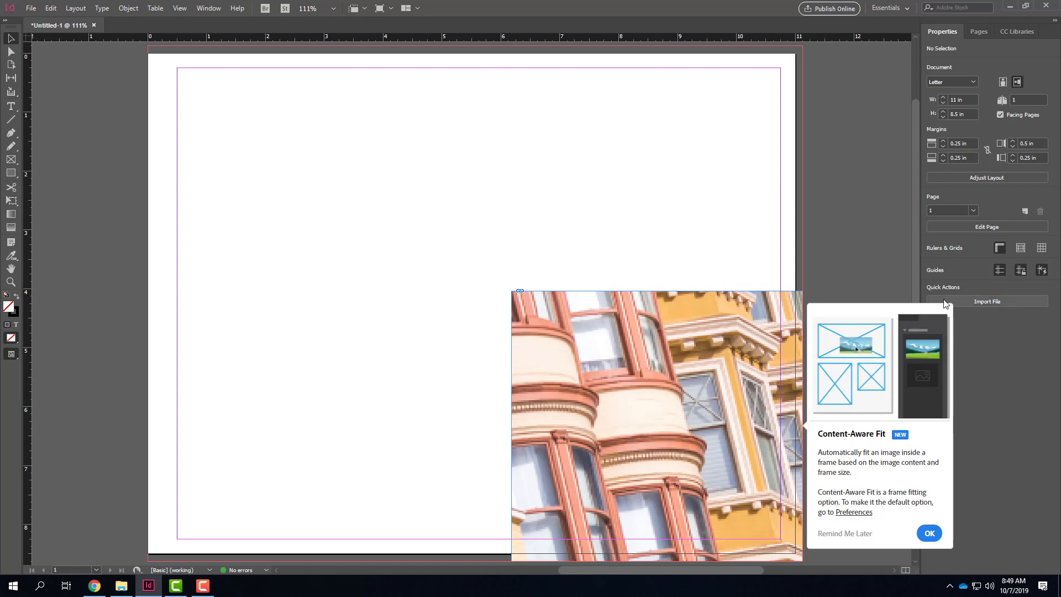
left_click(688, 332)
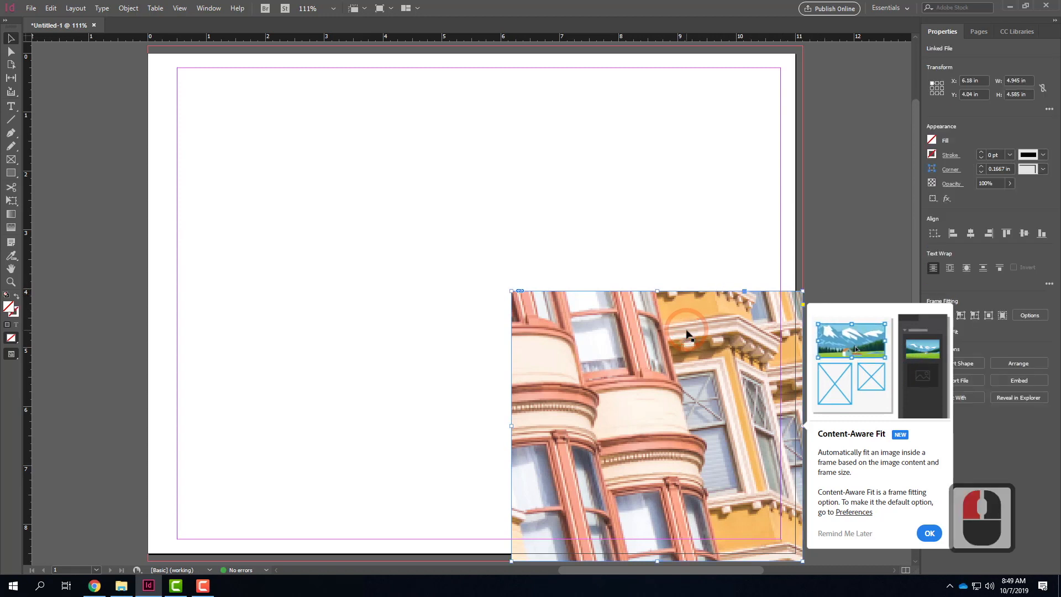
key("BackSpace")
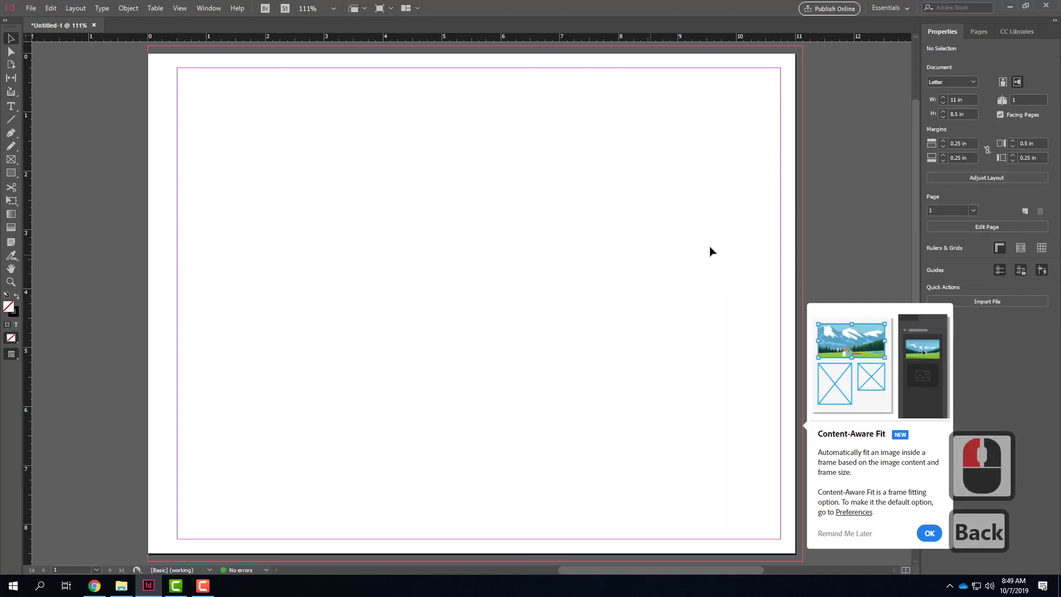
left_click(929, 532)
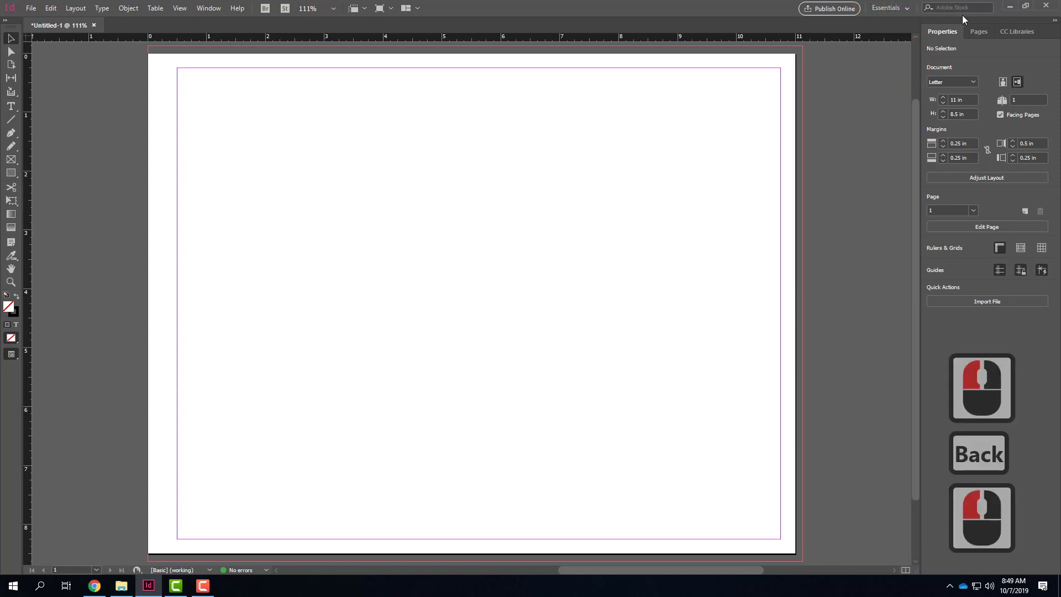
Step: Add four new pages after page 1 of the document
left_click(978, 32)
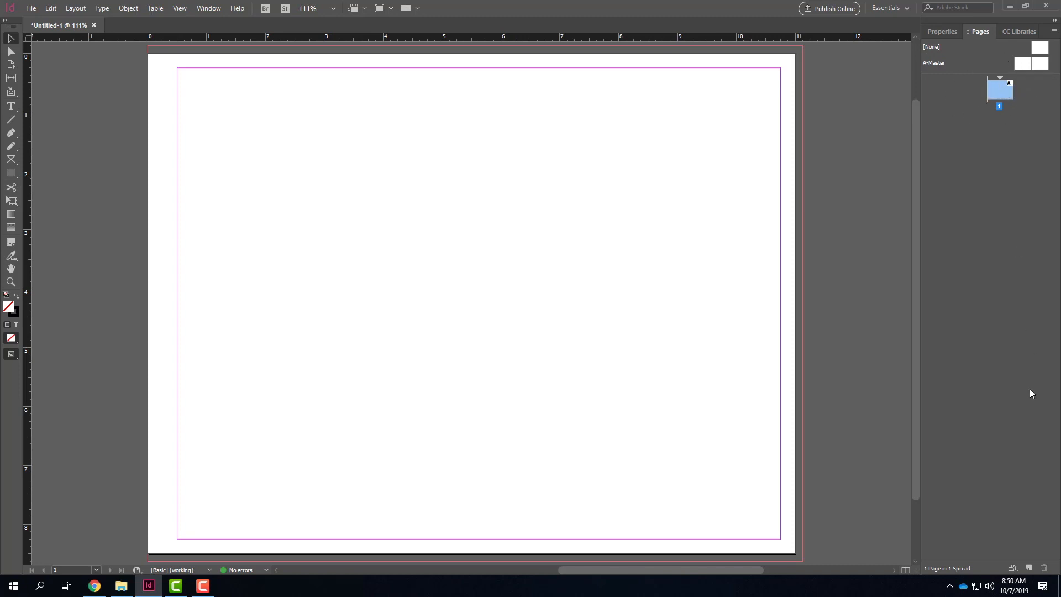
left_click(1027, 569)
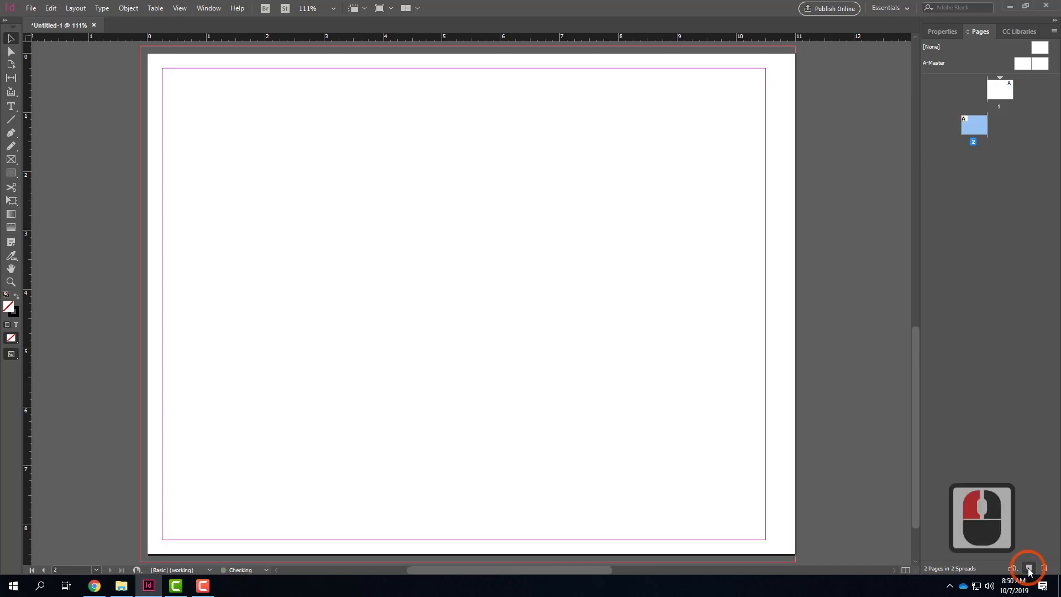
left_click(1028, 570)
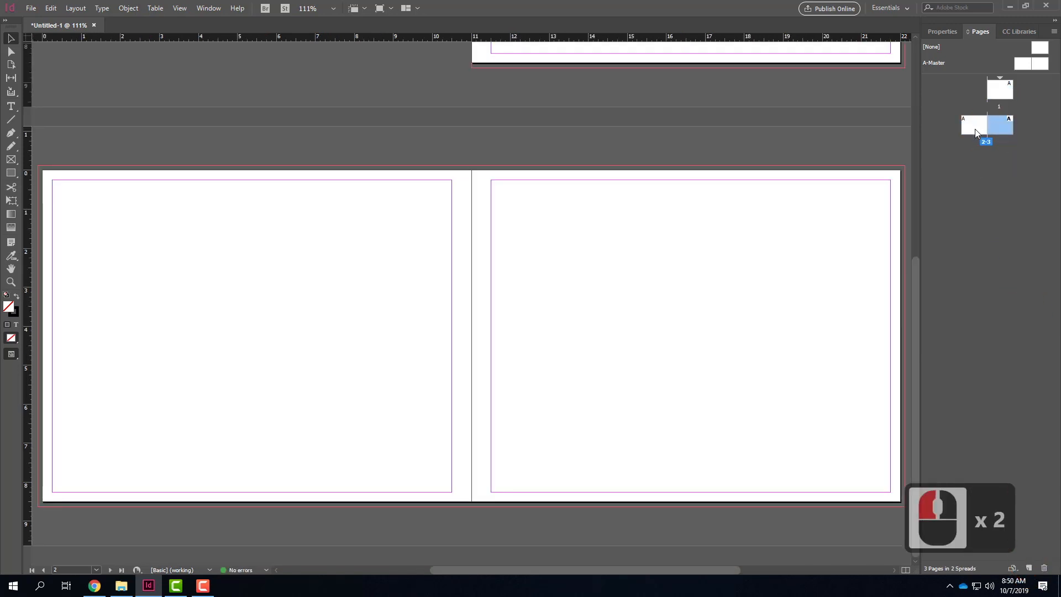
left_click(1029, 569)
left_click(1029, 568)
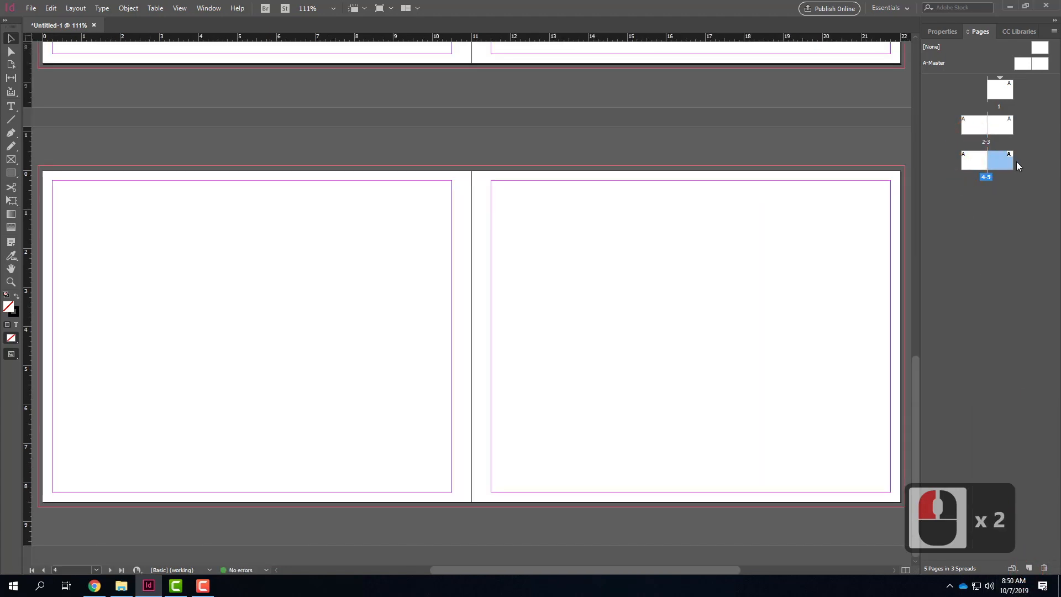
Step: Examine how page 1 and the spreads 2-3 and 4-5 are laid out, including their margins and bleed
left_click(1006, 97)
double_click(1005, 97)
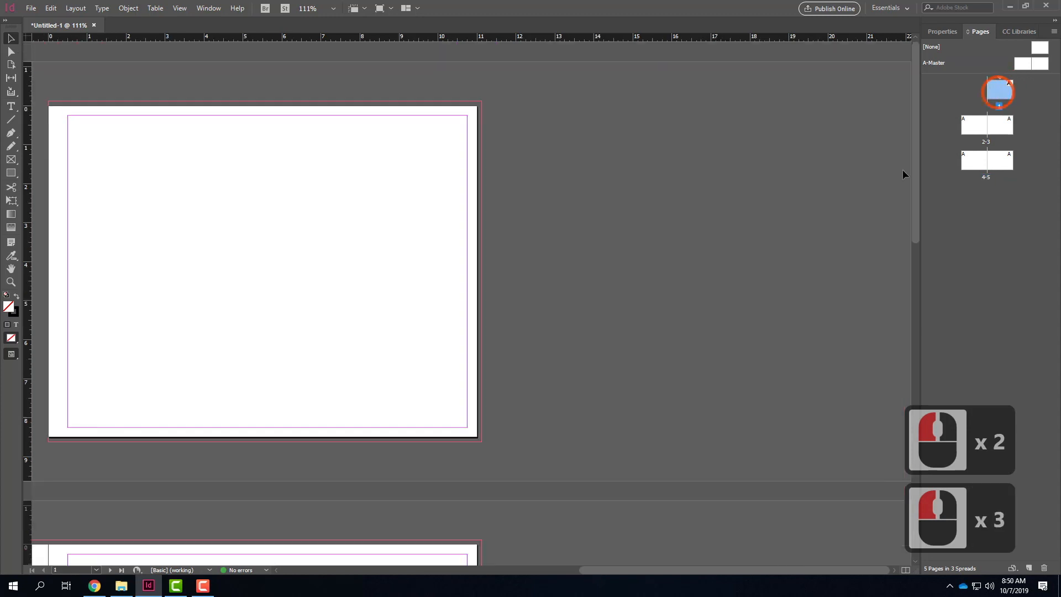
double_click(980, 131)
left_click(1002, 128)
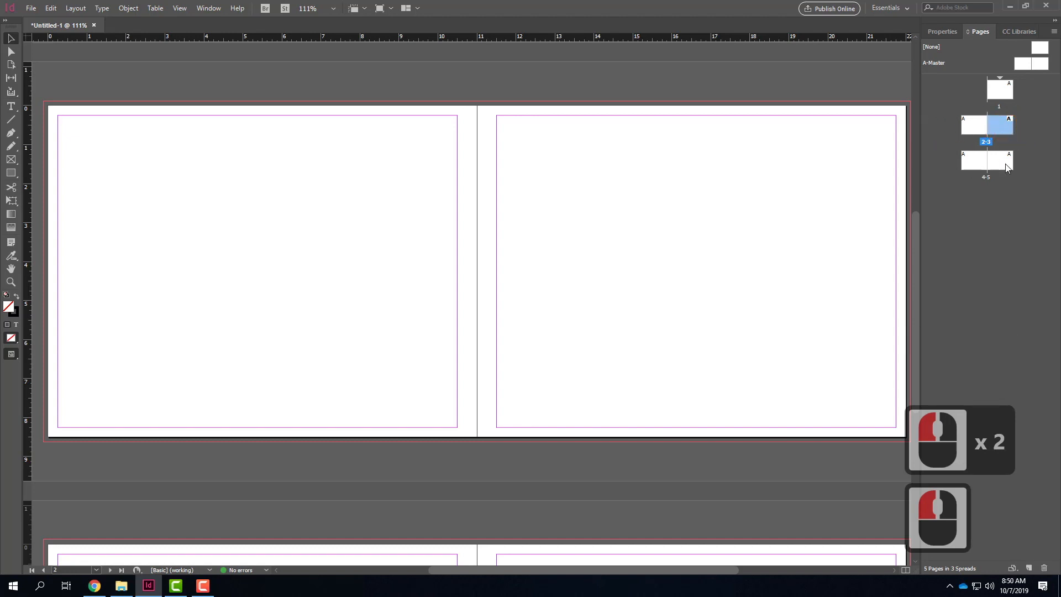
left_click(1002, 91)
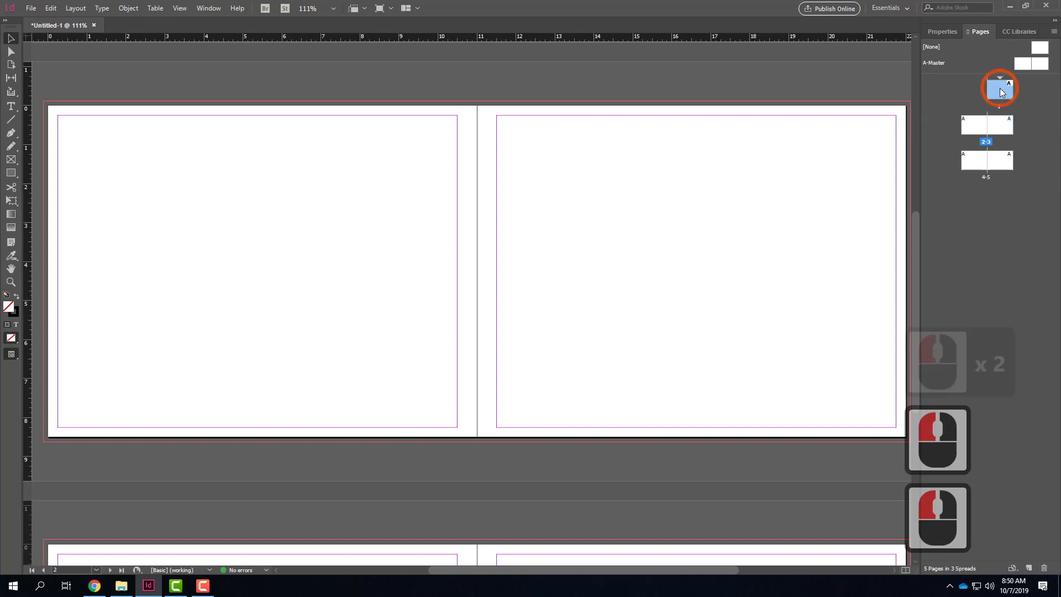
double_click(1001, 90)
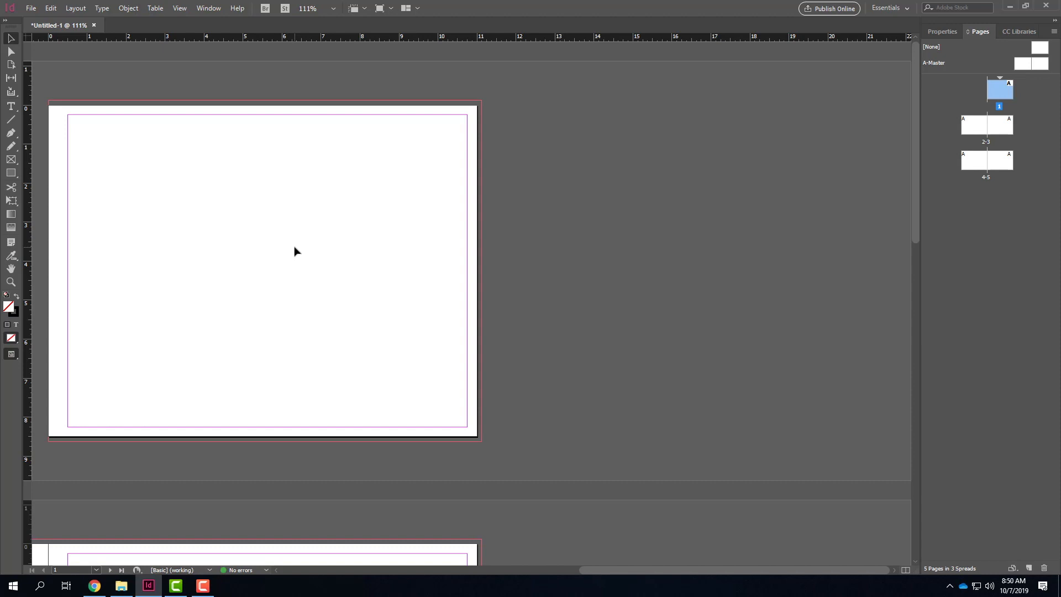
left_click(977, 126)
double_click(1006, 132)
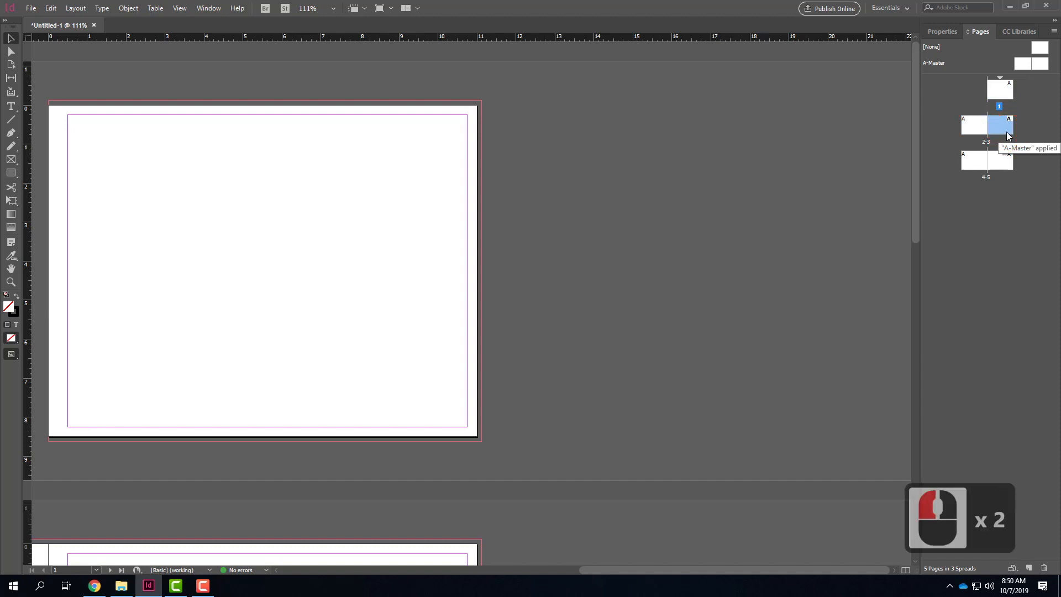
double_click(1005, 155)
left_click(233, 123)
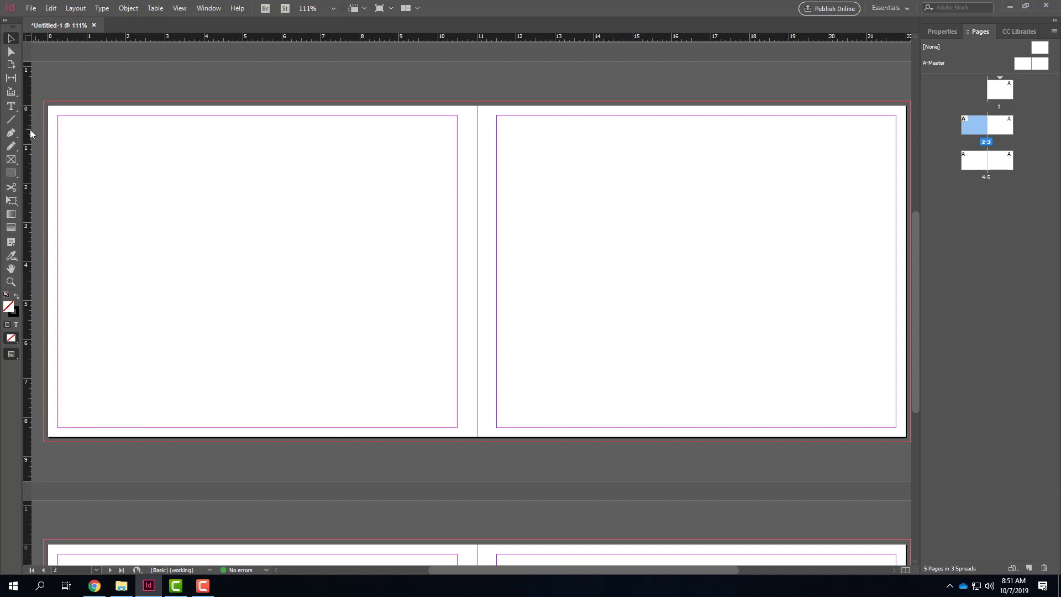
Step: Place a vertical ruler guide on spread 2-3 at the horizontal centre of page 3
left_click_drag(27, 134, 410, 153)
left_click_drag(714, 157, 691, 166)
left_click(705, 171, "shift")
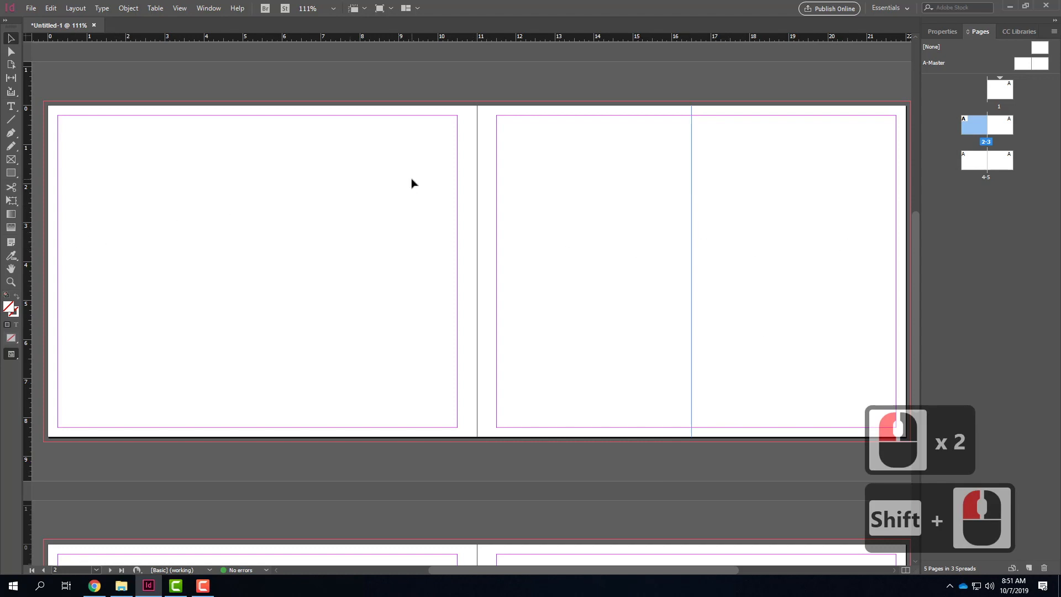
left_click_drag(29, 183, 254, 188)
key("Caps_Lock")
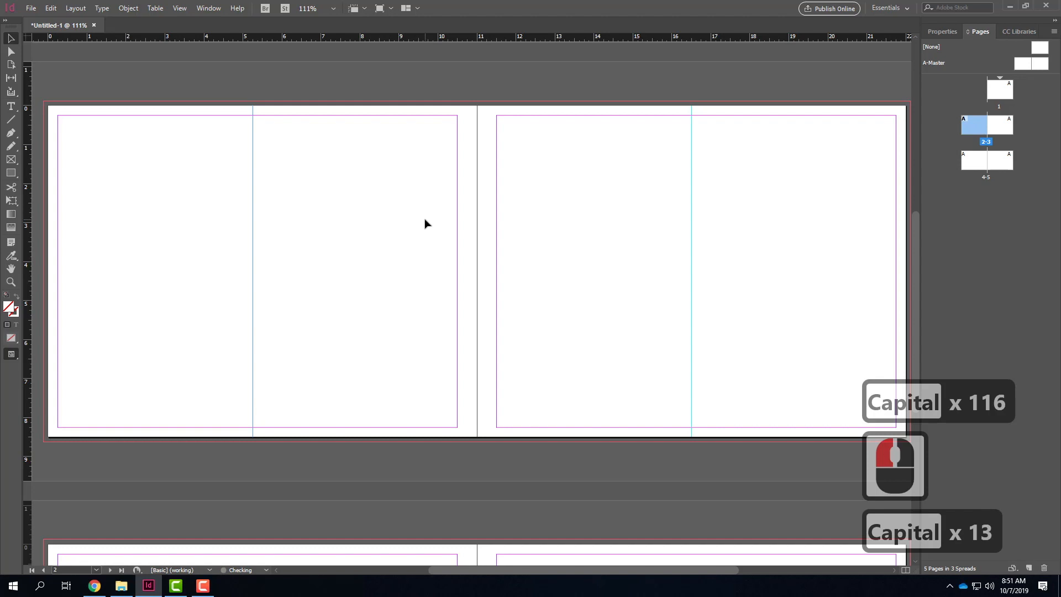
left_click(252, 159)
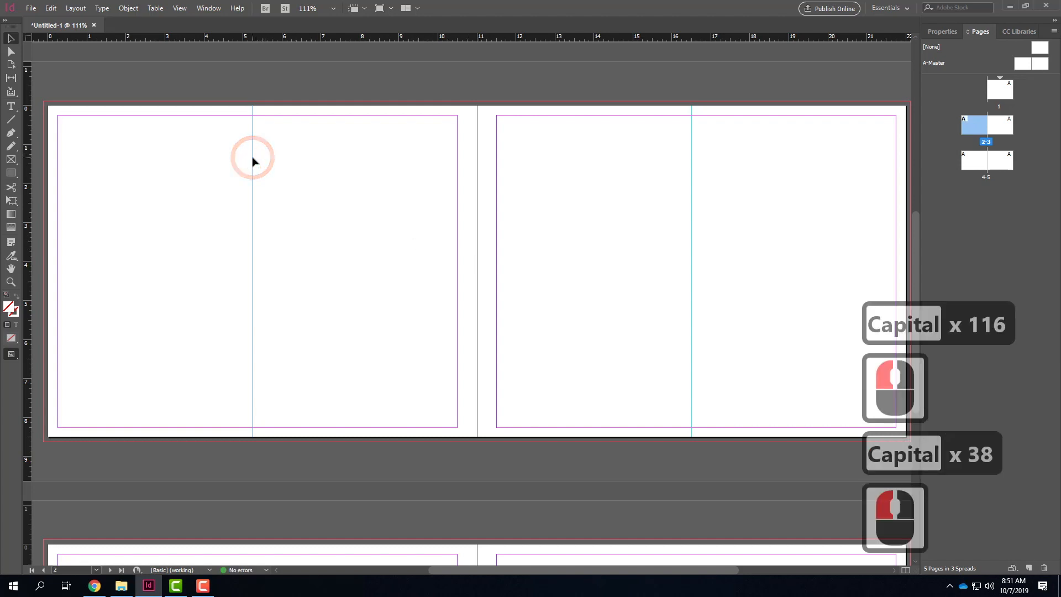
key("Delete")
Step: Place a vertical ruler guide at the horizontal centre of page 2, about 5.5 in from its left edge, and deselect it
left_click_drag(26, 141, 252, 188)
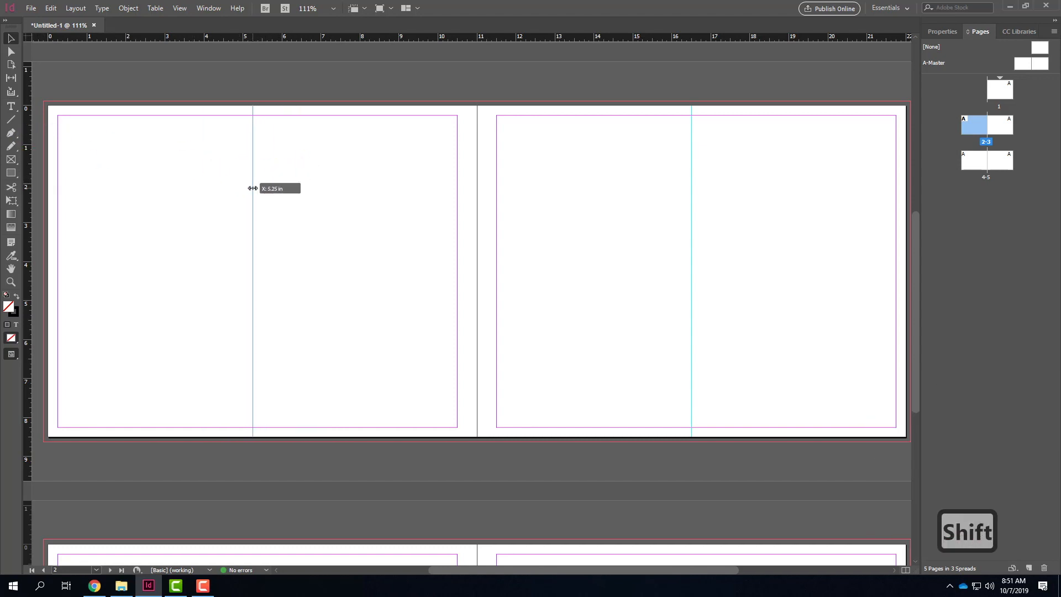
mouse_move(252, 188)
left_mouse_down()
mouse_move(262, 185)
mouse_move(243, 186)
mouse_move(262, 191)
left_mouse_up()
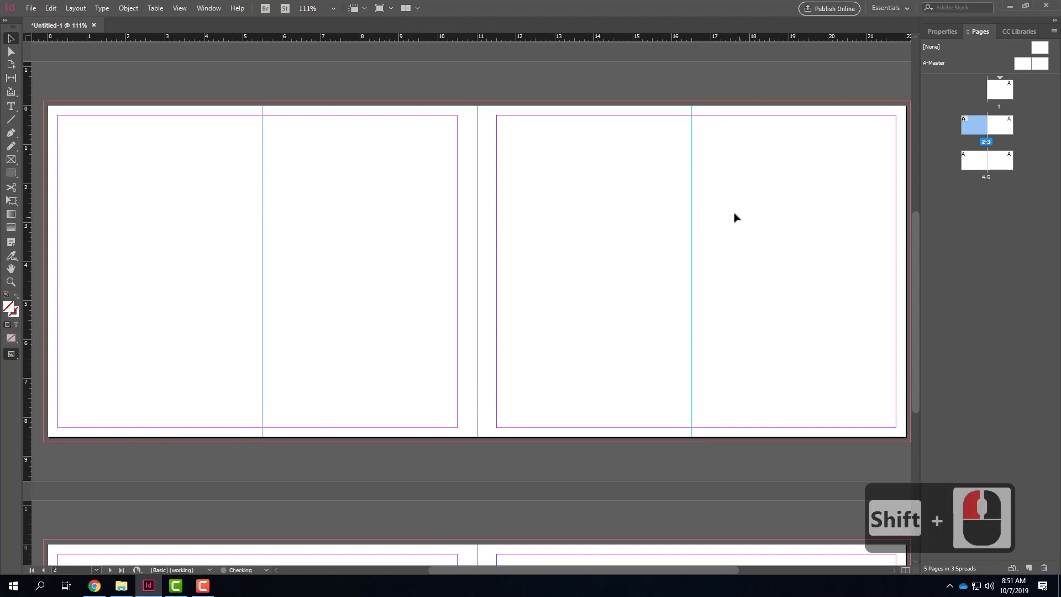
mouse_move(692, 177)
left_mouse_down()
mouse_move(717, 178)
mouse_move(692, 187)
left_mouse_up()
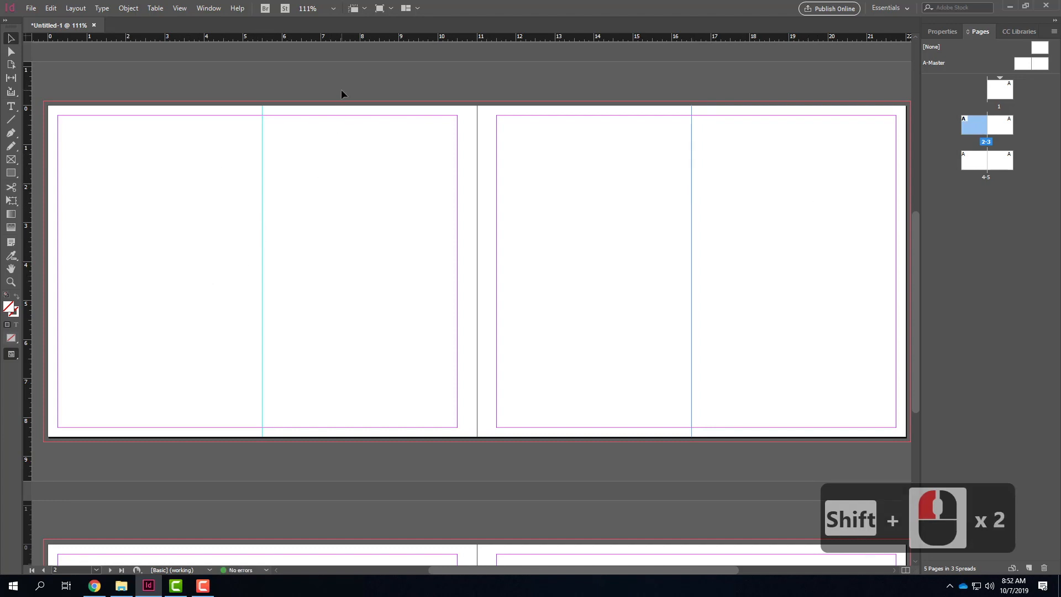
left_click(243, 206)
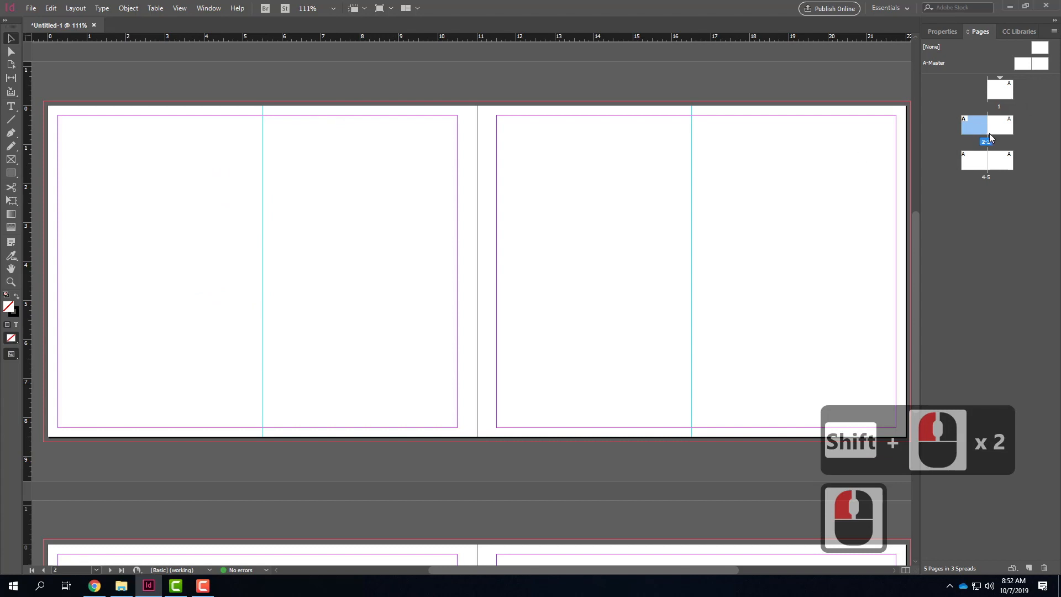
Step: Place a vertical ruler guide at X 16.5 in on the A-Master's right page and check it on page 5
scroll(315, 260, "down", 10)
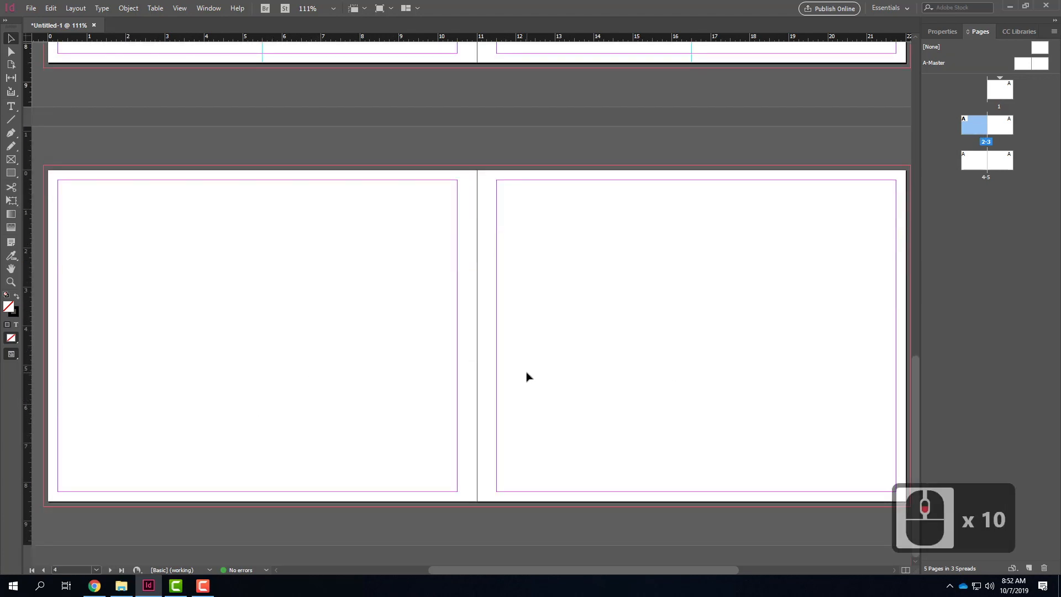
scroll(526, 377, "up", 11)
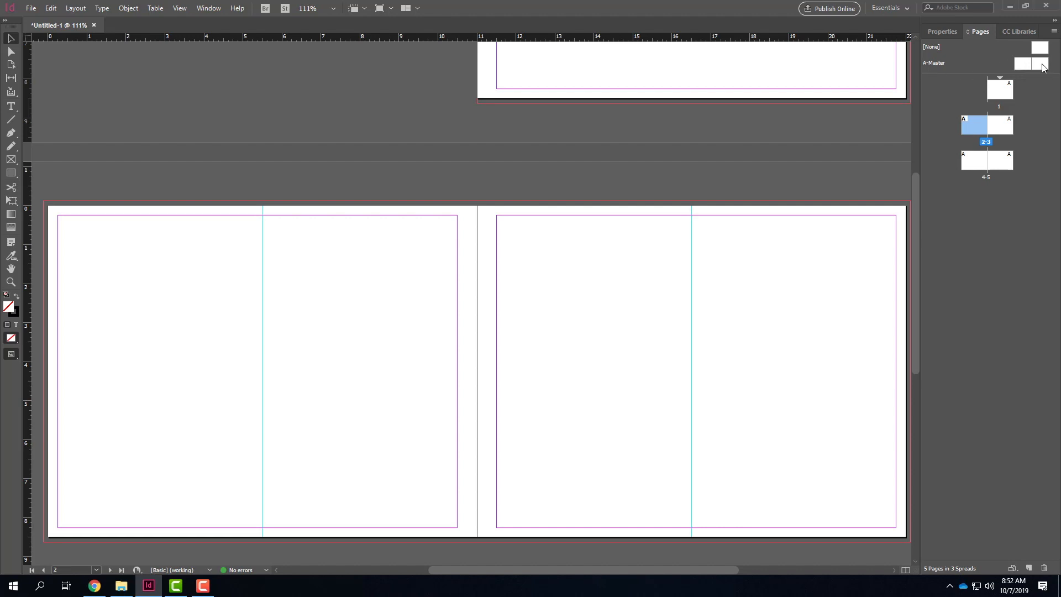
double_click(1042, 65)
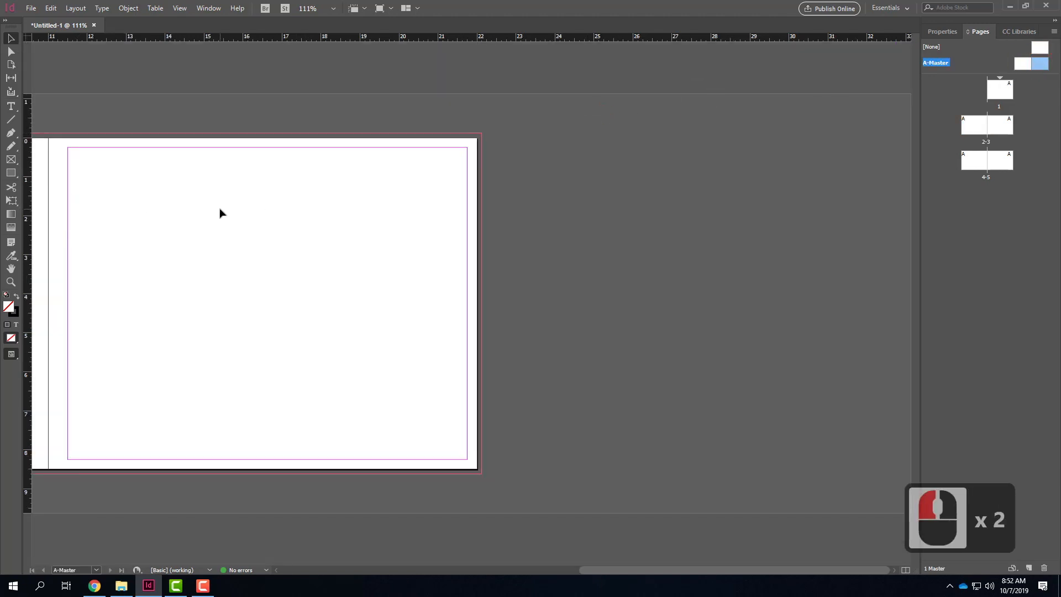
left_click_drag(31, 151, 263, 182)
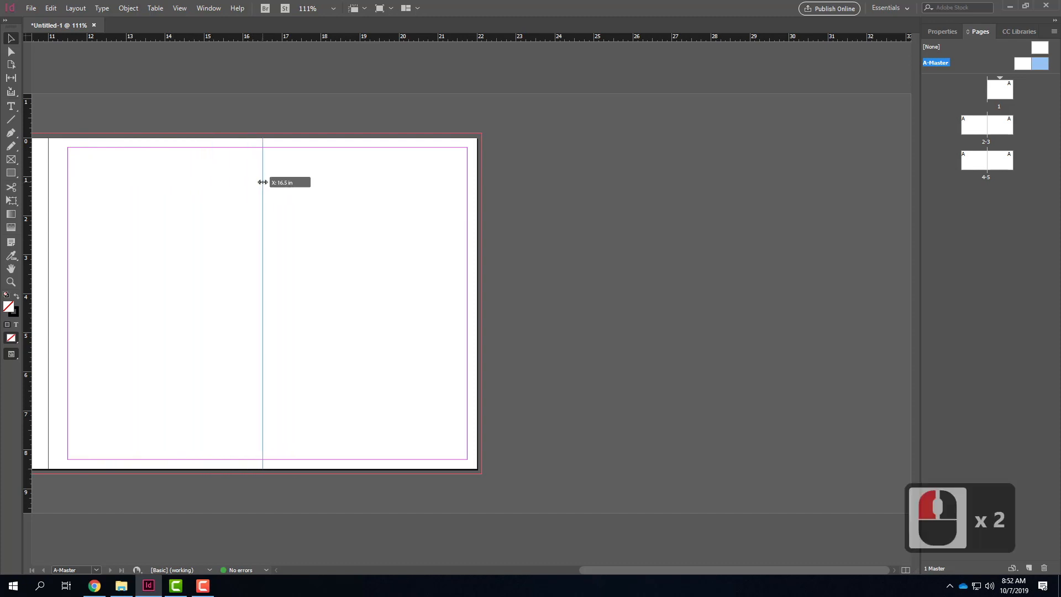
left_click(470, 308, "shift")
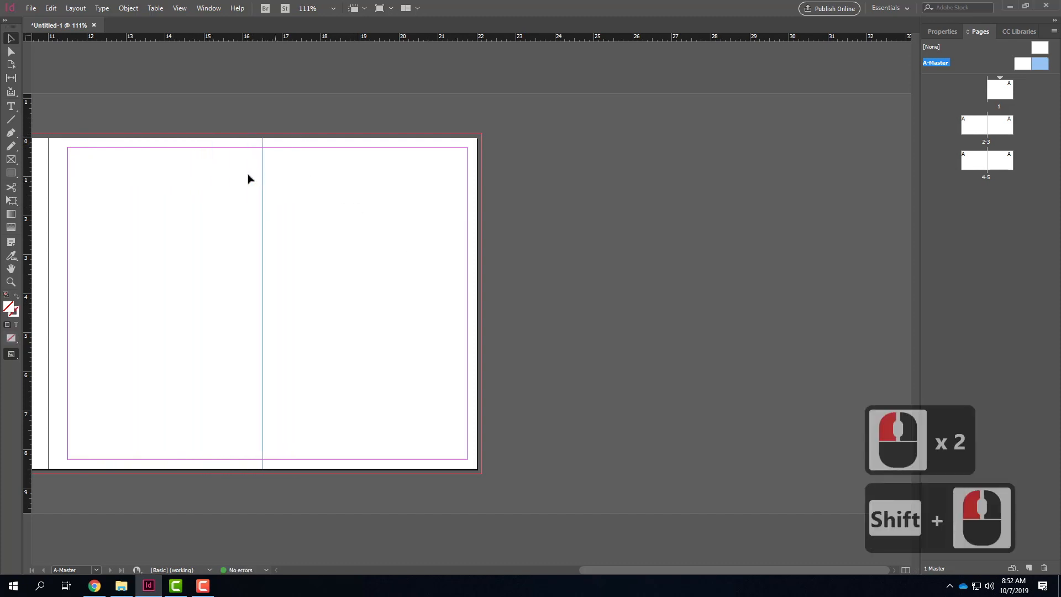
double_click(1002, 162)
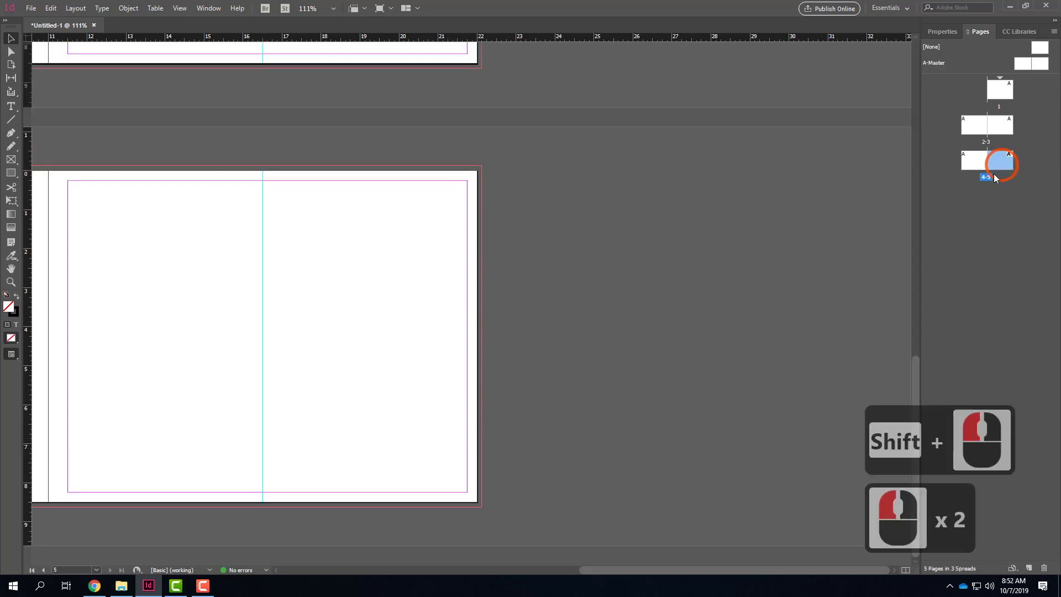
Step: Draw a text frame about 3.3 in wide in the right half of the A-Master's right page and enter a first name in capitals
double_click(1039, 64)
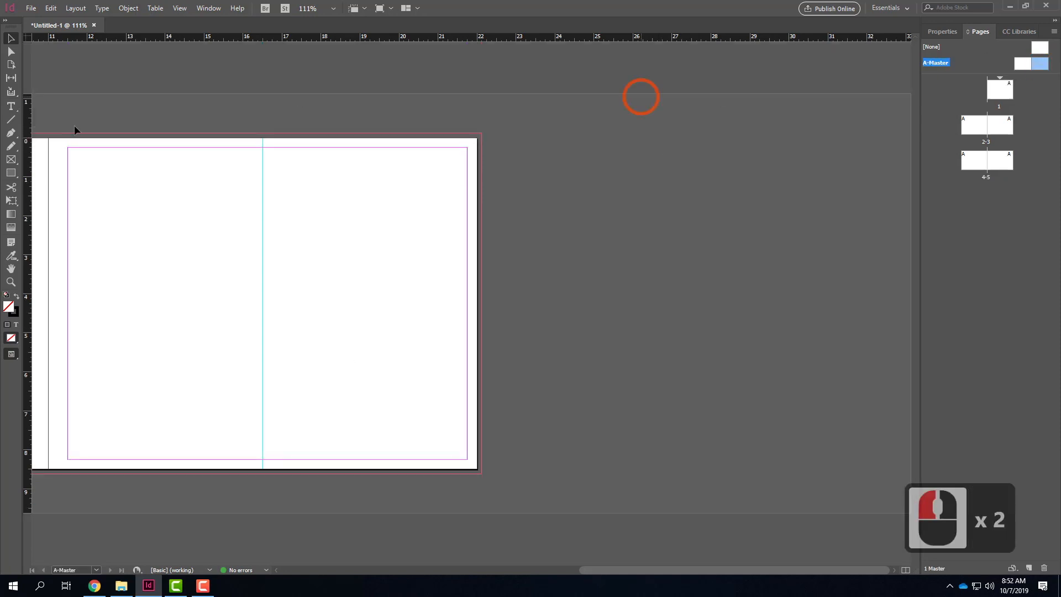
left_click(10, 106)
left_click_drag(303, 249, 430, 356)
left_click(334, 208)
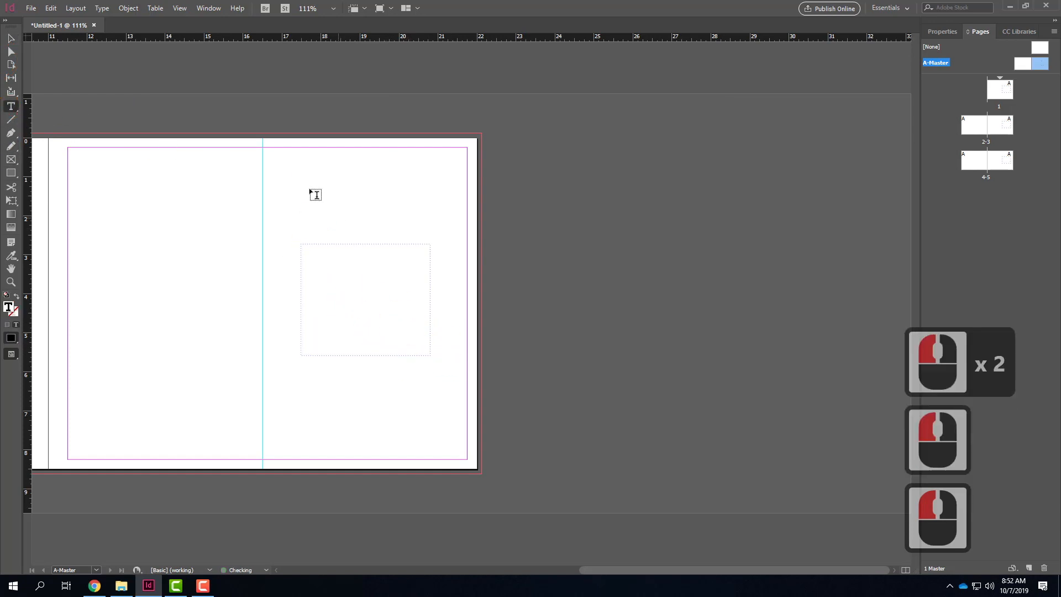
type("GRANT")
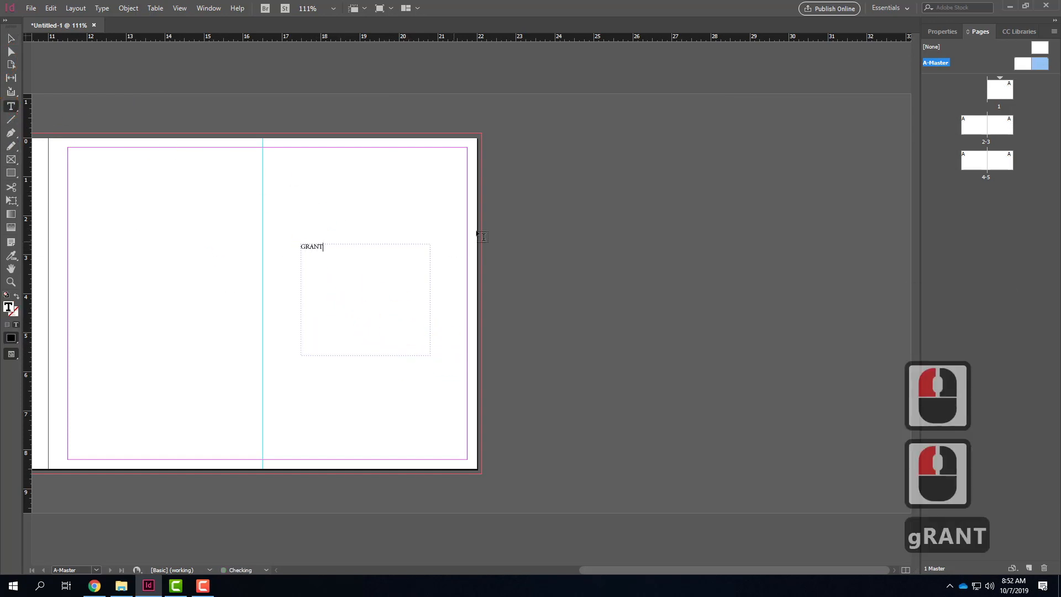
Step: Check the master text frame on pages 5, 3 and 1, and select the A-Master spread
left_click(1035, 130)
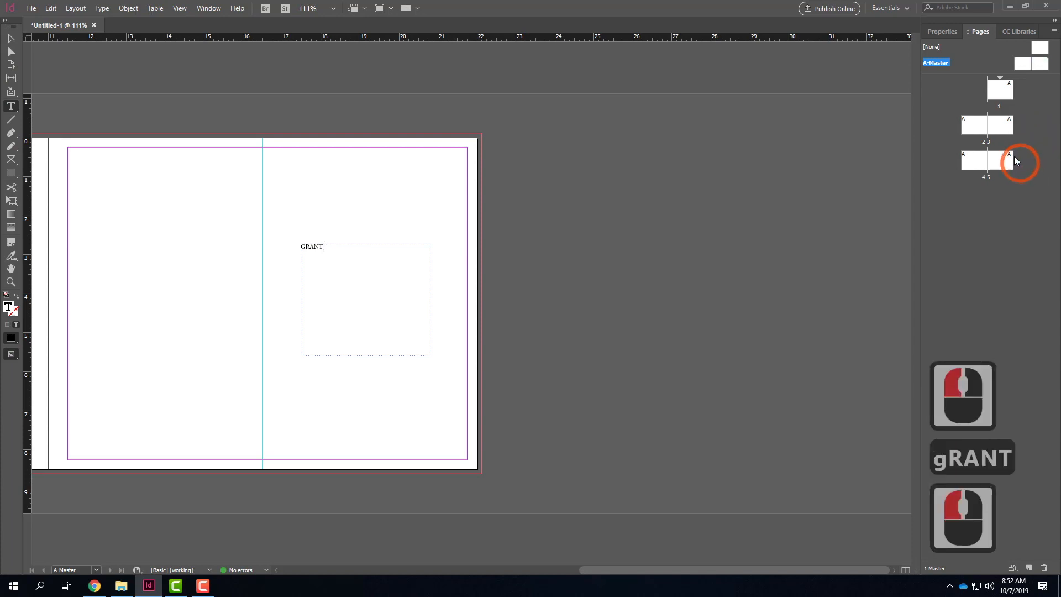
double_click(1008, 161)
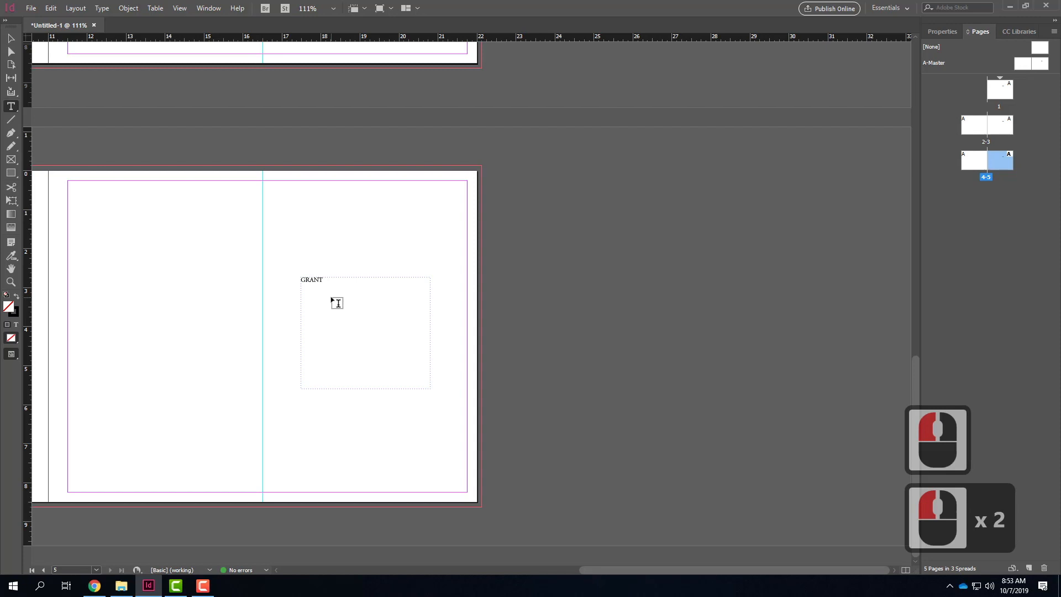
double_click(1007, 124)
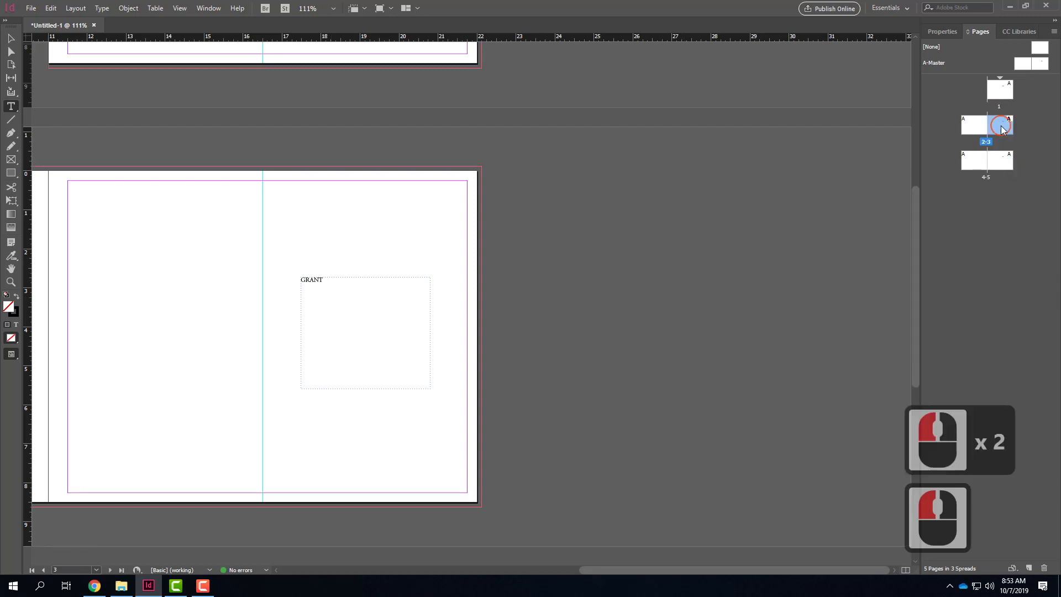
double_click(1009, 94)
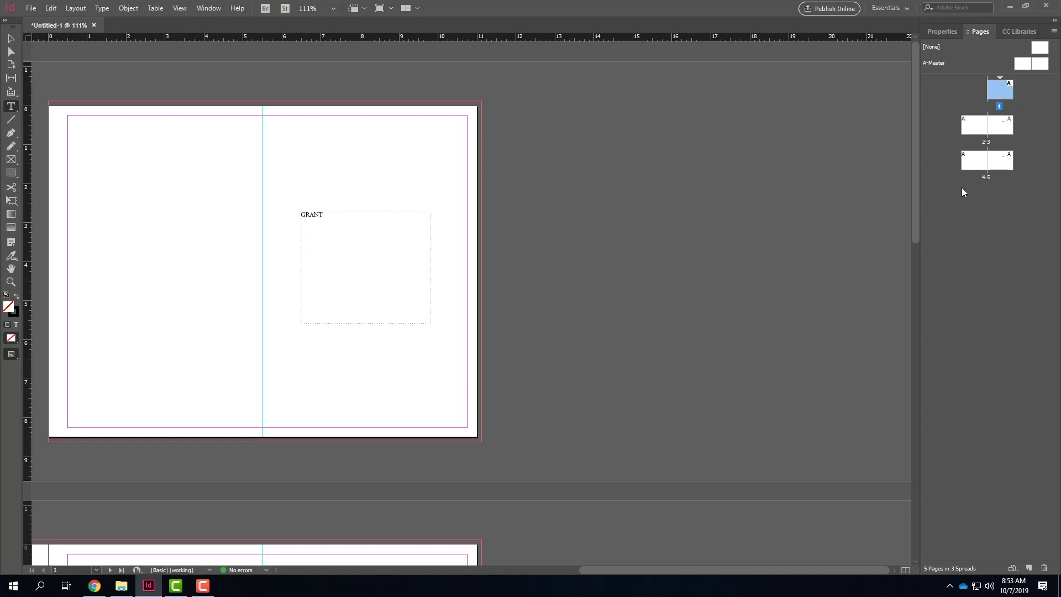
left_click(976, 62)
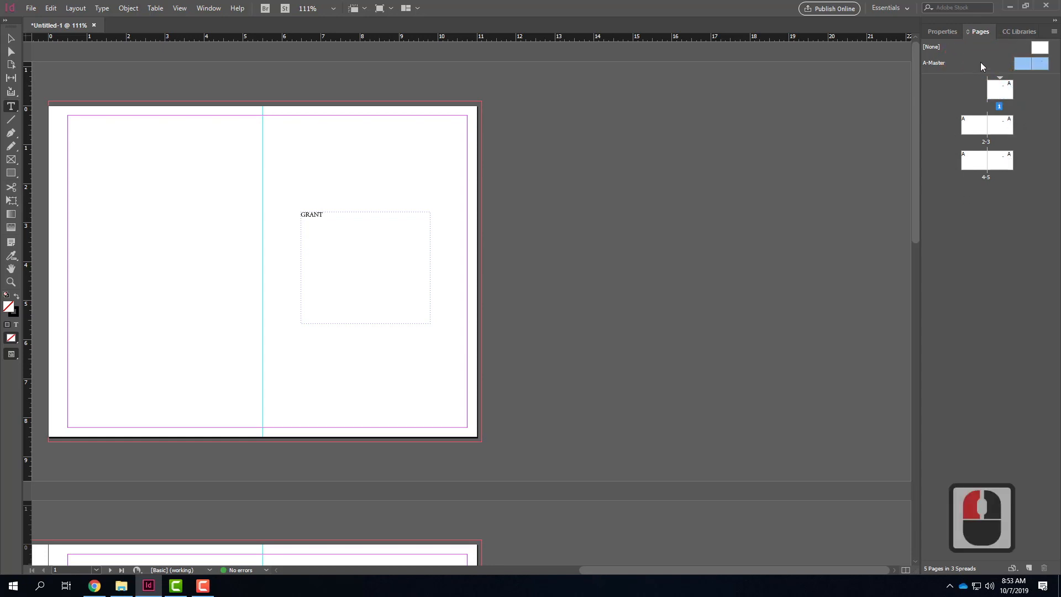
Step: Create a new two-page B-Master at landscape Letter size, based on no other master, and enlarge the master list area
right_click(978, 62)
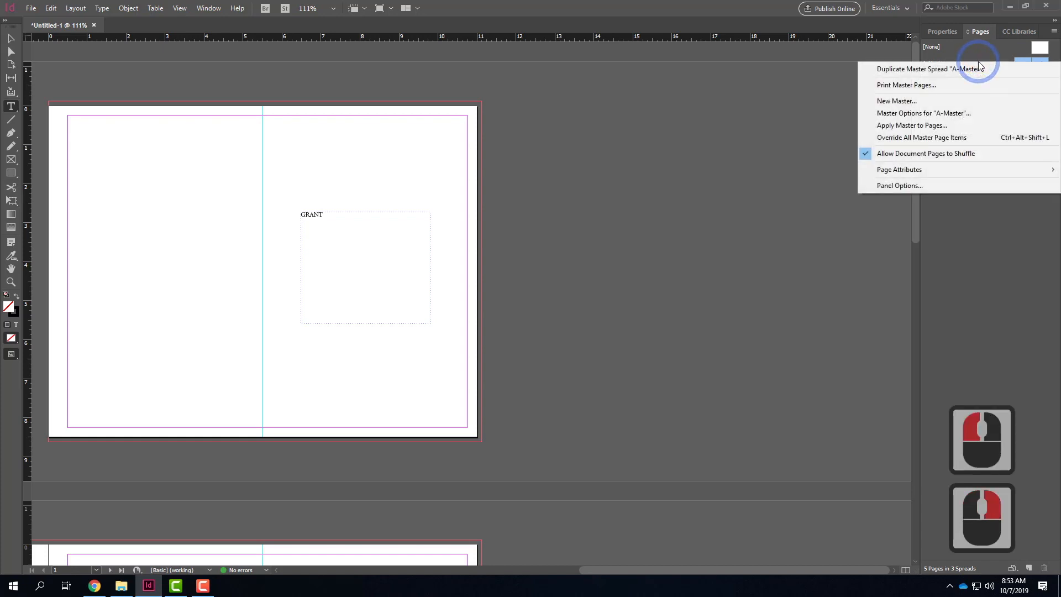
left_click(952, 100)
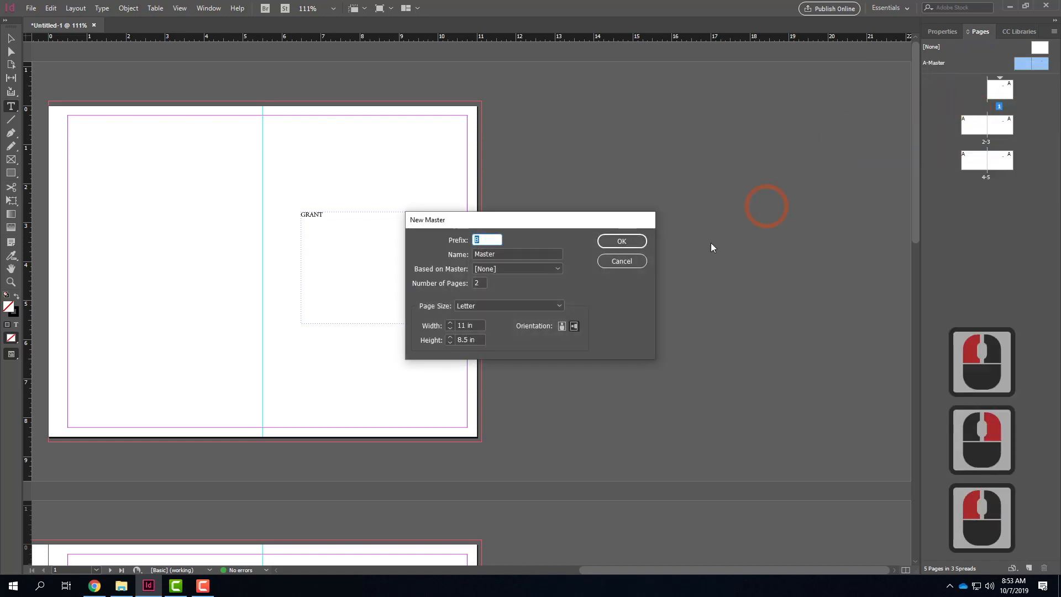
left_click(622, 241)
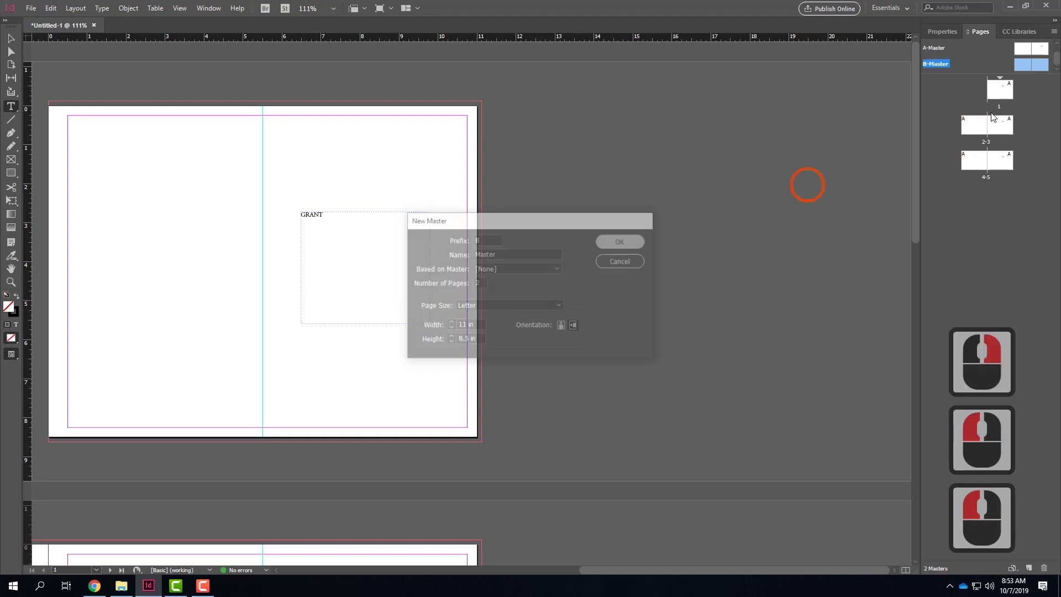
left_click_drag(995, 77, 995, 111)
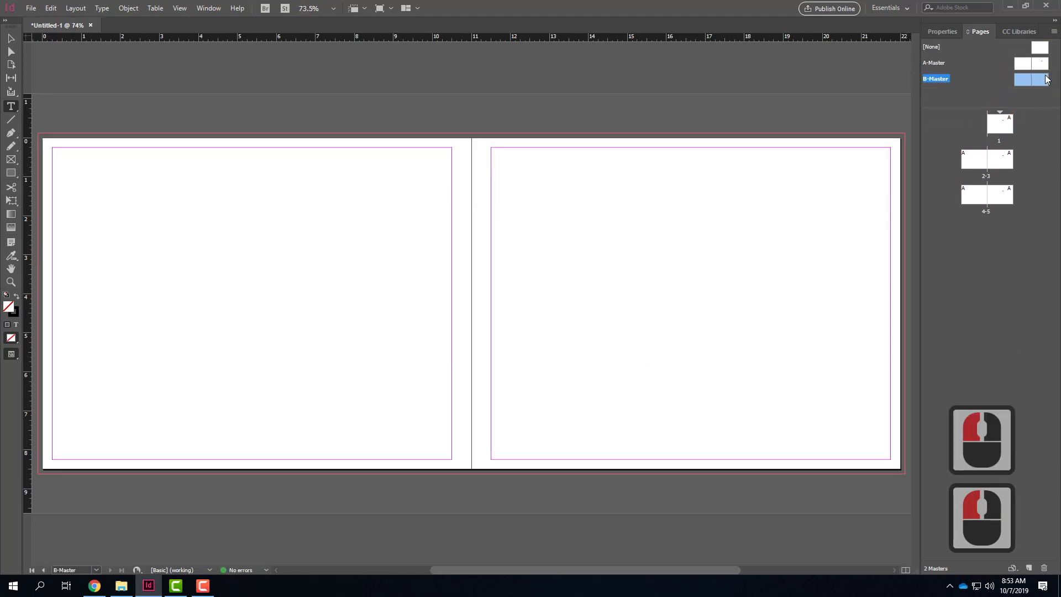
Step: Apply B-Master to page 5
double_click(1002, 193)
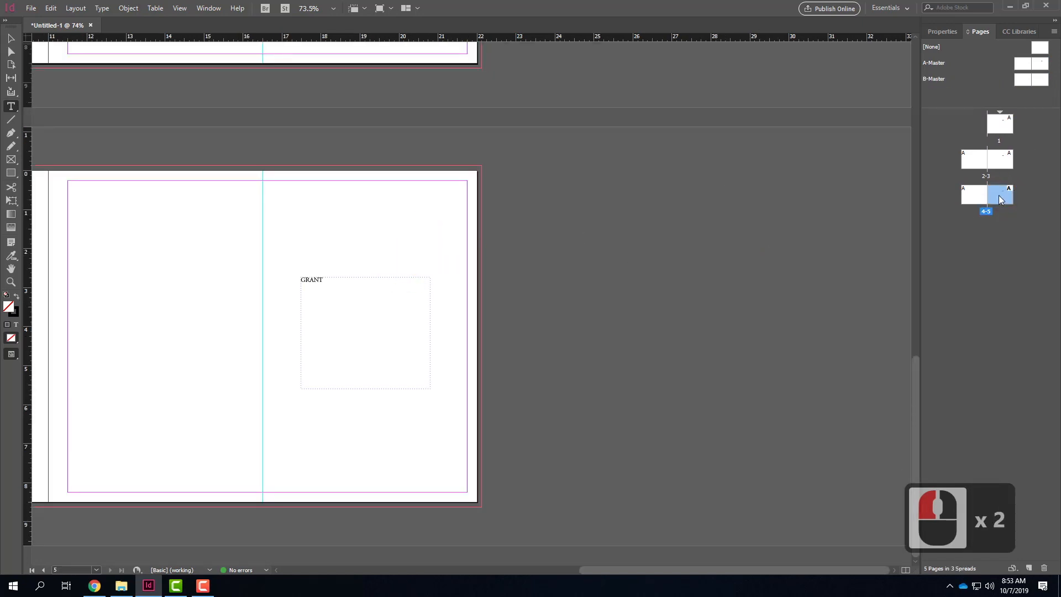
right_click(999, 195)
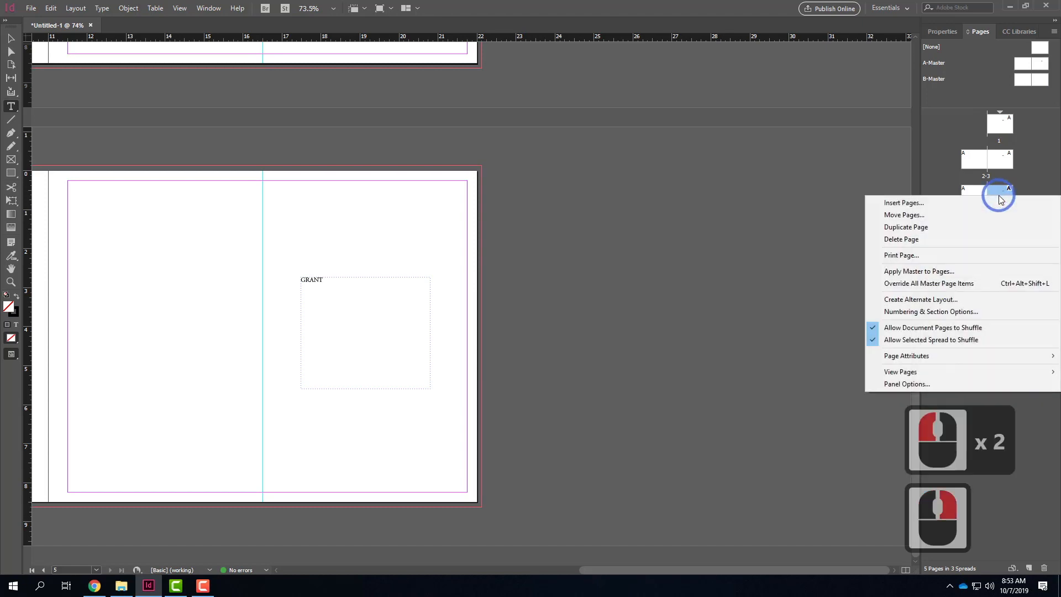
left_click(952, 271)
left_click(533, 282)
left_click(529, 315)
left_click(607, 284)
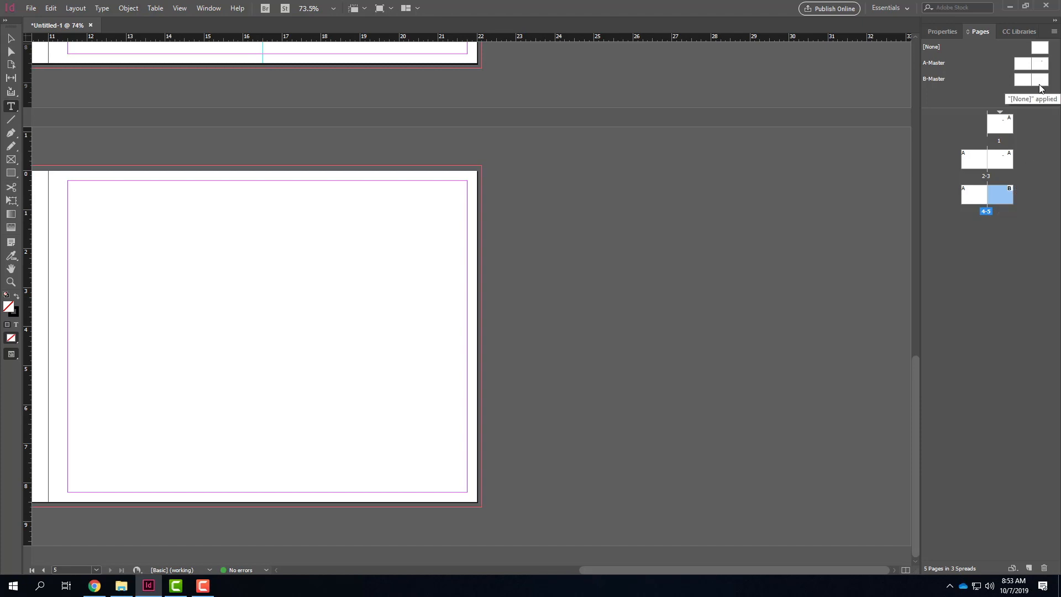
Step: Delete the text frame from the A-Master's right page
double_click(1040, 63)
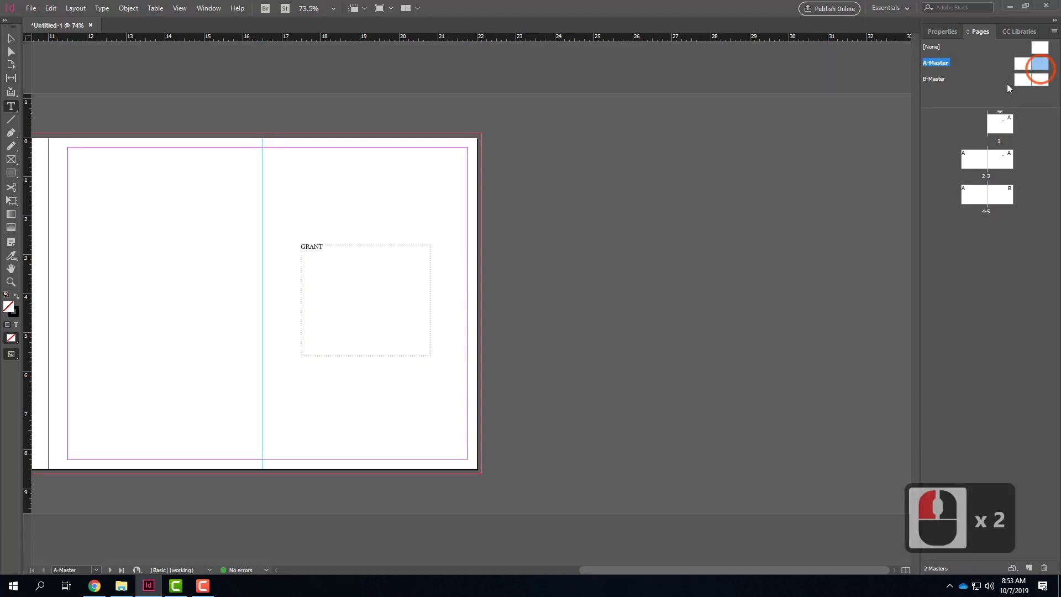
left_click(11, 38)
left_click(321, 247)
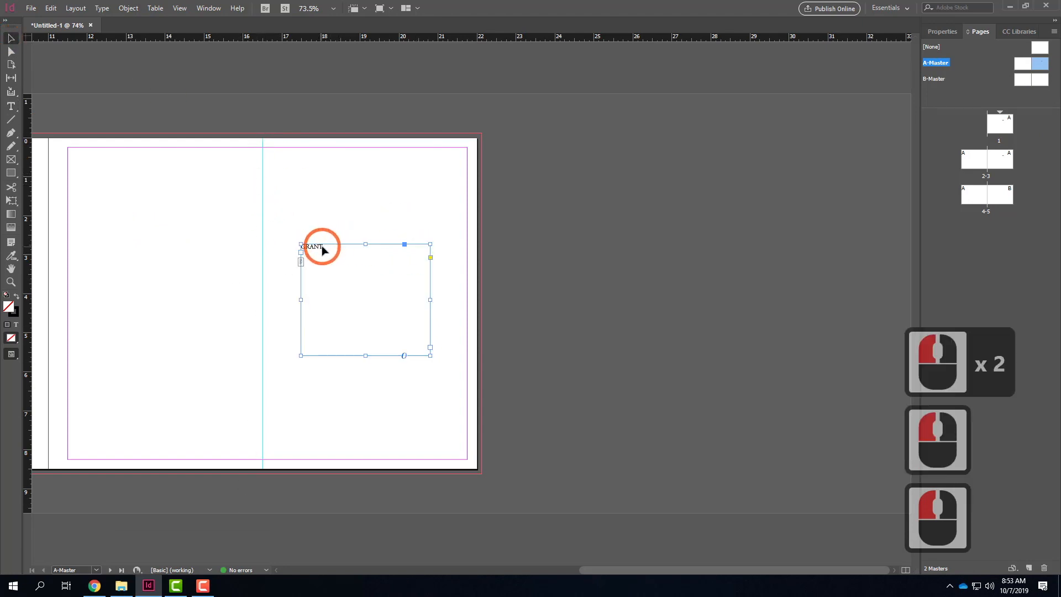
key("Delete")
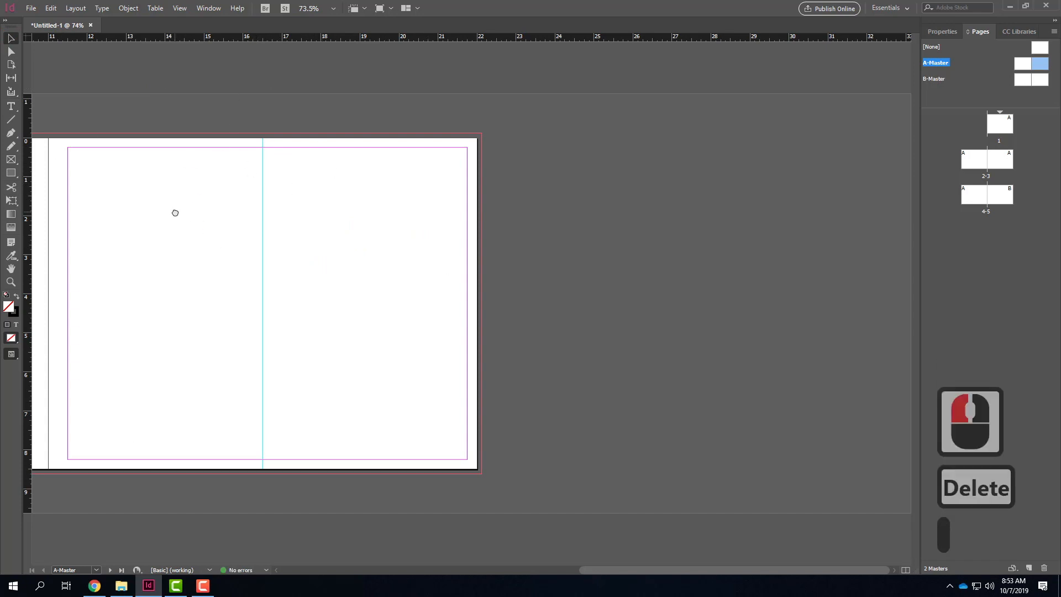
Step: Add a vertical guide about 5.5 in across the A-Master's left page and horizontal guides about 2 in and 6.5 in down the whole spread
left_click_drag(175, 211, 672, 204)
left_click(58, 178)
left_click_drag(29, 183, 330, 183)
left_click_drag(462, 35, 83, 215)
left_click_drag(149, 43, 95, 393)
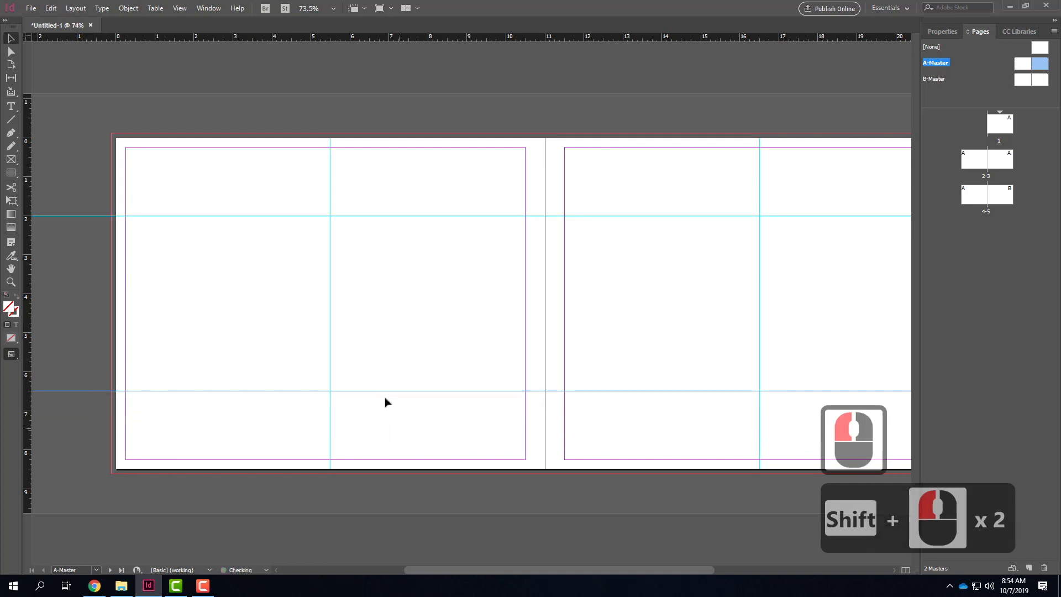
left_click(780, 122)
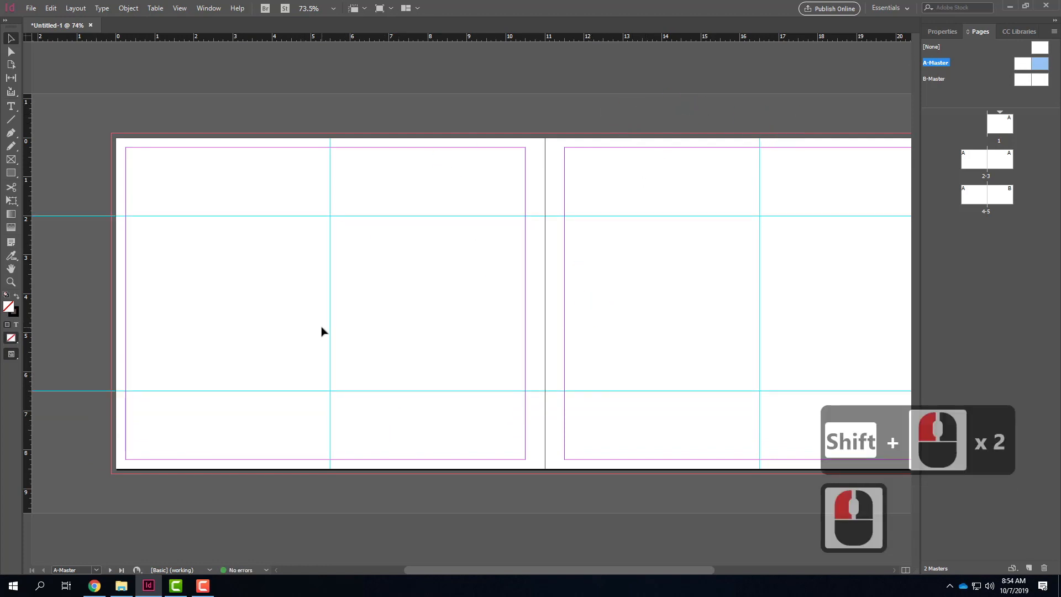
Step: Draw a rectangular placeholder frame over the left half of the A-Master's left page and delete it
left_click(11, 160)
left_click_drag(109, 133, 331, 469)
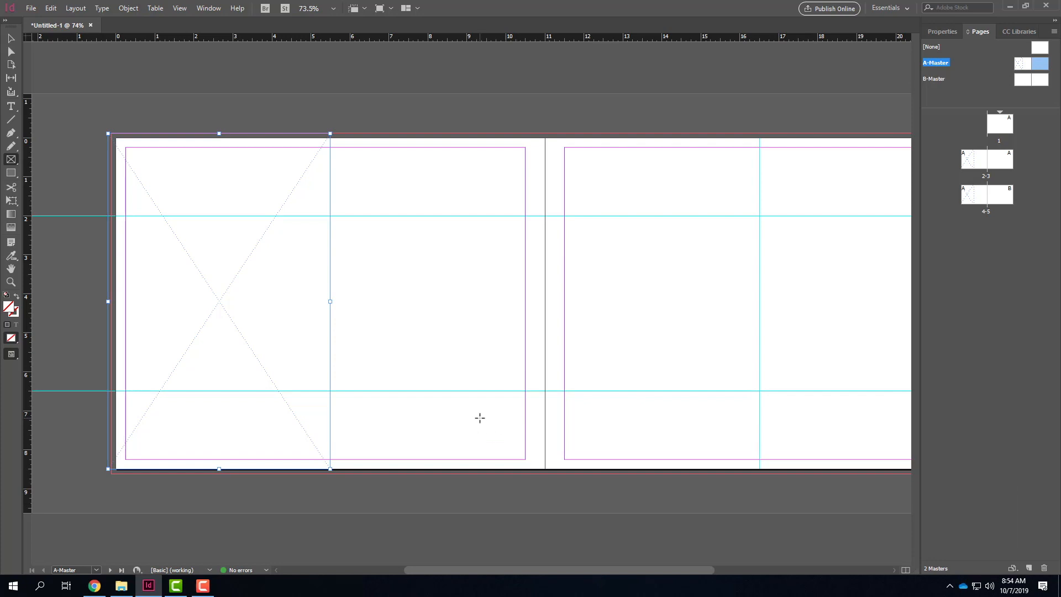
key("Delete")
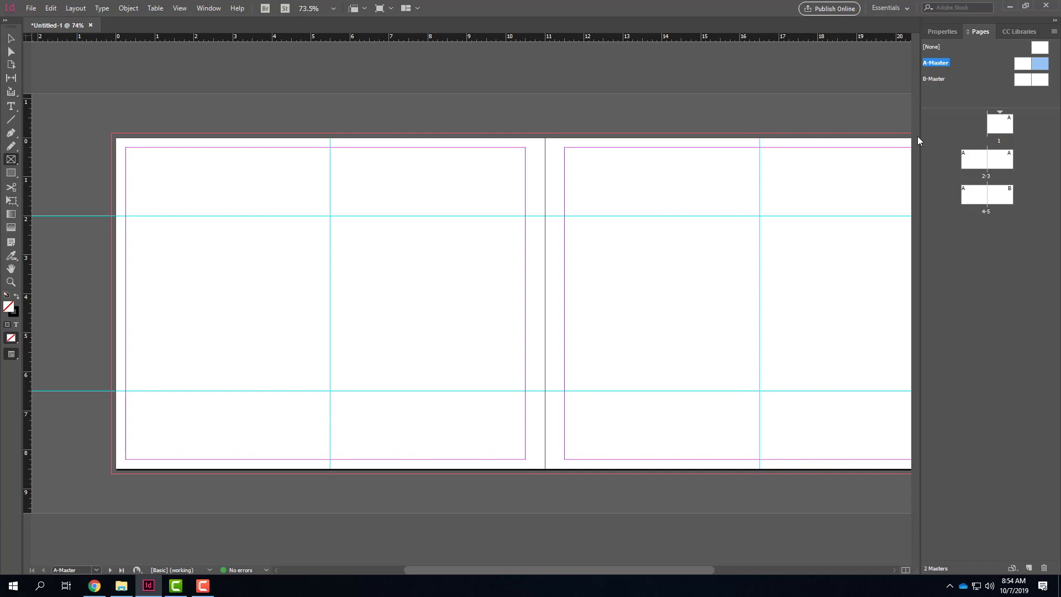
Step: Check the A-Master guides on pages 1 and 2 and compare them with page 5
scroll(737, 213, "right", 10)
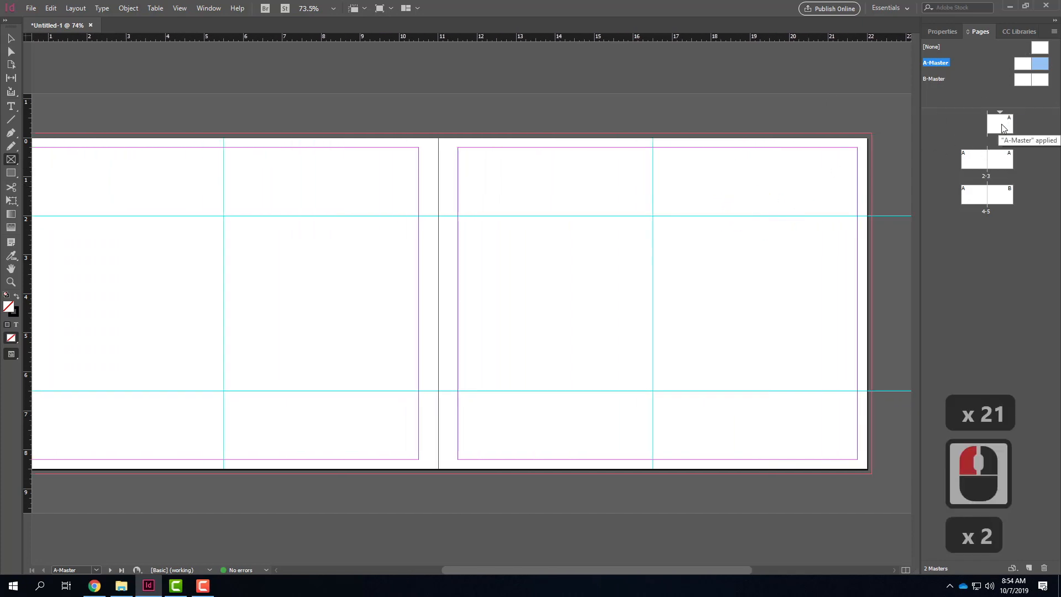
double_click(1002, 127)
double_click(974, 160)
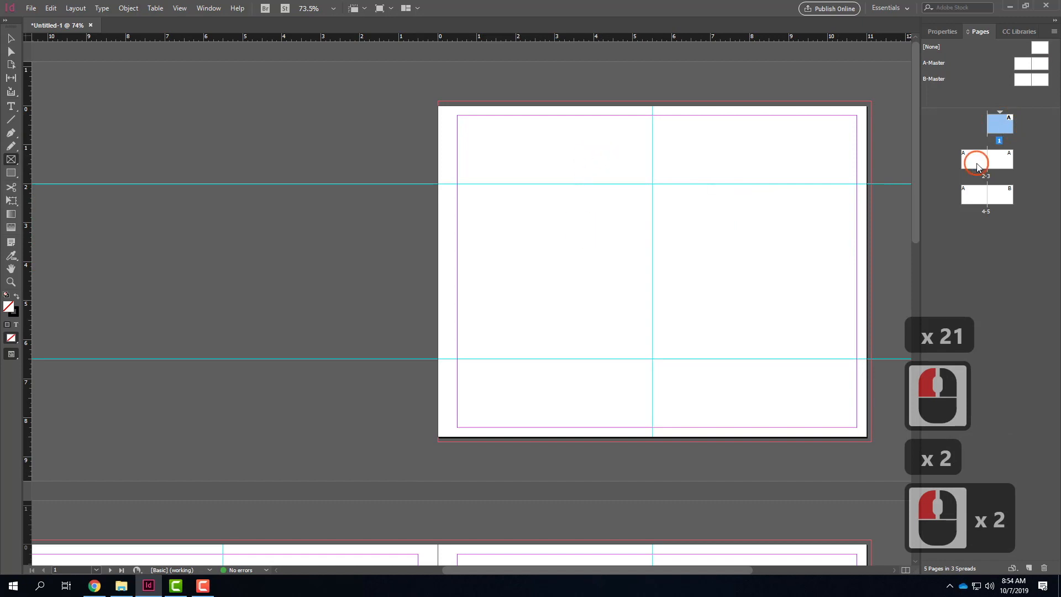
double_click(1005, 198)
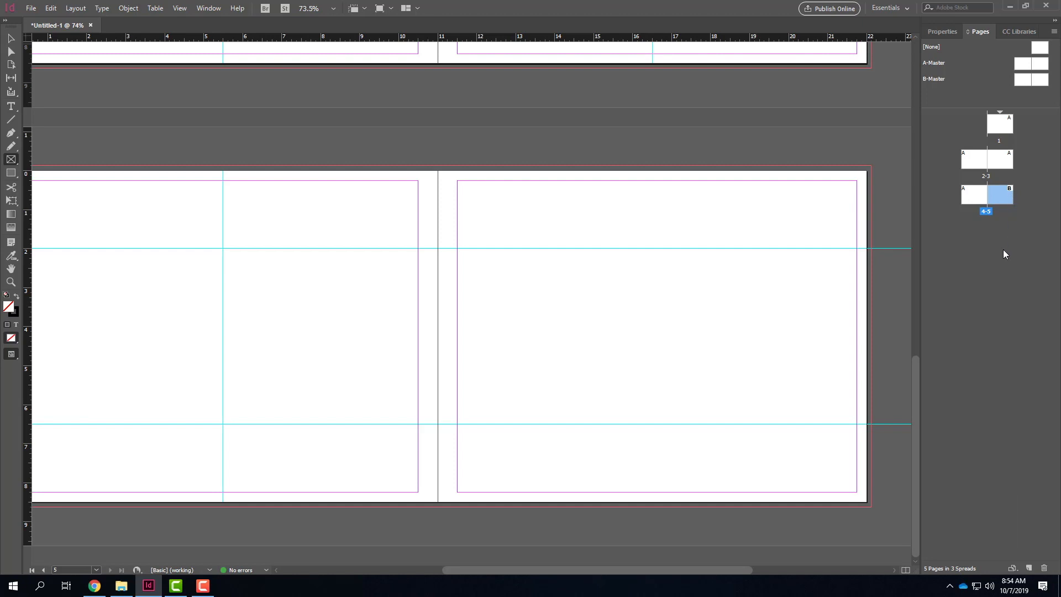
Step: Draw a rectangle about 11.1 by 2.1 in across the A-Master's left page, from the top bleed edge to the upper horizontal guide
double_click(1038, 66)
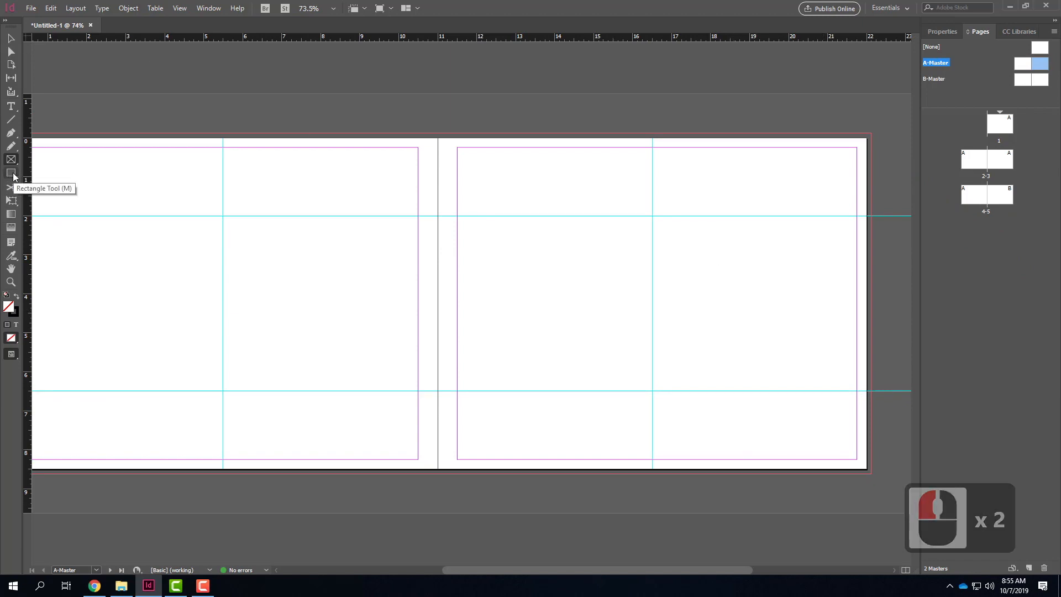
left_click(12, 174)
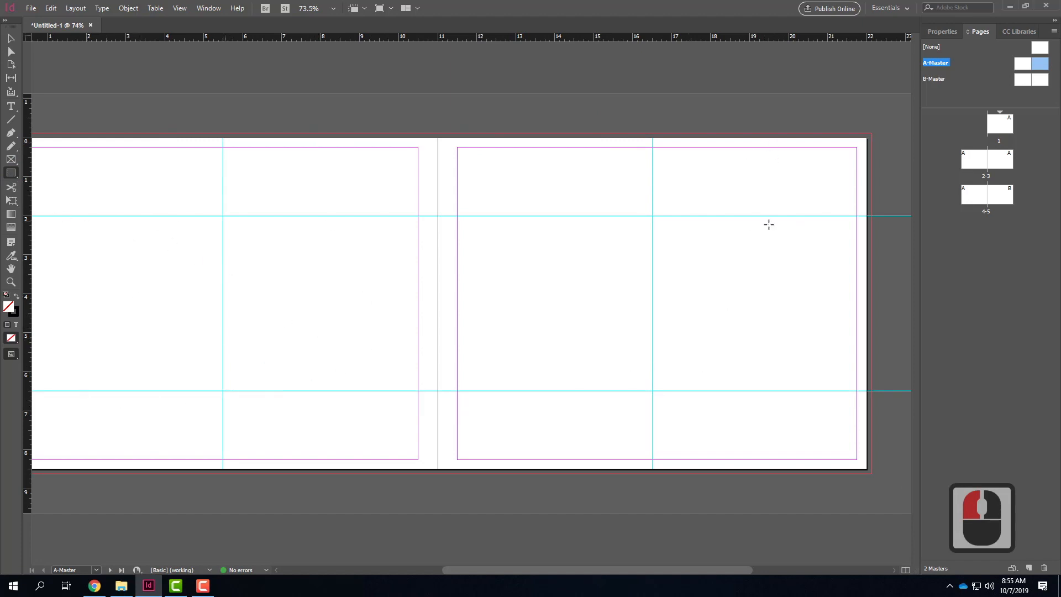
scroll(647, 237, "left", 11)
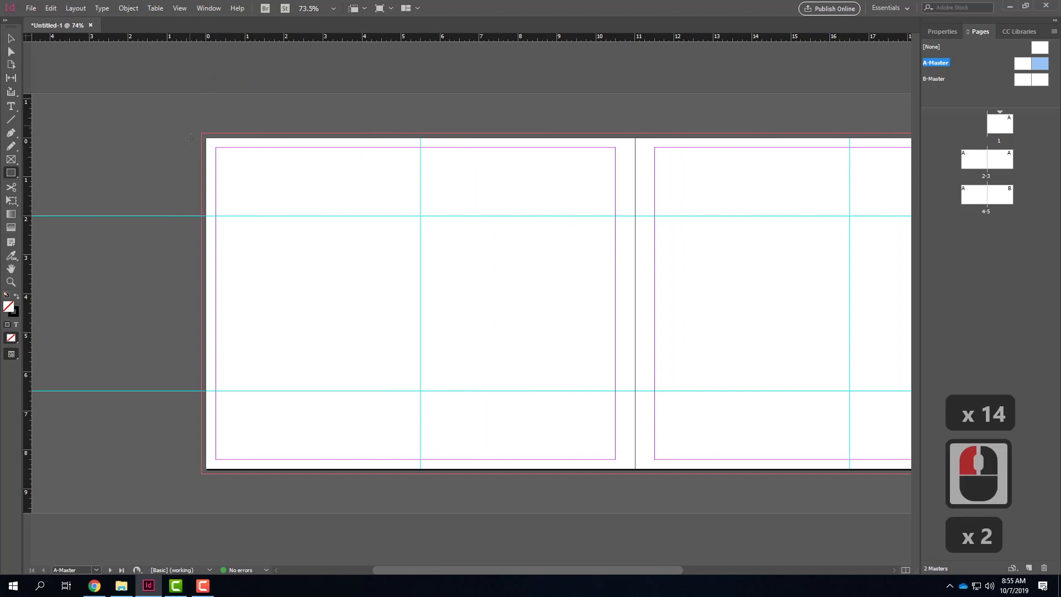
left_click_drag(201, 133, 636, 216)
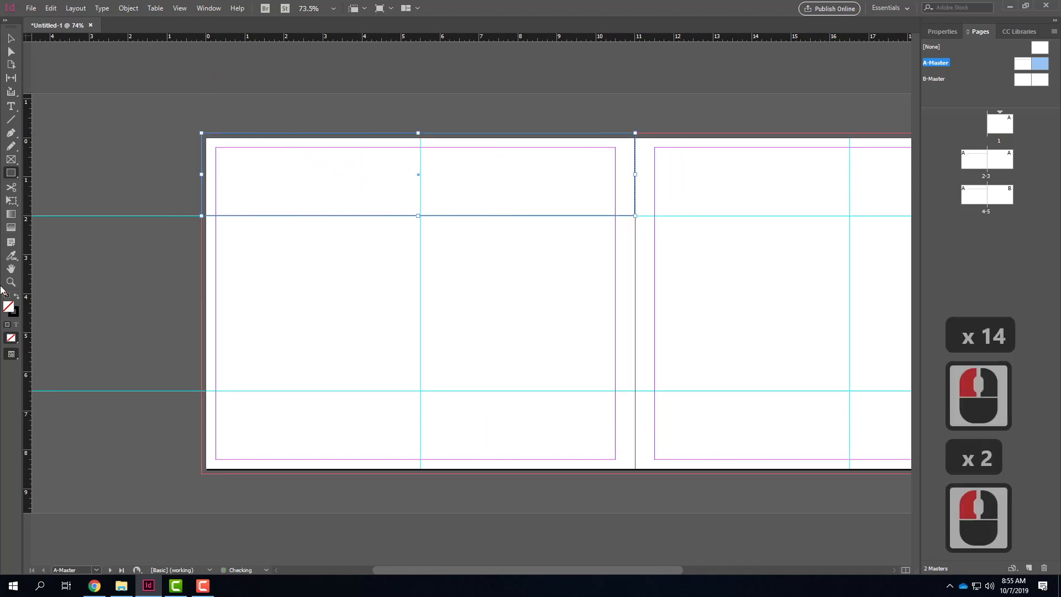
Step: Give the rectangle no stroke and a grey fill of C 0, M 0, Y 0, K 50
left_click(17, 296)
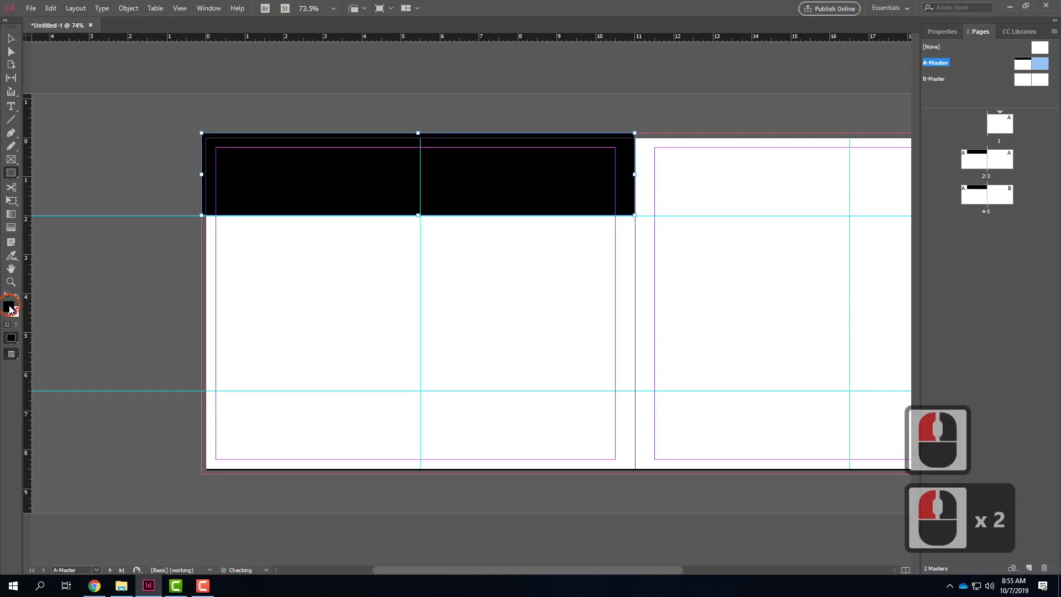
double_click(8, 307)
left_click_drag(495, 251, 391, 251)
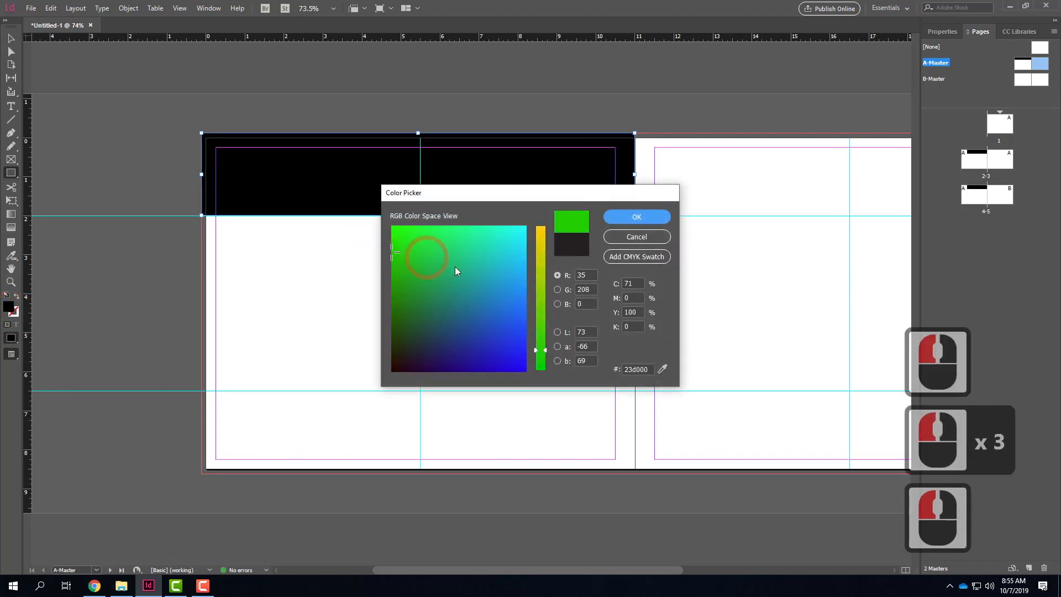
left_click(628, 283)
type("0")
key("Tab")
type("0")
key("Tab")
type("0")
key("Tab")
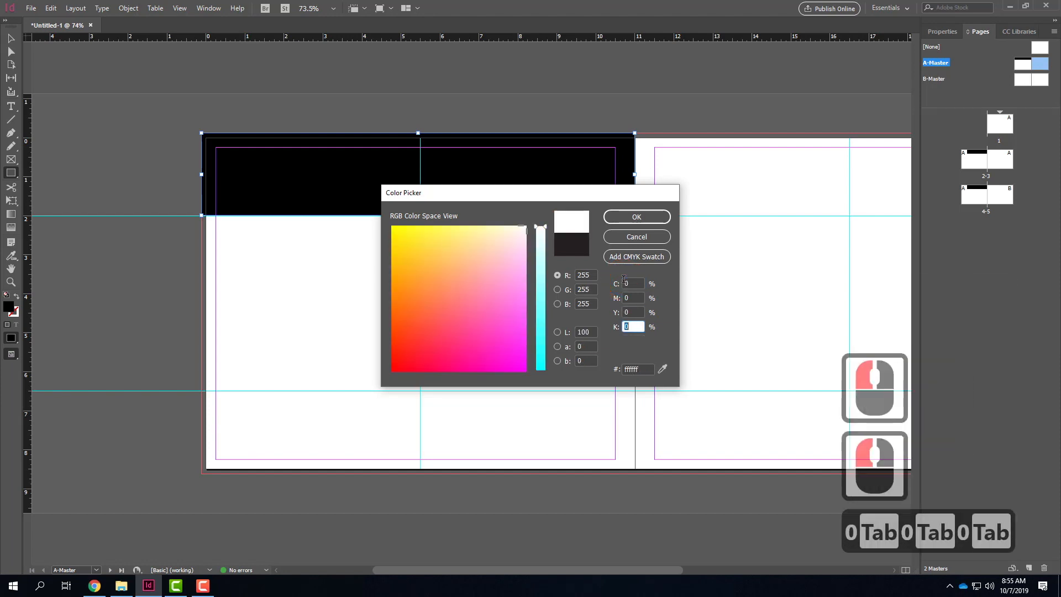
type("50")
key("Tab")
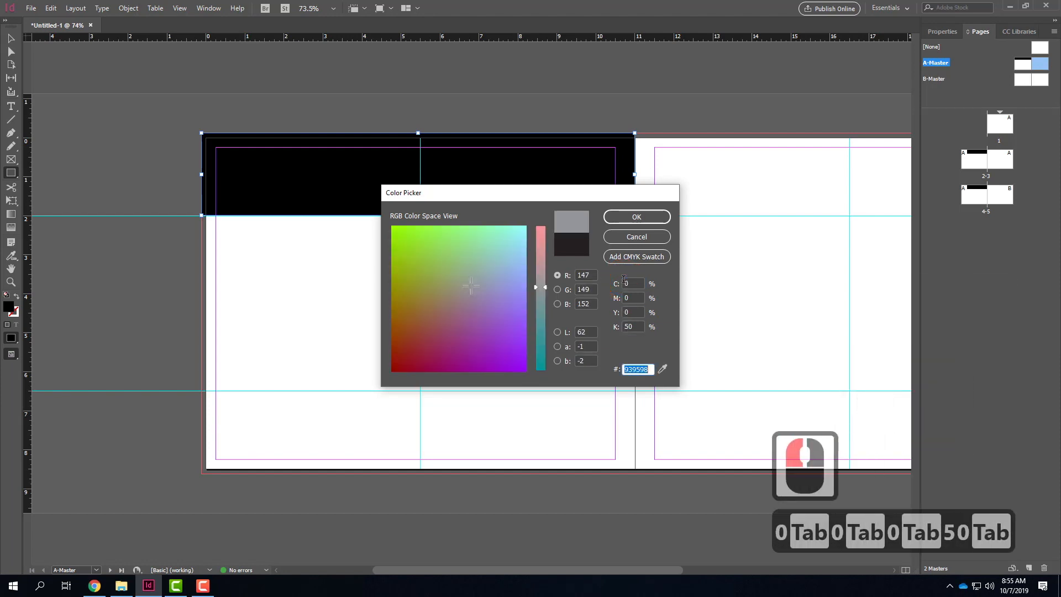
left_click(636, 217)
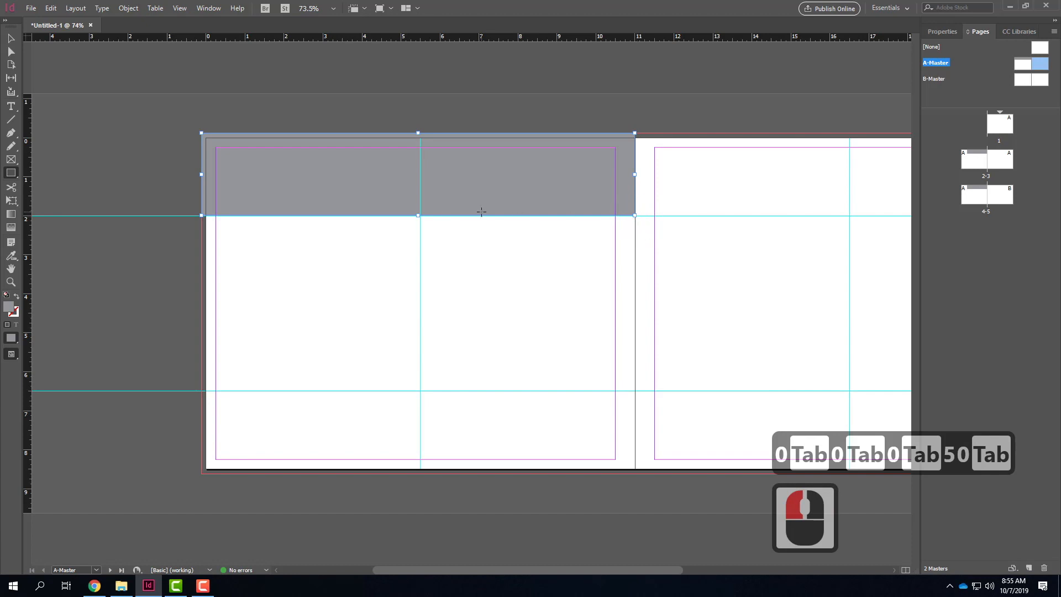
Step: Duplicate the grey rectangle and align the copy across the top of the A-Master's right page, out to the bleed edge
key("ctrl+c")
key("ctrl+v")
left_click_drag(763, 237, 503, 252)
left_click_drag(197, 300, 473, 268)
key("ctrl+z")
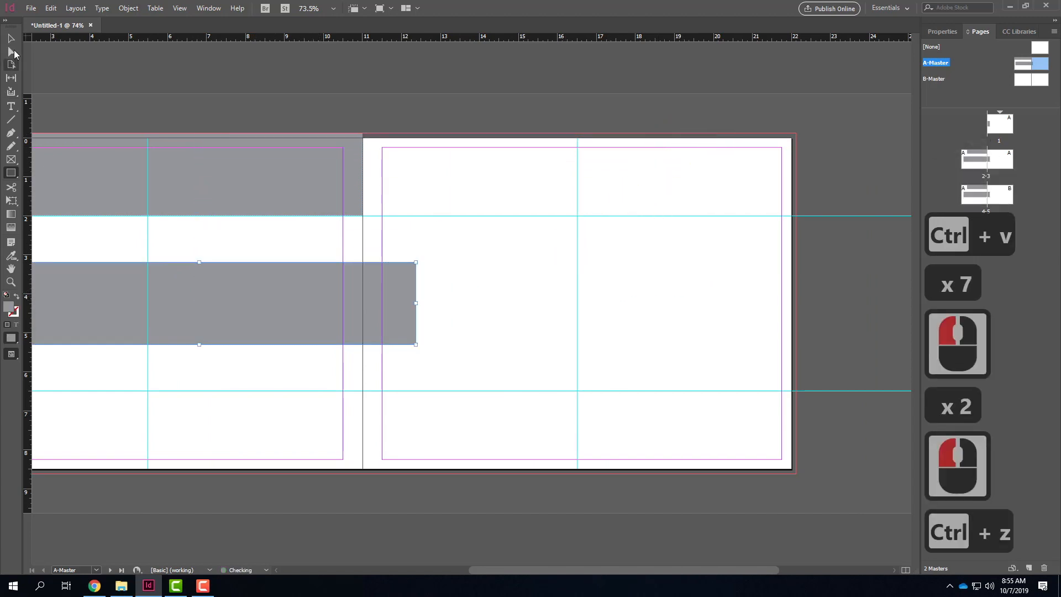
left_click(11, 38)
left_click(219, 285)
left_click_drag(219, 285, 601, 161)
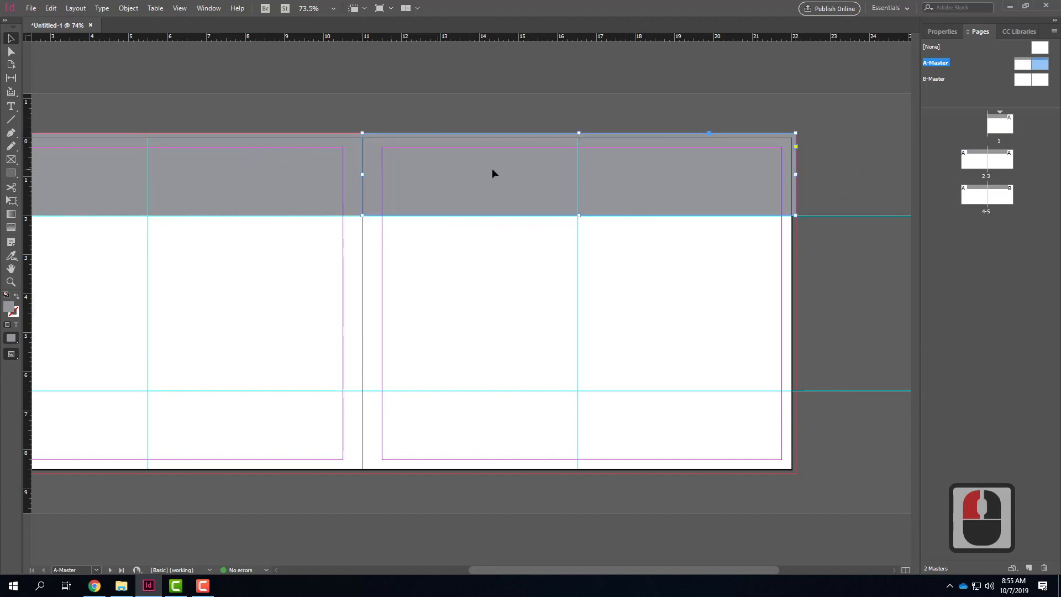
Step: Set the opacity of both grey header rectangles on the A-Master to 50% and deselect them
left_click(282, 174, "shift")
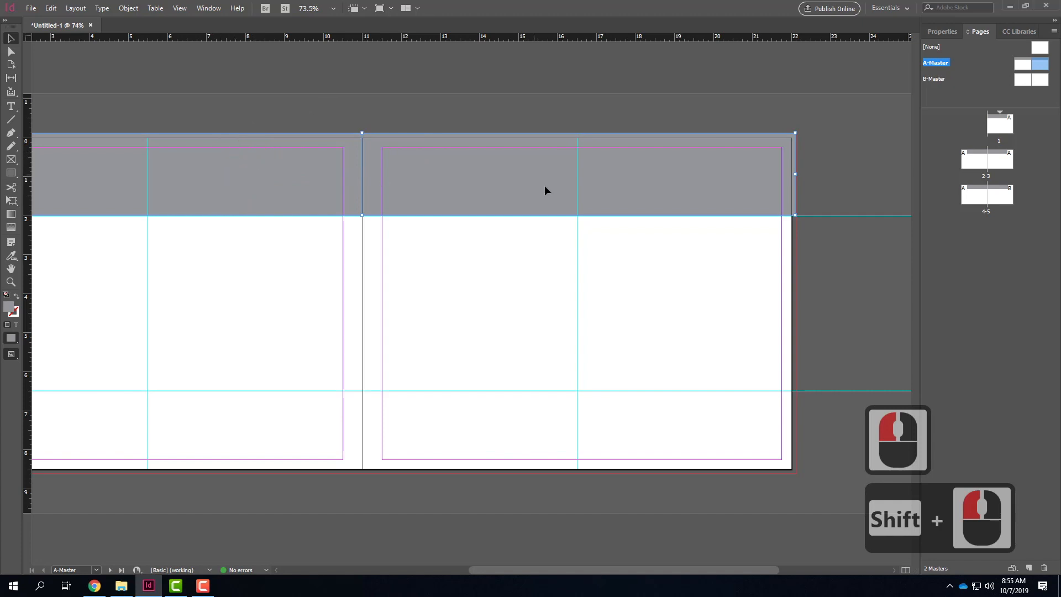
left_click(943, 32)
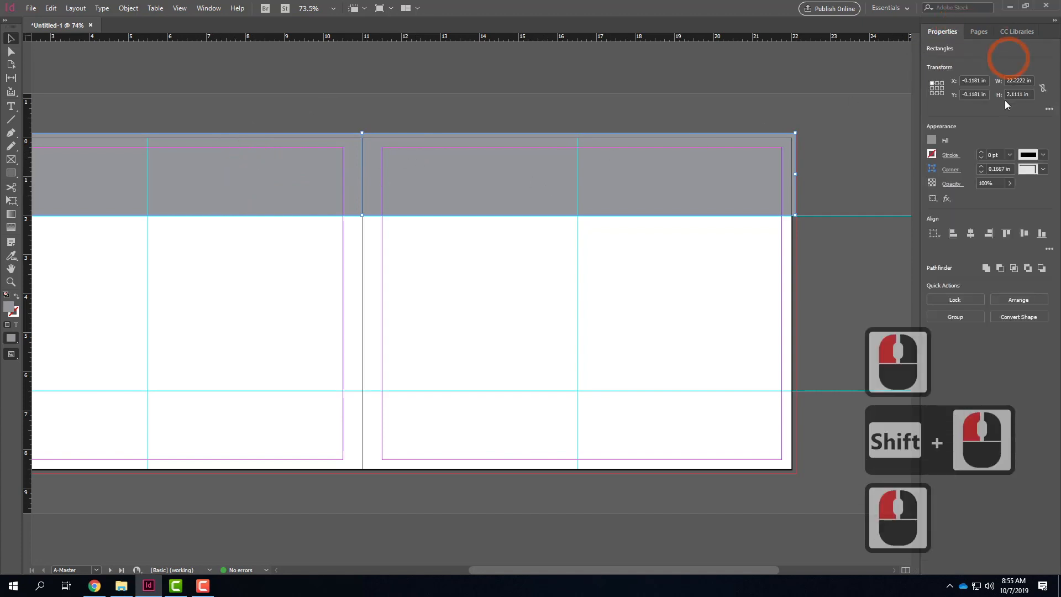
left_click(1000, 182)
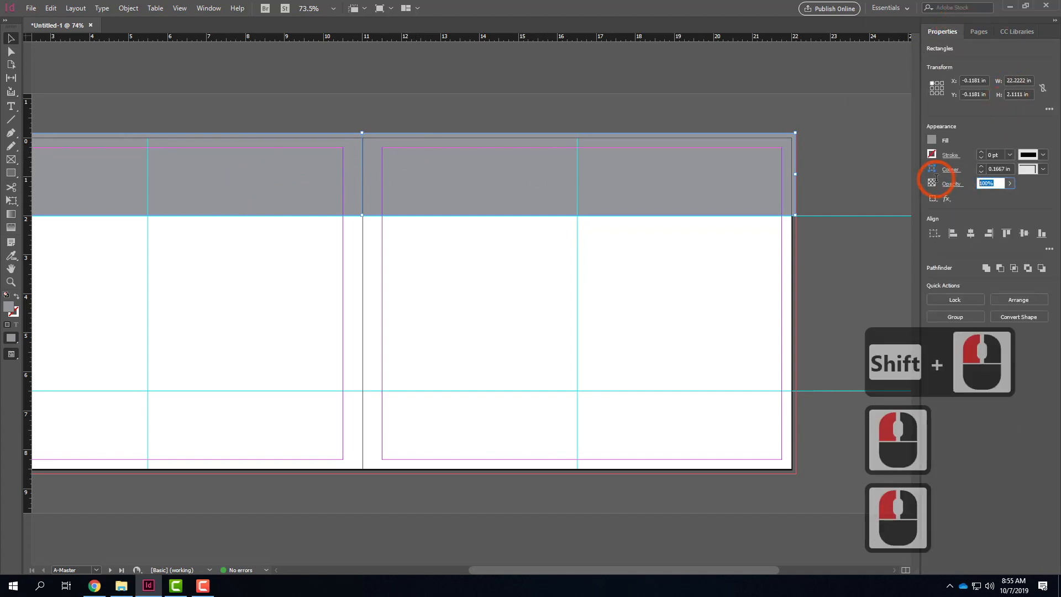
type("50")
key("Tab")
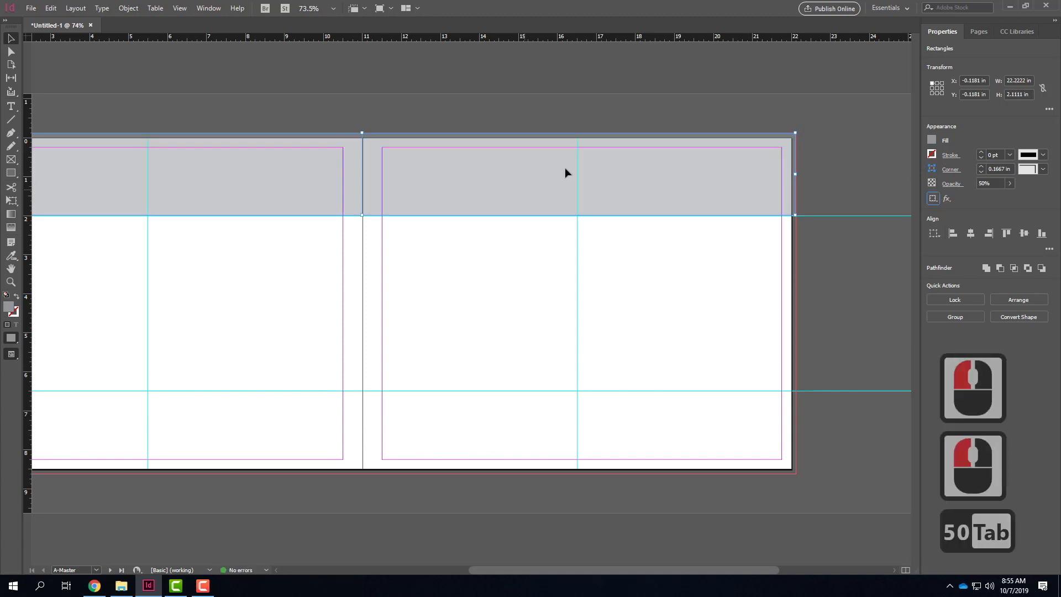
left_click(559, 241)
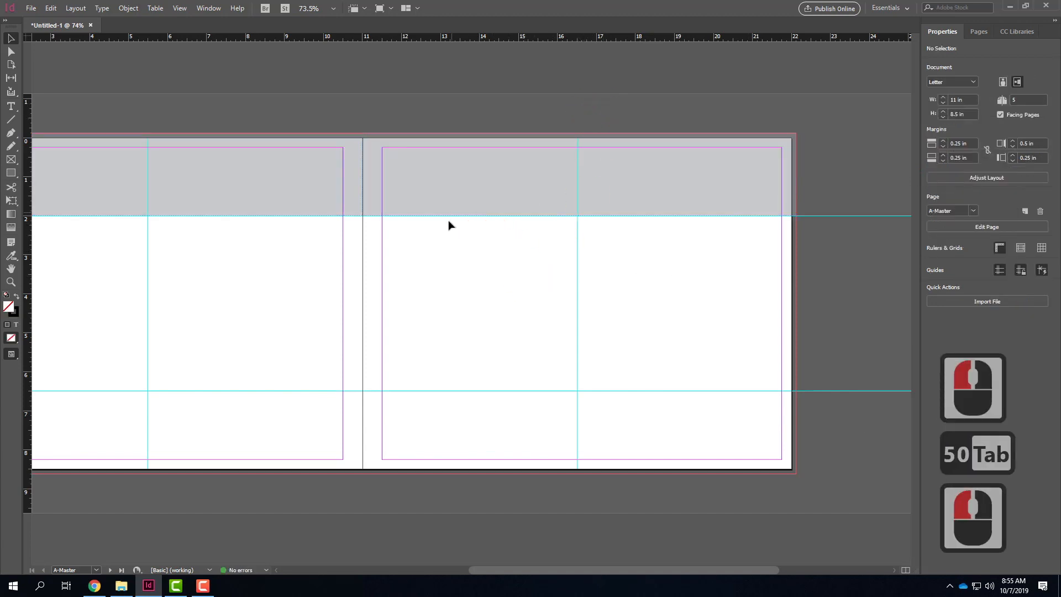
left_click(453, 188)
left_click(263, 173)
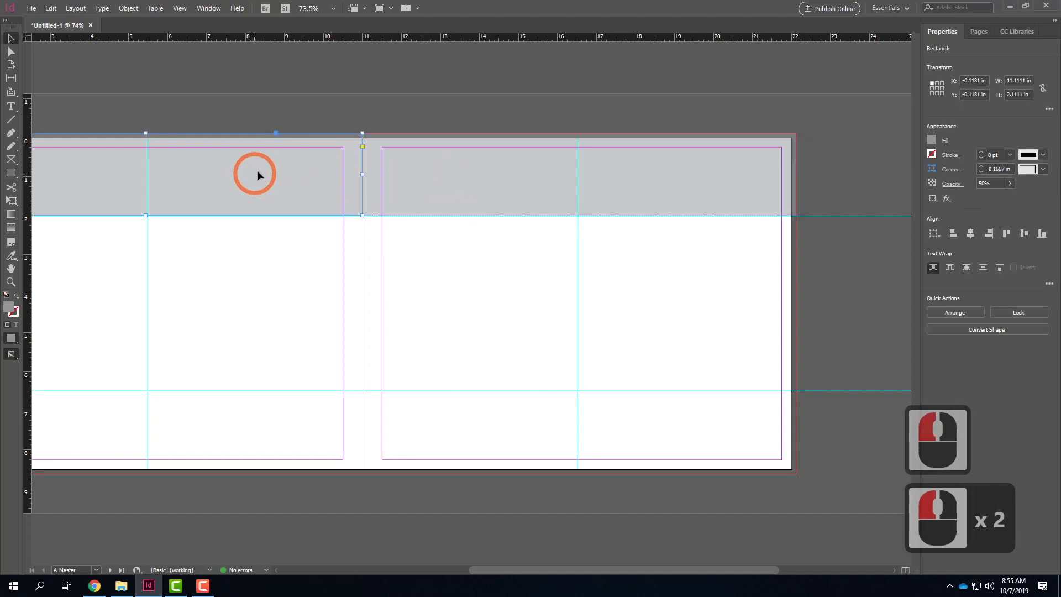
left_click(473, 105)
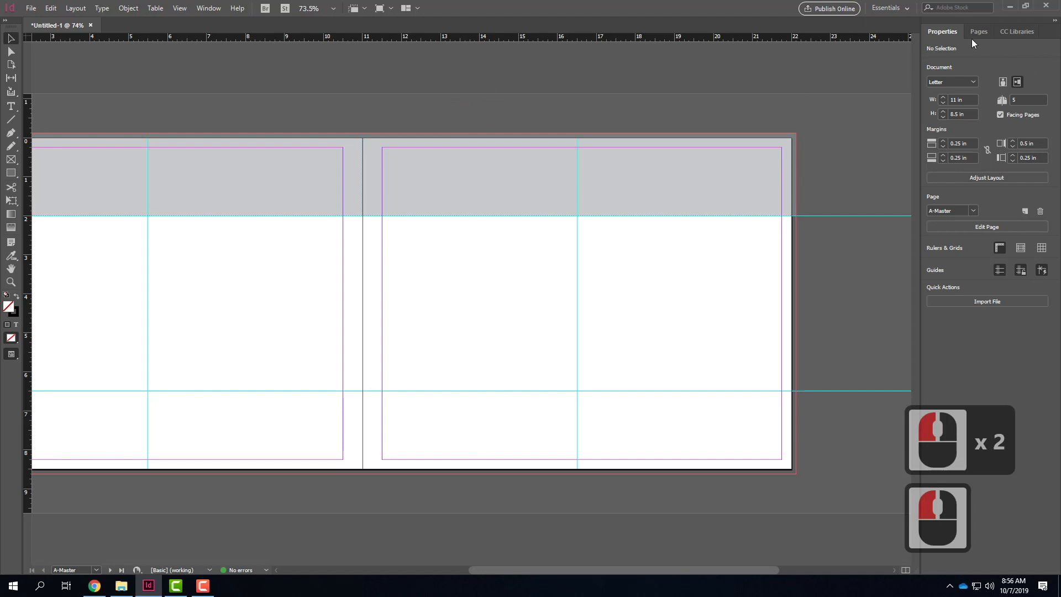
Step: Show the document's layers and add a second layer above Layer 1
left_click(209, 8)
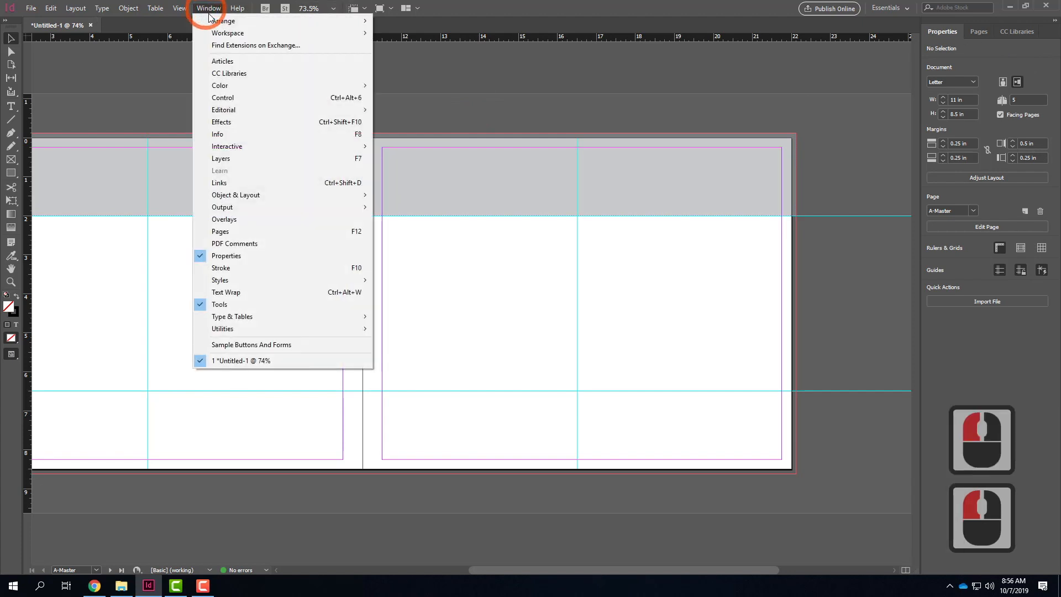
left_click(231, 164)
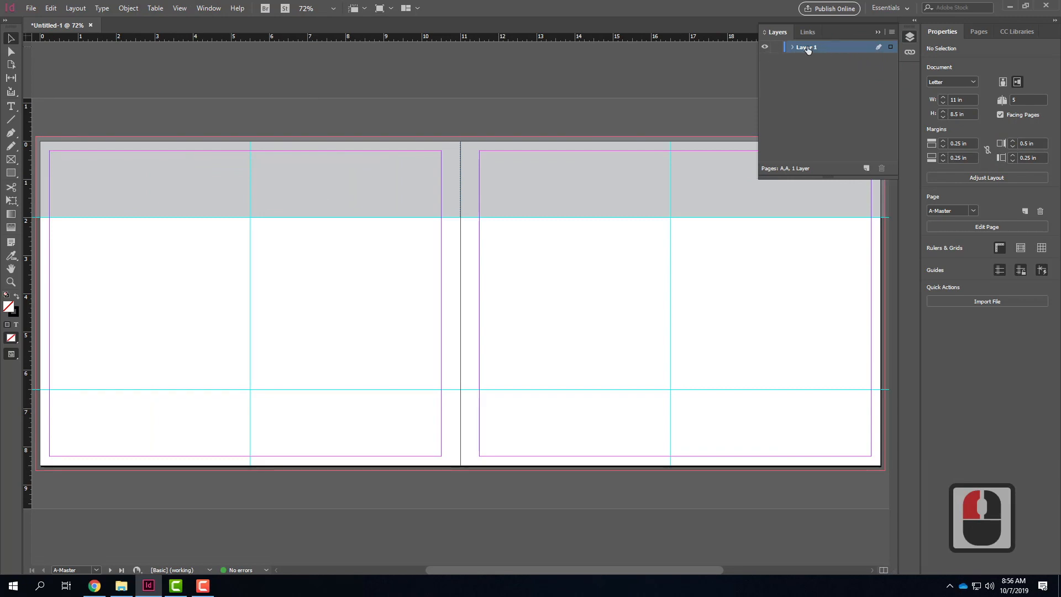
left_click(866, 169)
Step: Move both grey header rectangles on the A-Master from Layer 1 to Layer 2
left_click(607, 180)
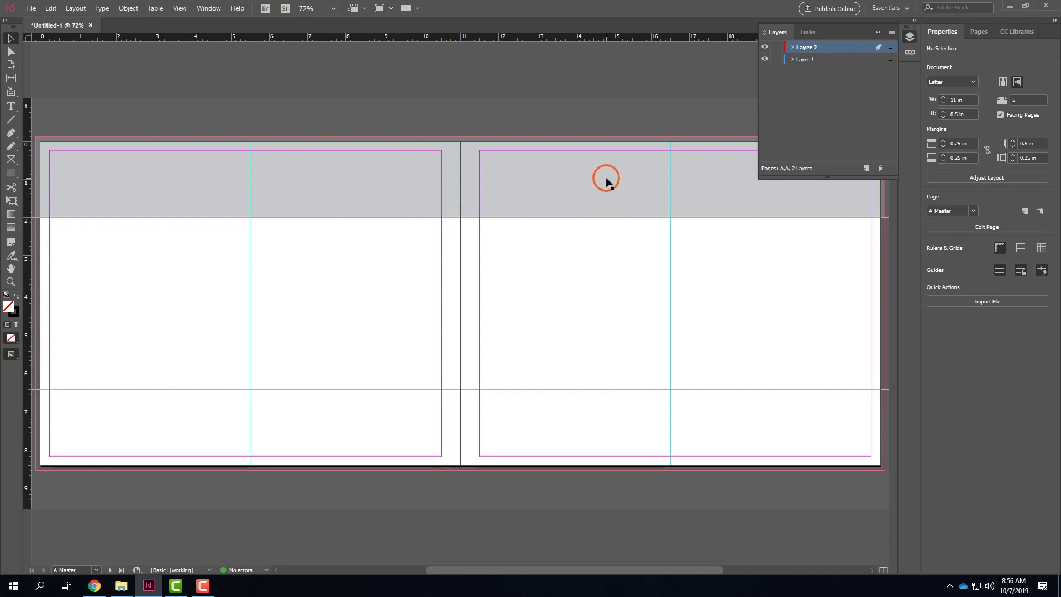
left_click(349, 175, "shift")
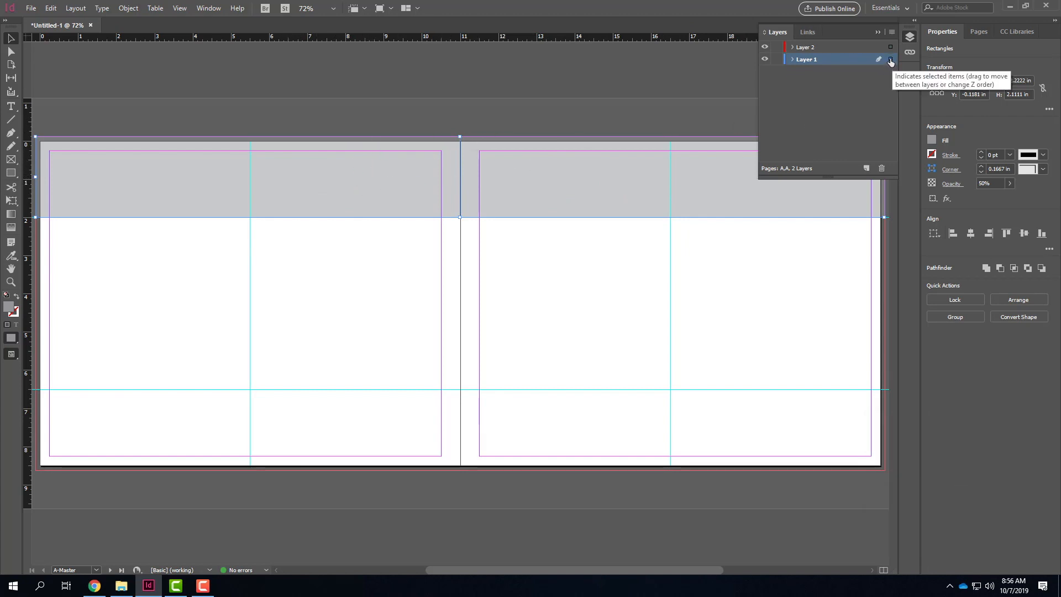
left_click_drag(890, 59, 891, 47)
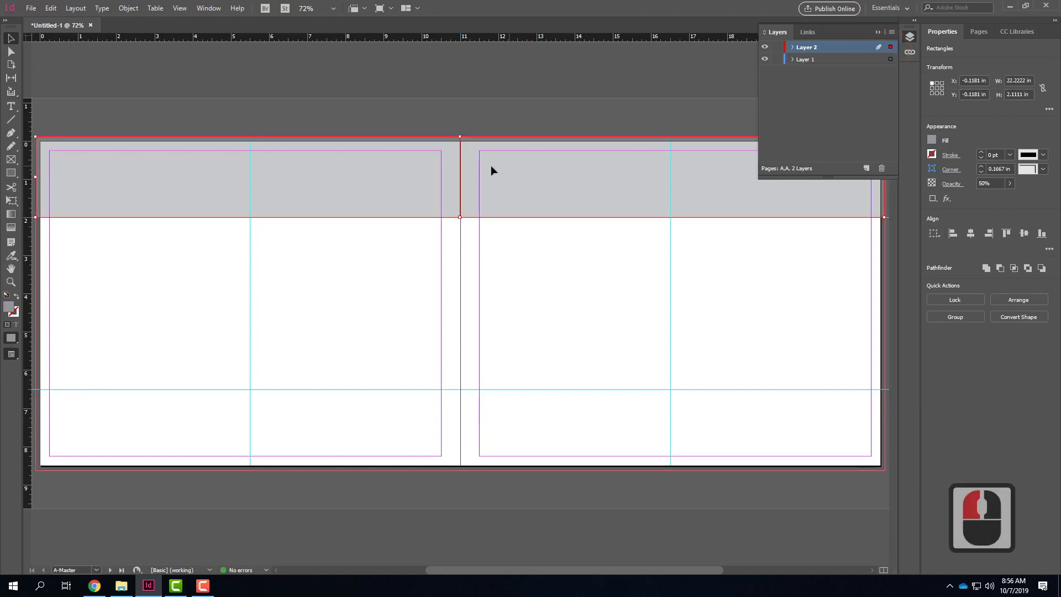
left_click(552, 201)
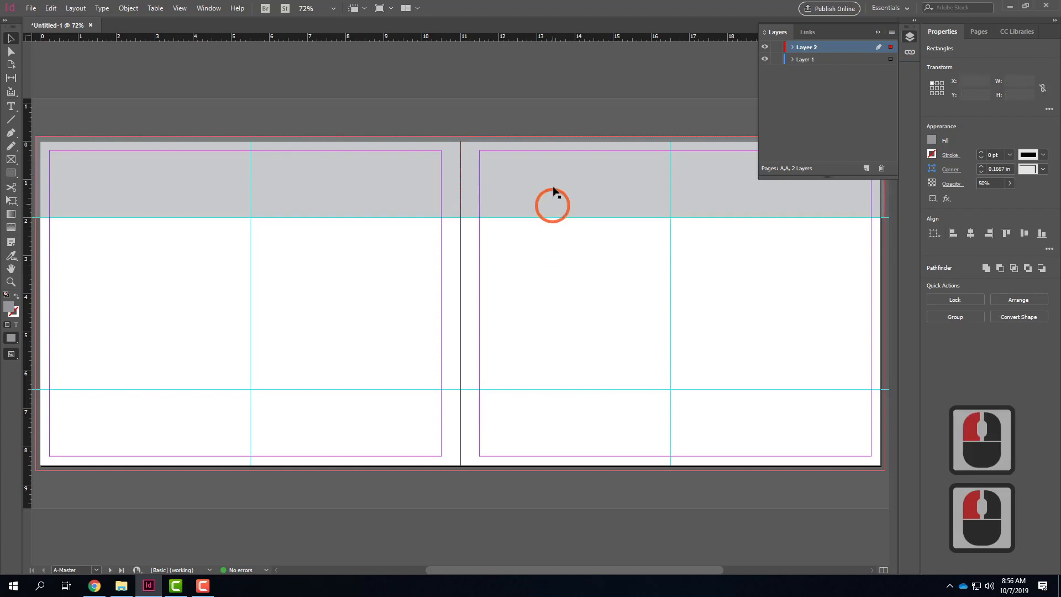
left_click(552, 180)
left_click(351, 192)
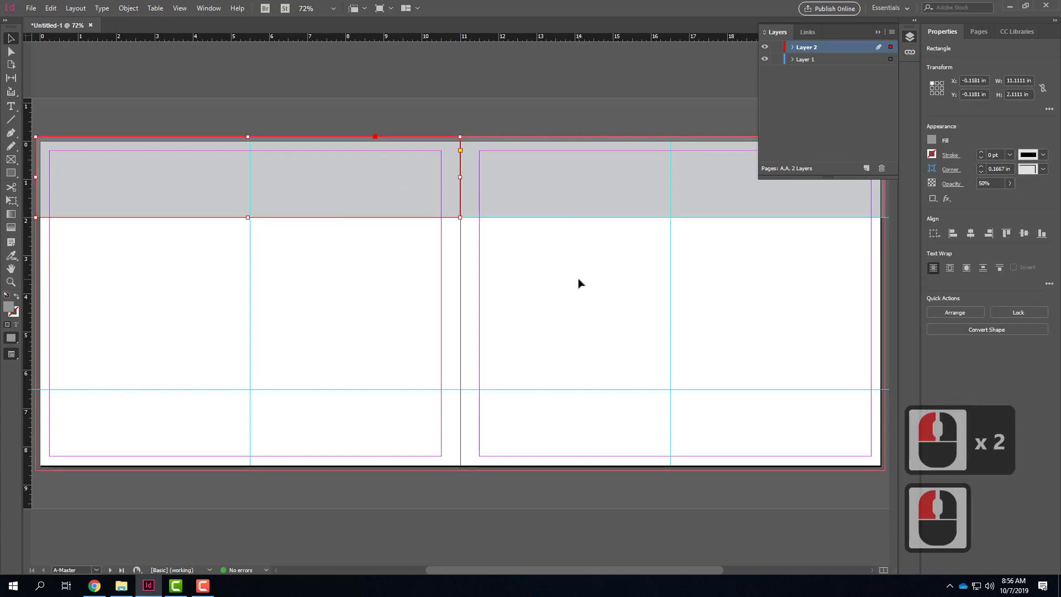
Step: Lock Layer 2 and make Layer 1 the active layer
left_click(766, 48)
left_click(766, 48)
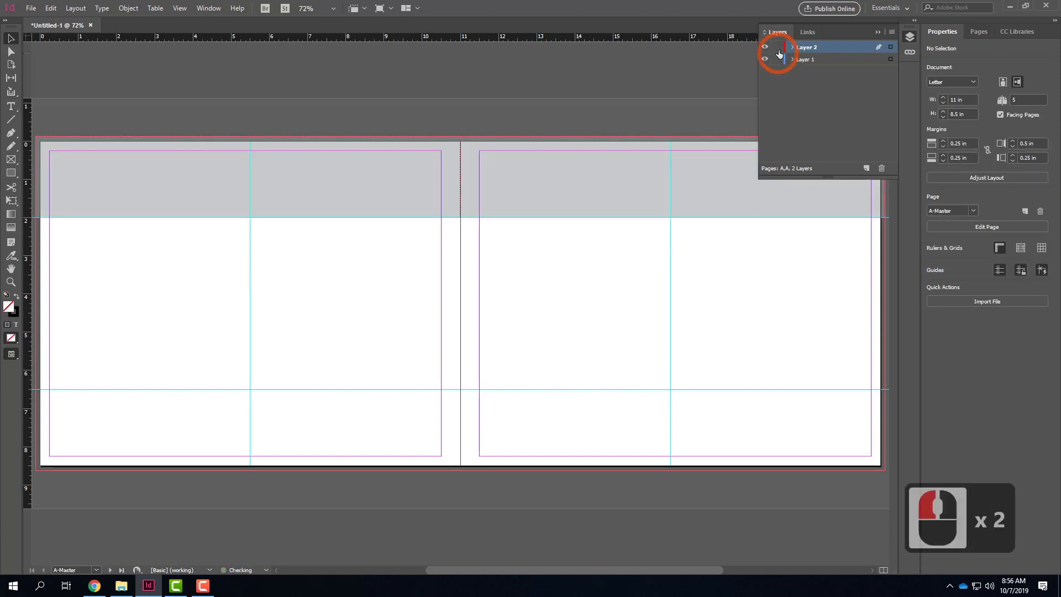
left_click(778, 49)
left_click(779, 49)
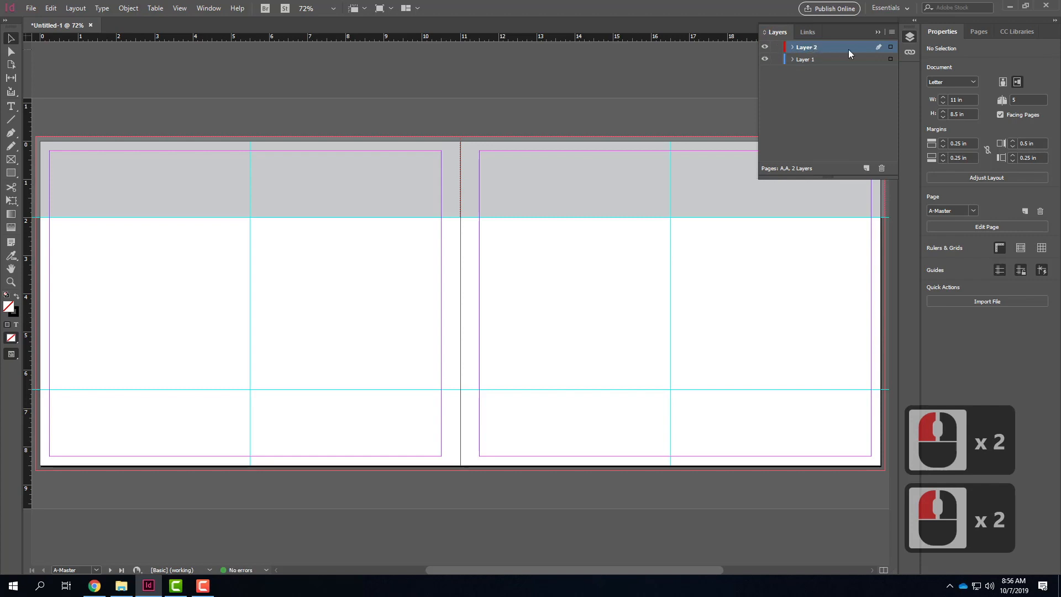
left_click(777, 49)
left_click(824, 58)
Step: Draw a rectangle frame over the right half of page 3, from the vertical guide out to the bleed edges
left_click(981, 32)
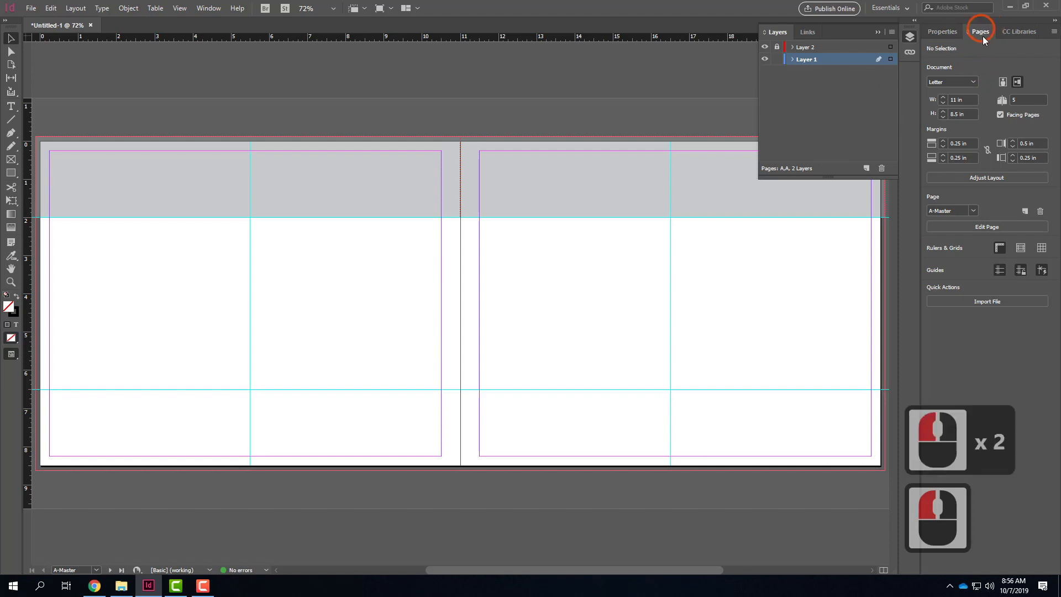
triple_click(1001, 159)
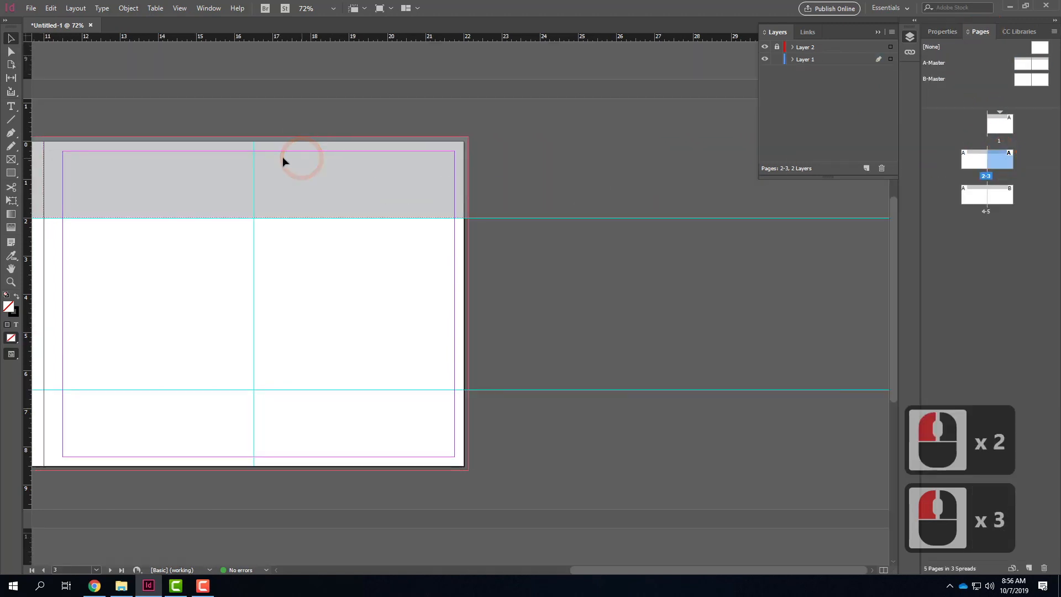
left_click(11, 159)
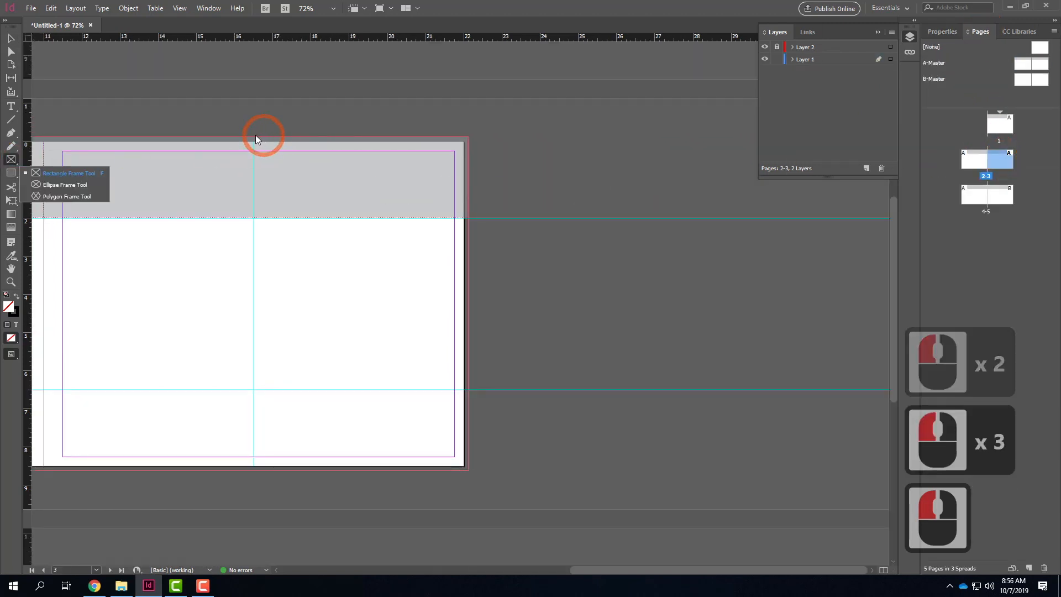
left_click(64, 173)
left_click_drag(254, 137, 468, 470)
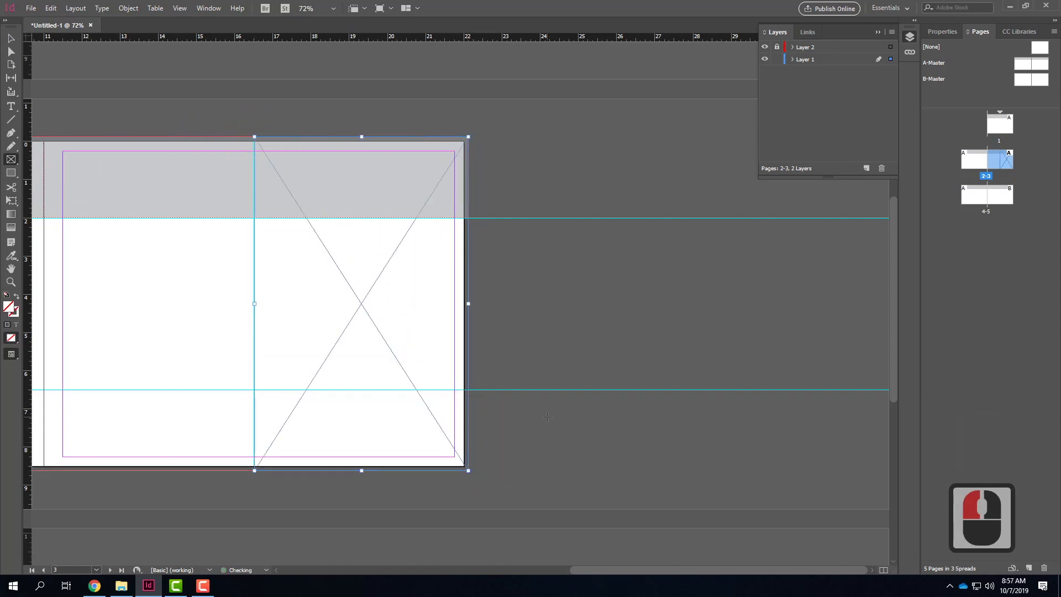
key("ctrl+d")
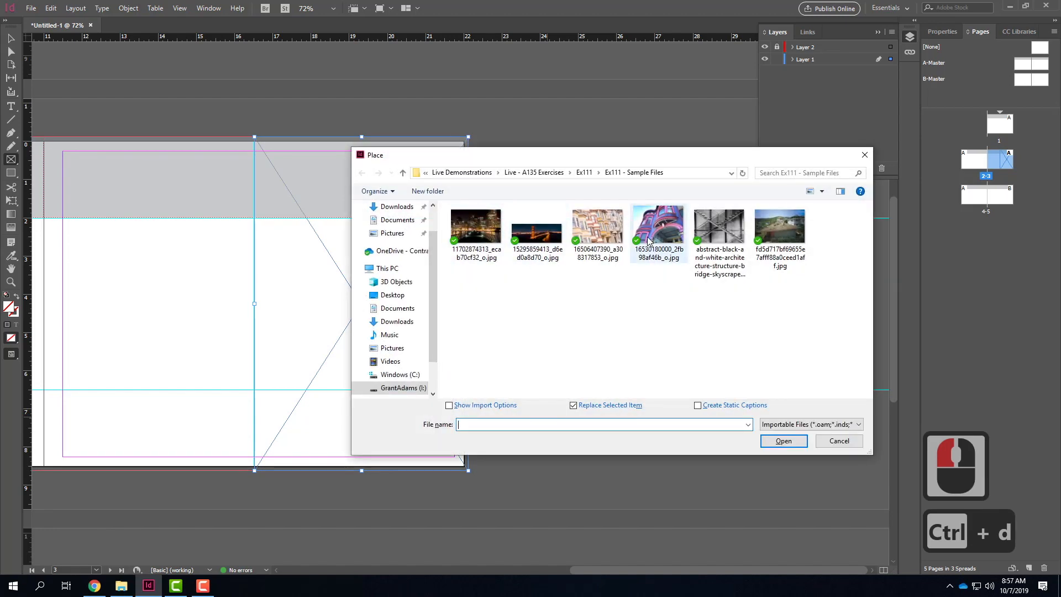
left_click(481, 233)
left_click(783, 441)
left_click(339, 269)
Step: Fit the city night image with Fill Frame Proportionally and deselect the frame
right_click(362, 275)
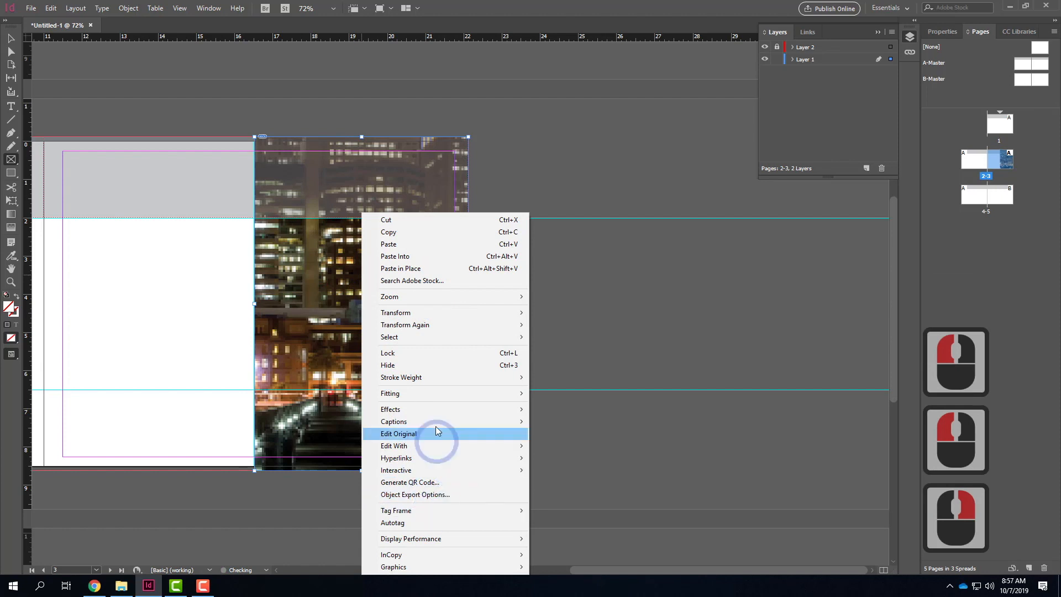
mouse_move(435, 394)
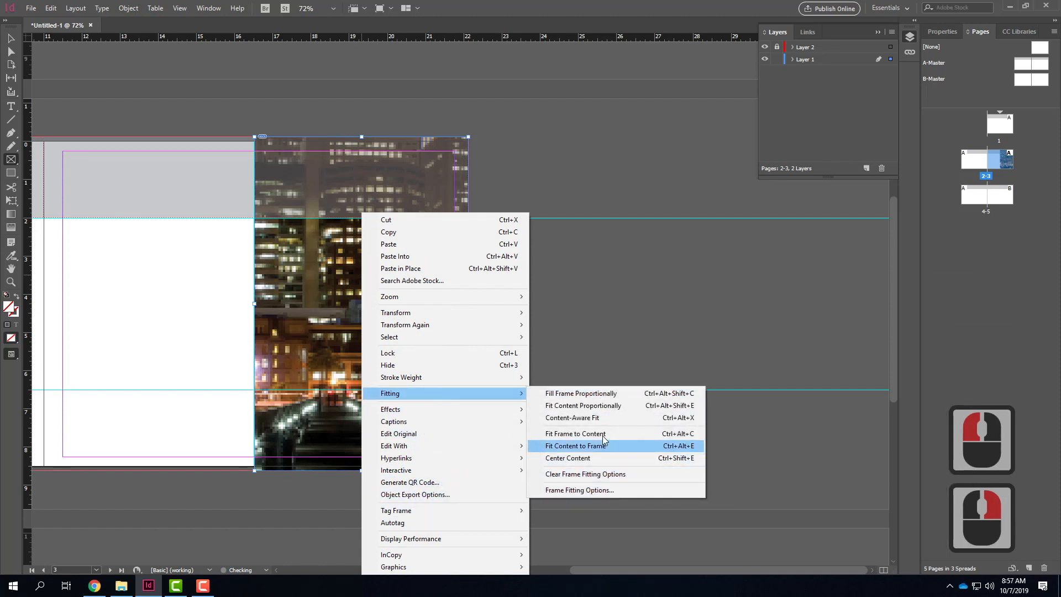
left_click(596, 394)
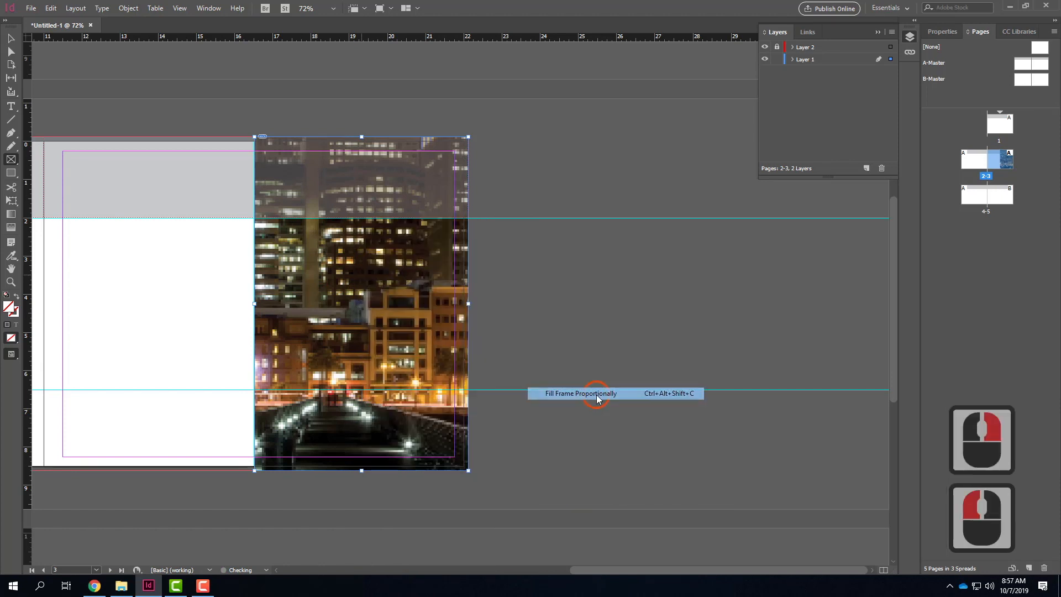
left_click(15, 38)
left_click(130, 221)
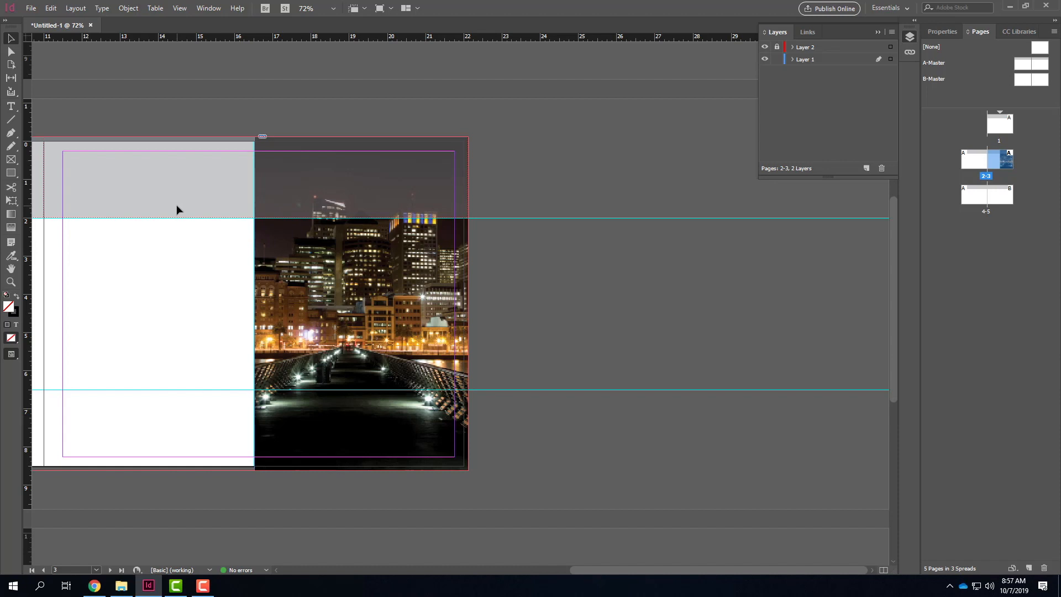
Step: Unlock Layer 2 and set the fill of the A-Master's right-page header rectangle to K 80%
double_click(1040, 65)
left_click(672, 132)
left_click(301, 190)
left_click(318, 181)
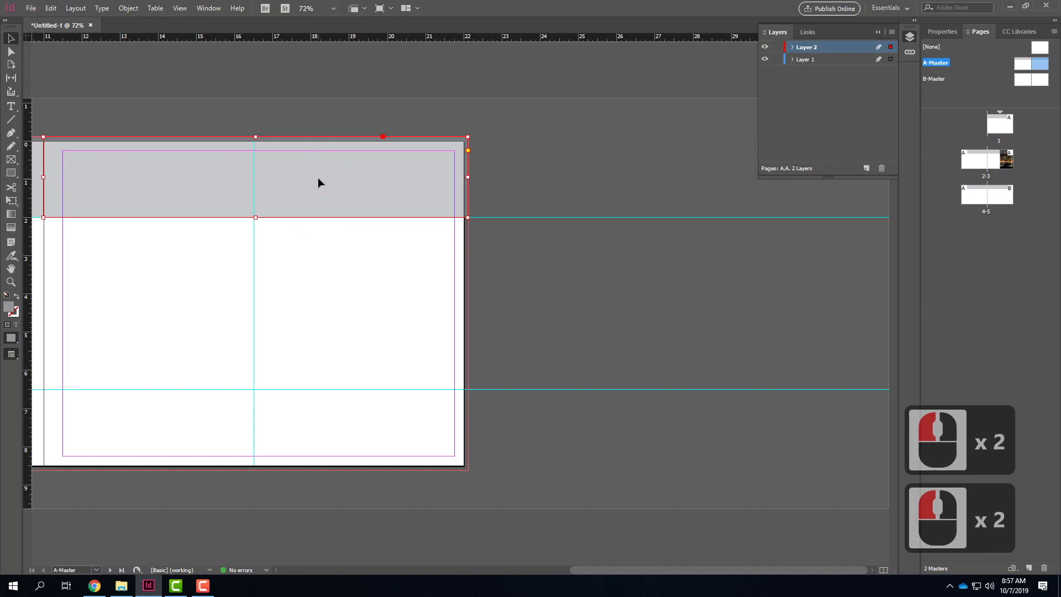
double_click(9, 309)
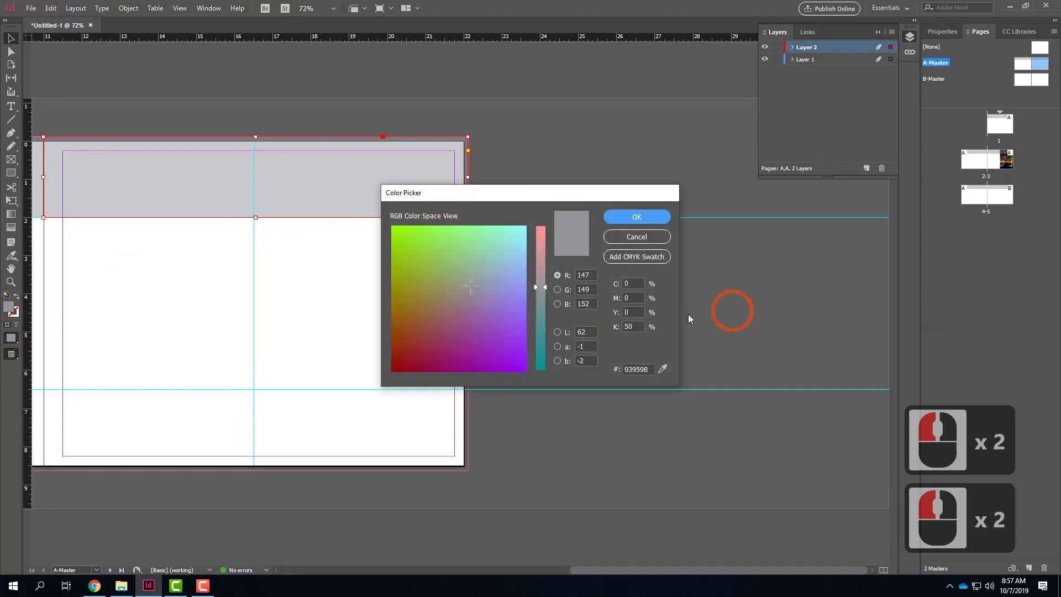
left_click(637, 327)
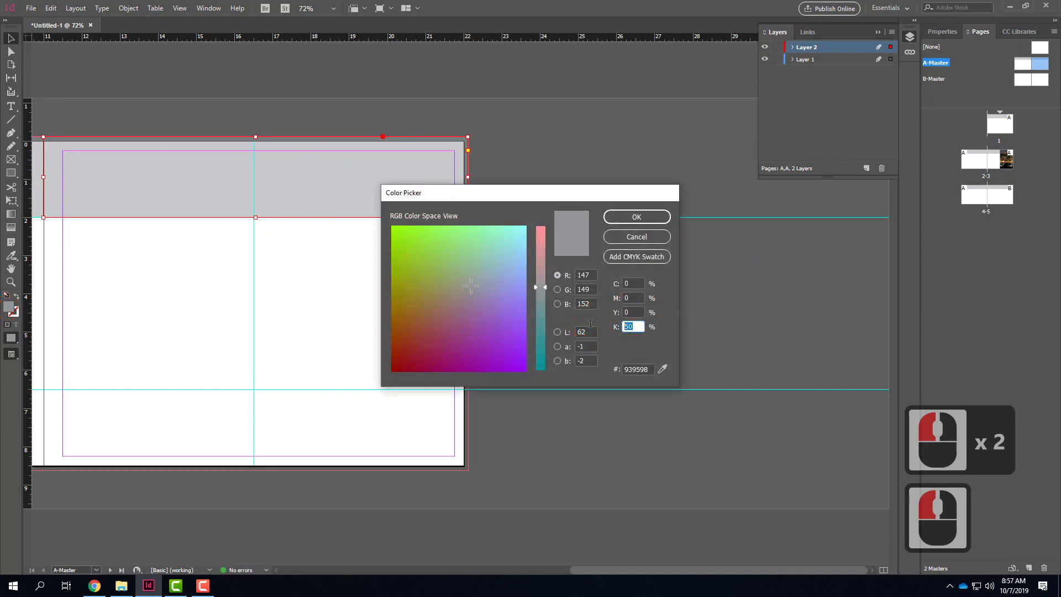
type("80")
left_click(636, 217)
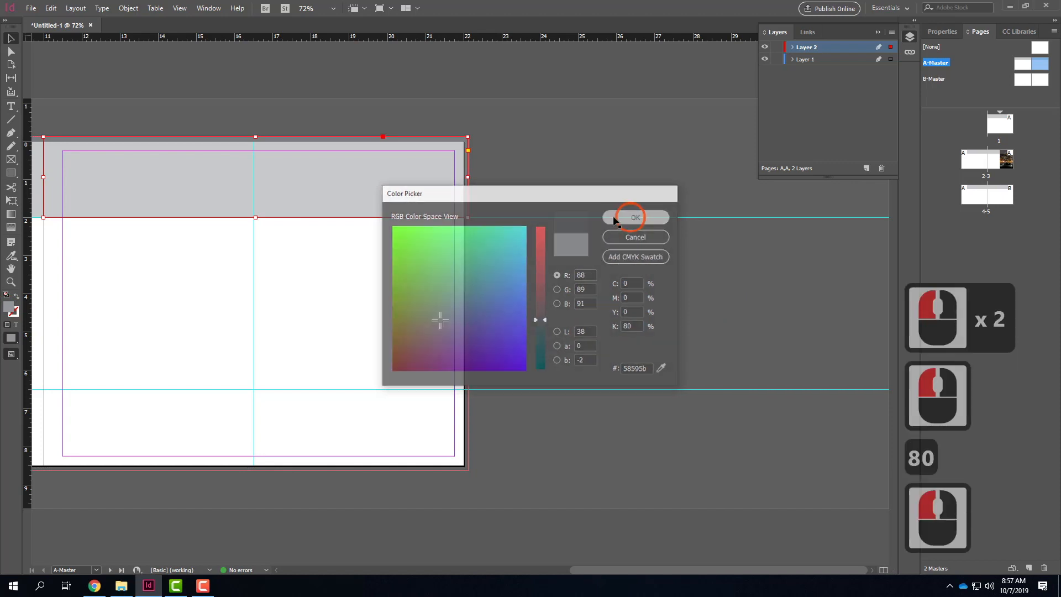
Step: Set the fill of the A-Master's left-page header rectangle to K 80% as well
left_click(34, 191)
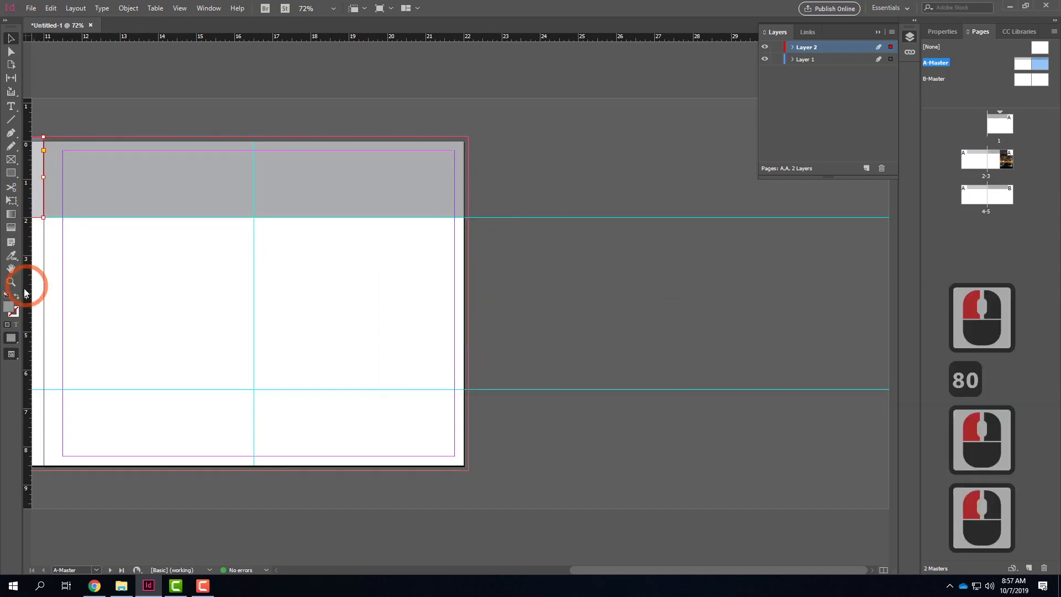
double_click(9, 307)
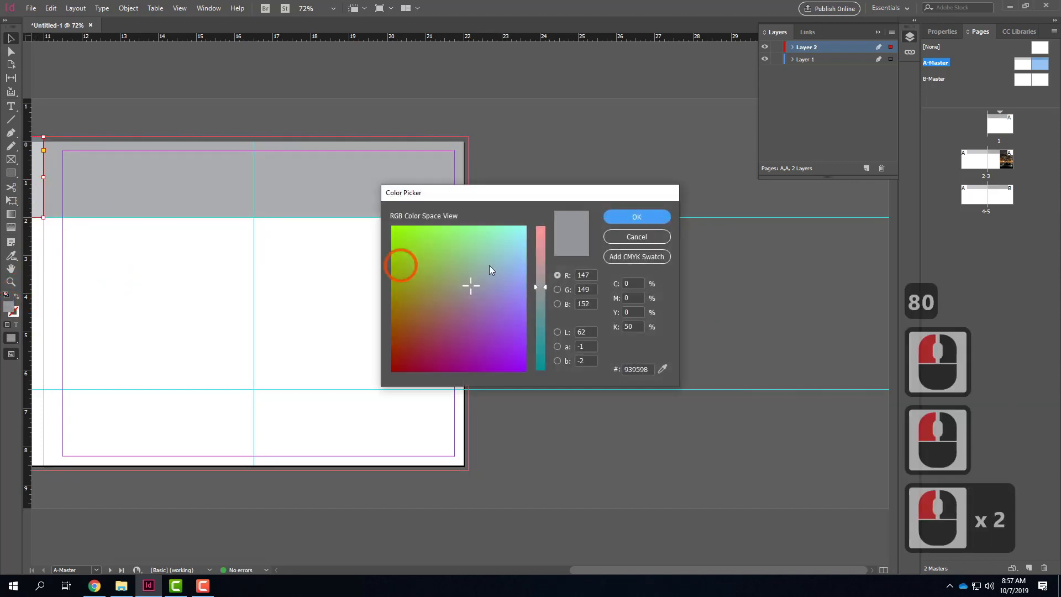
left_click(632, 327)
type("80")
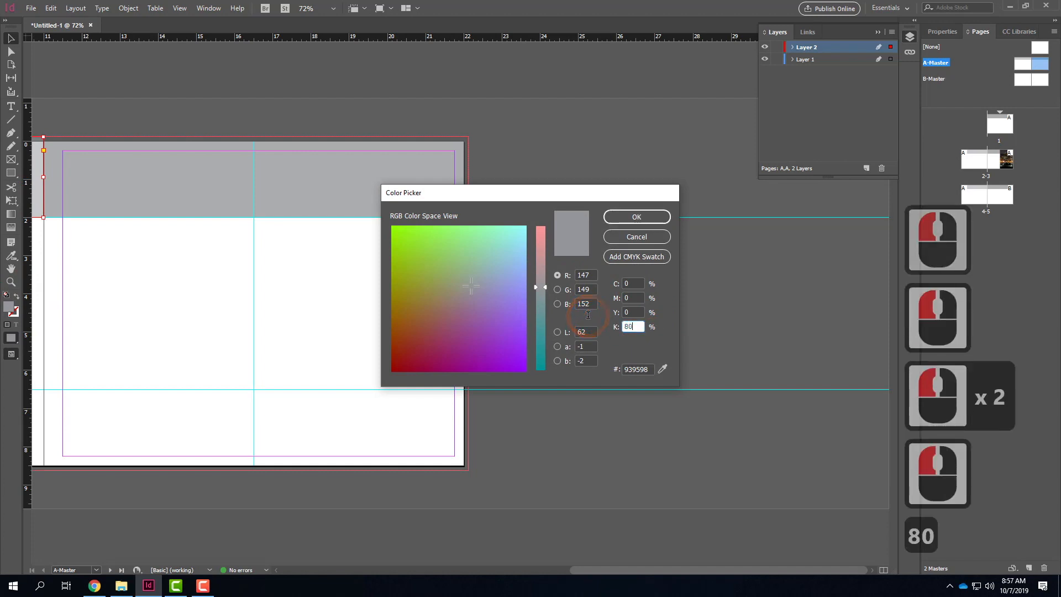
left_click(636, 217)
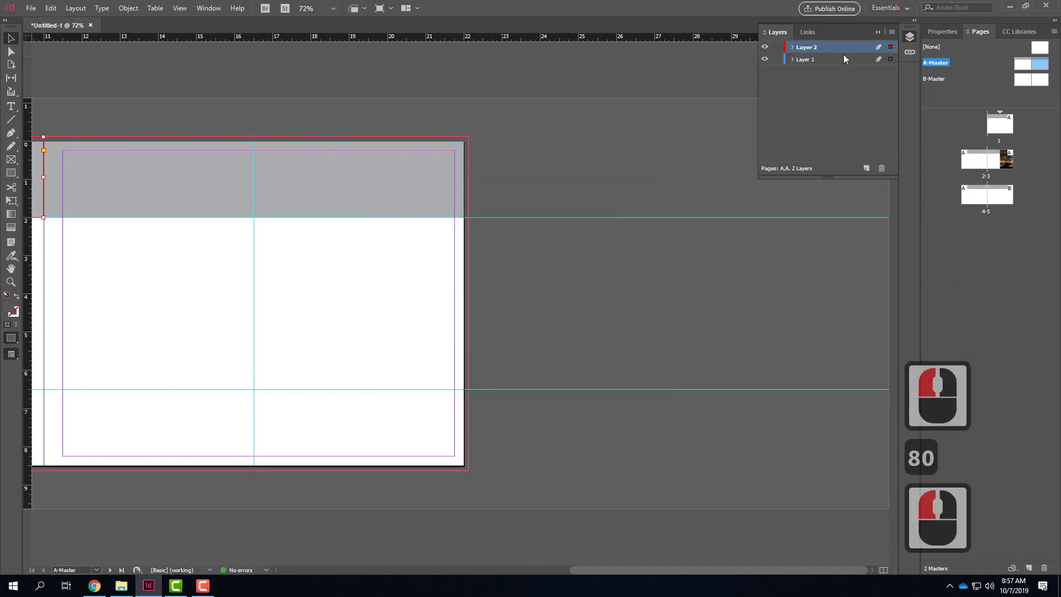
Step: Relock Layer 2 with Layer 1 active, and review the header bars on pages 1 to 3
left_click(776, 49)
left_click(824, 60)
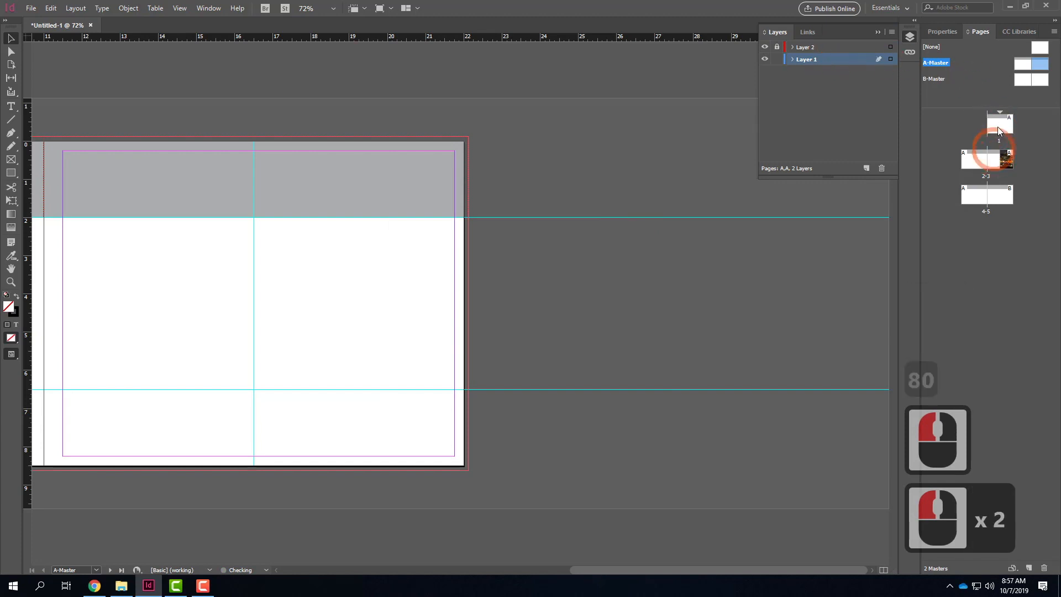
double_click(998, 161)
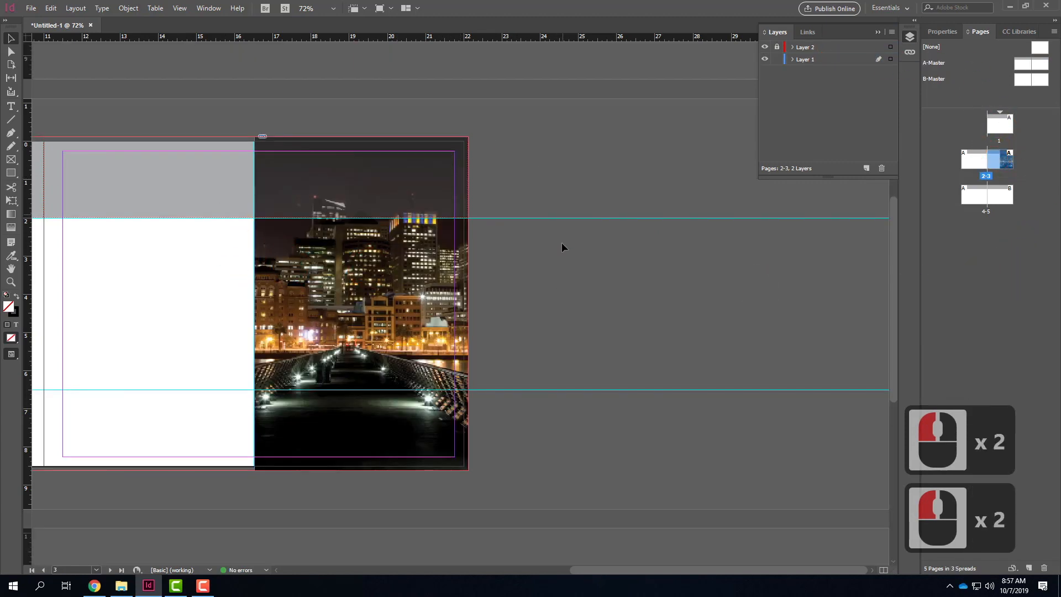
left_click(426, 209)
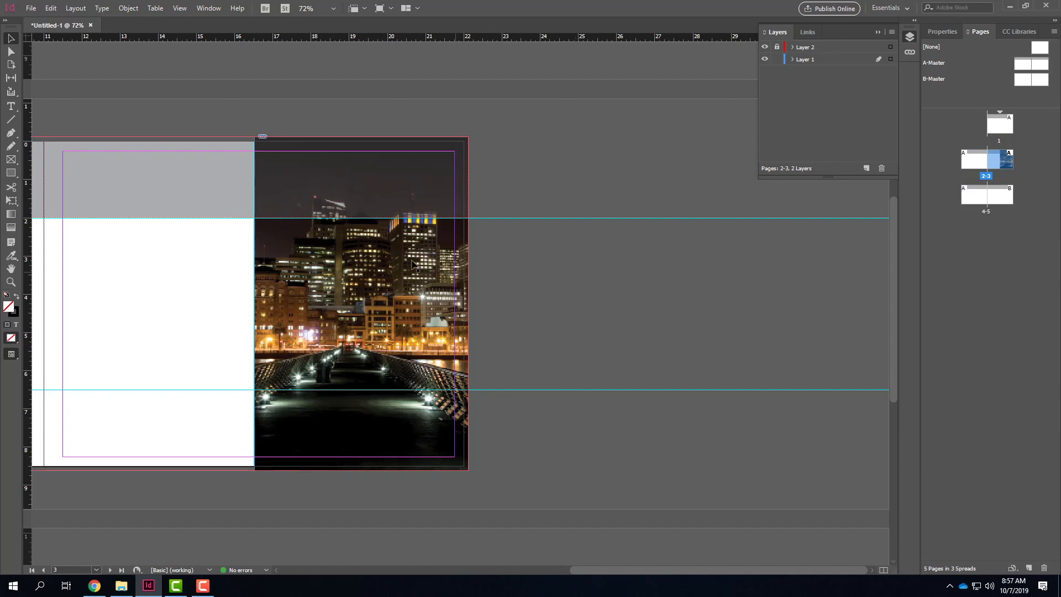
double_click(1000, 129)
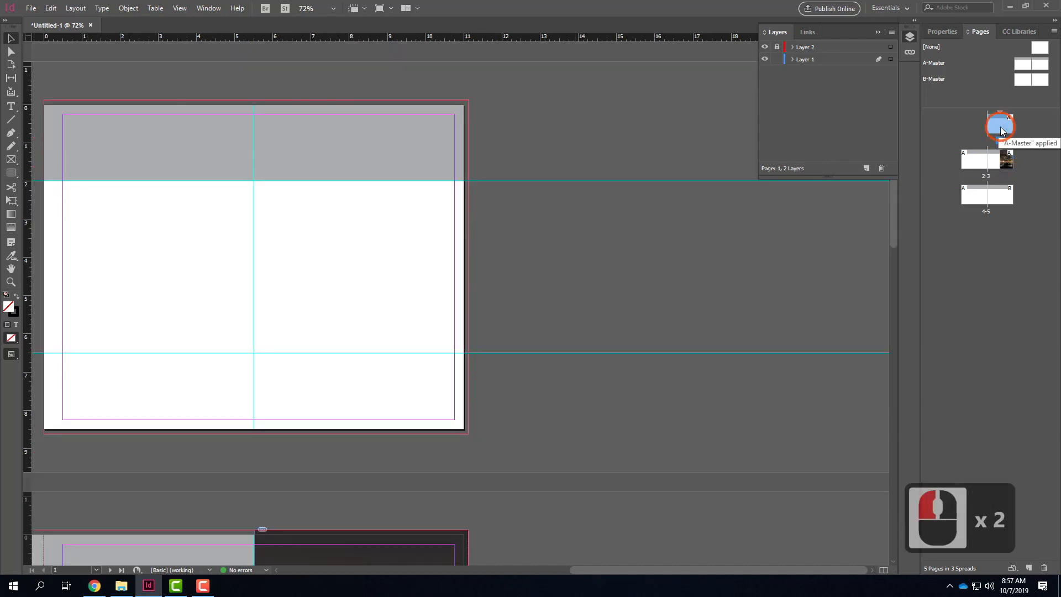
double_click(981, 161)
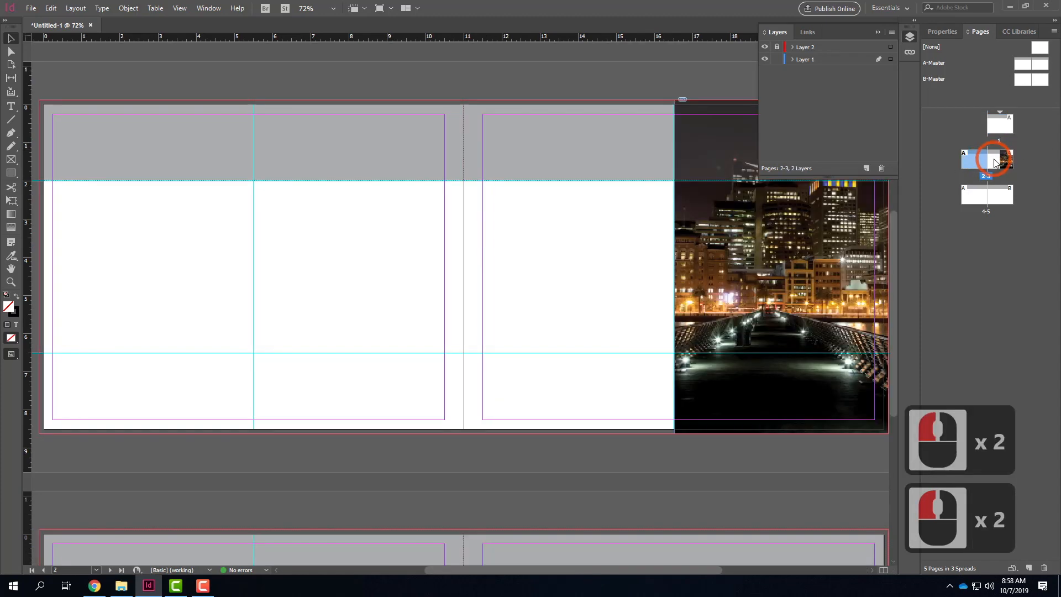
Step: Apply the B-Master to pages 4-5
left_click(999, 198)
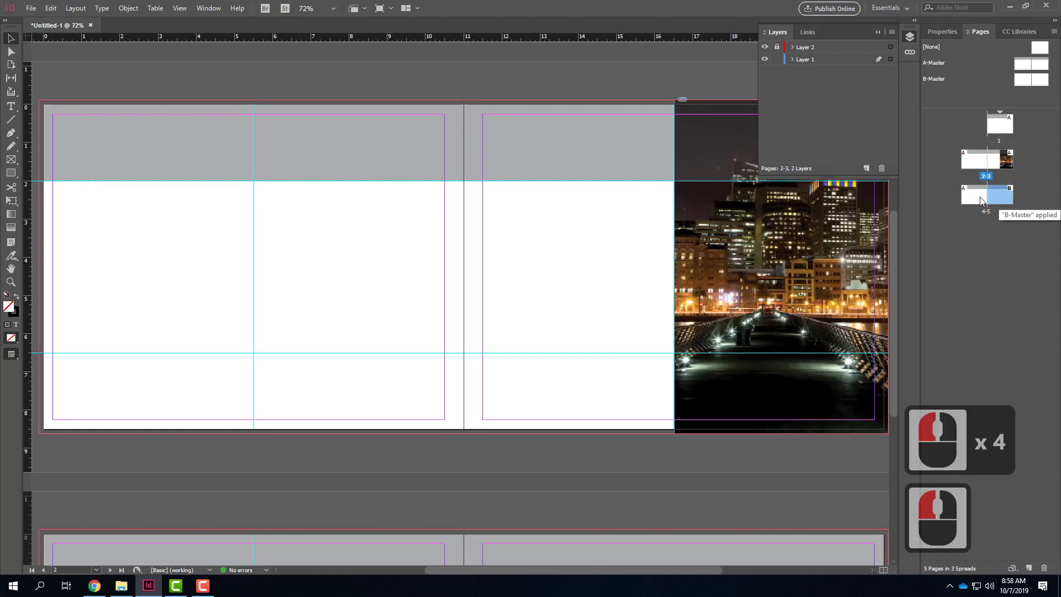
left_click(974, 196)
left_click(998, 200, "shift")
right_click(998, 199)
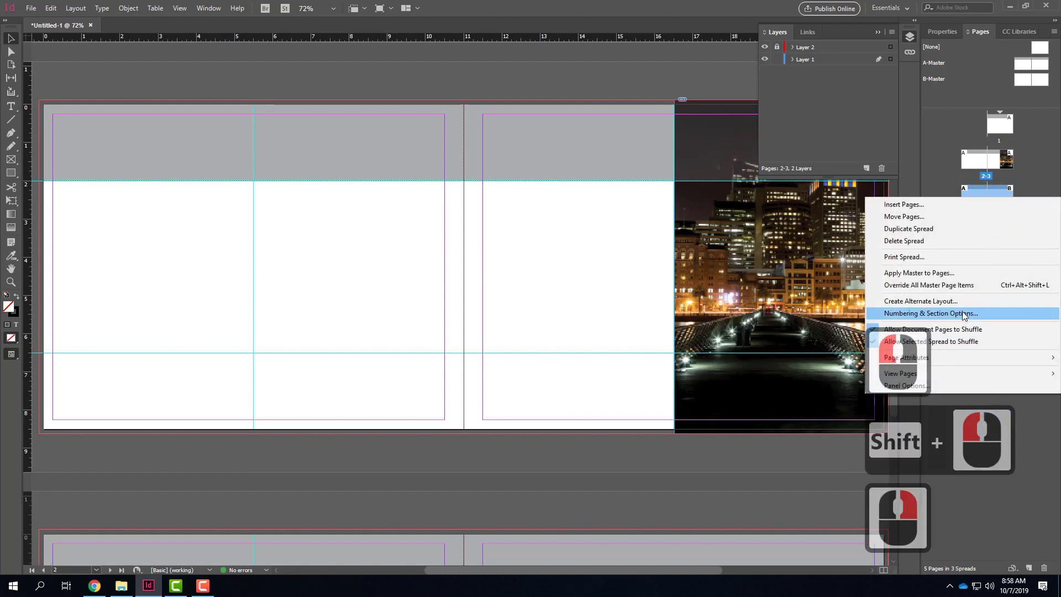
left_click(960, 271)
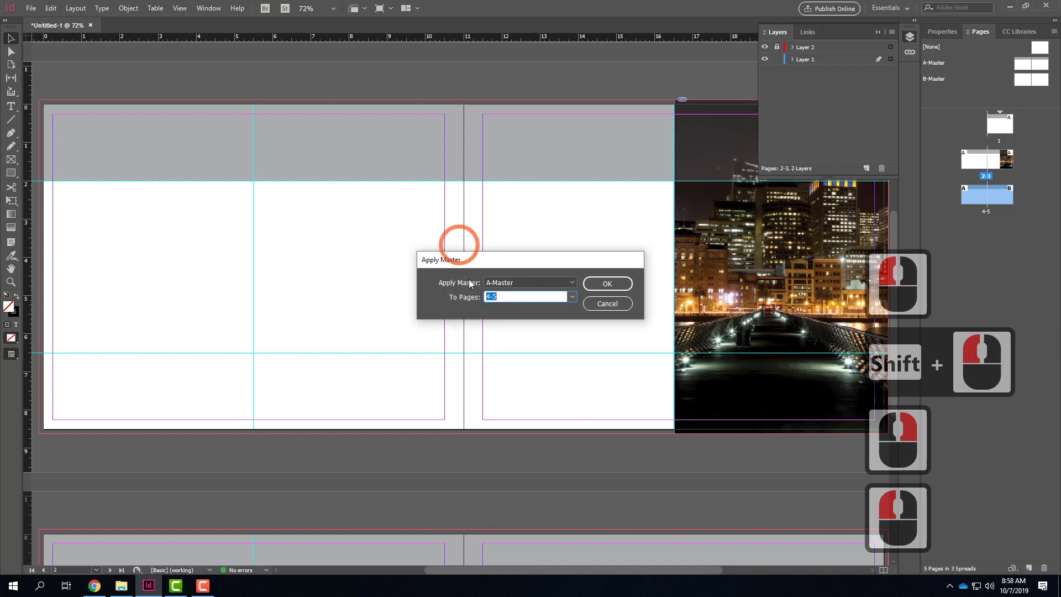
left_click(532, 282)
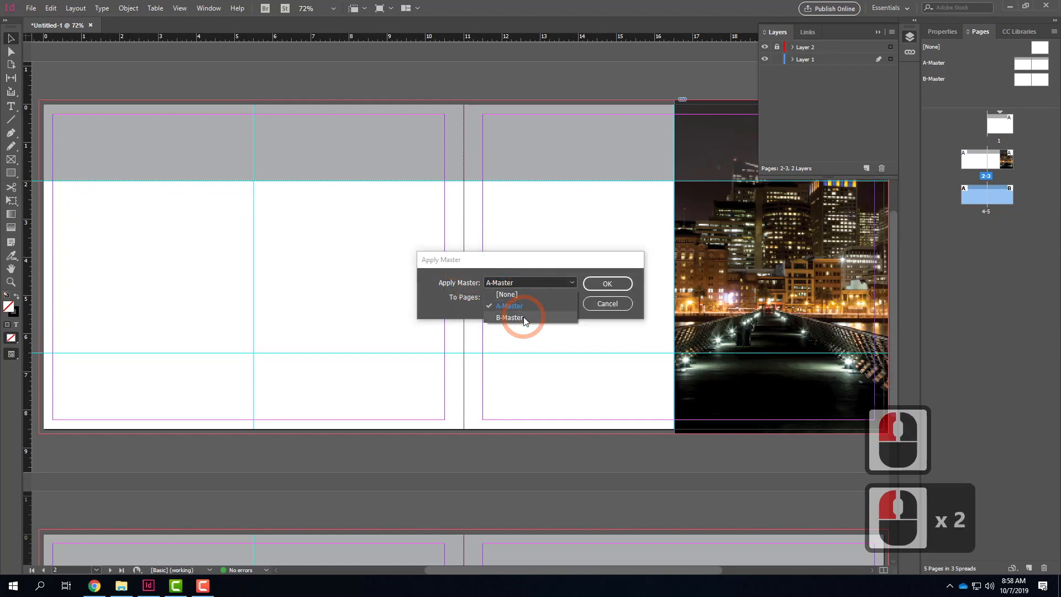
left_click(524, 319)
left_click(608, 283)
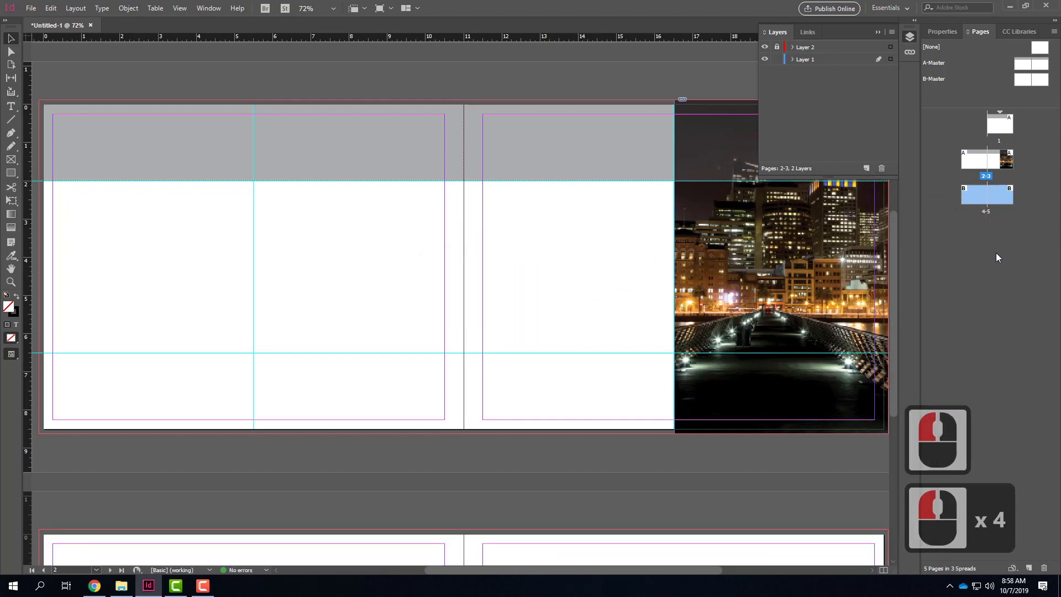
Step: Examine the spread of pages 4-5 and compare its layout with the spreads before it
left_click(992, 234)
double_click(974, 194)
left_click(1003, 199)
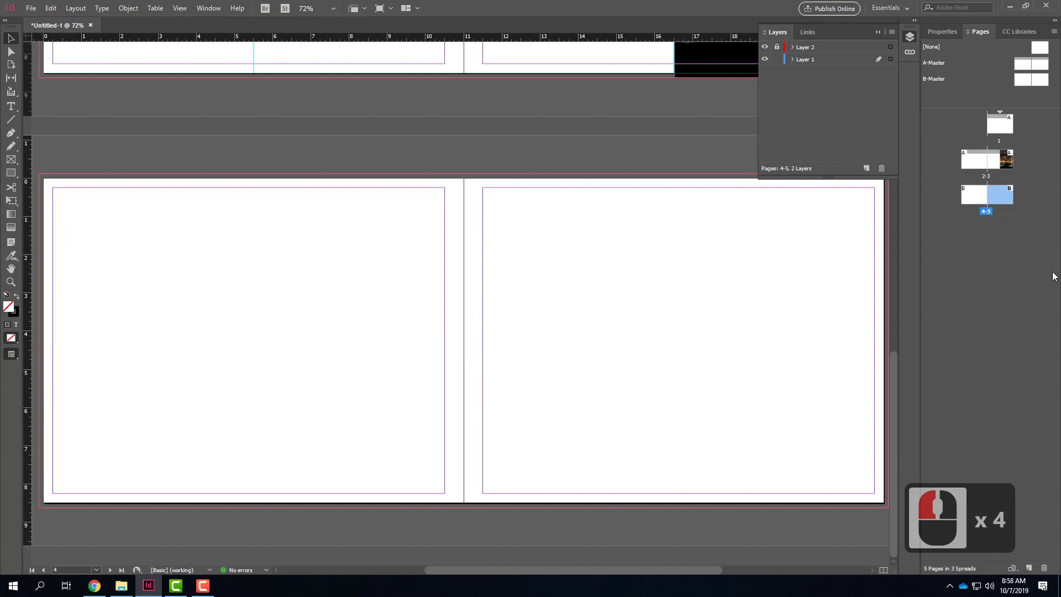
key("space")
left_click_drag(539, 192, 519, 438)
left_click_drag(506, 192, 502, 384)
left_click_drag(491, 134, 304, 166)
scroll(506, 228, "down", 8)
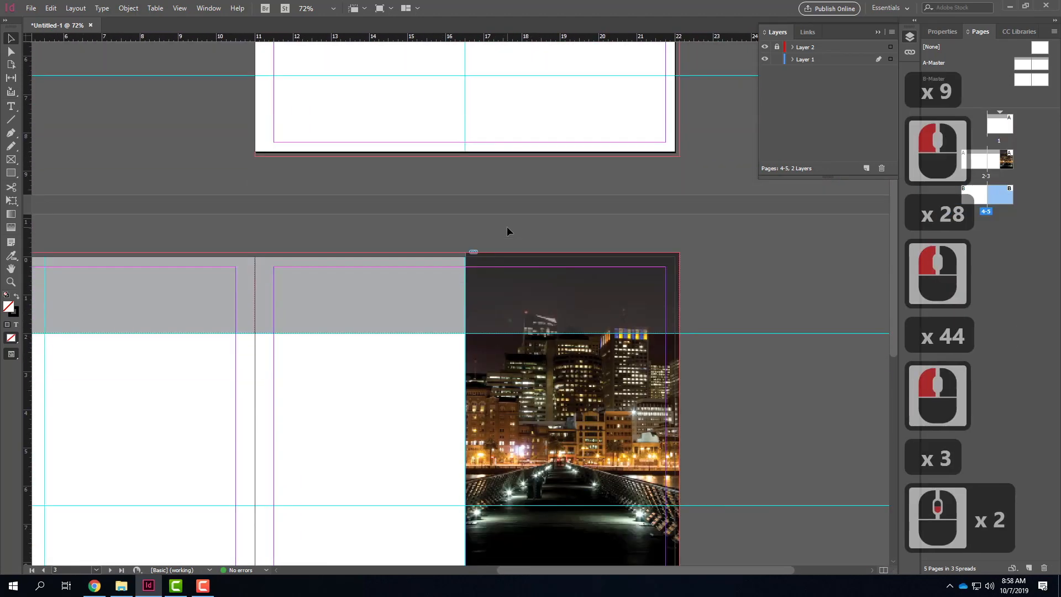
key("space")
left_click_drag(218, 242, 480, 256)
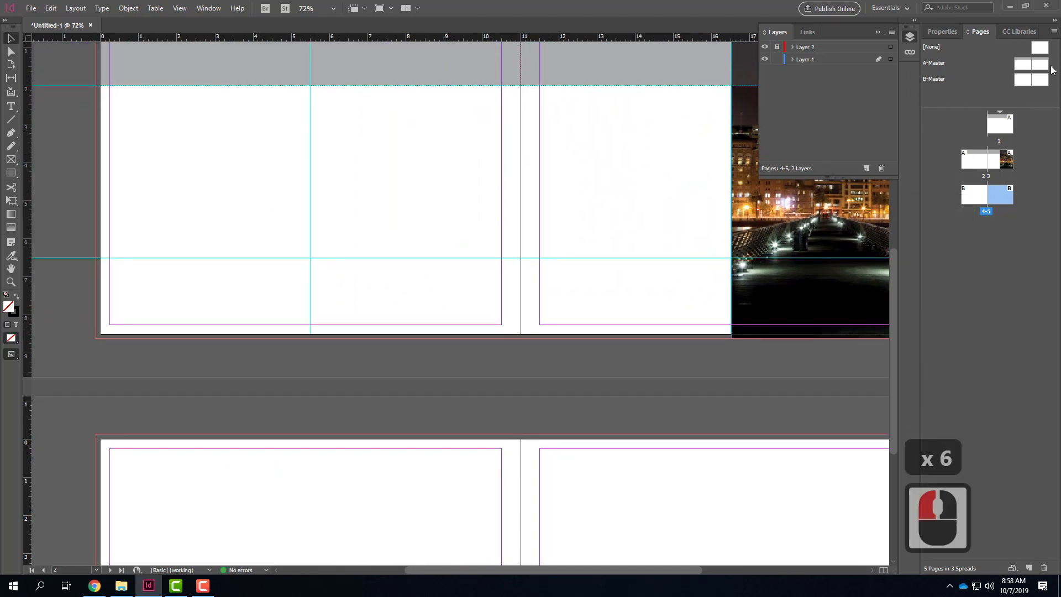
Step: Add a small text frame reading 2 in the lower-left margin corner of the A-Master's left page, and check it on page 2
left_click(1025, 65)
double_click(1026, 65)
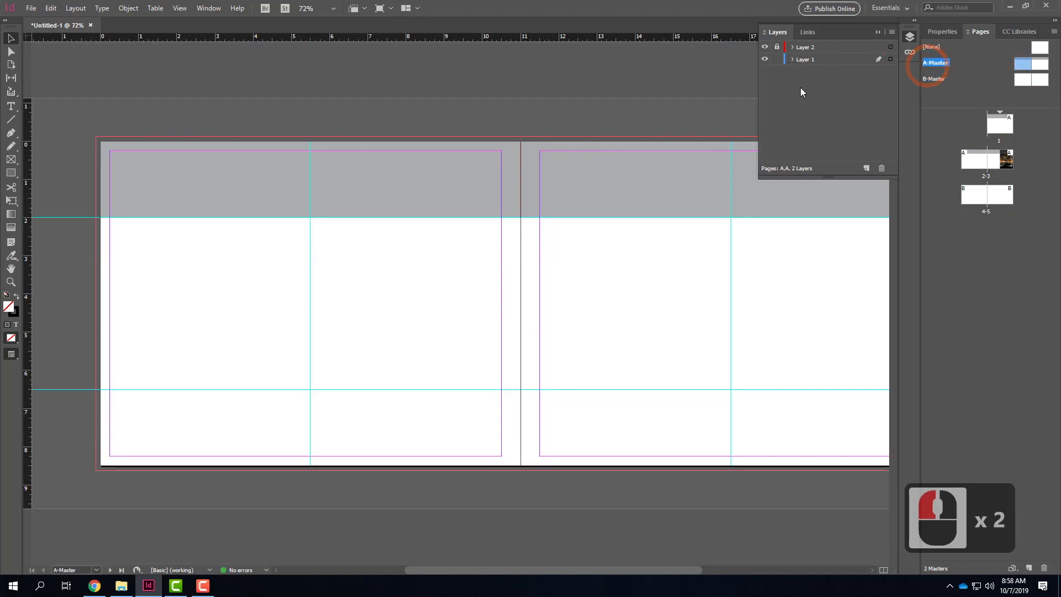
left_click(11, 108)
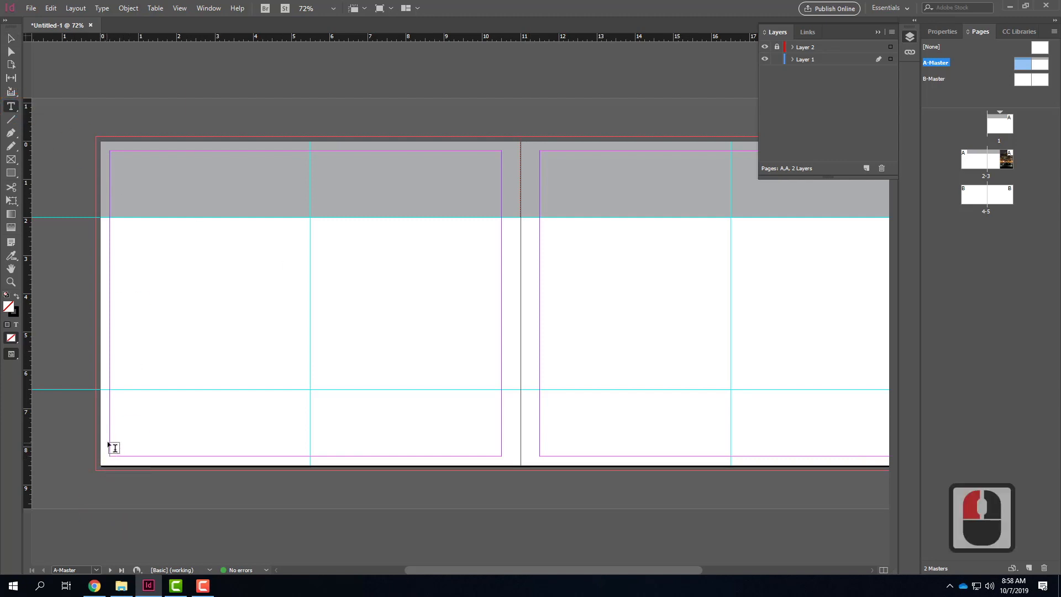
left_click_drag(111, 443, 129, 454)
type("1")
key("BackSpace")
type("2")
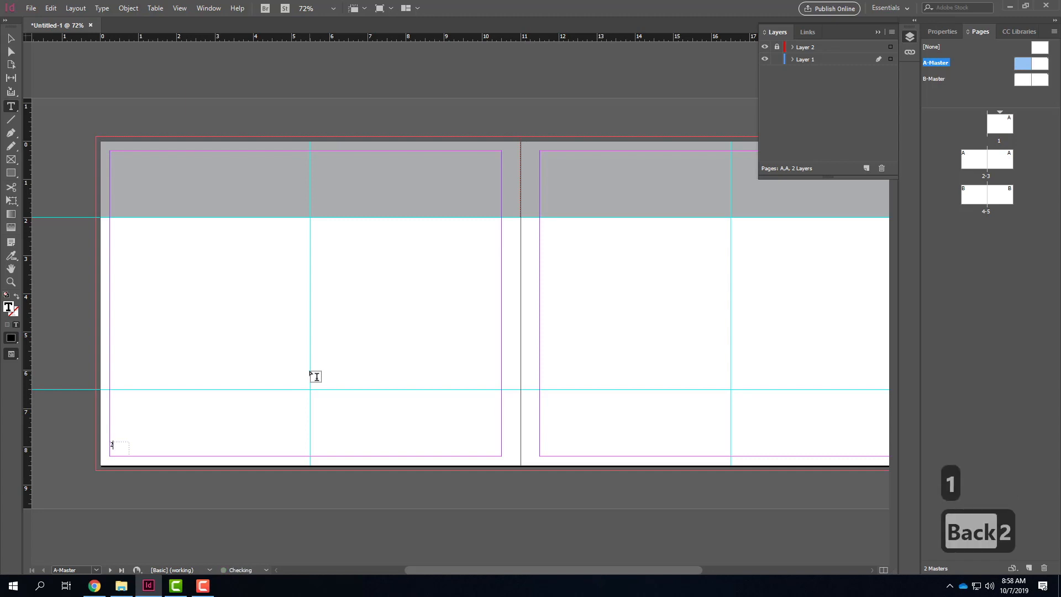
left_click(11, 38)
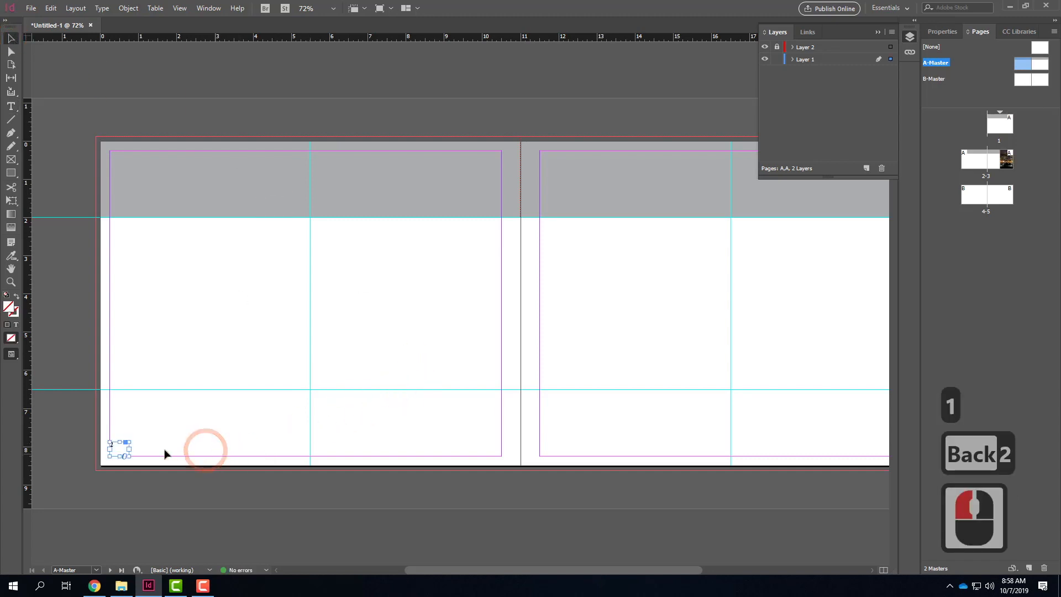
double_click(981, 161)
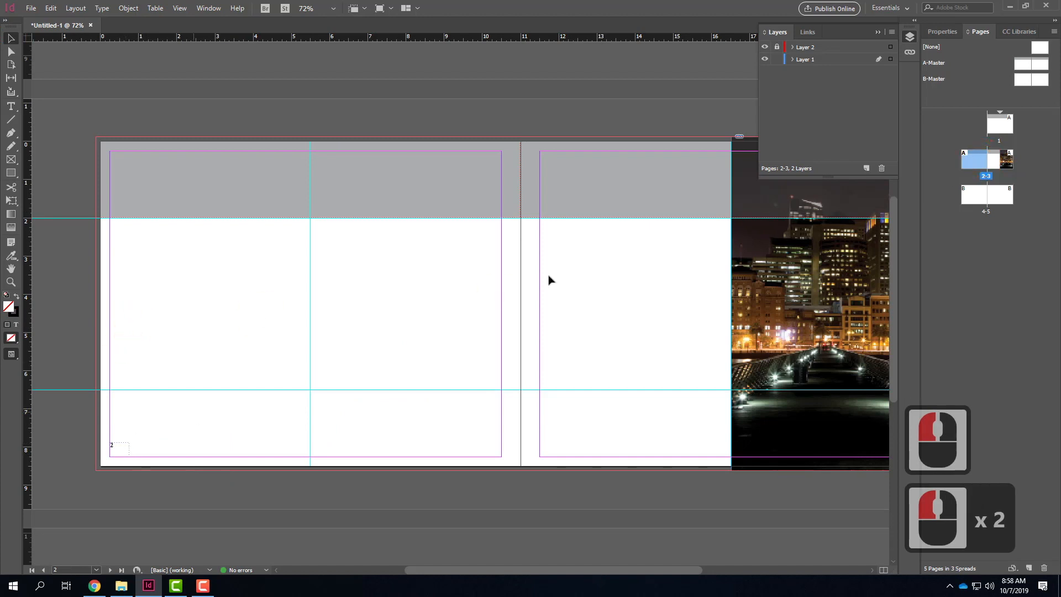
Step: Apply the A-Master to pages 4-5 and check the page number text on page 4
left_click(1014, 194)
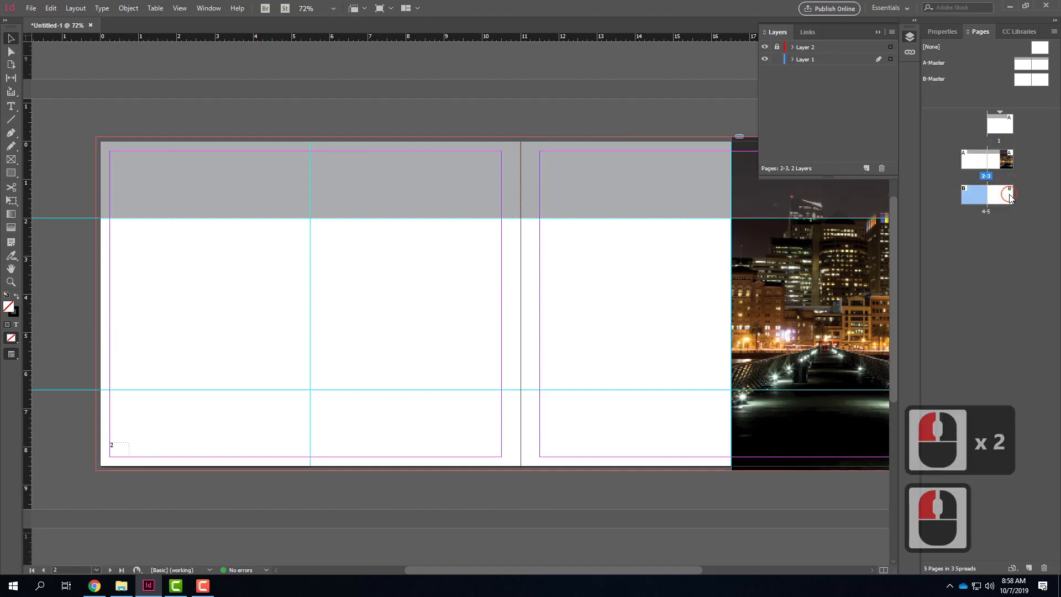
left_click(993, 198, "shift")
right_click(994, 198)
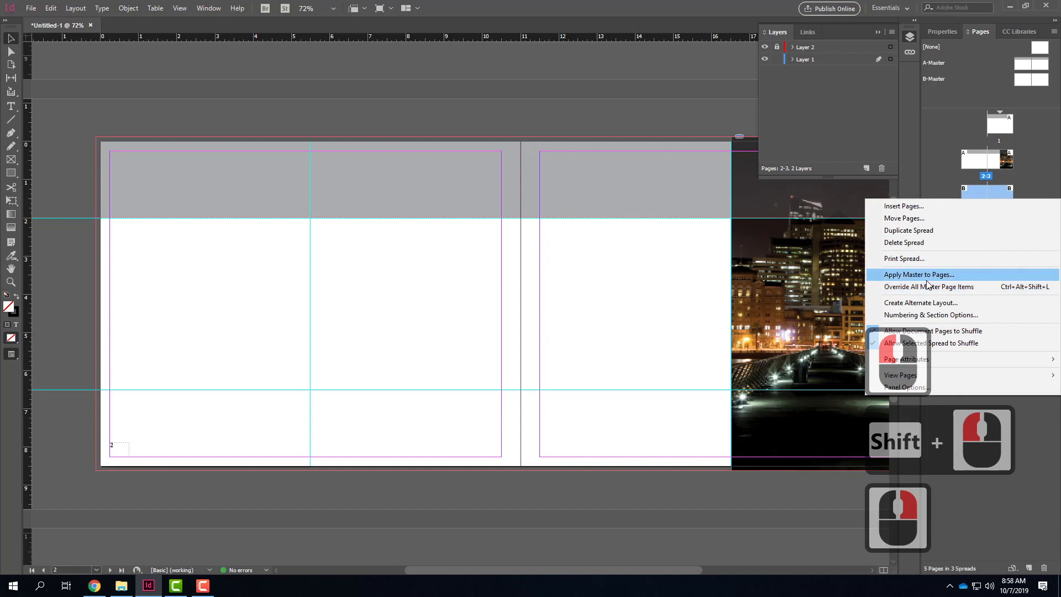
left_click(919, 275)
left_click(511, 284)
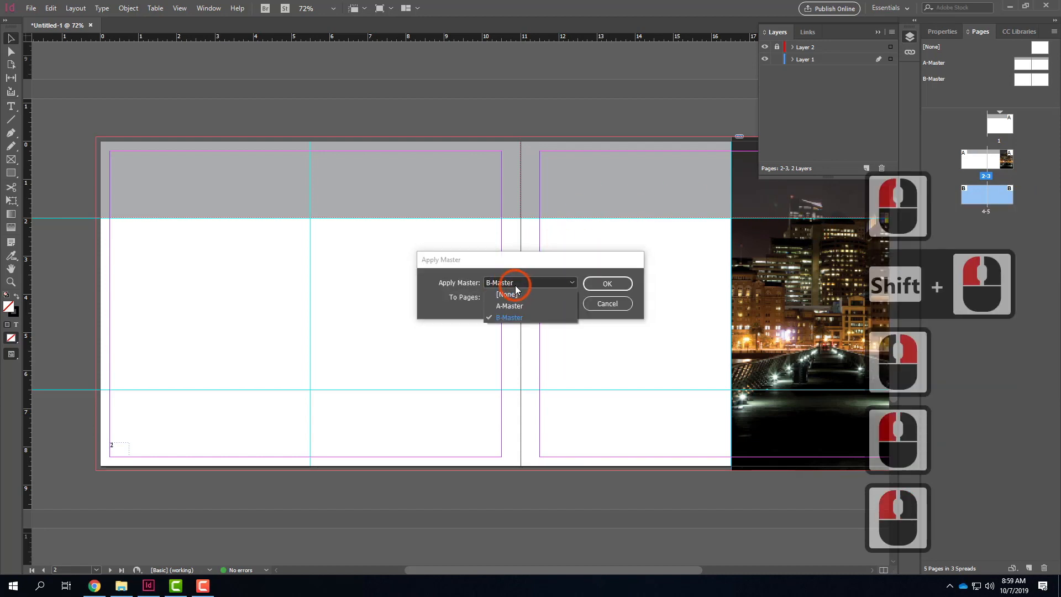
left_click(511, 302)
left_click(608, 283)
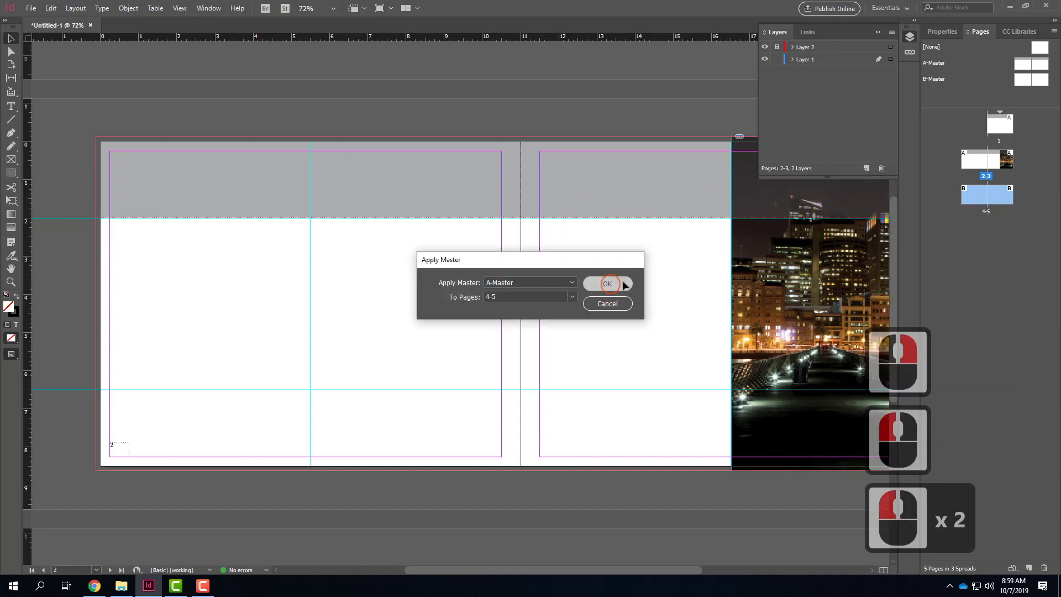
left_click(982, 207)
double_click(982, 208)
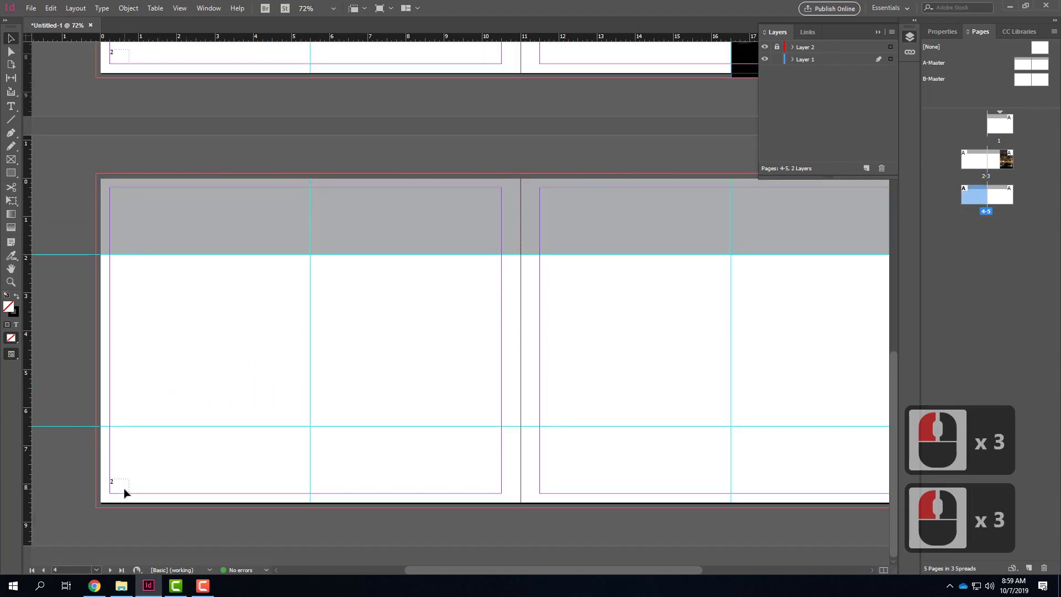
Step: Replace the typed 2 on the A-Master with a Current Page Number marker and check it on pages 2 and 4
double_click(1024, 73)
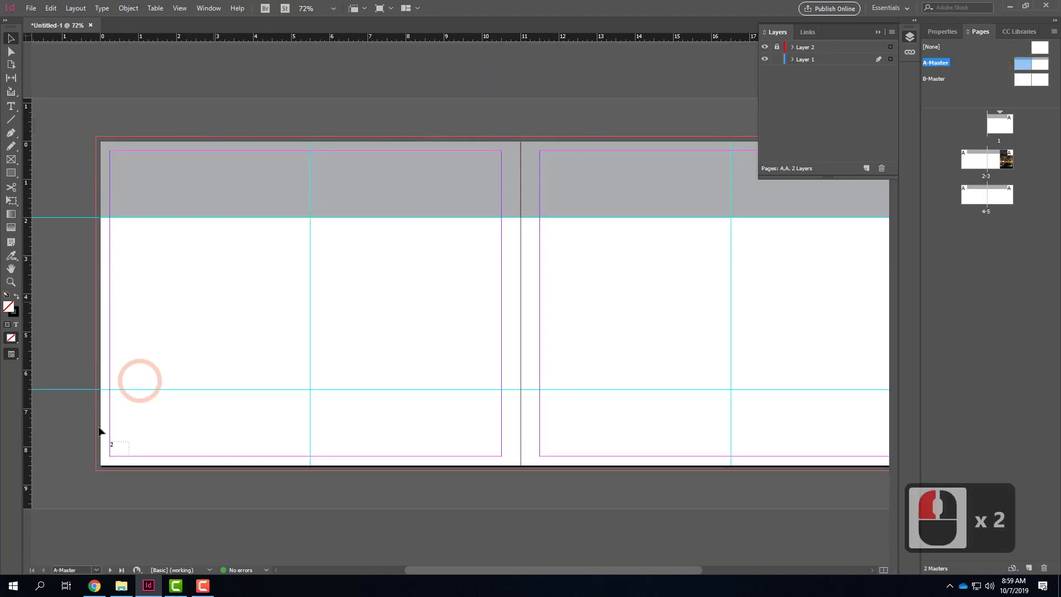
triple_click(118, 444)
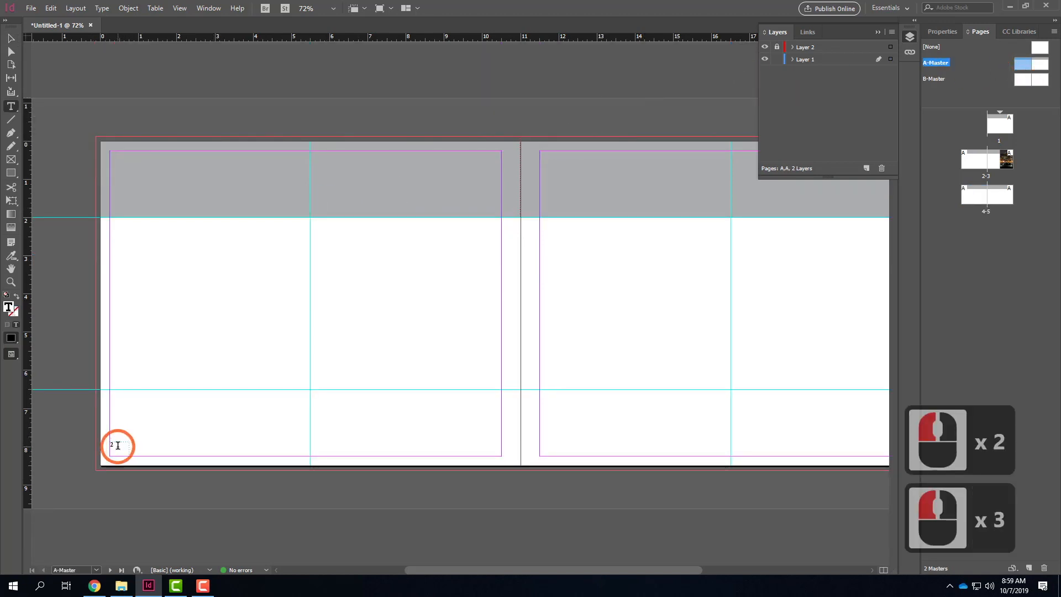
left_click(99, 445)
left_click(103, 8)
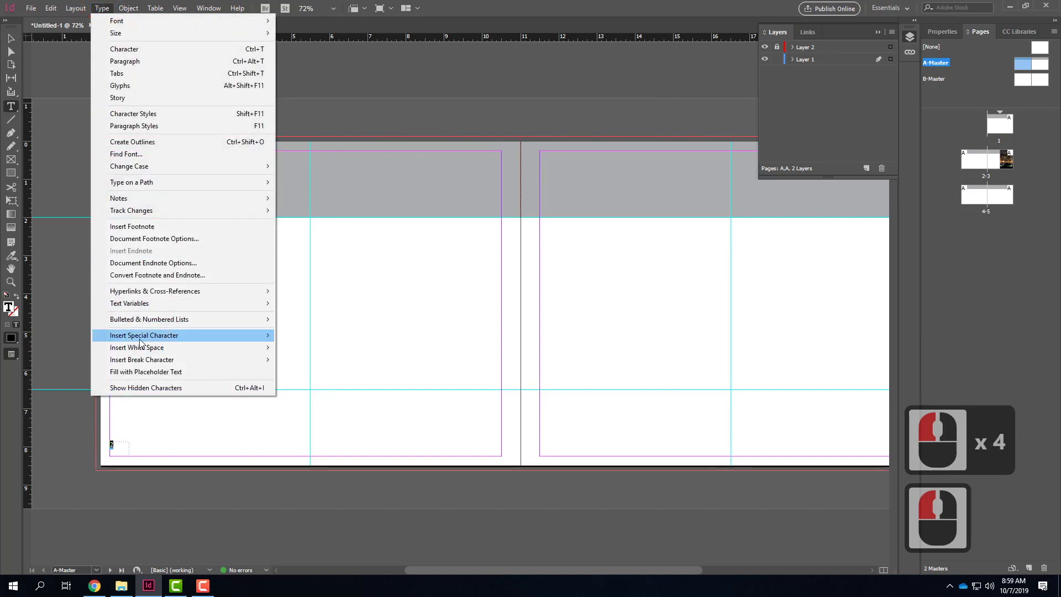
mouse_move(139, 339)
mouse_move(351, 348)
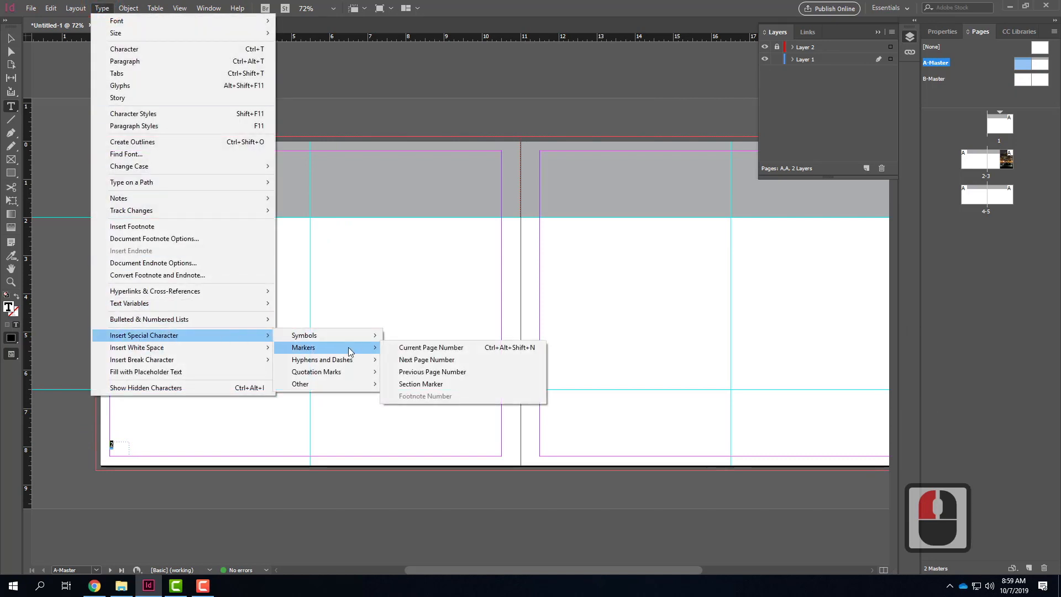
left_click(449, 353)
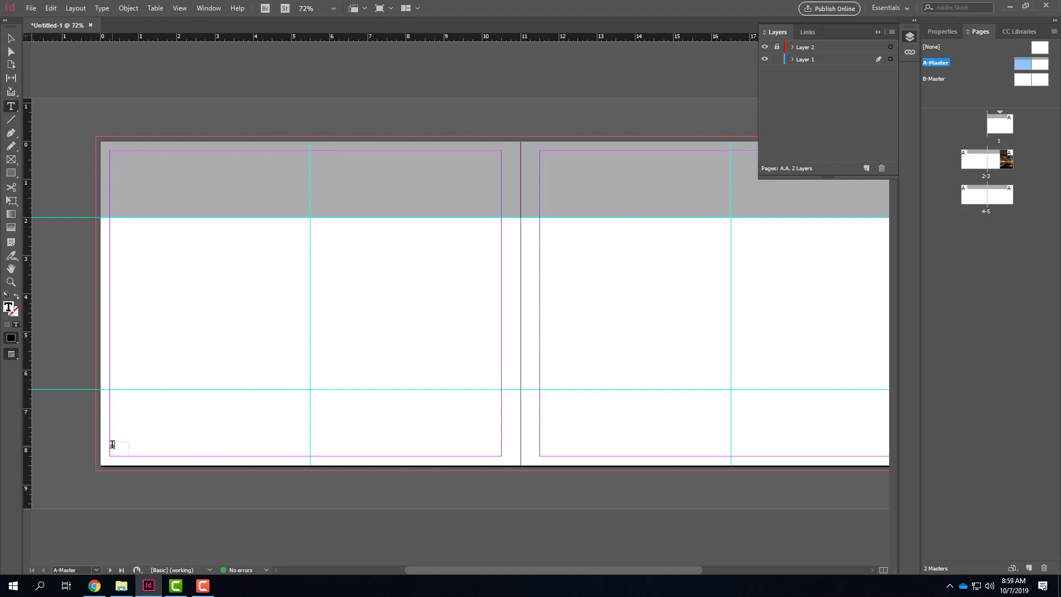
double_click(979, 161)
double_click(258, 501)
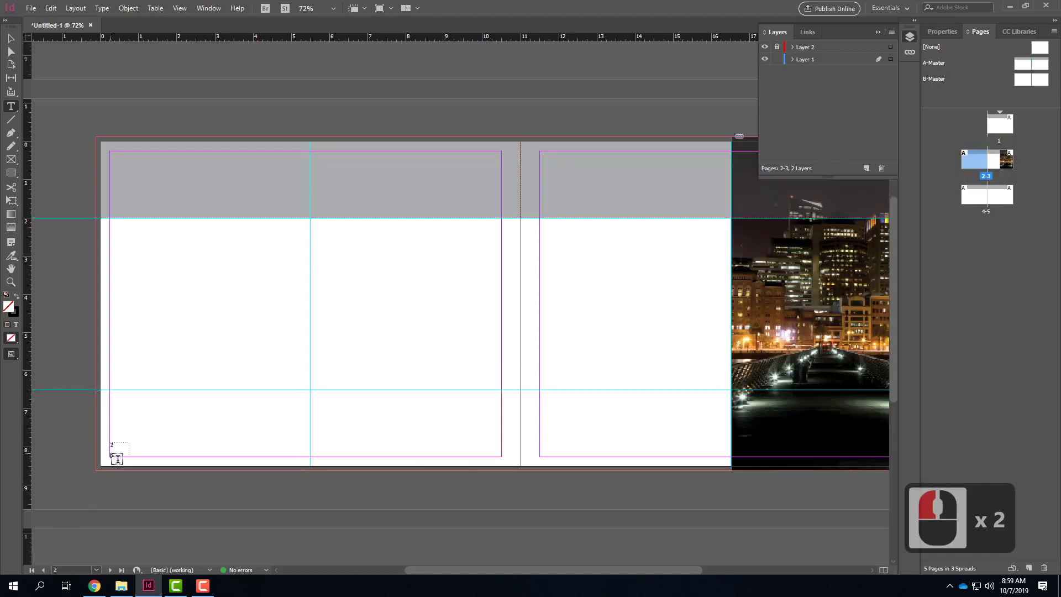
double_click(973, 196)
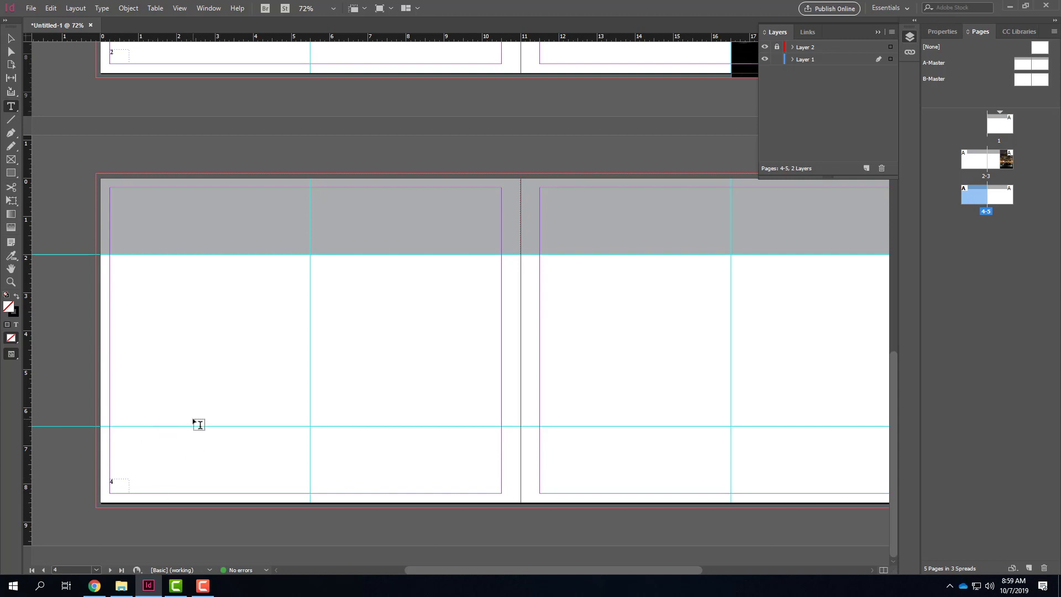
scroll(233, 434, "up", 7)
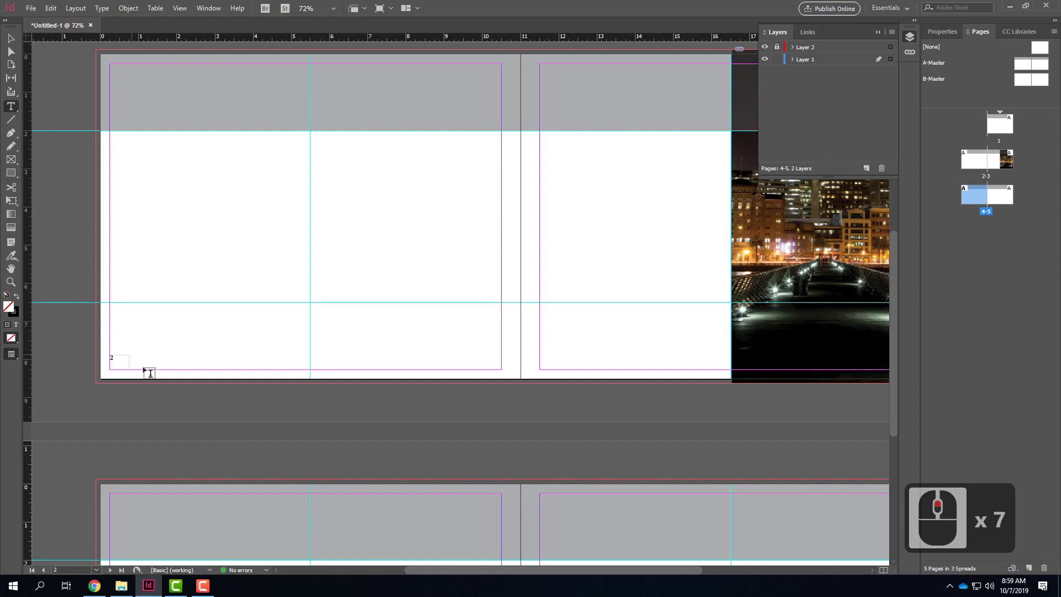
Step: Add a space and a pair of square brackets after the page number marker on the A-Master's left page
double_click(1030, 71)
left_click(125, 450)
double_click(125, 450)
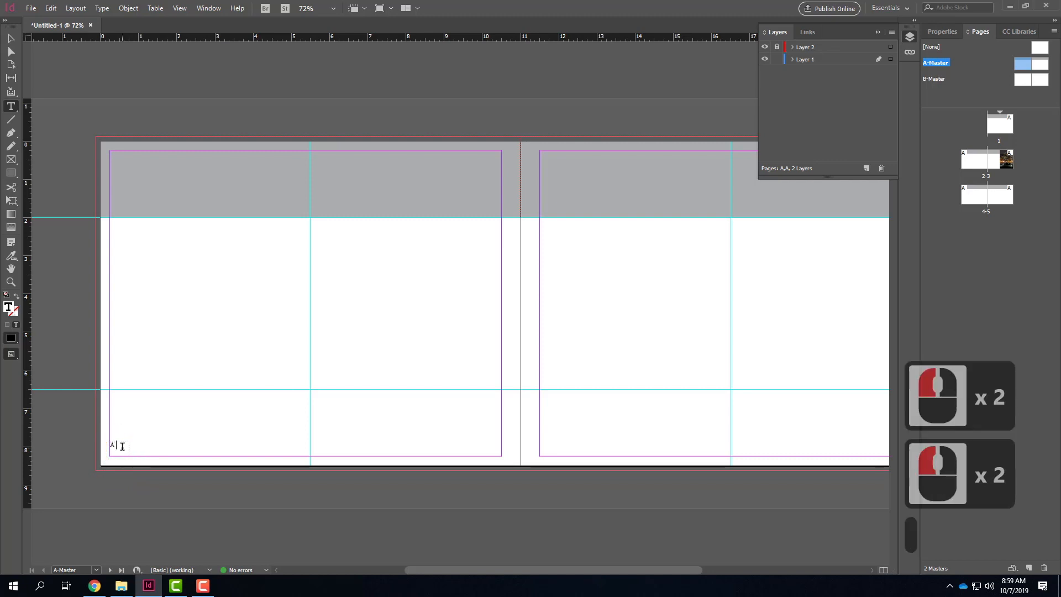
type("[")
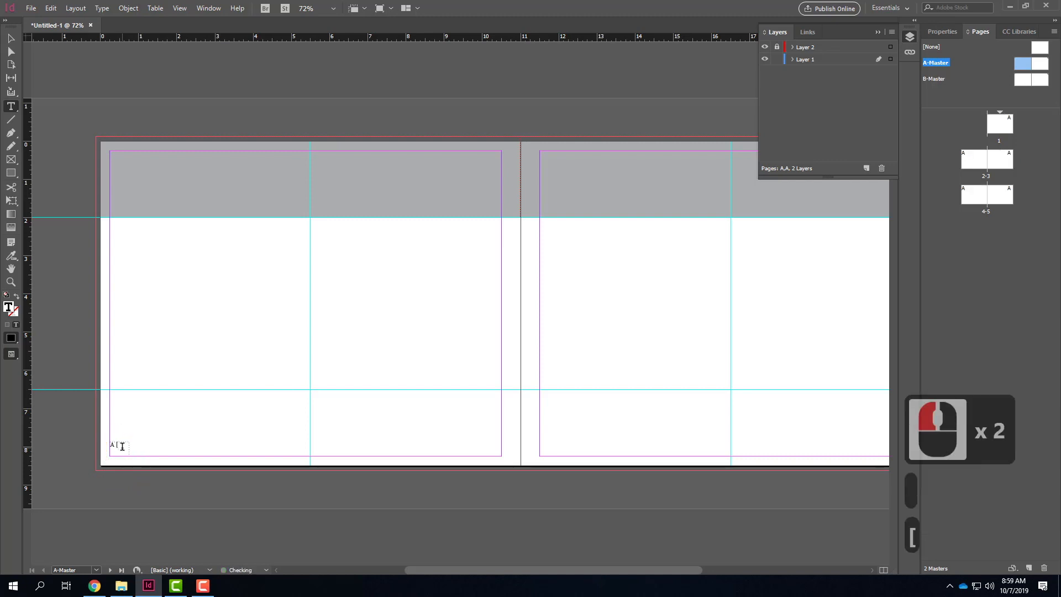
type("]")
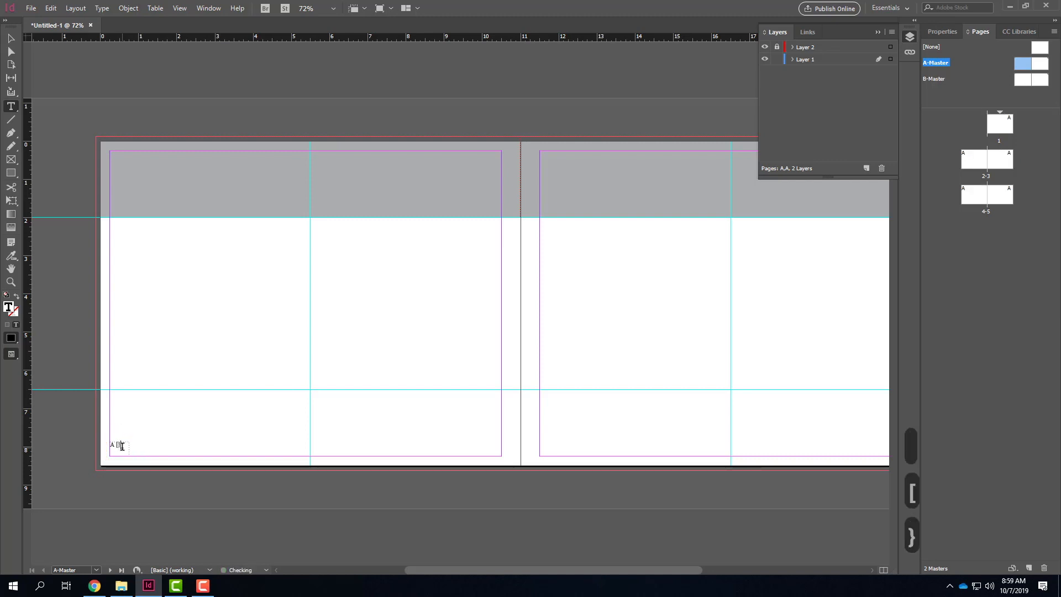
key("Left")
key("Right")
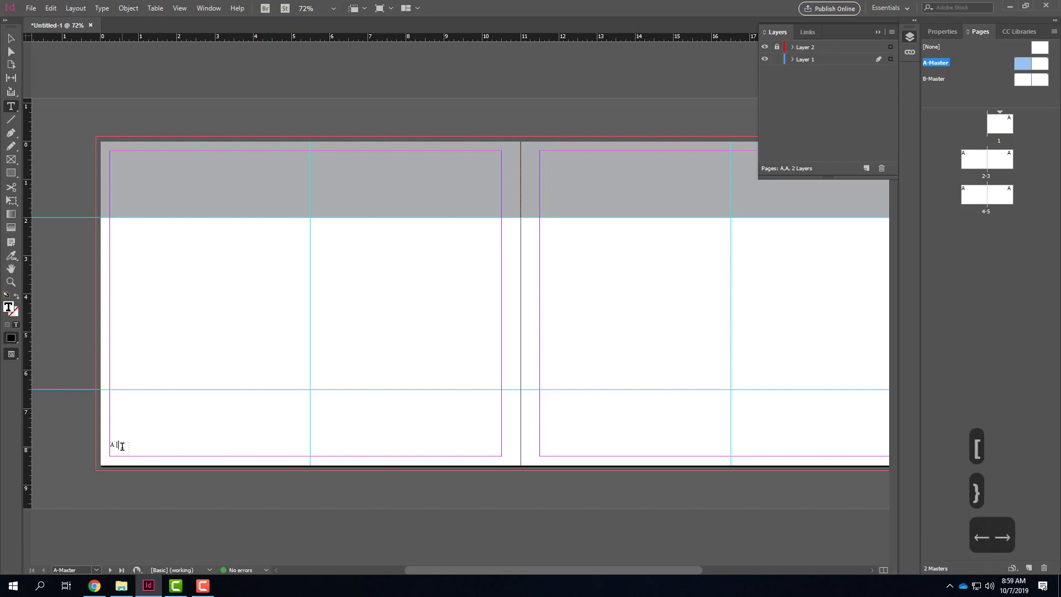
key("BackSpace")
type("]")
key("Left")
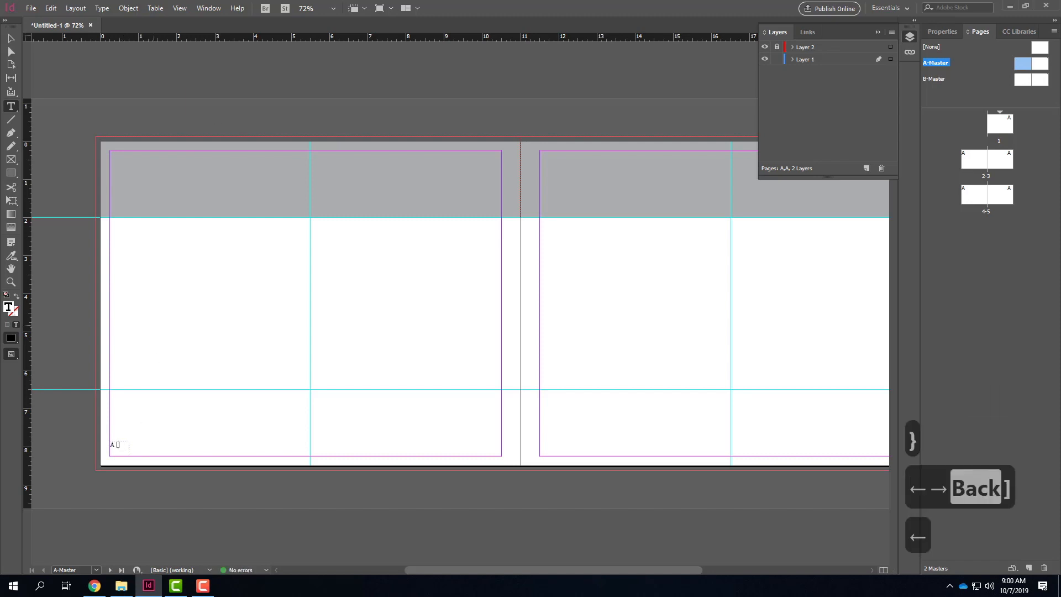
Step: Insert a Section Marker between the square brackets in the A-Master's page number text
left_click(102, 7)
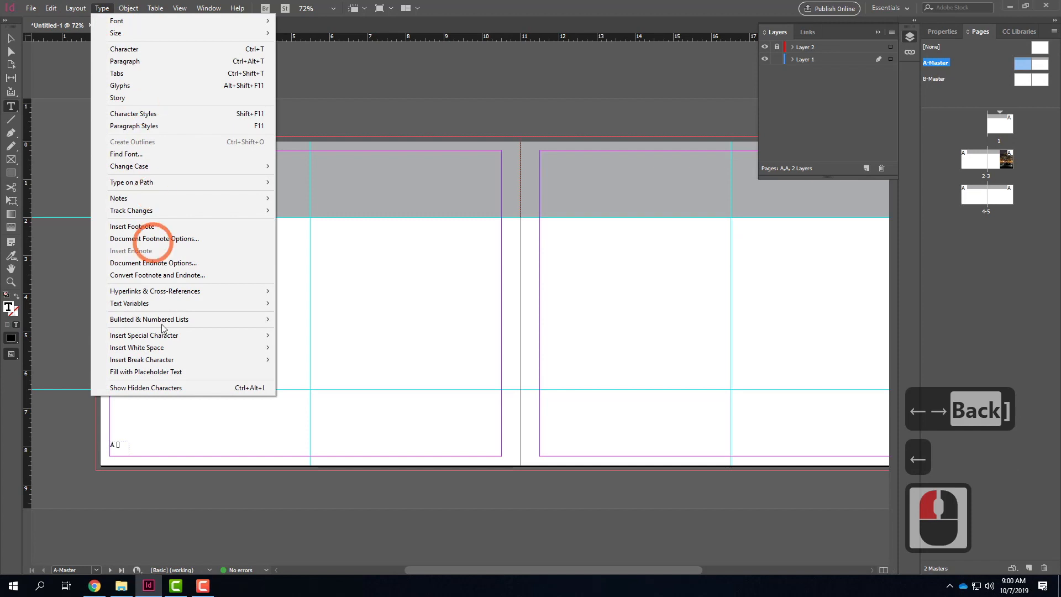
mouse_move(161, 335)
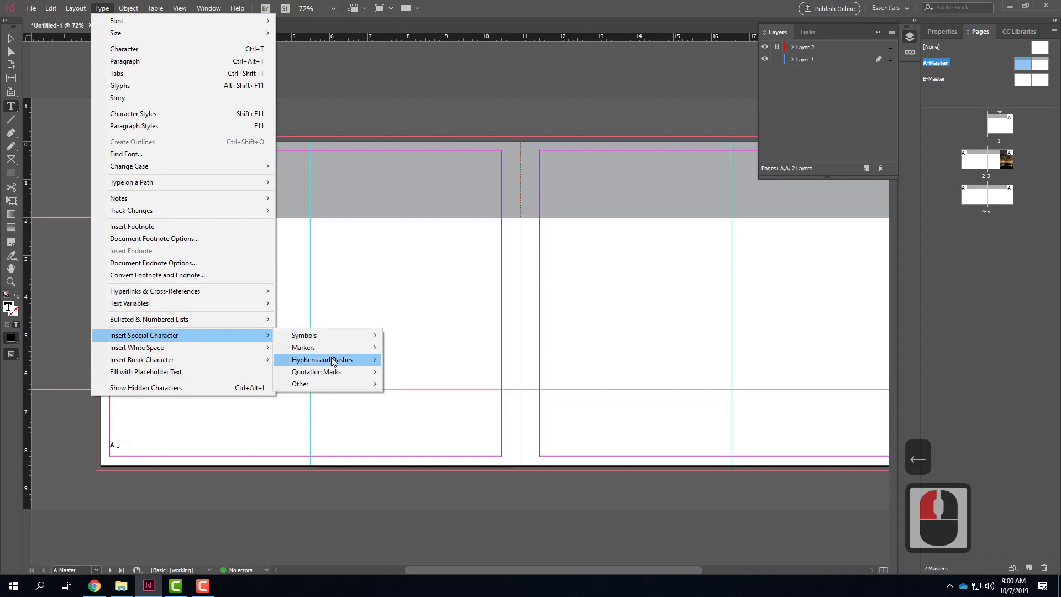
mouse_move(328, 346)
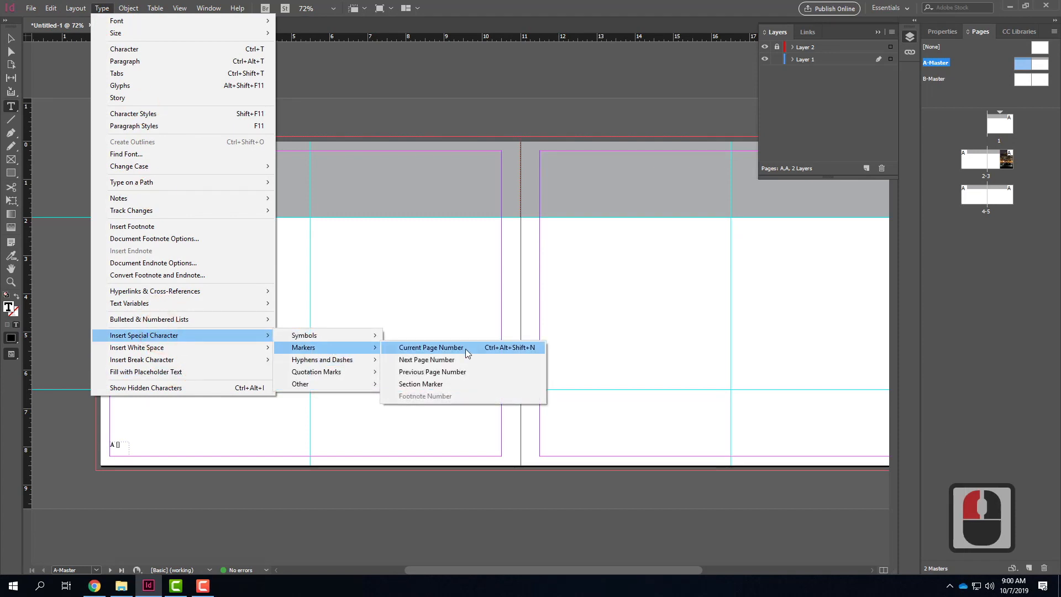
left_click(456, 385)
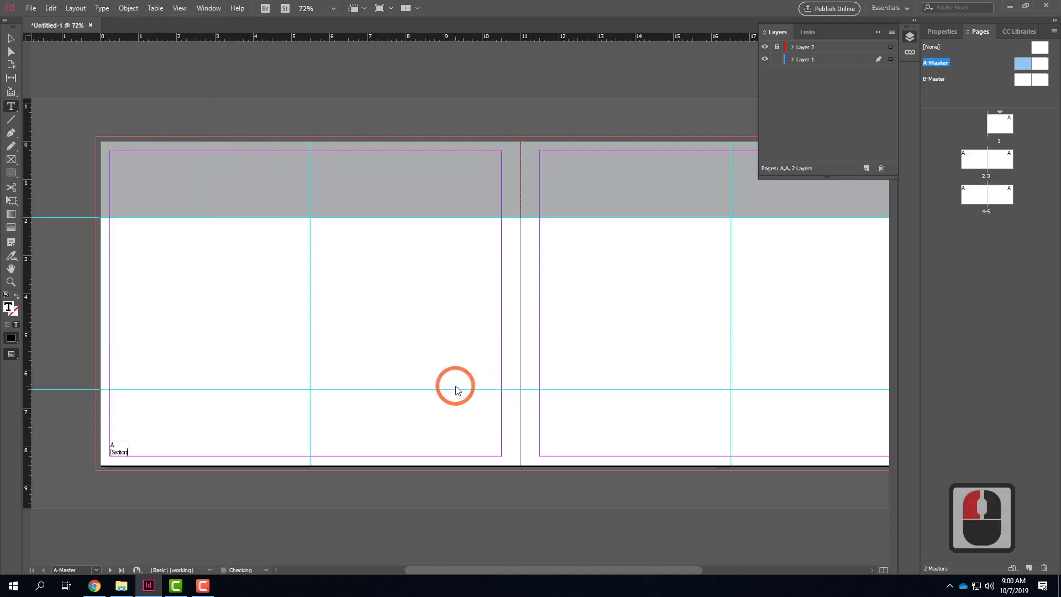
Step: Widen and reposition the A-Master's page number frame so its text fits on one line, and check it on page 2
left_click(11, 39)
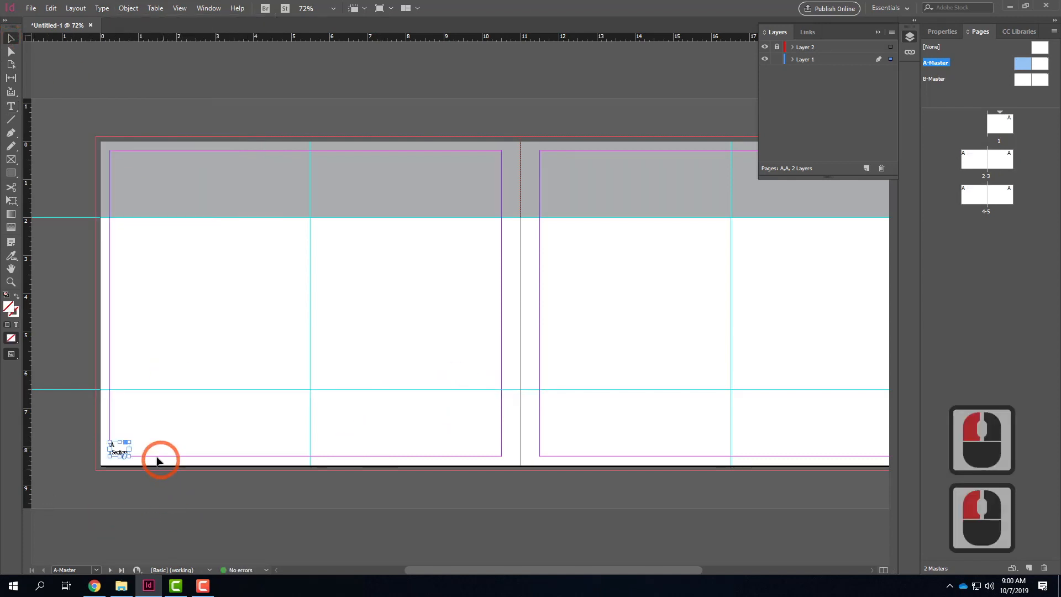
left_click_drag(131, 452, 145, 452)
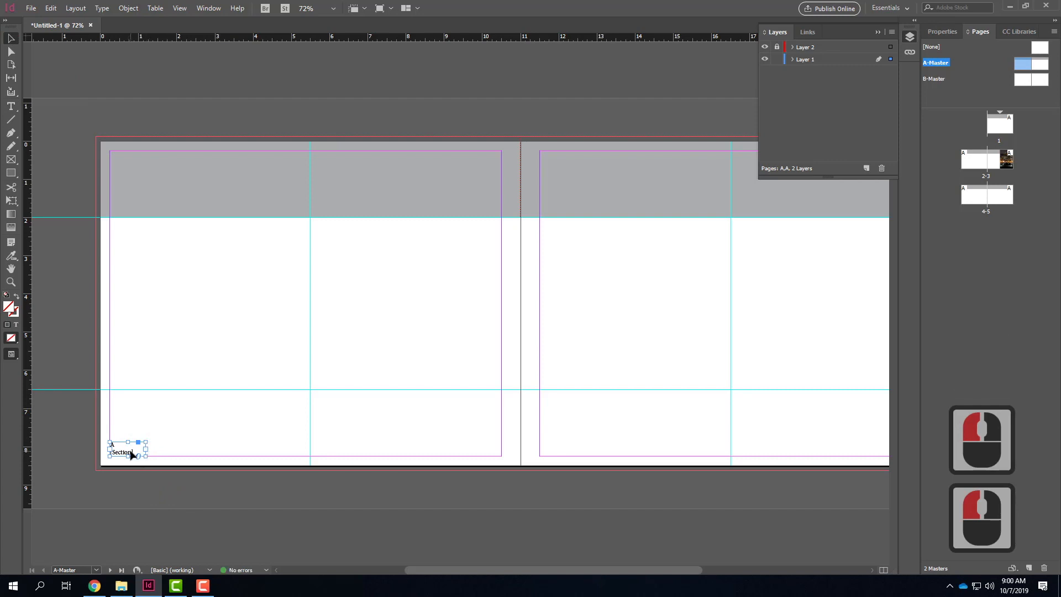
mouse_move(142, 456)
left_mouse_down()
mouse_move(168, 451)
mouse_move(125, 450)
left_mouse_up()
left_click(162, 427)
left_click(201, 436)
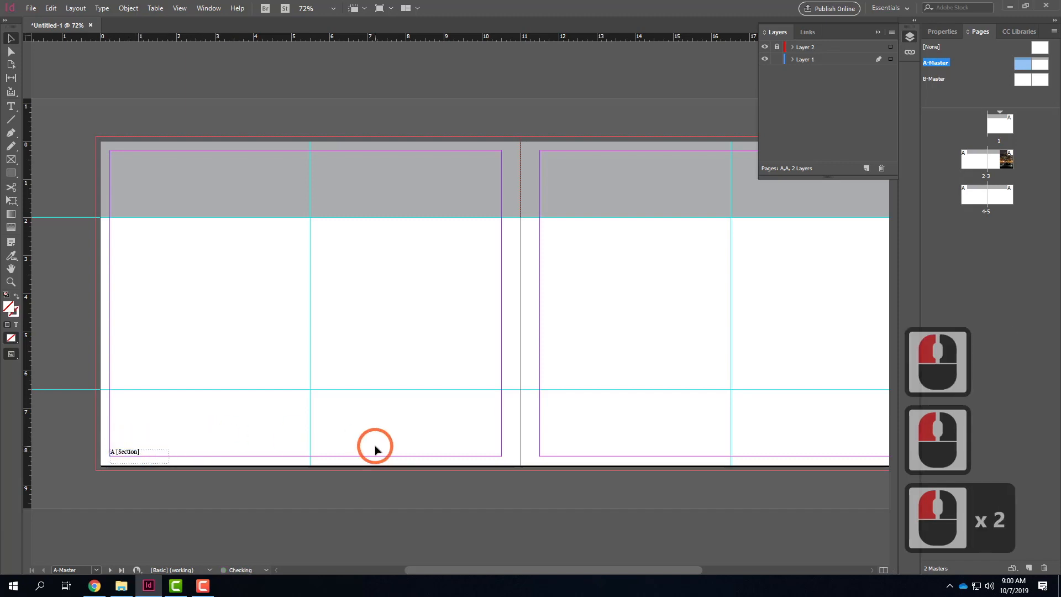
double_click(976, 161)
double_click(972, 173)
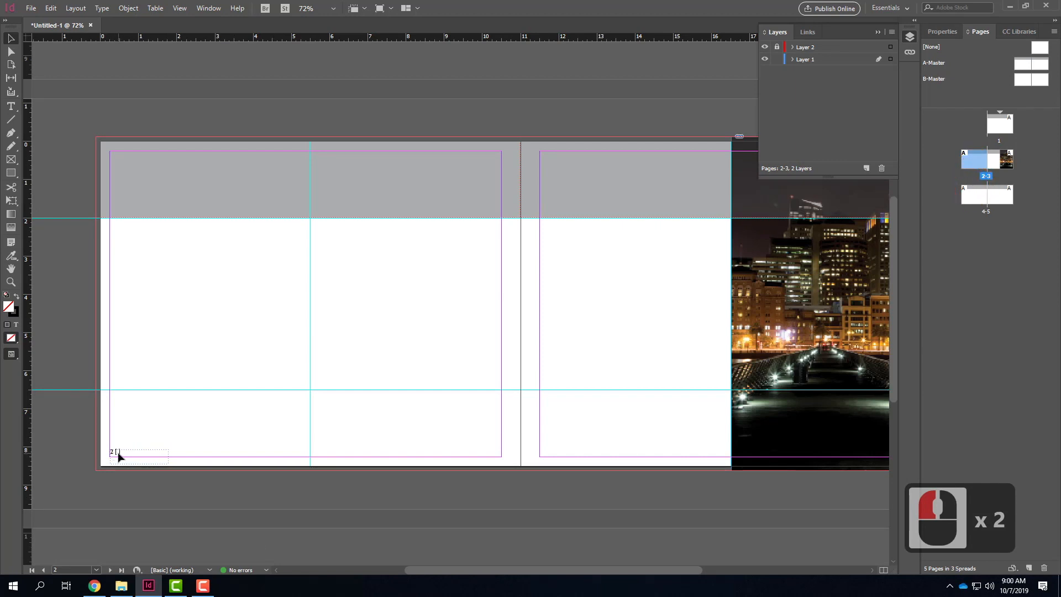
Step: Open the Numbering & Section Options for page 2 to start a new section with automatic page numbering
right_click(976, 165)
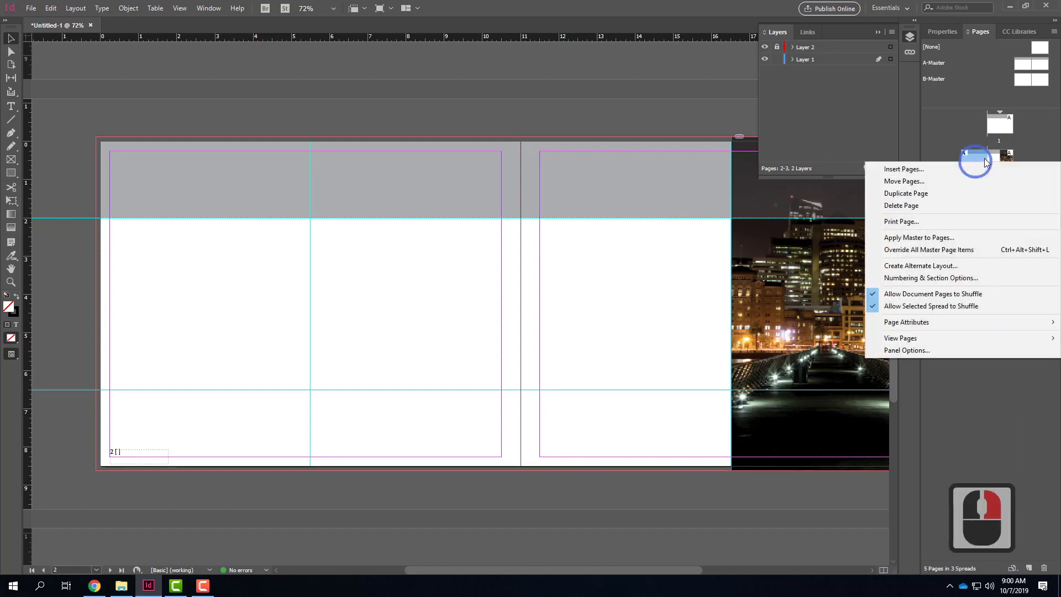
left_click(938, 279)
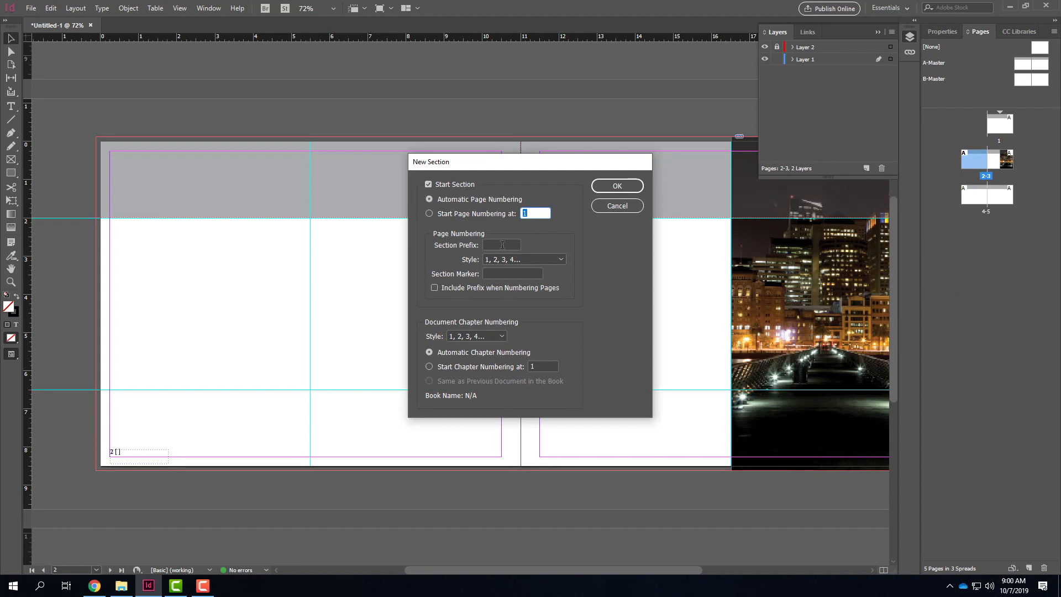
left_click(528, 260)
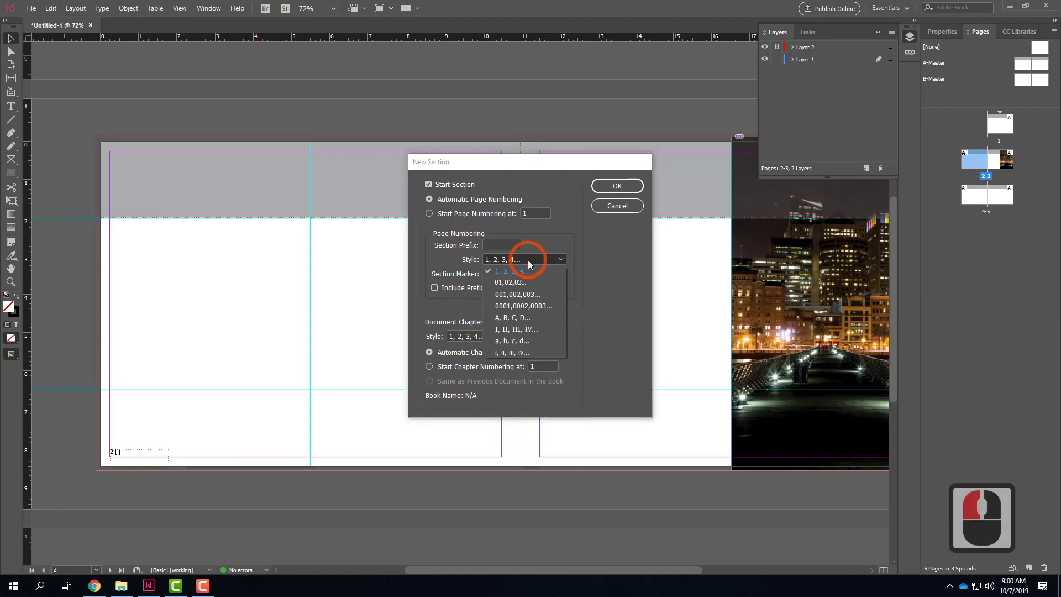
left_click(607, 275)
left_click(449, 215)
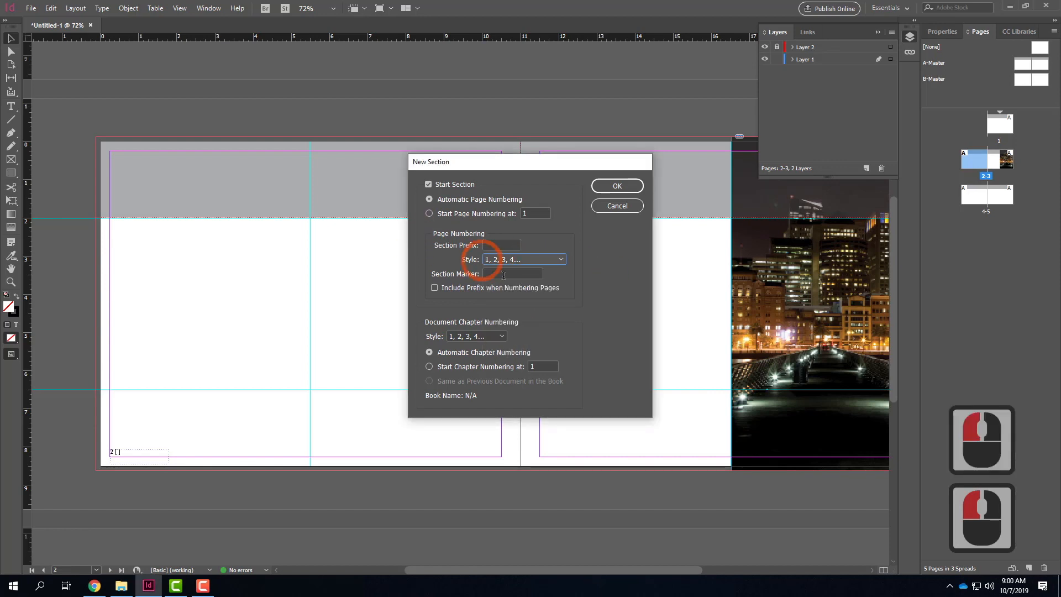
left_click(494, 275)
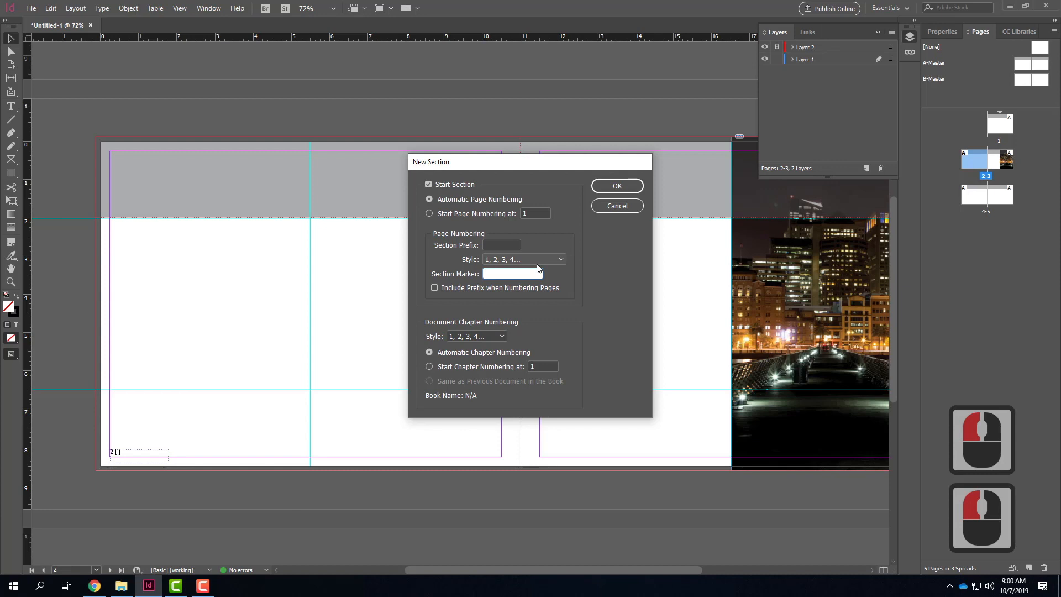
type("pROJ")
key("BackSpace")
key("BackSpace")
key("BackSpace")
key("BackSpace")
key("BackSpace")
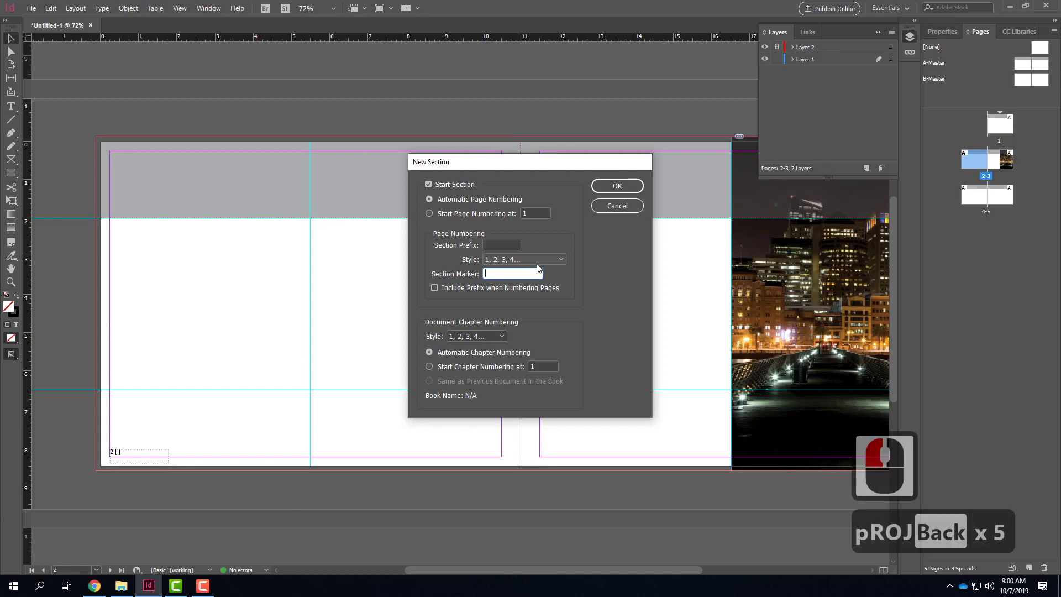
Step: Set the section marker of the new section on page 2 to "Project 1" and create the section
key("Caps_Lock")
type("Project 1")
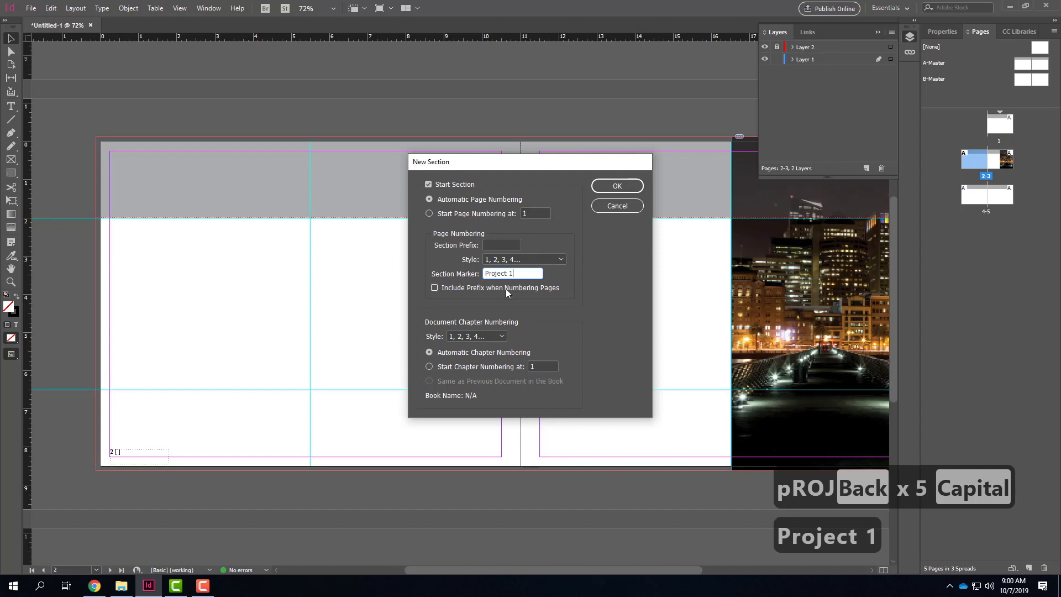
left_click(636, 190)
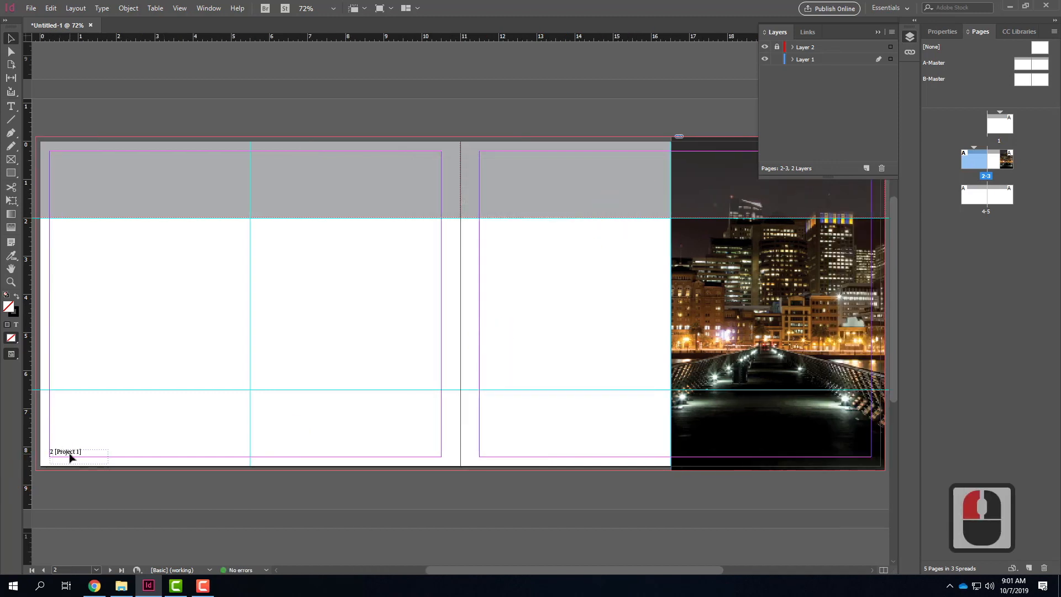
Step: Check the page number text on page 4, and add two pages to form spread 6-7
double_click(976, 199)
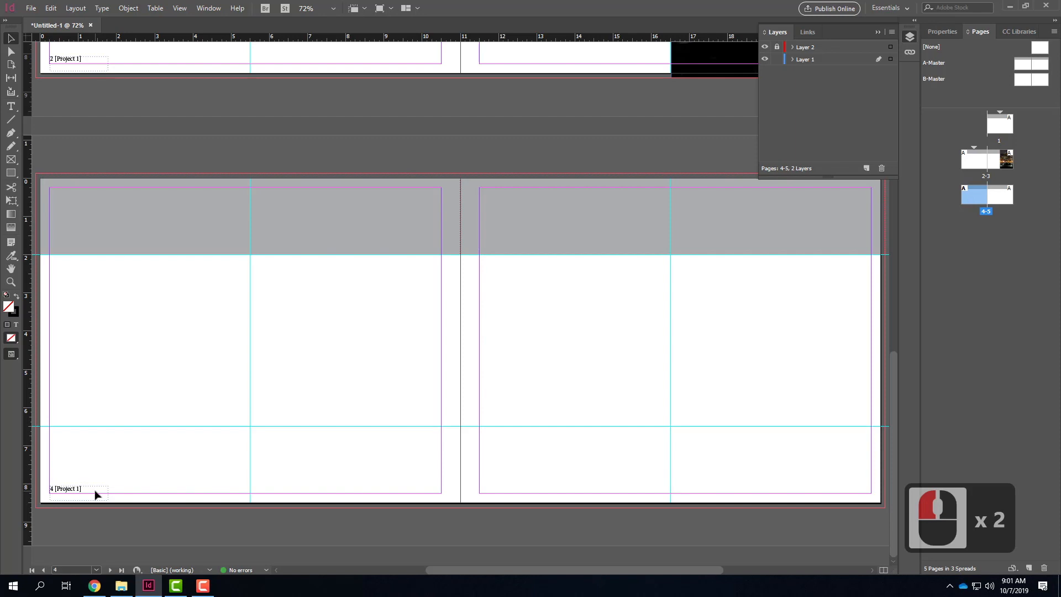
left_click(1029, 569)
left_click(1029, 569)
double_click(988, 246)
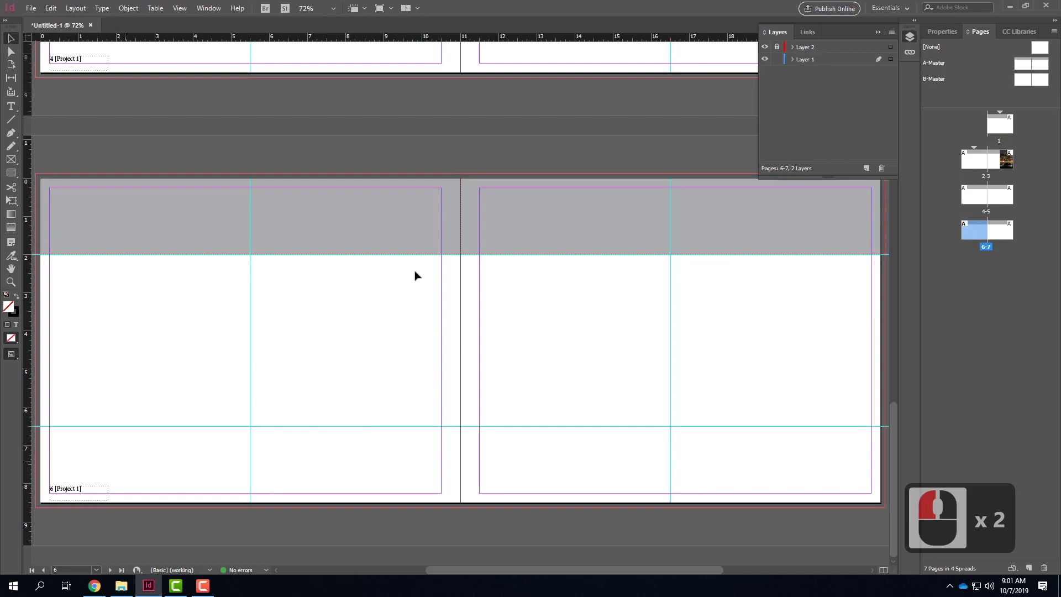
Step: Start a new section on page 6 with the section marker "Project 2" and automatic page numbering
left_click(974, 164)
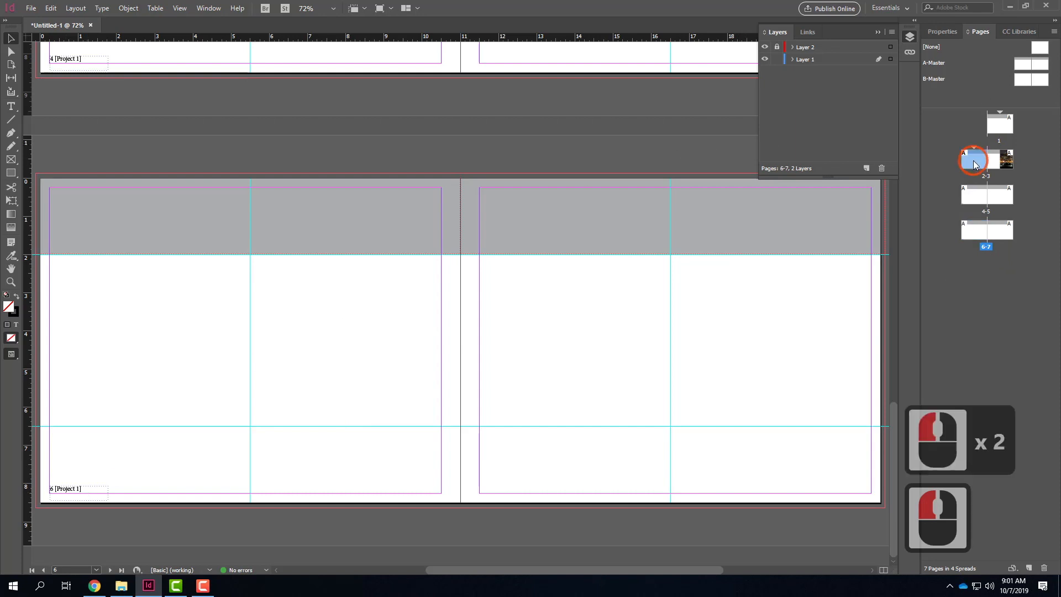
double_click(975, 229)
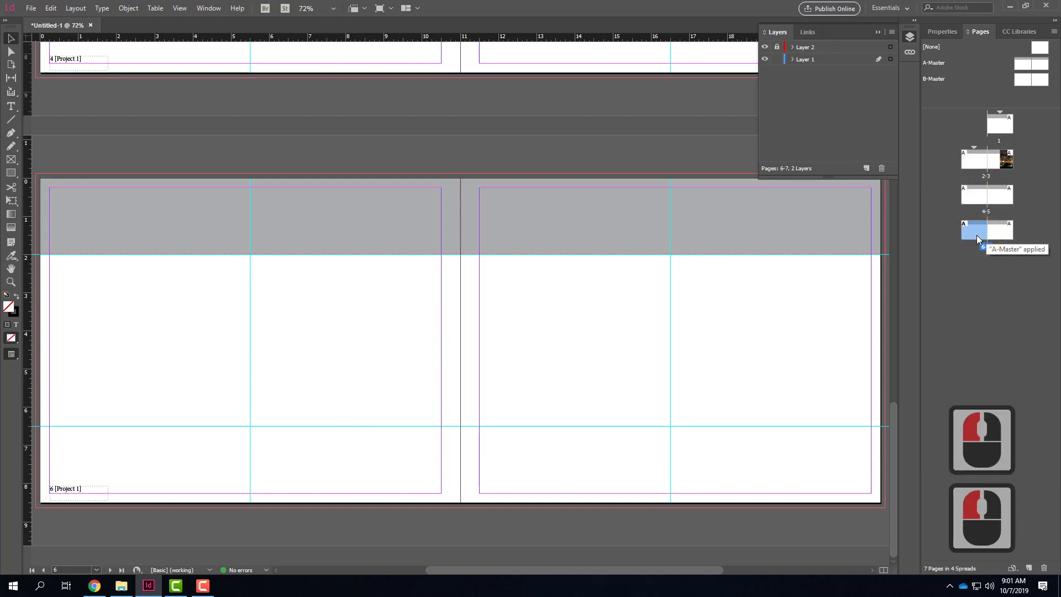
right_click(976, 230)
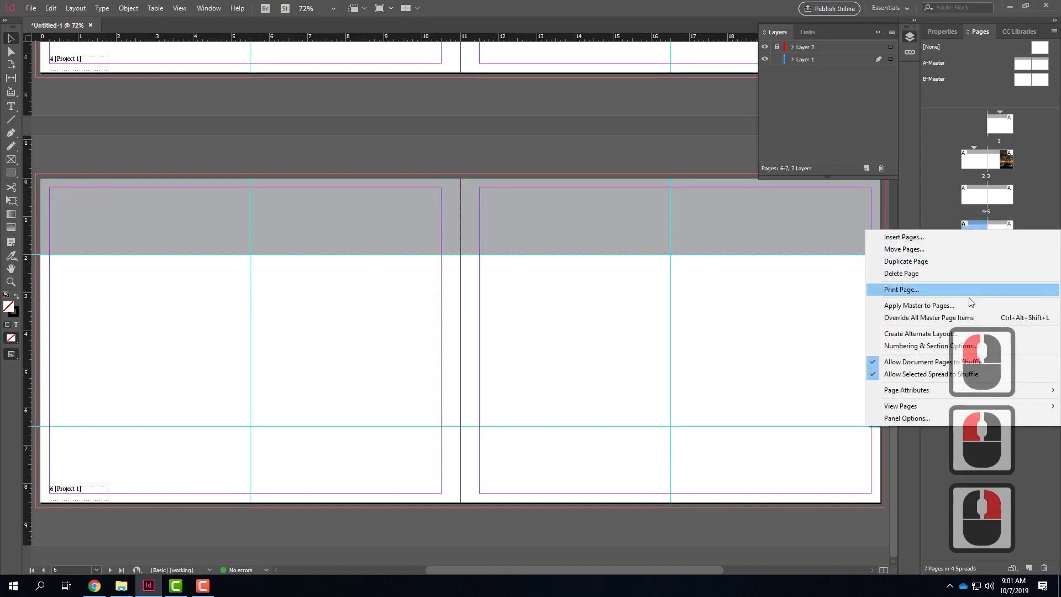
left_click(953, 347)
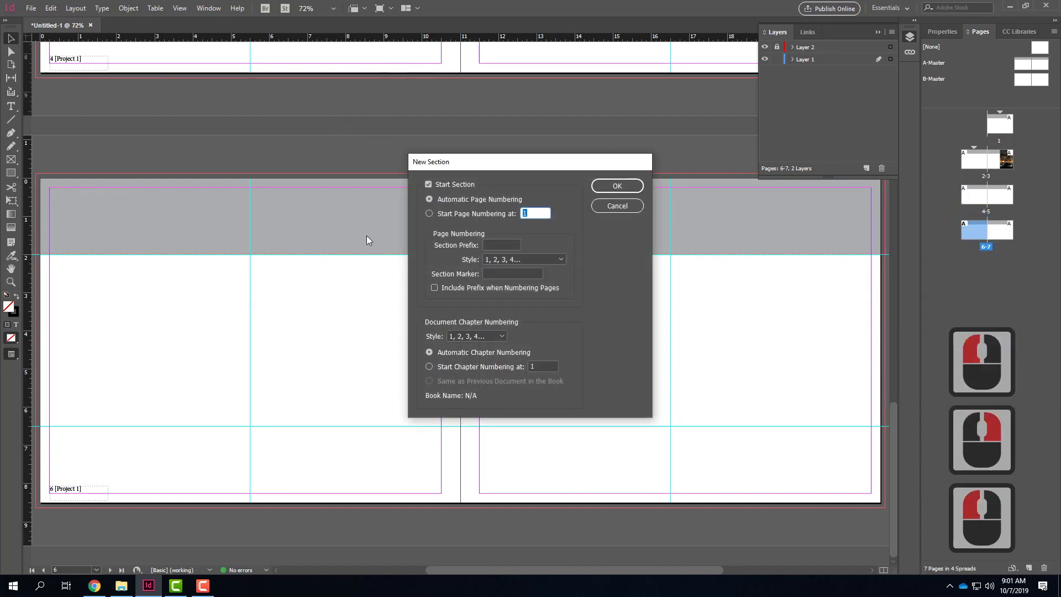
left_click(489, 273)
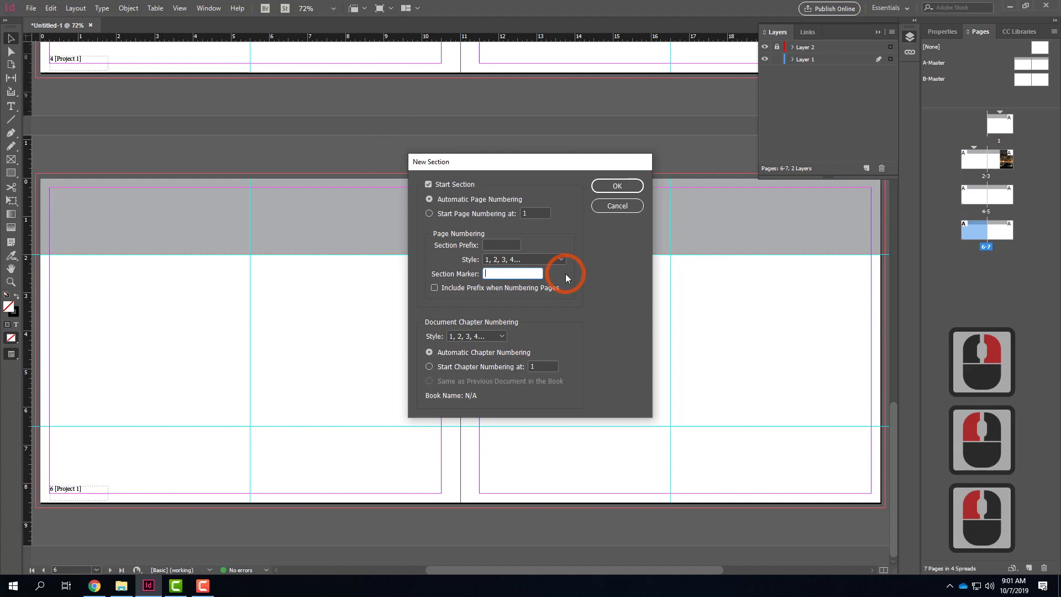
type("Project 21")
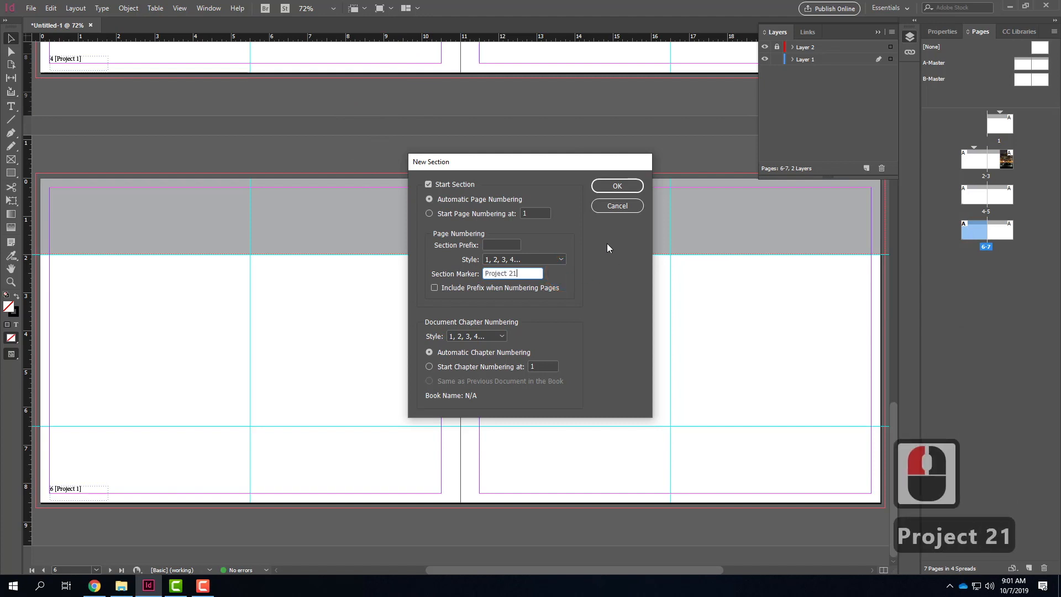
key("BackSpace")
left_click(607, 191)
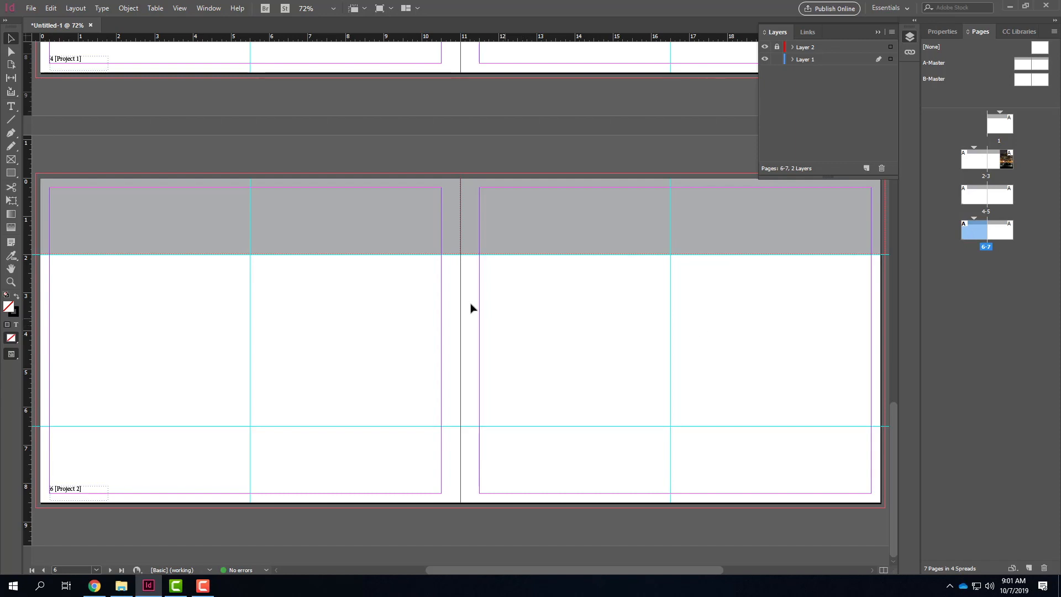
Step: Draw a text frame about 2.5 in wide and 7.5 in tall along page 2's left margin and fill it with placeholder text
scroll(93, 488, "up", 10)
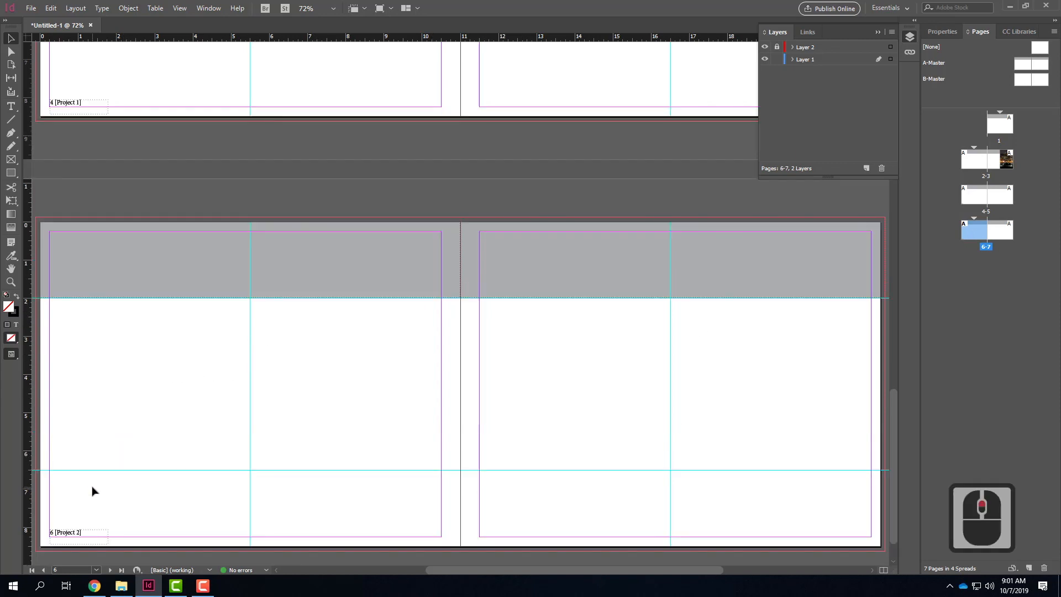
scroll(78, 331, "up", 9)
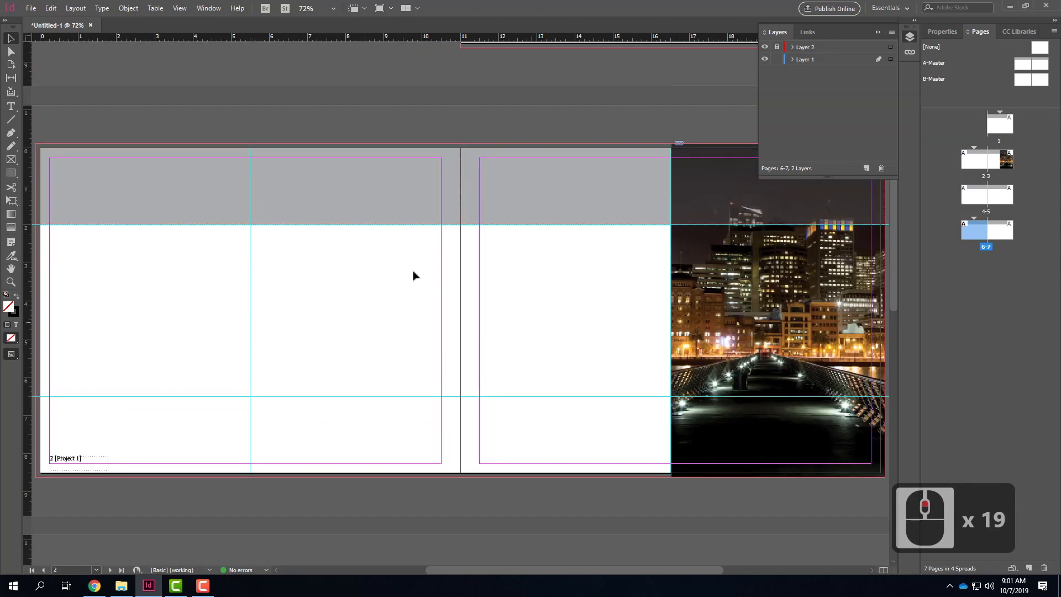
left_click(11, 107)
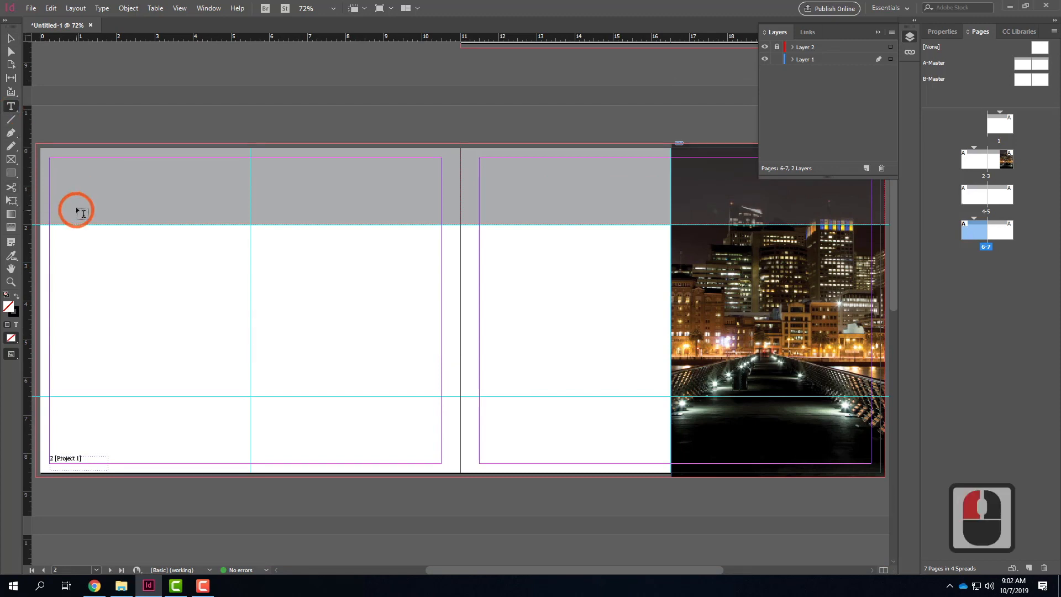
left_click_drag(51, 161, 144, 450)
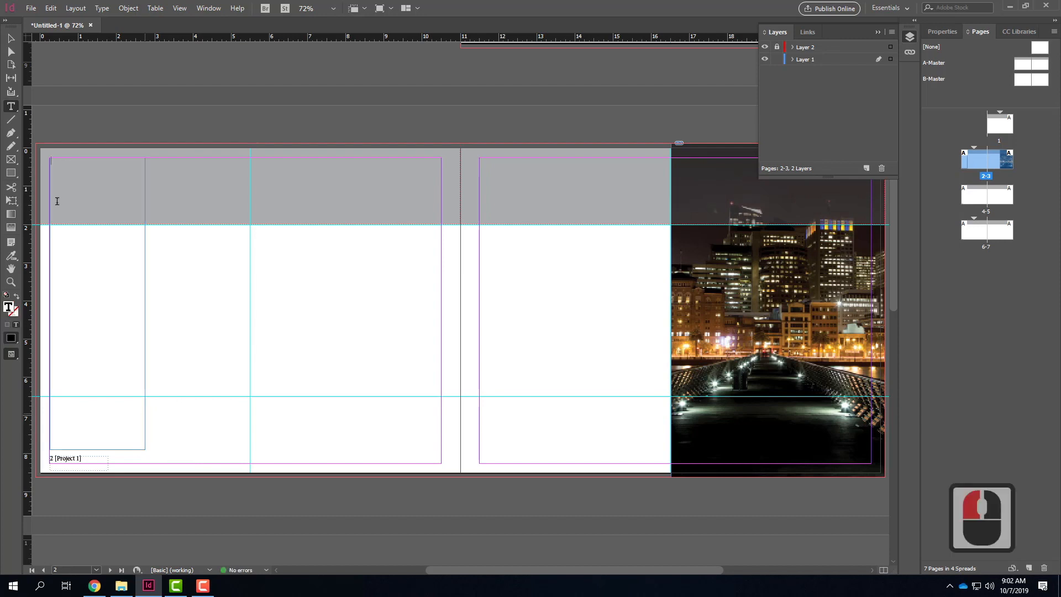
left_click(105, 10)
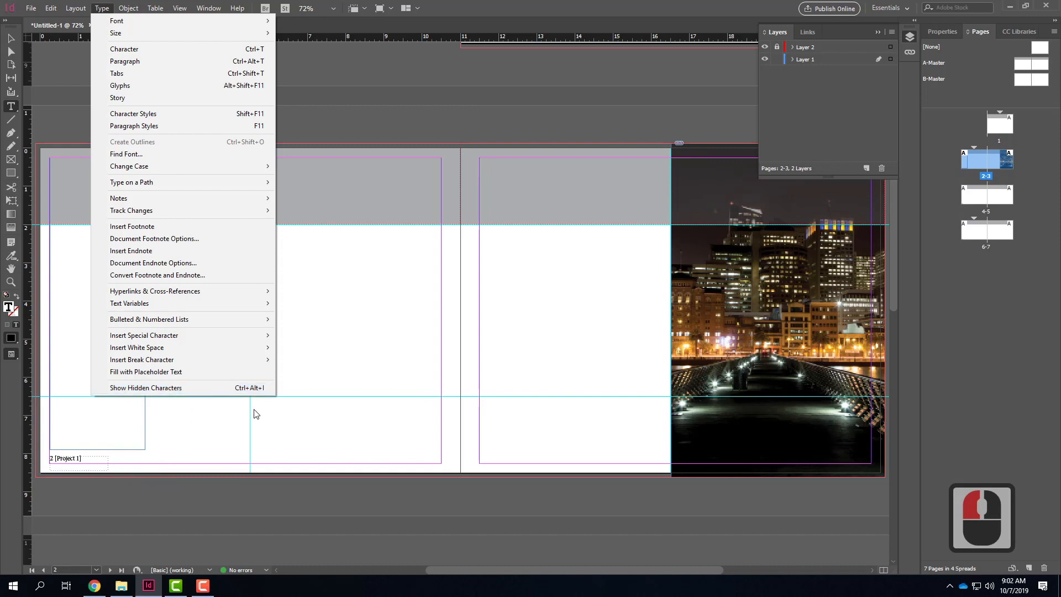
left_click(228, 372)
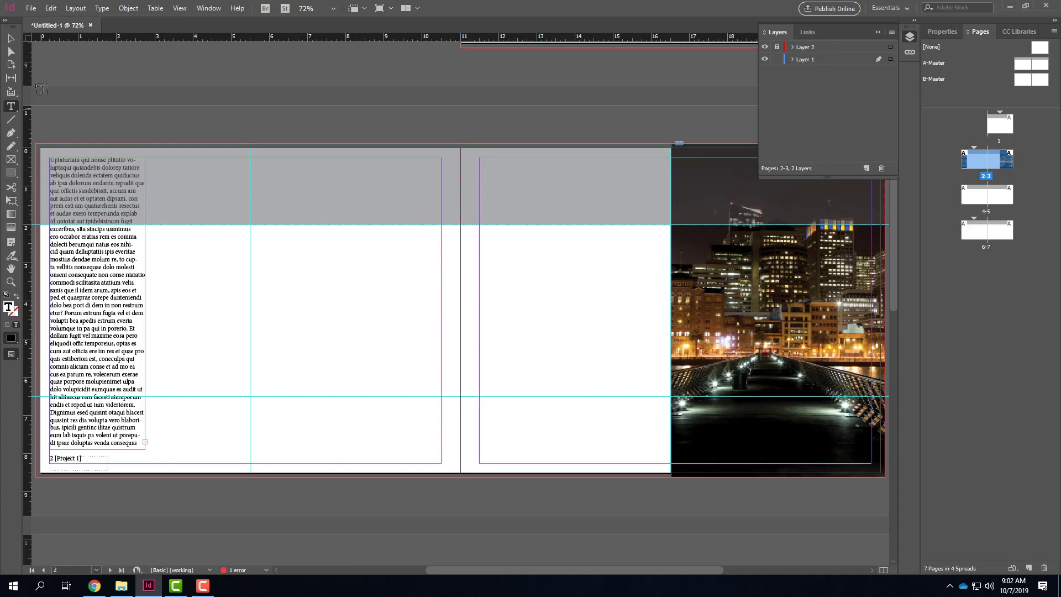
Step: Copy the placeholder text frame from page 2 and paste it in place on the A-Master's left page
left_click(10, 38)
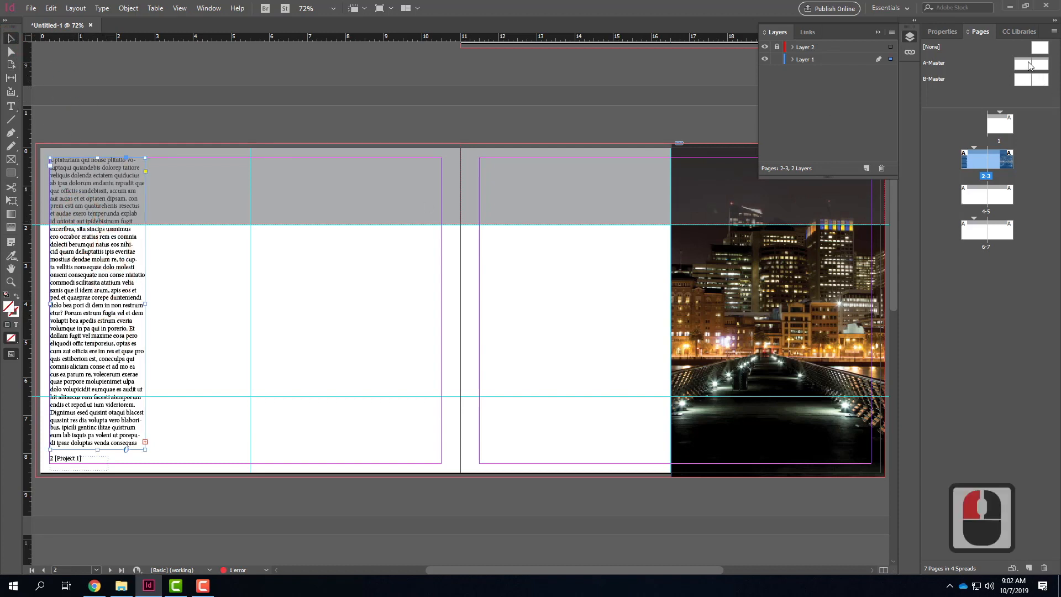
left_click(114, 285)
key("ctrl+c")
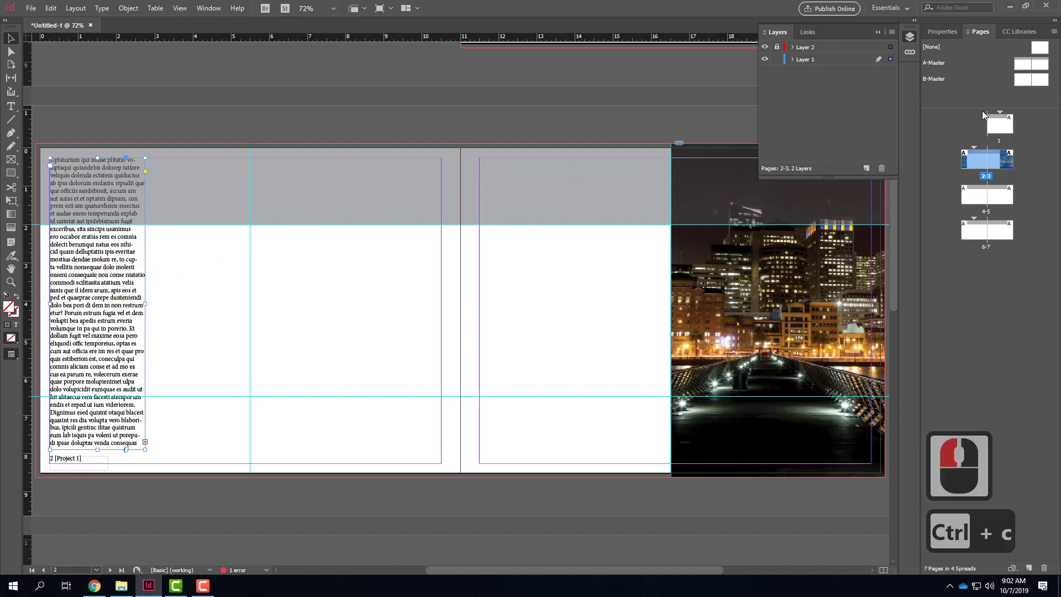
double_click(1024, 67)
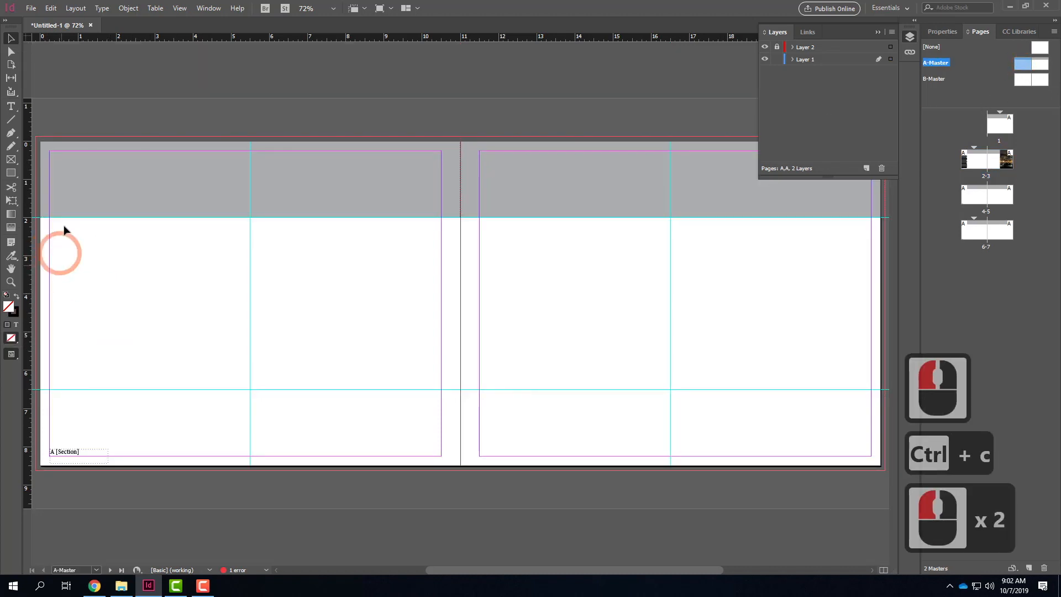
left_click(50, 8)
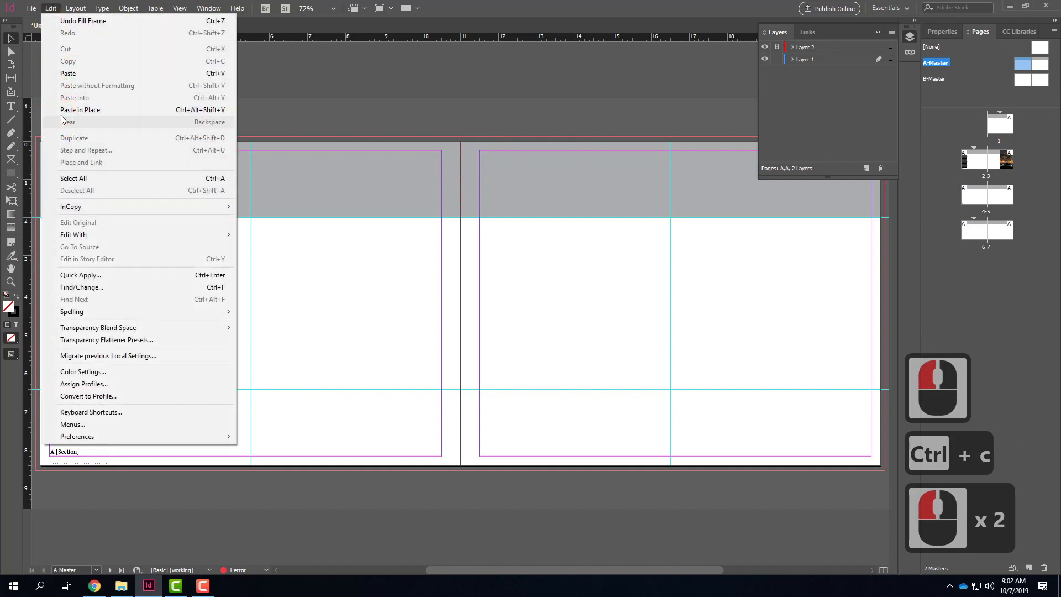
left_click(77, 110)
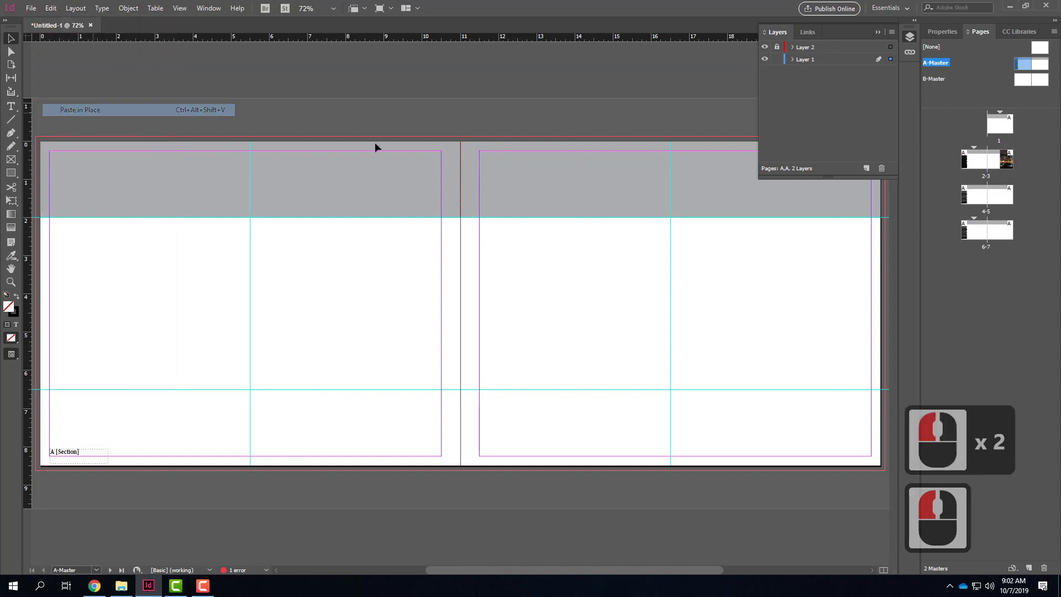
Step: Check the pasted text frame on page 4, try to select and move it there, and return to the A-Master
double_click(973, 199)
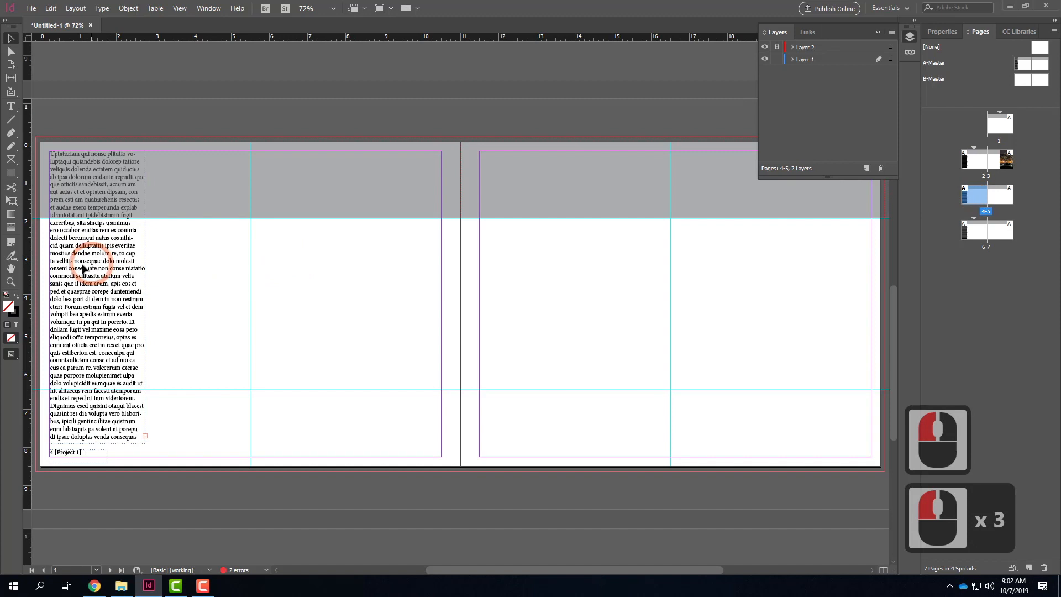
left_click(98, 259)
left_click_drag(93, 256, 88, 347)
left_click(223, 183)
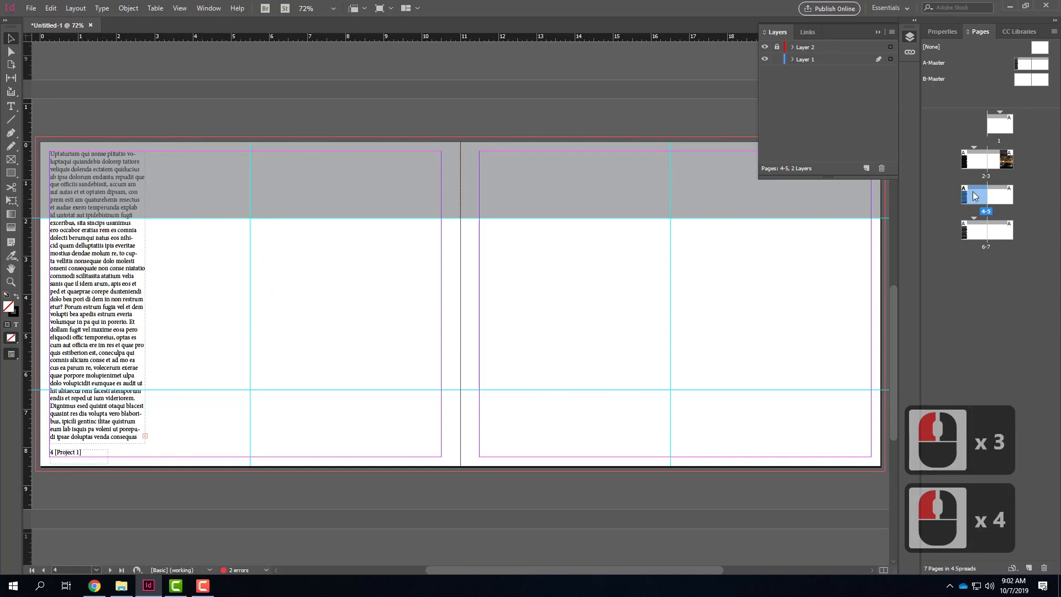
double_click(1029, 68)
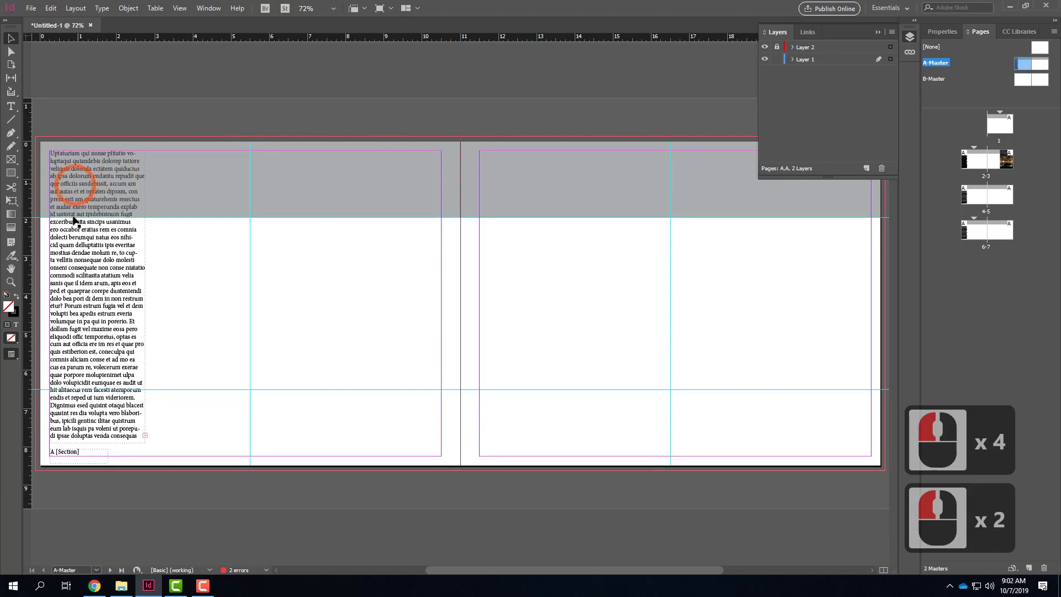
Step: Delete the placeholder text frame from the A-Master's left page and return to page 2
left_click(81, 301)
key("Delete")
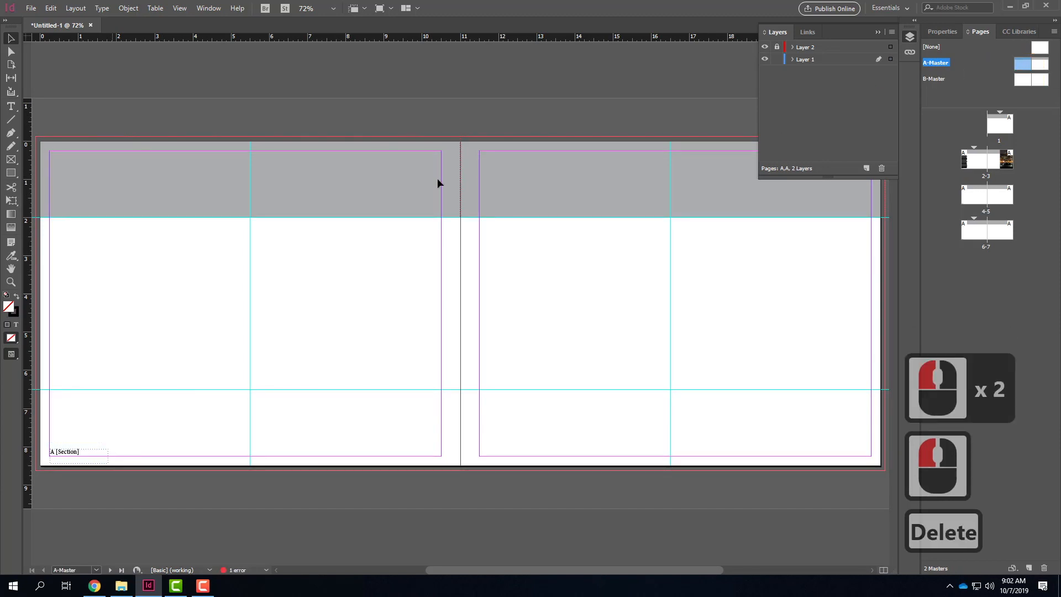
double_click(974, 155)
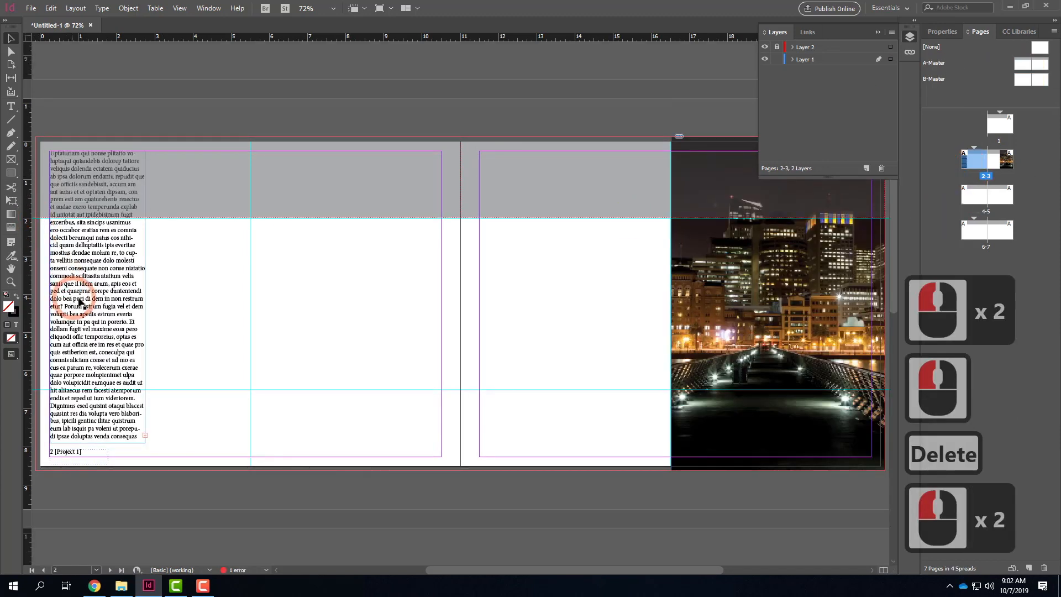
Step: Copy the placeholder text frame from page 2 and paste it in place on page 4
left_click(104, 305)
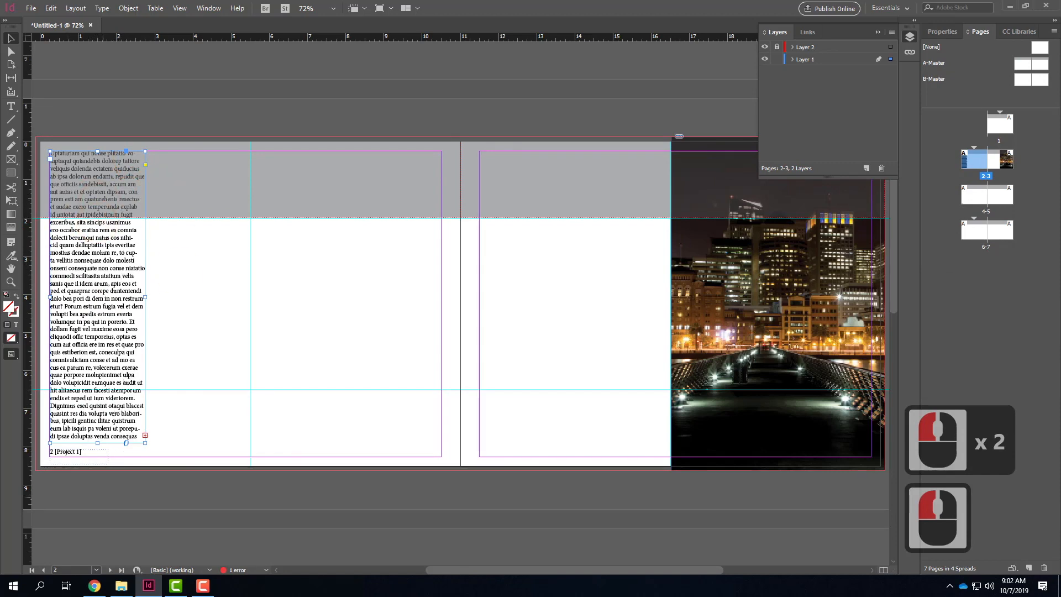
left_click(51, 8)
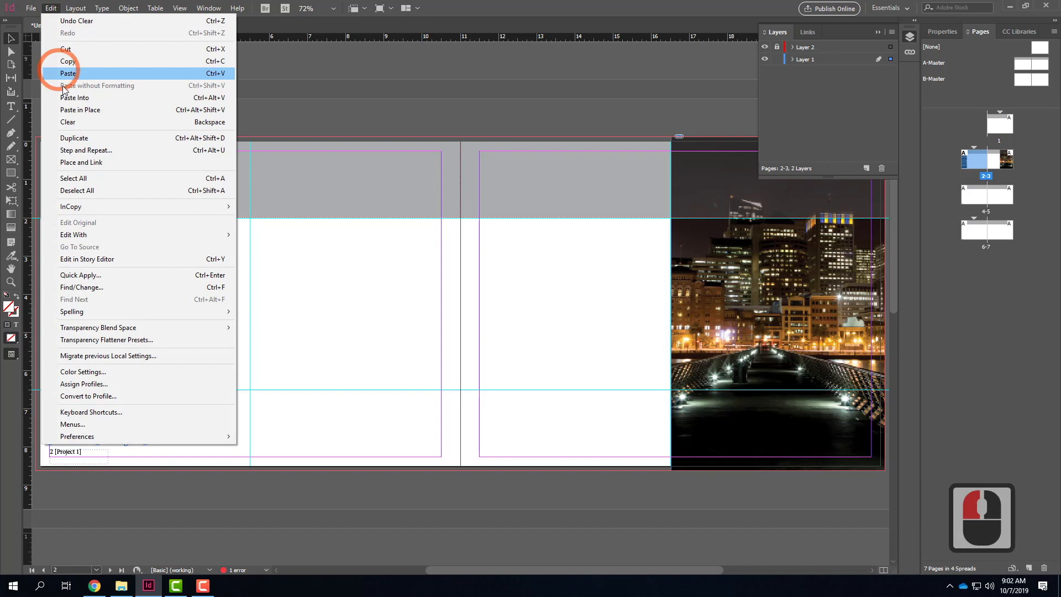
left_click(68, 73)
left_click(988, 221)
double_click(988, 222)
left_click(51, 8)
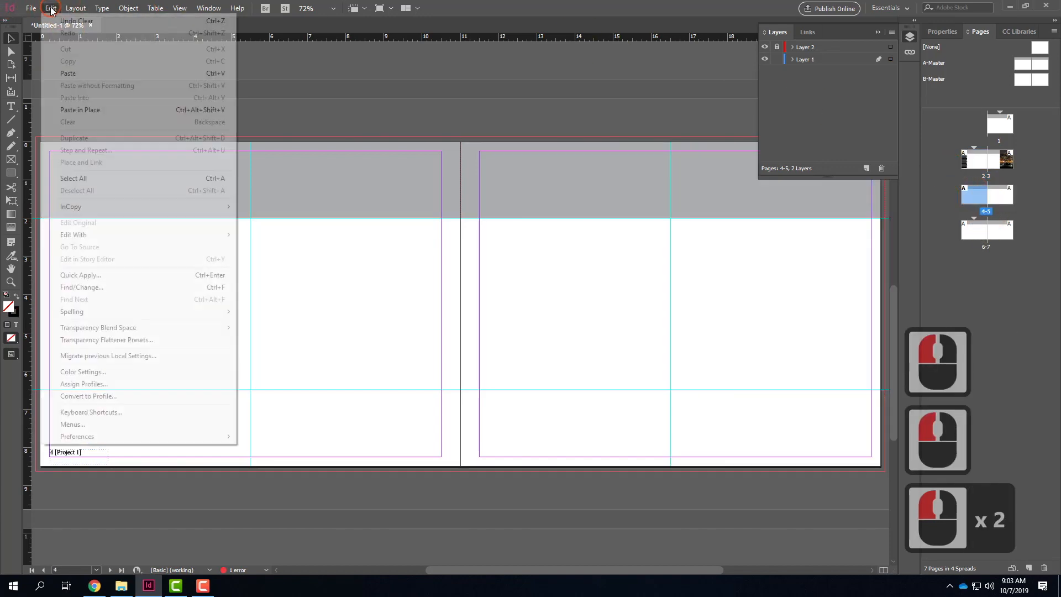
left_click(80, 110)
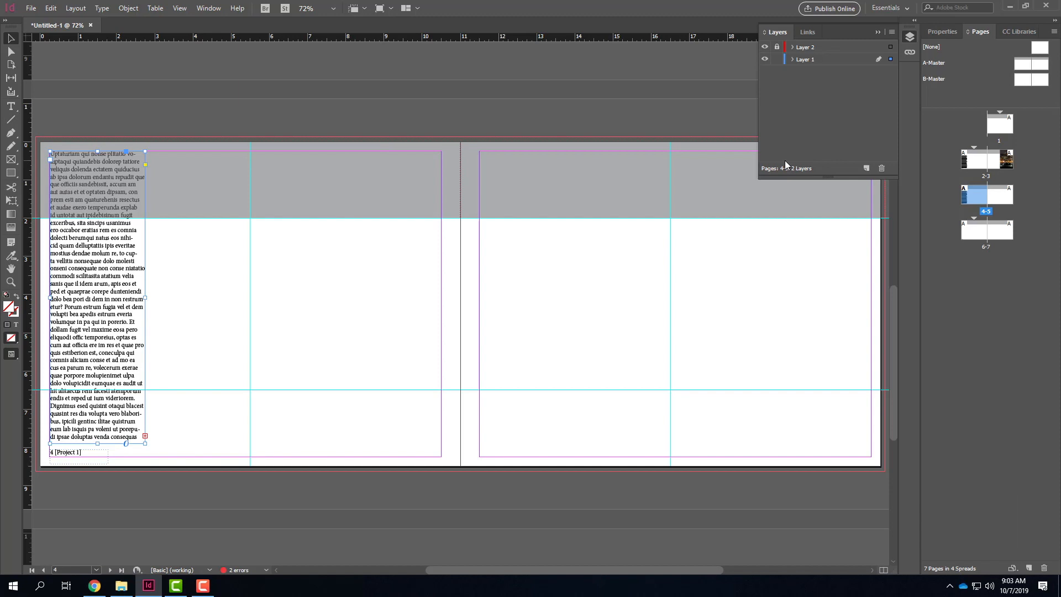
Step: Draw a rectangle about 3.1 in wide and 8.9 in tall along the outer edge of the B-Master's left page
double_click(1024, 78)
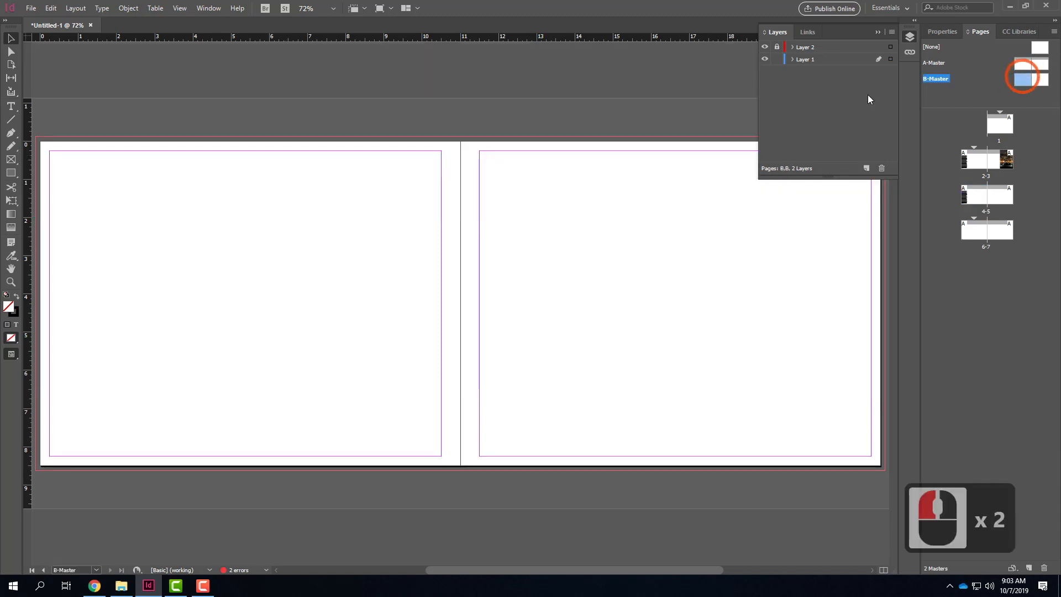
left_click(11, 173)
left_click_drag(32, 133, 194, 462)
key("ctrl+z")
left_click_drag(33, 136, 155, 478)
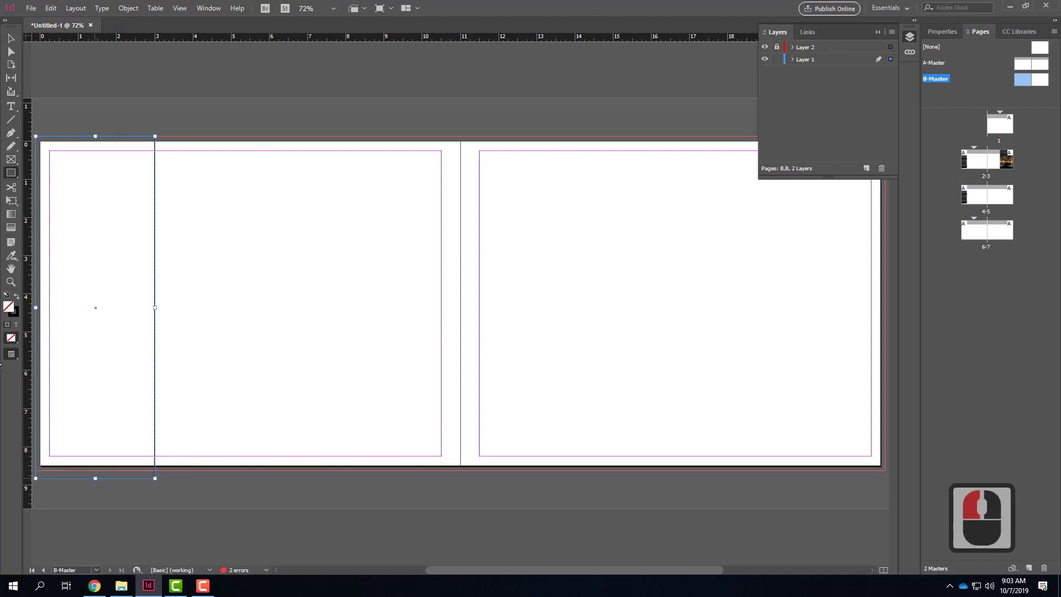
Step: Swap the rectangle's stroke and fill so only the fill is coloured, and set the fill's black value to 75%
left_click(17, 297)
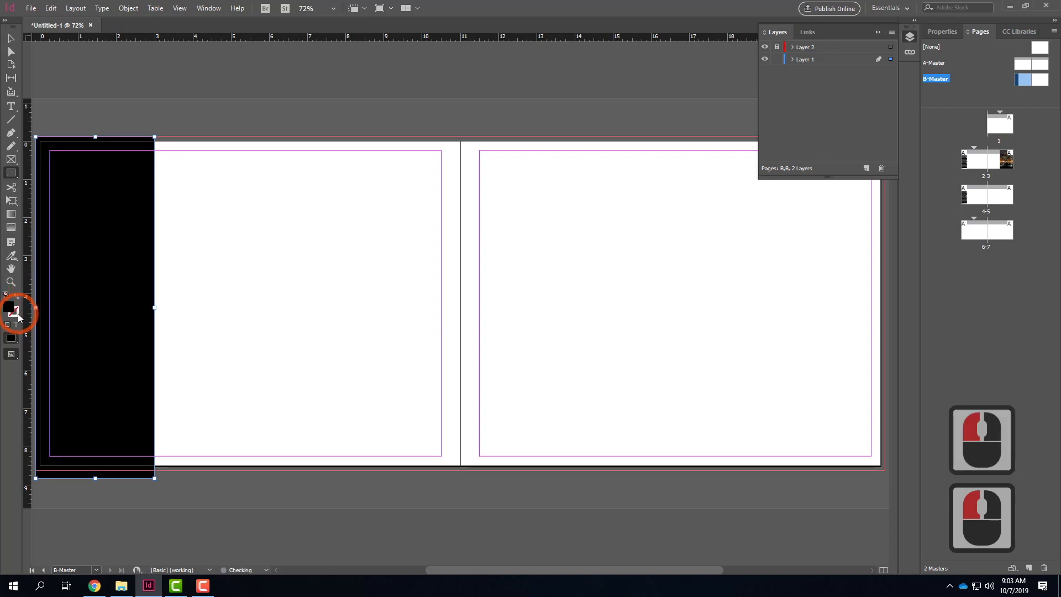
double_click(9, 306)
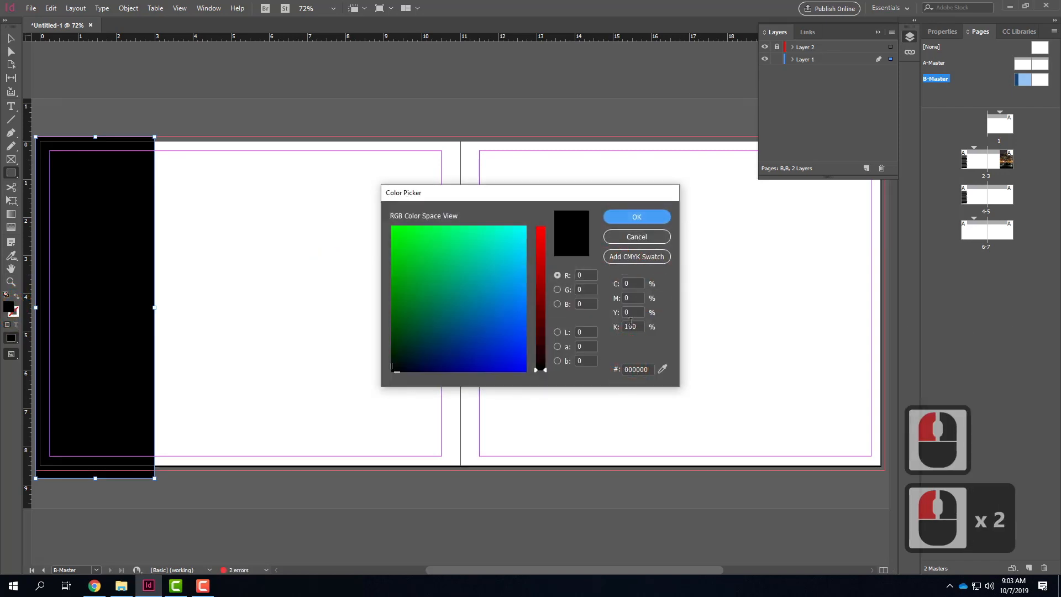
left_click(641, 326)
type("75")
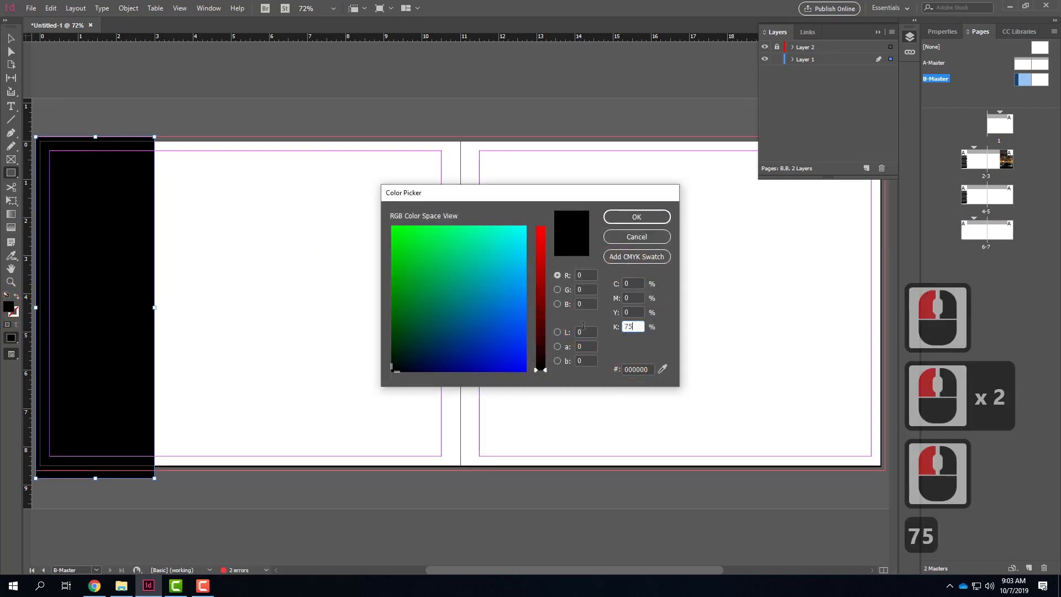
left_click(636, 216)
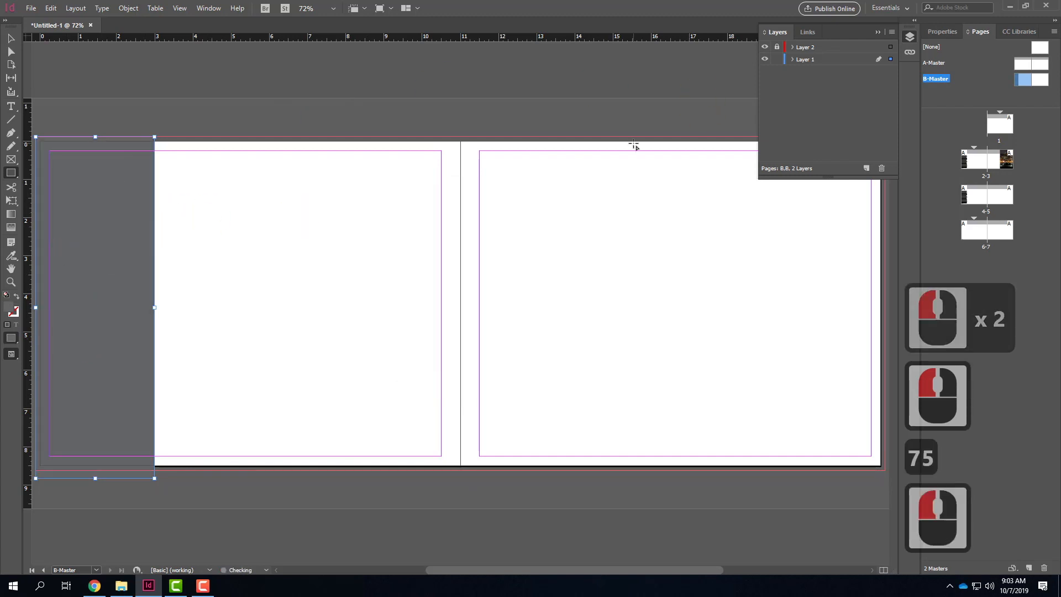
Step: Set the opacity of the grey rectangle on the B-Master to 75%
left_click(942, 31)
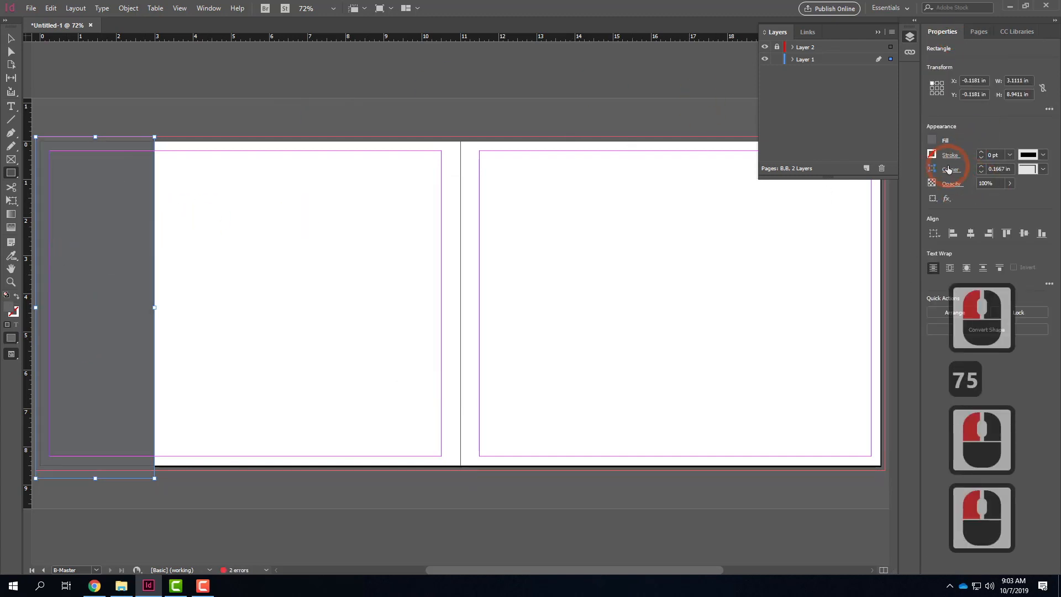
left_click(992, 183)
type("75")
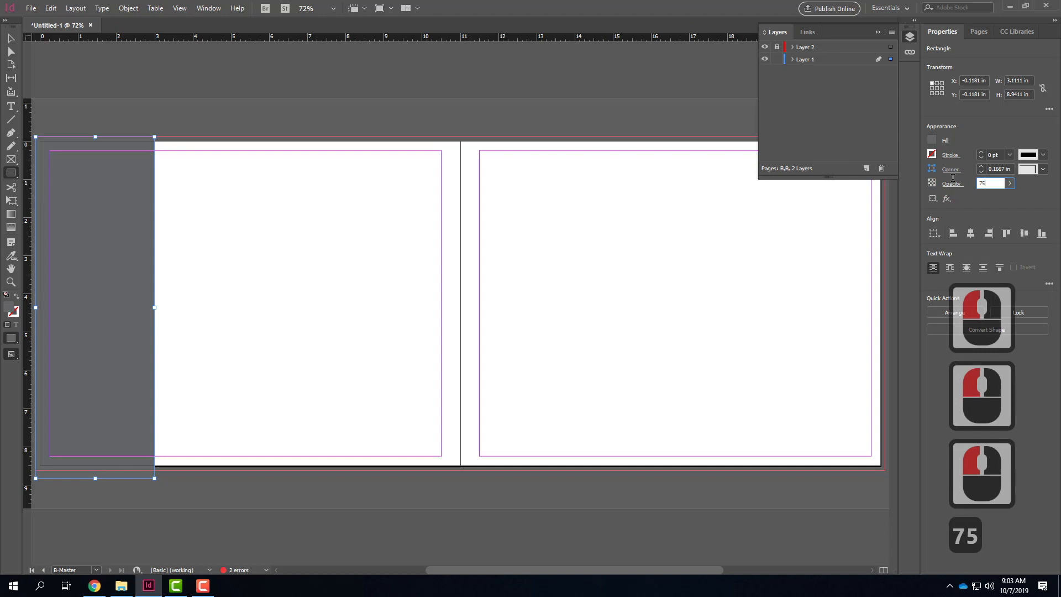
key("Tab")
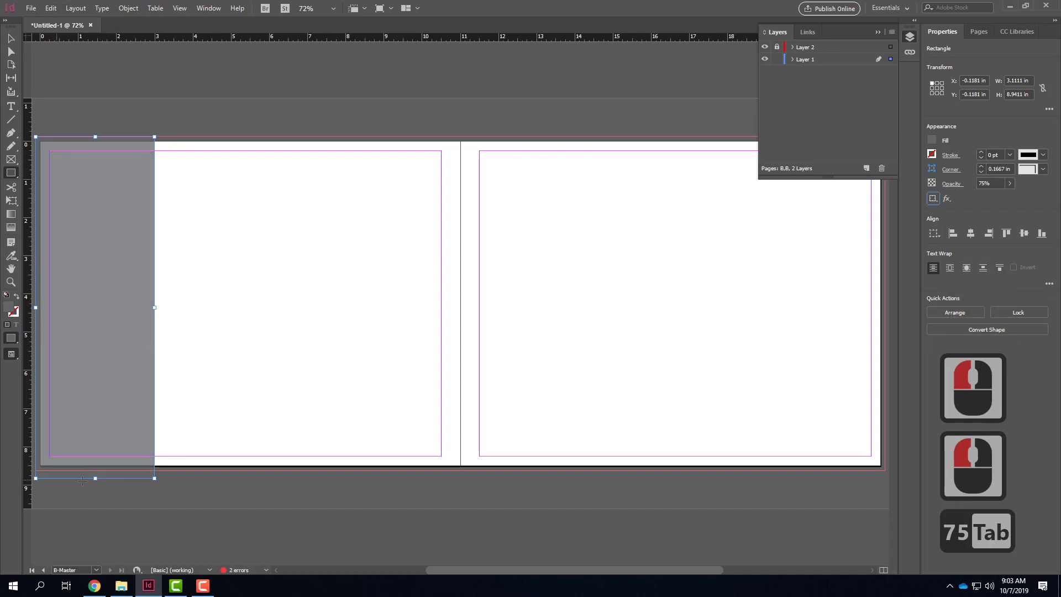
Step: Shorten the grey rectangle to the lower bleed line, about 8.74 in tall, and move it onto the unlocked Layer 2
left_click(10, 38)
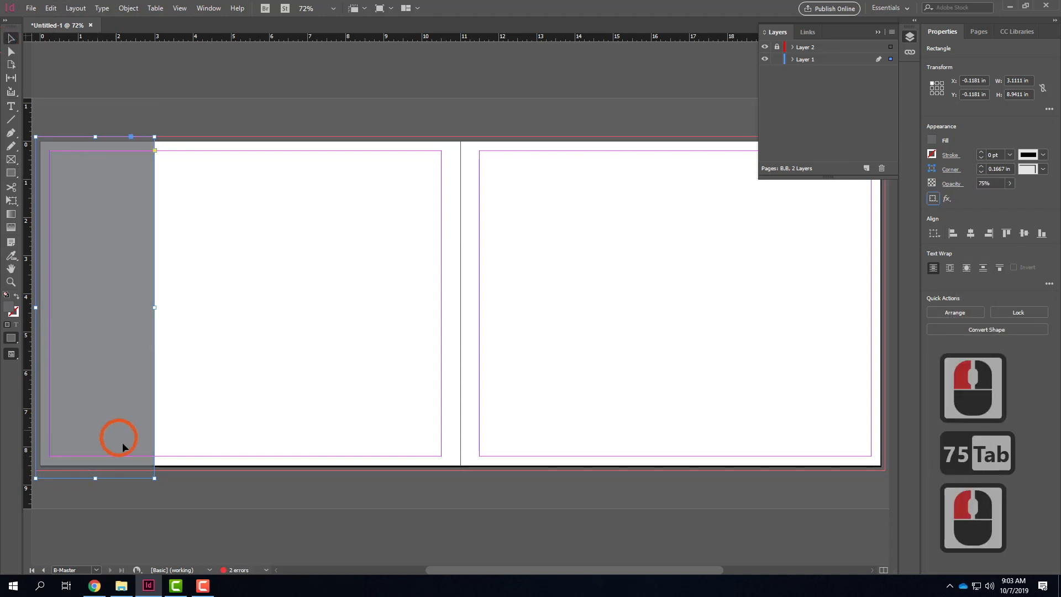
left_click_drag(96, 476, 95, 471)
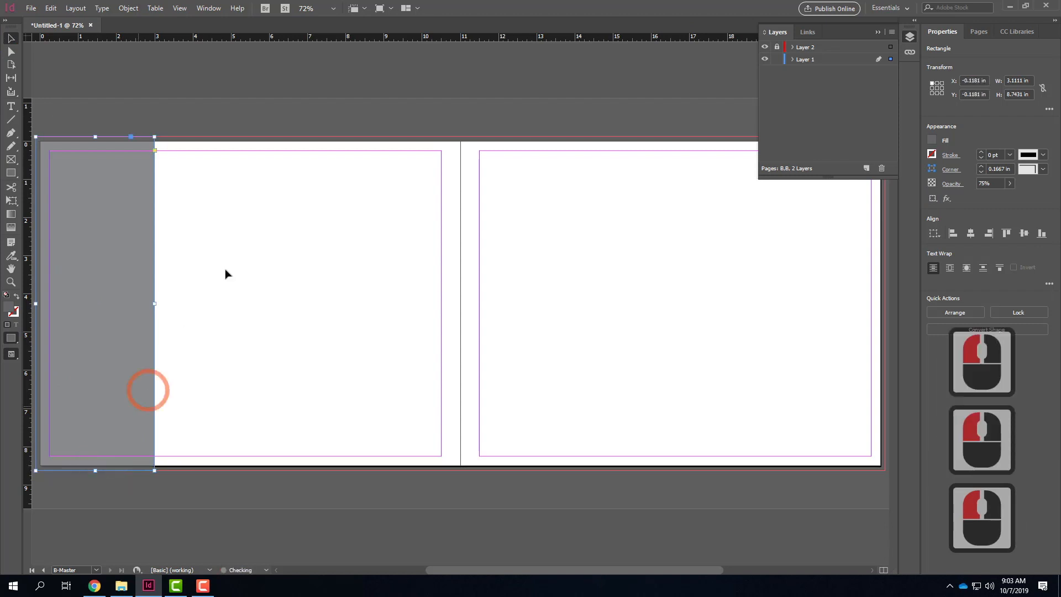
mouse_move(891, 58)
left_mouse_down()
mouse_move(906, 46)
mouse_move(890, 47)
left_mouse_up()
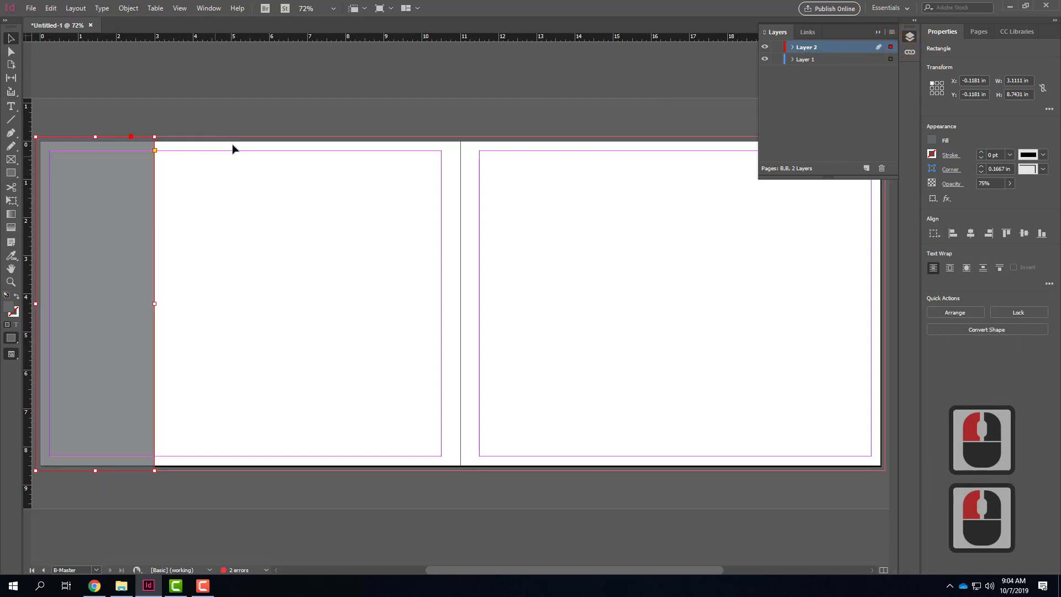
Step: Apply the B-Master to pages 6-7
left_click(980, 31)
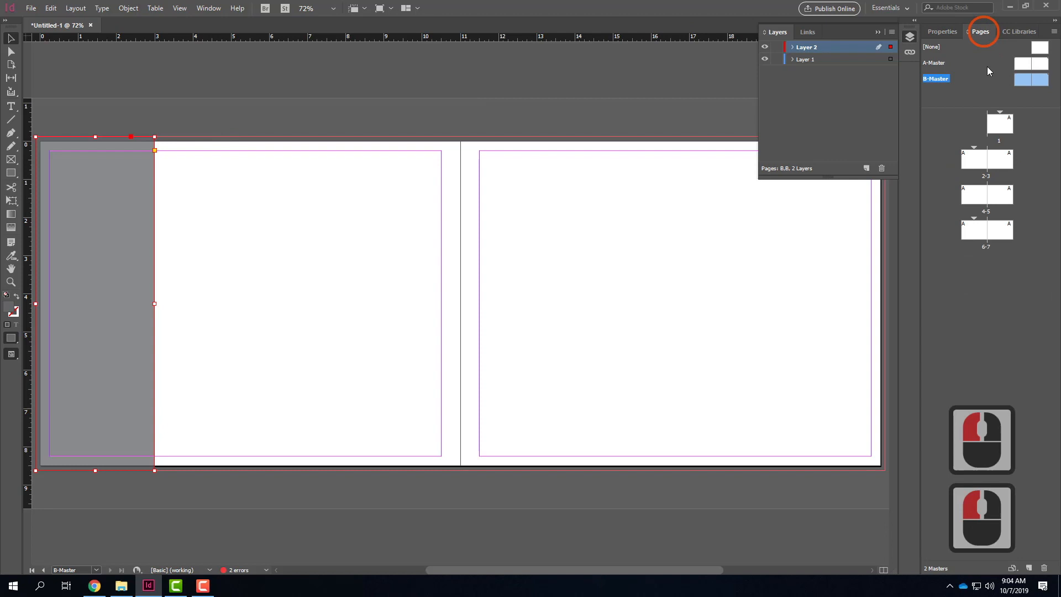
double_click(977, 233)
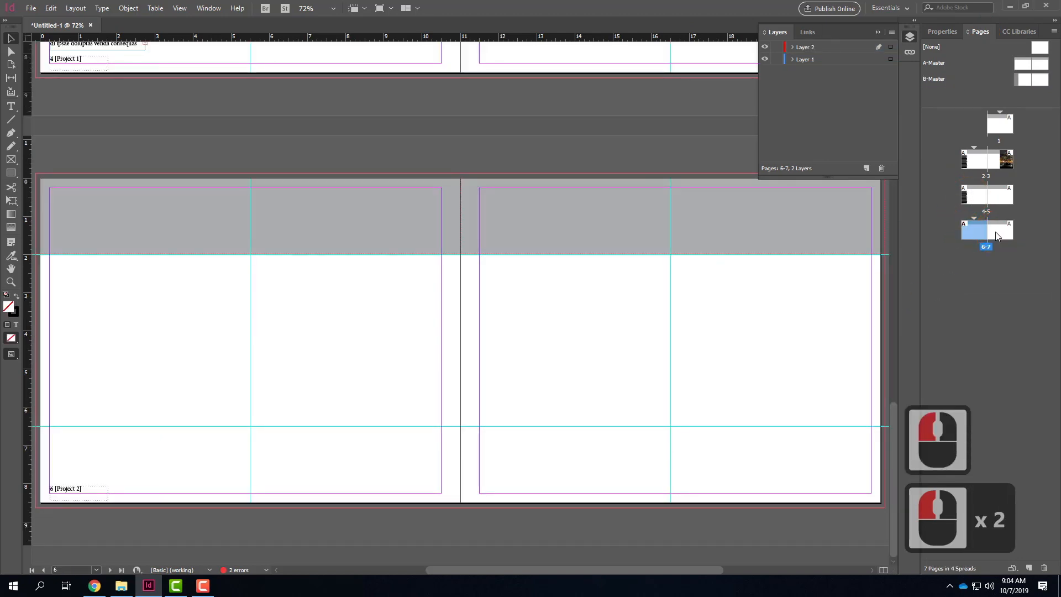
left_click(996, 232, "shift")
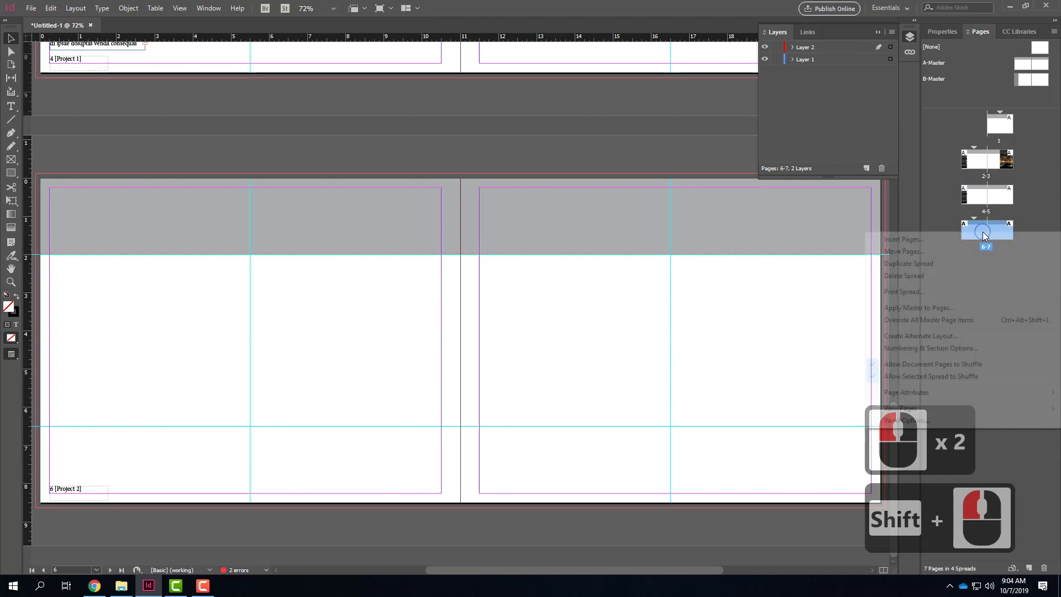
right_click(983, 231)
left_click(980, 307)
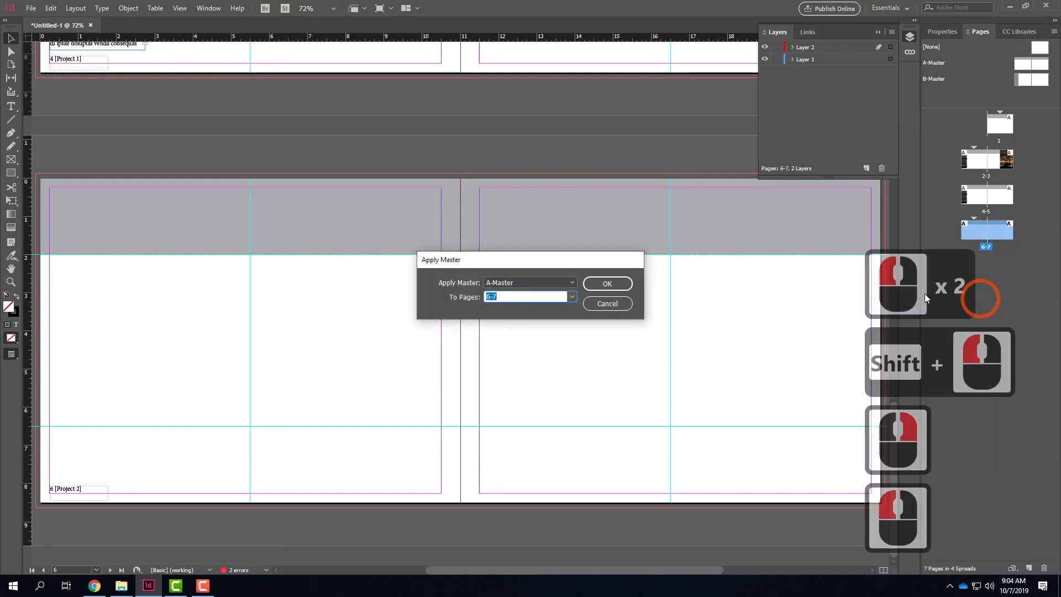
left_click(554, 282)
left_click(539, 319)
left_click(608, 283)
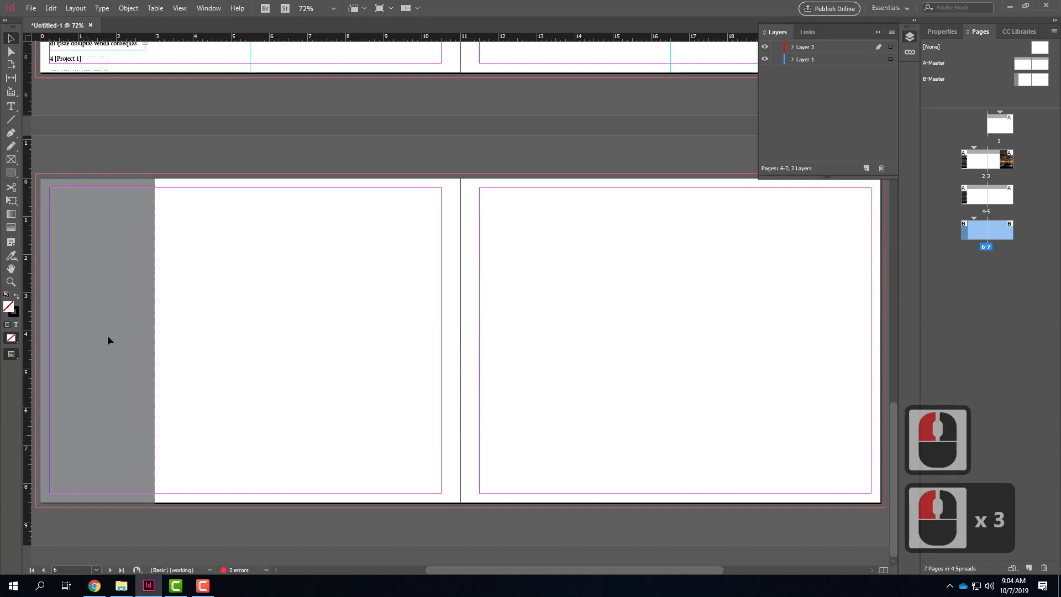
Step: Copy the placeholder text frame on page 4 and return to page 6
scroll(160, 273, "up", 5)
left_click(65, 154)
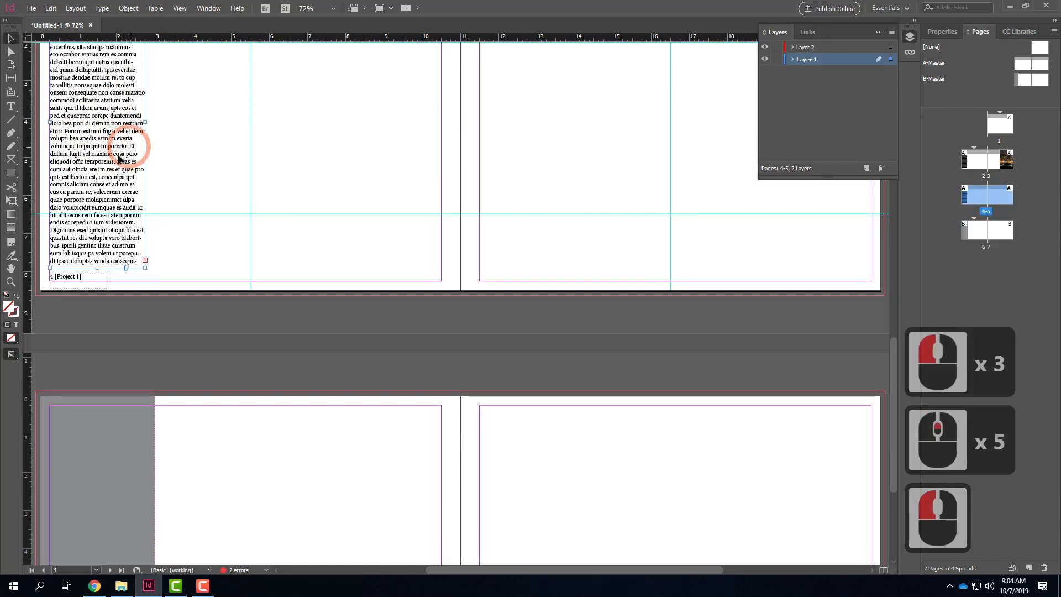
key("ctrl+c")
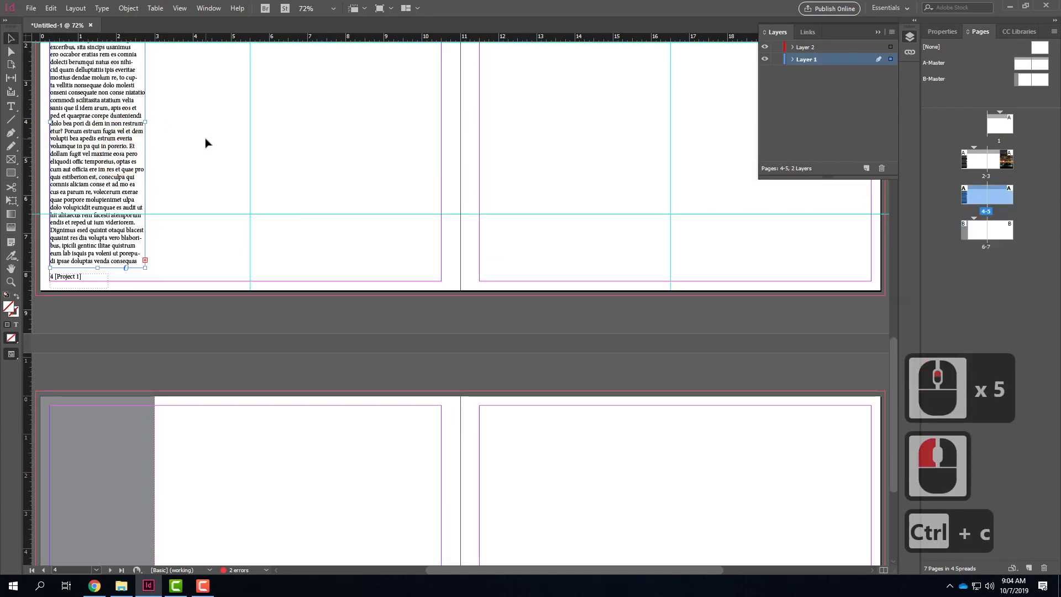
scroll(204, 140, "down", 8)
left_click(48, 8)
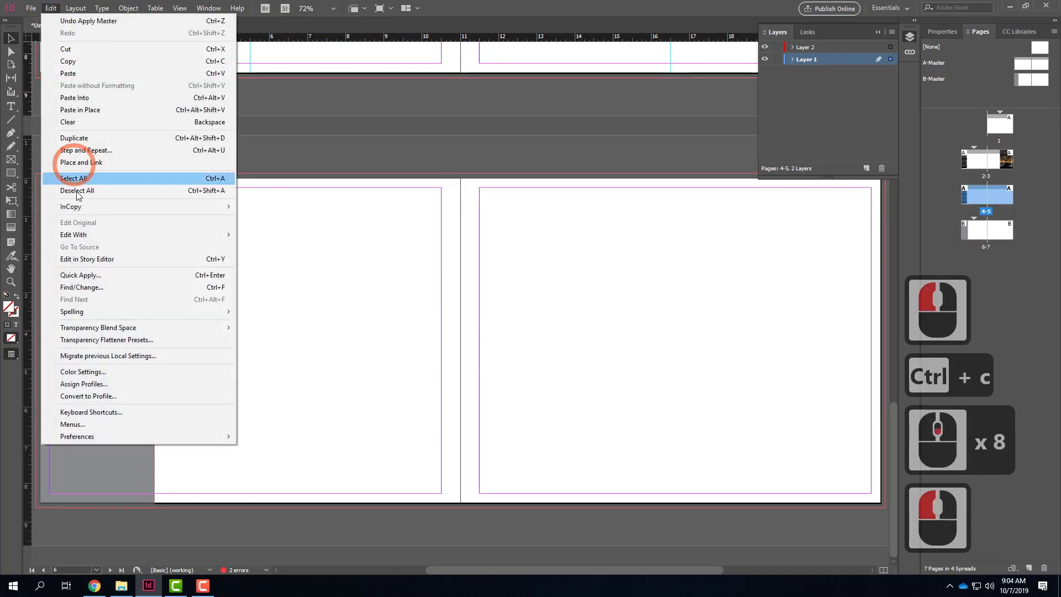
left_click(98, 110)
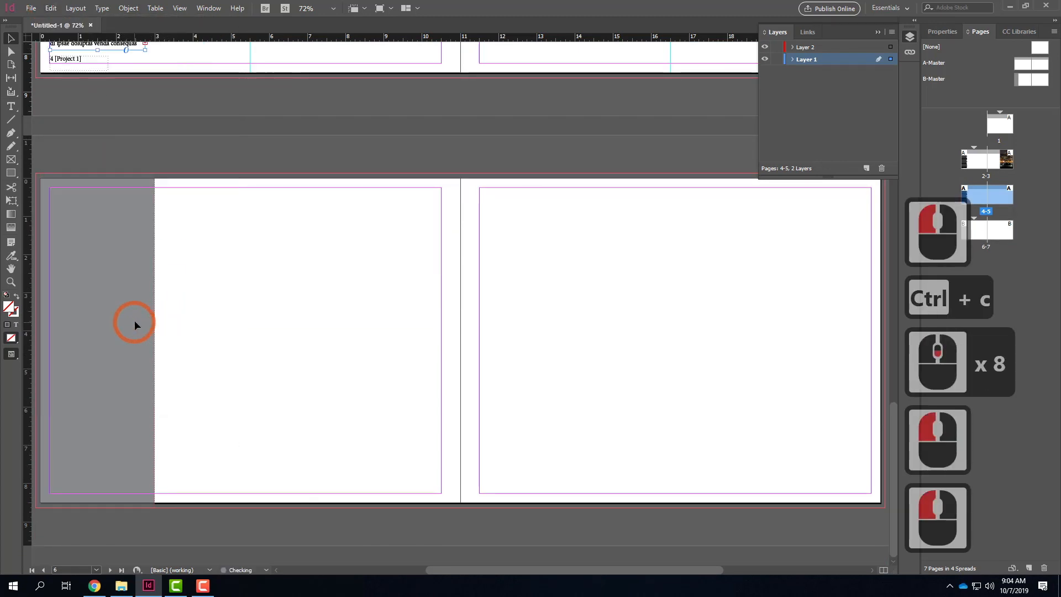
key("ctrl+z")
Step: Make the 6-7 spread active and paste the copied text frame in place on page 6
left_click(184, 220)
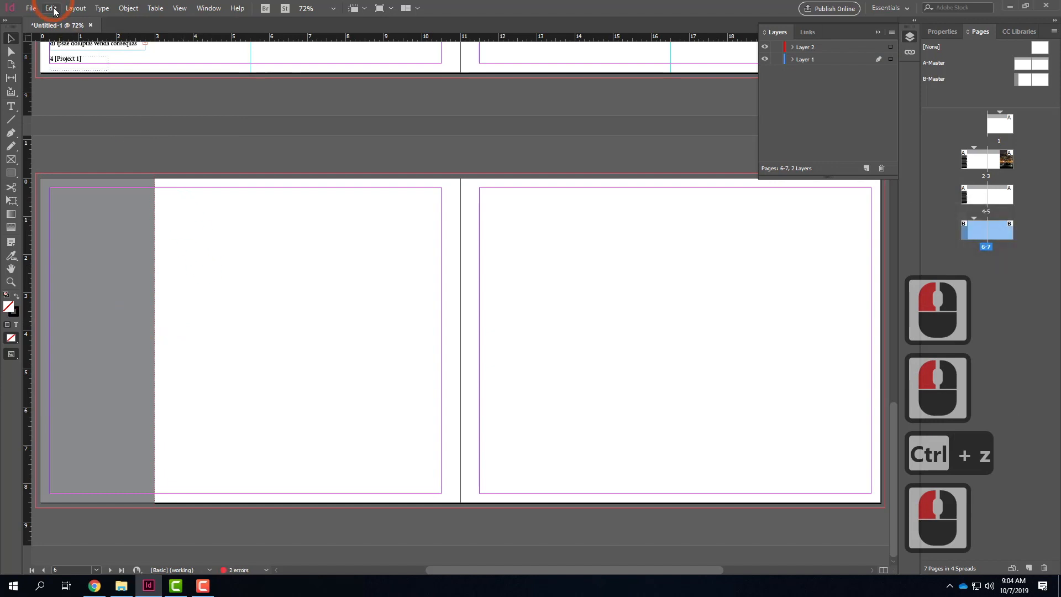
left_click(50, 7)
left_click(94, 110)
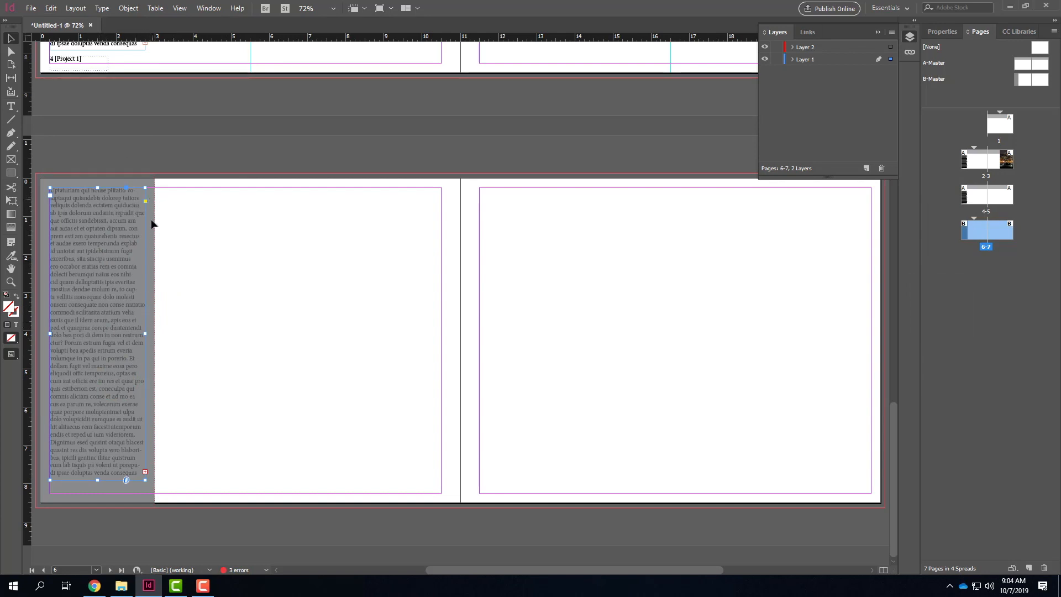
Step: Create a new layer above Layer 2 and move page 6's text frame onto it, in front of the grey bar
left_click(867, 168)
left_click_drag(839, 55, 834, 44)
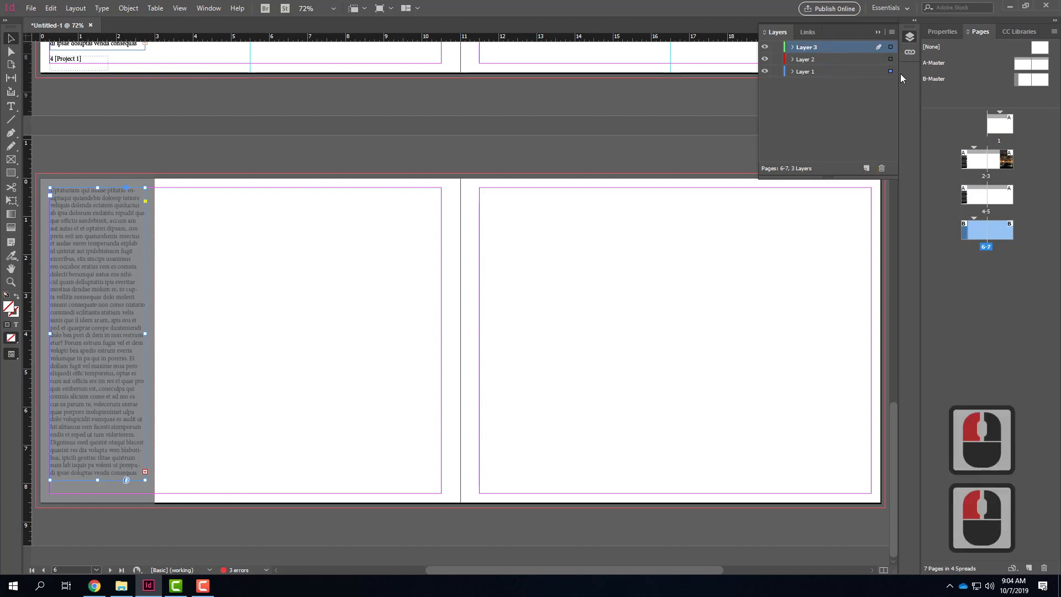
left_click_drag(892, 74, 891, 47)
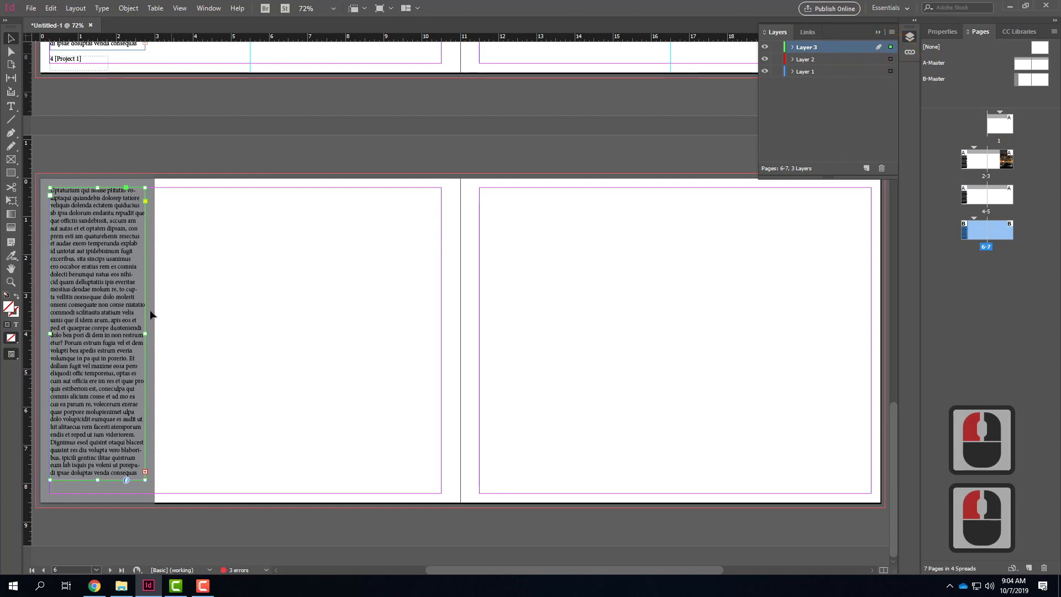
left_click(534, 294)
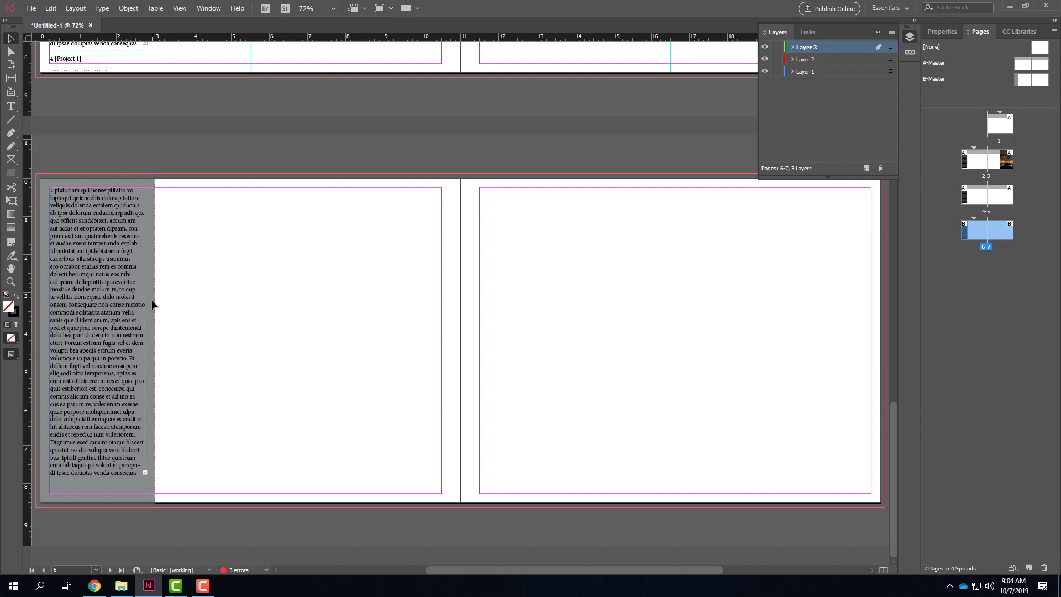
Step: Check which layer holds page 6's text frame, and highlight Layer 1 and Layer 2 for comparison
left_click(117, 262)
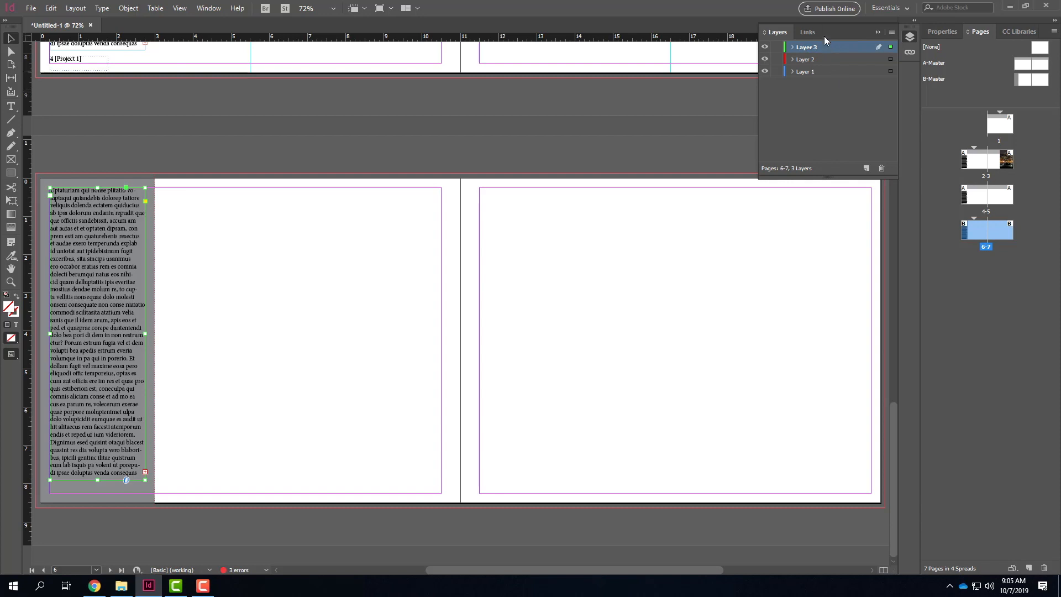
left_click(817, 72)
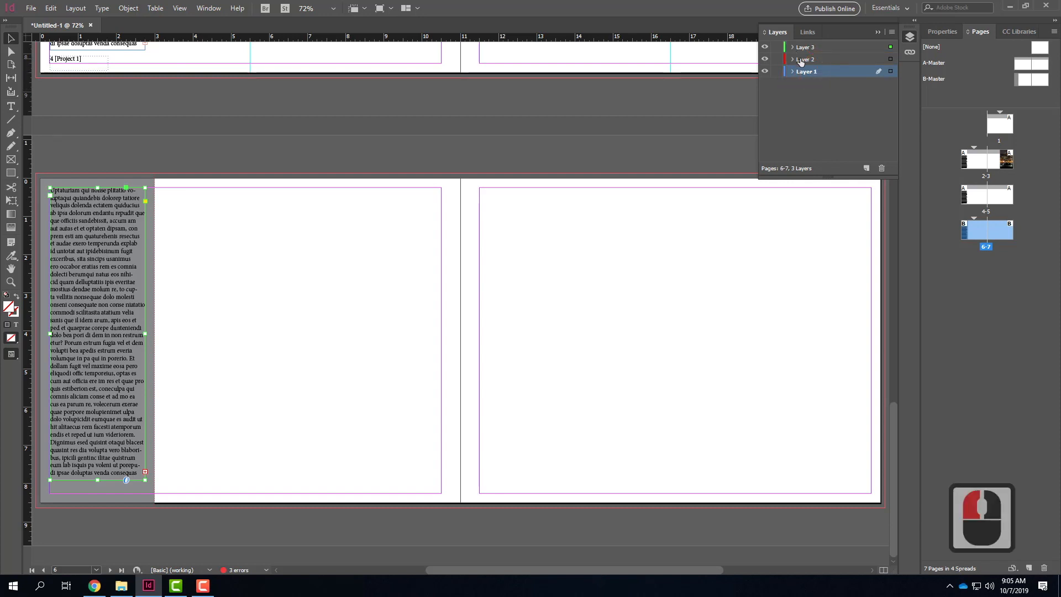
left_click(837, 61)
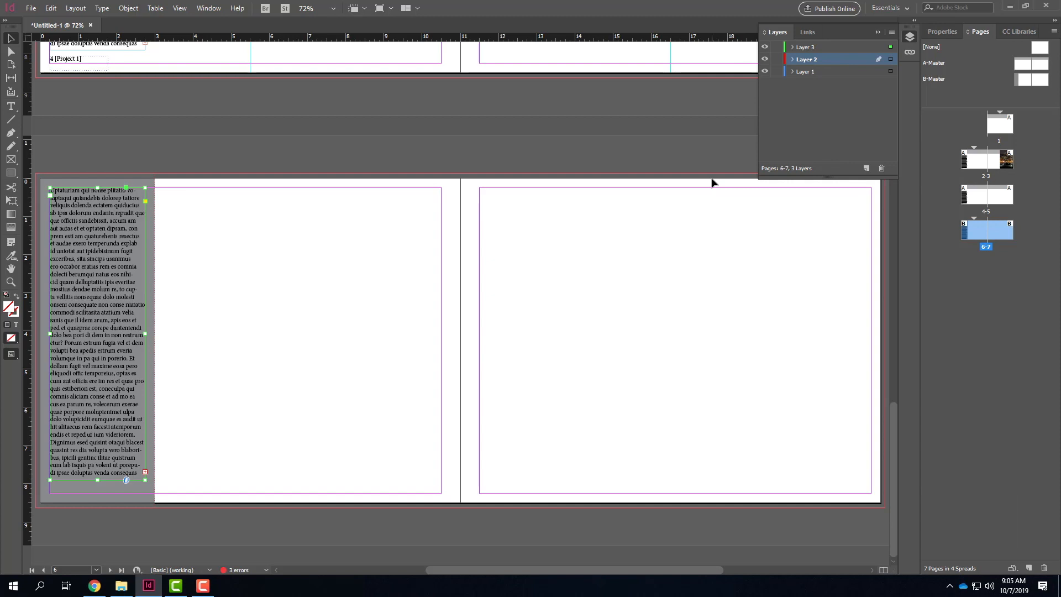
Step: Copy the page-number and section text frame from the A-Master spread
double_click(1021, 66)
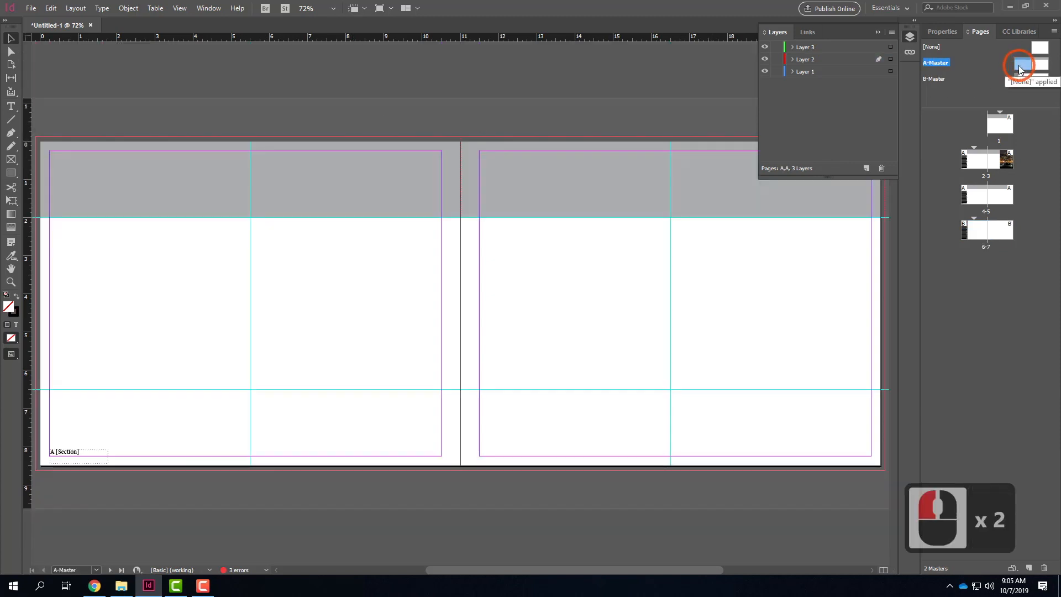
left_click(78, 452)
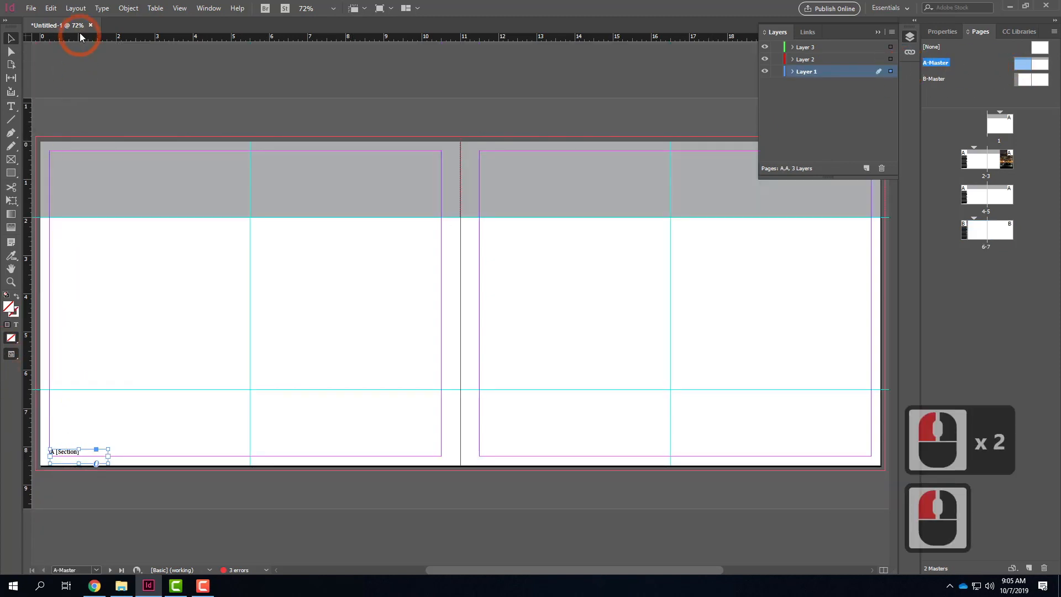
left_click(51, 8)
left_click(65, 63)
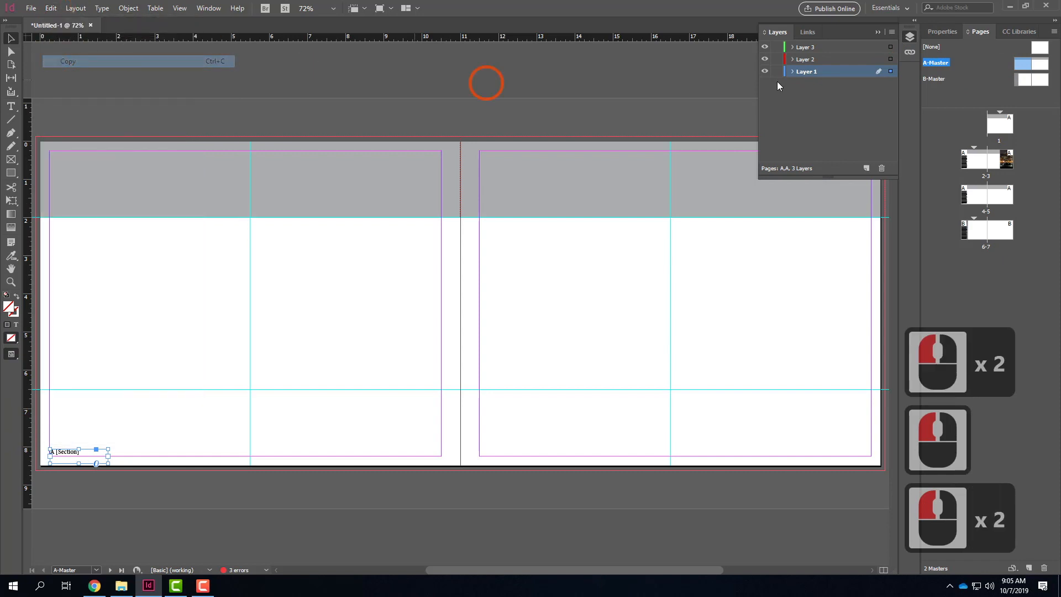
Step: Paste the copied page-number frame in place on the B-Master spread and move it to Layer 3, in front of the grey bar
double_click(1024, 80)
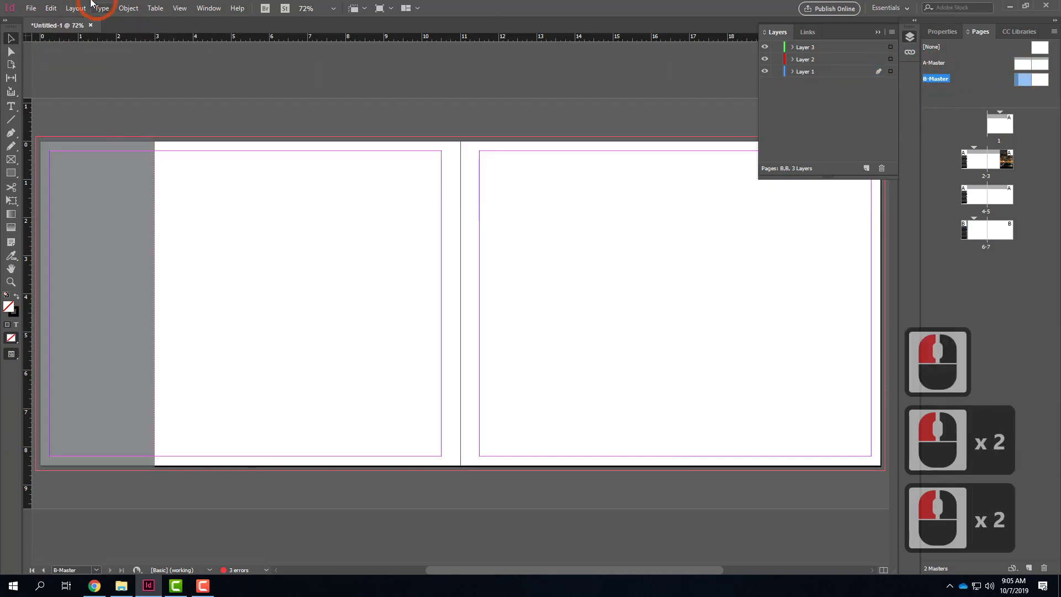
left_click(50, 7)
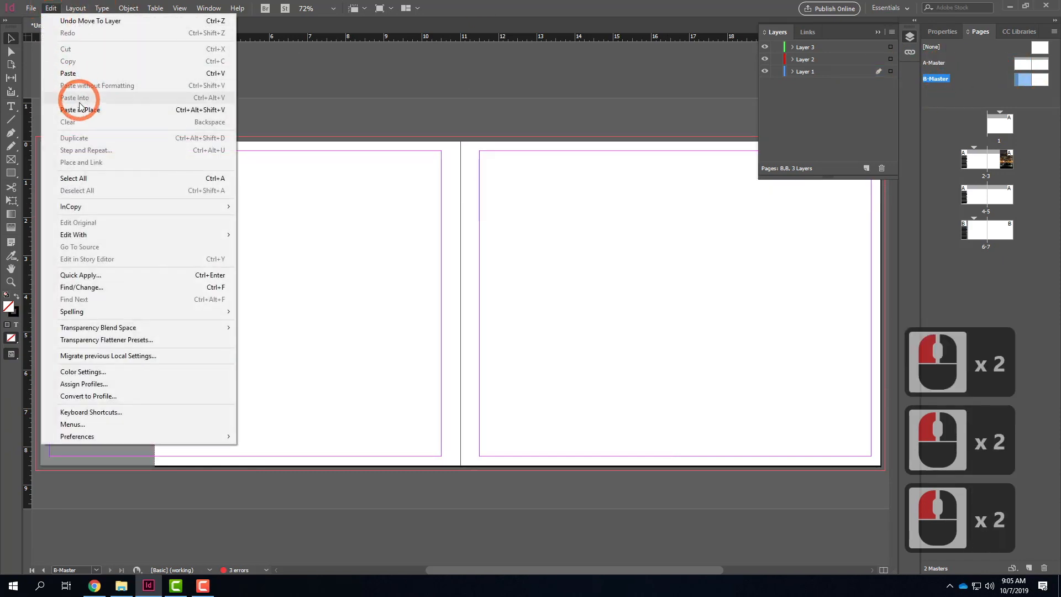
left_click(72, 110)
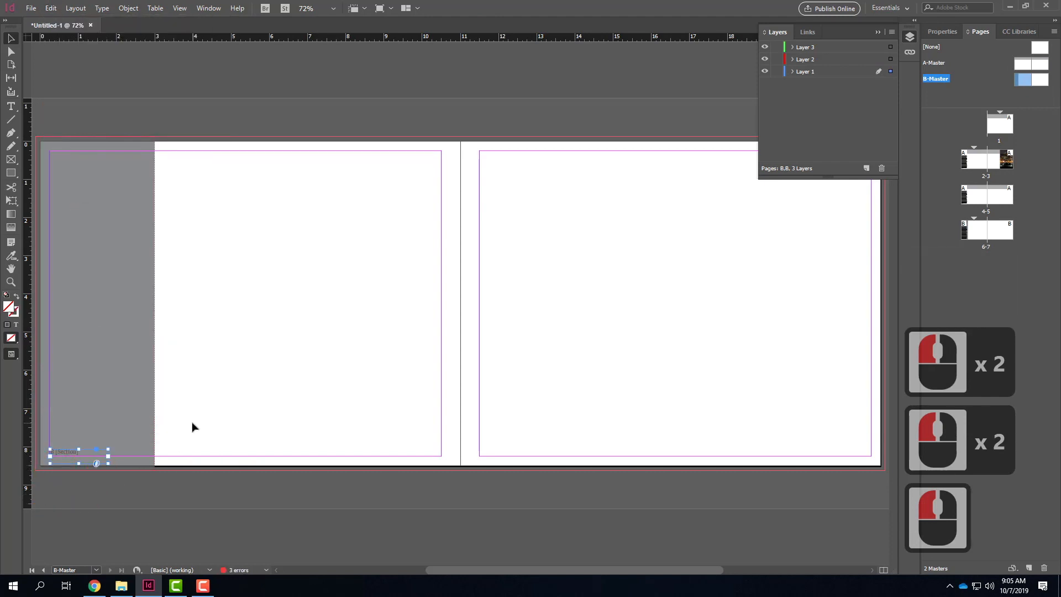
left_click_drag(890, 71, 891, 47)
left_click(157, 130)
left_click(73, 513)
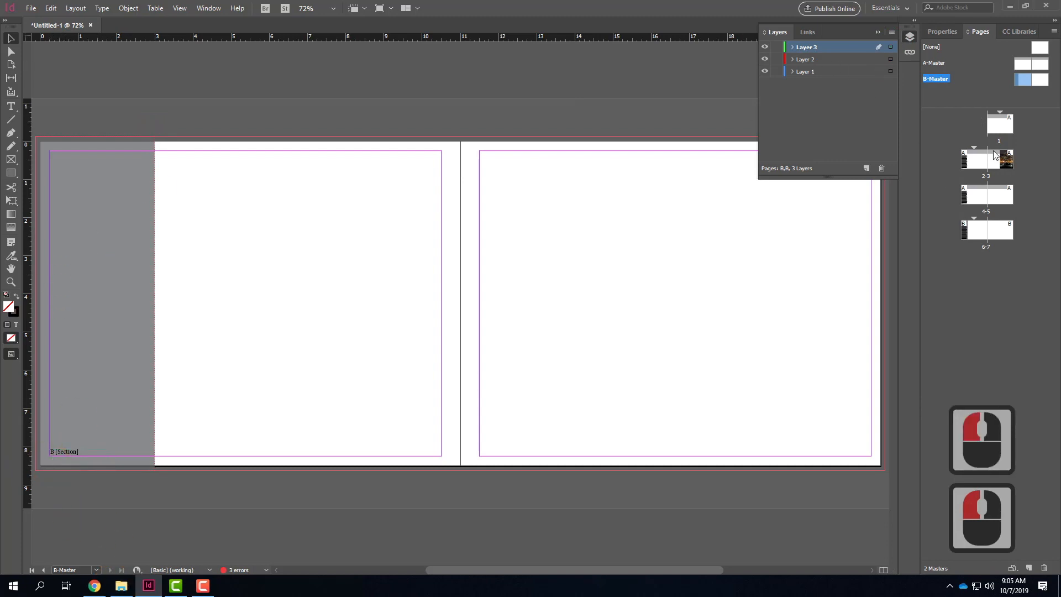
Step: On page 6, add two blank lines before the placeholder text and lower its frame's top edge to about 1.7 in down the page
double_click(977, 228)
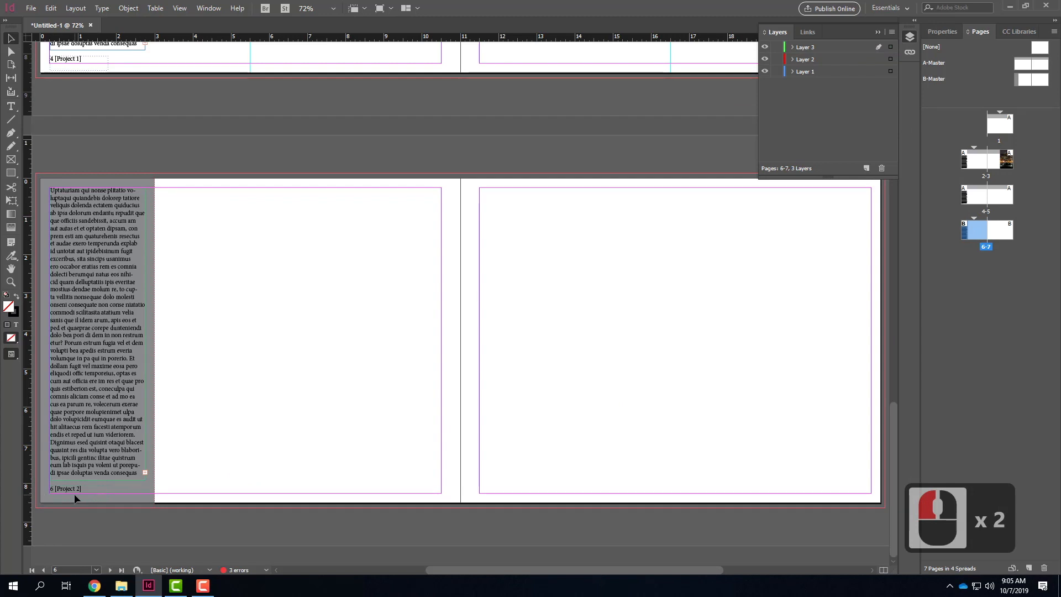
left_click(89, 277)
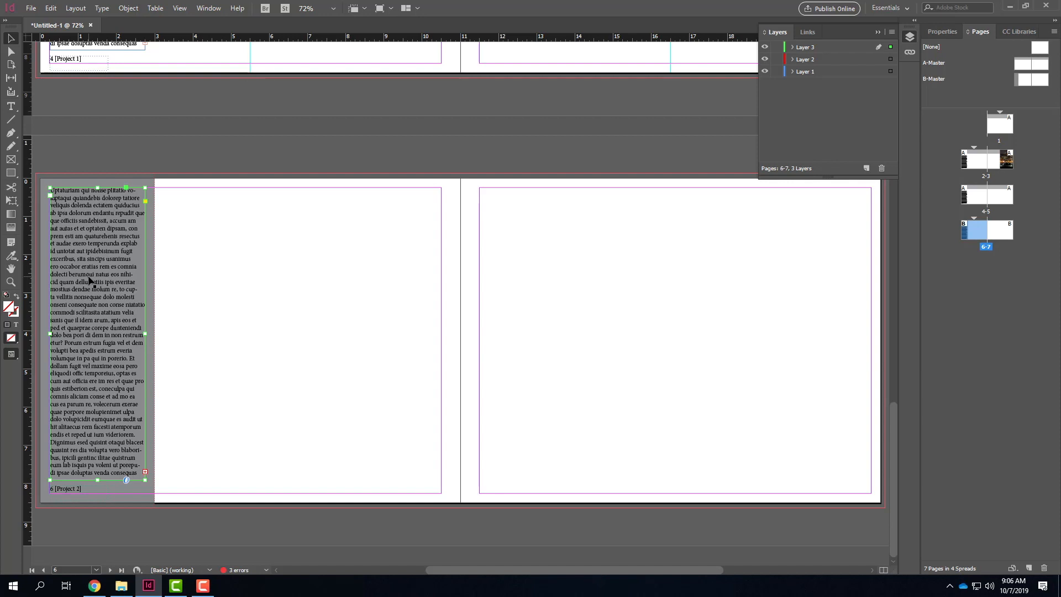
triple_click(51, 189)
left_click(51, 189)
key("Return")
key("Return")
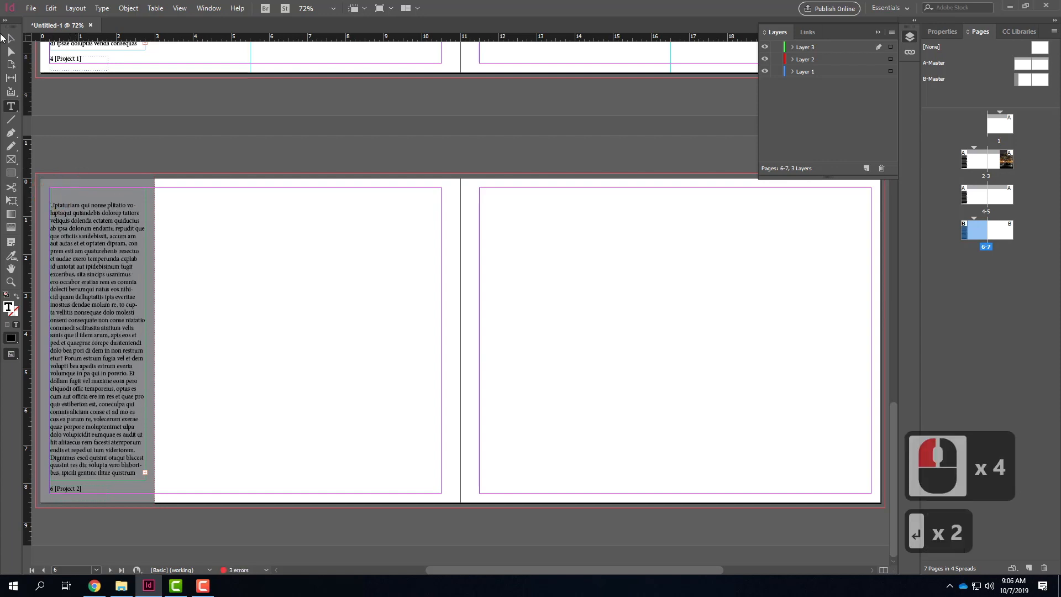
left_click(10, 38)
left_click_drag(97, 188, 97, 242)
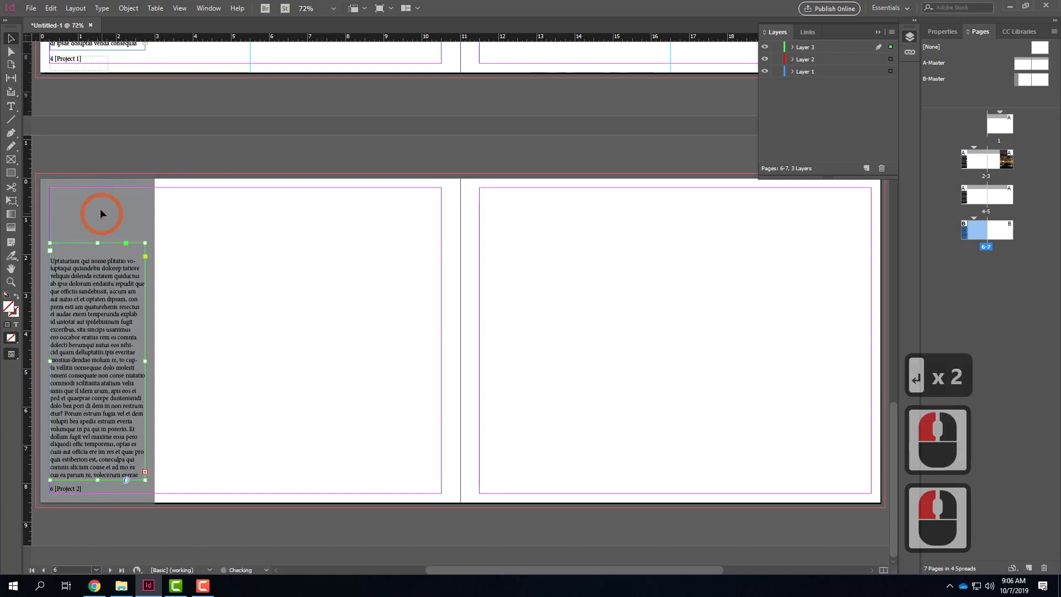
Step: Draw a text frame about 1.7 in tall in the white upper area of page 6 and enter "PROJECT 1" in it
left_click(11, 107)
left_click_drag(200, 211, 311, 276)
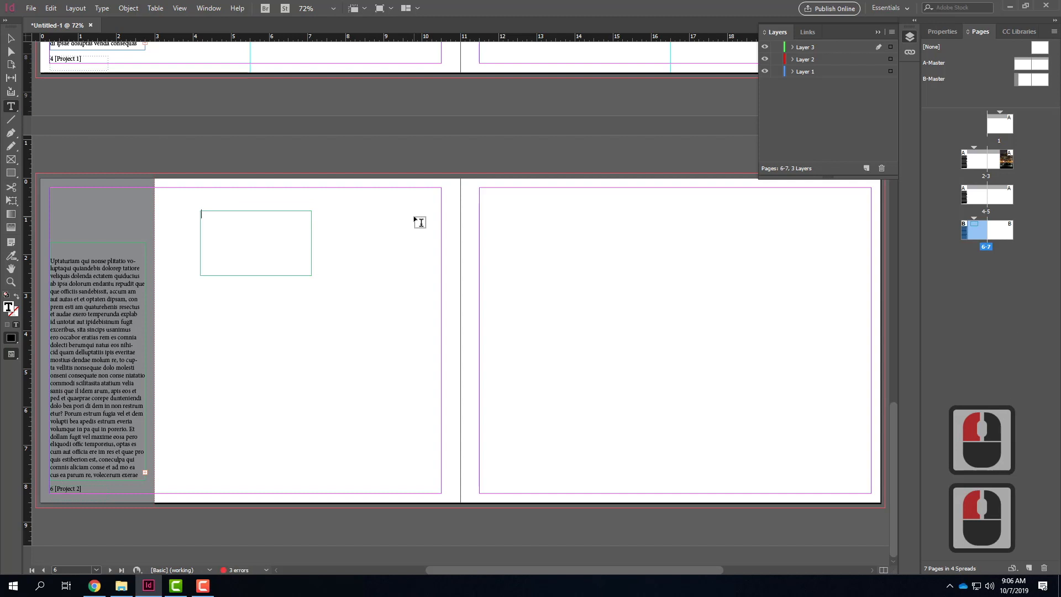
type("PROJECt")
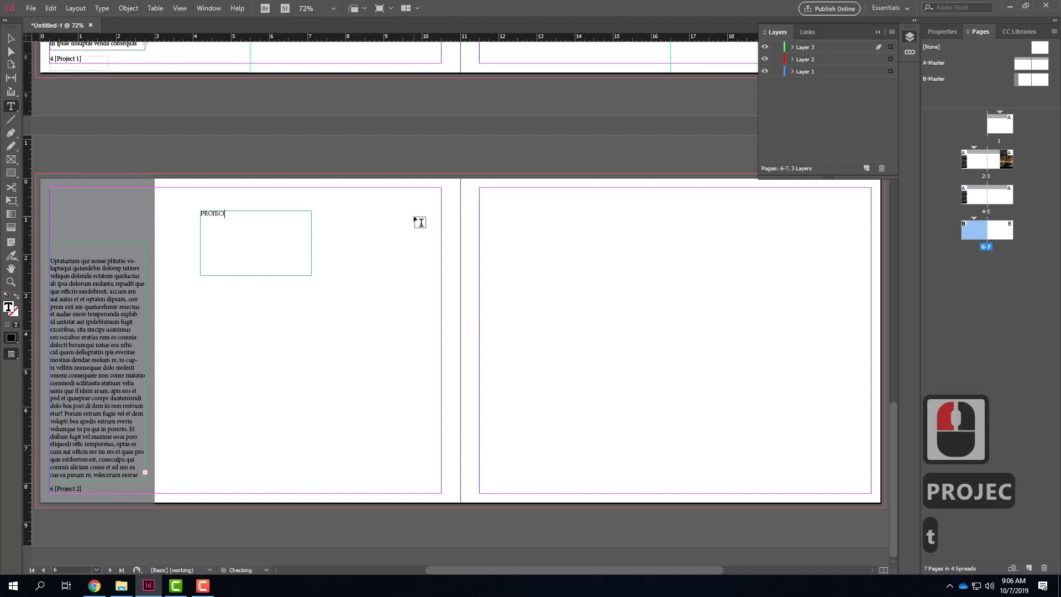
key("BackSpace")
type("T 1")
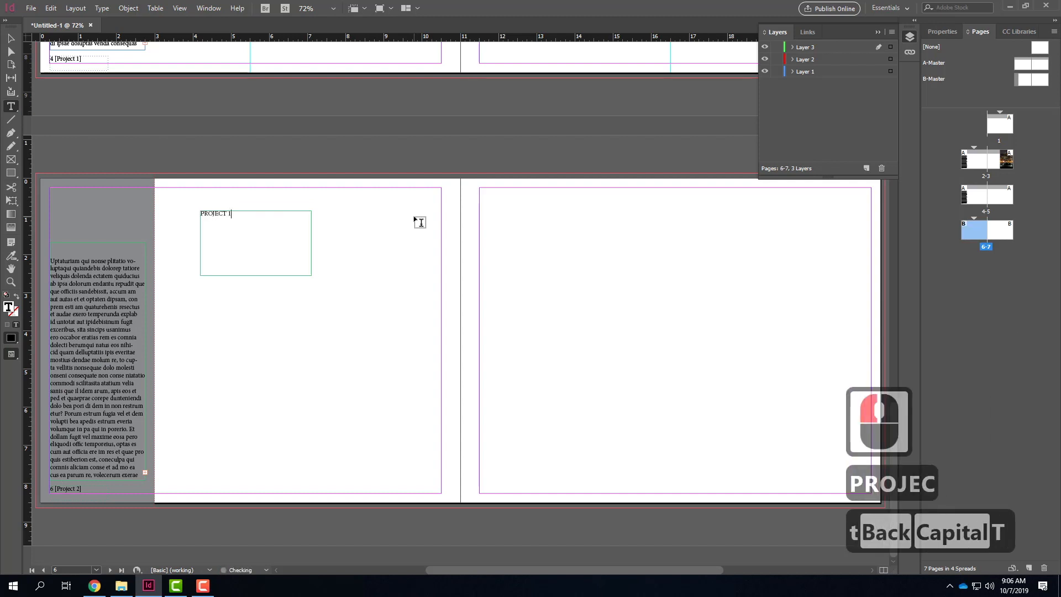
Step: Select the PROJECT 1 text and switch to the Typography workspace
triple_click(216, 214)
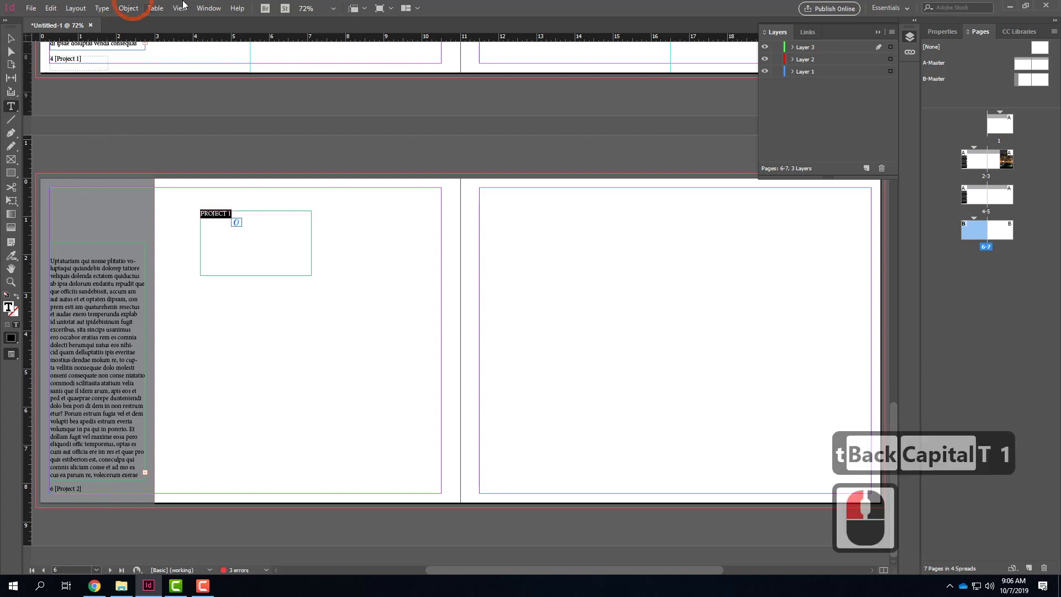
left_click(75, 9)
left_click(76, 8)
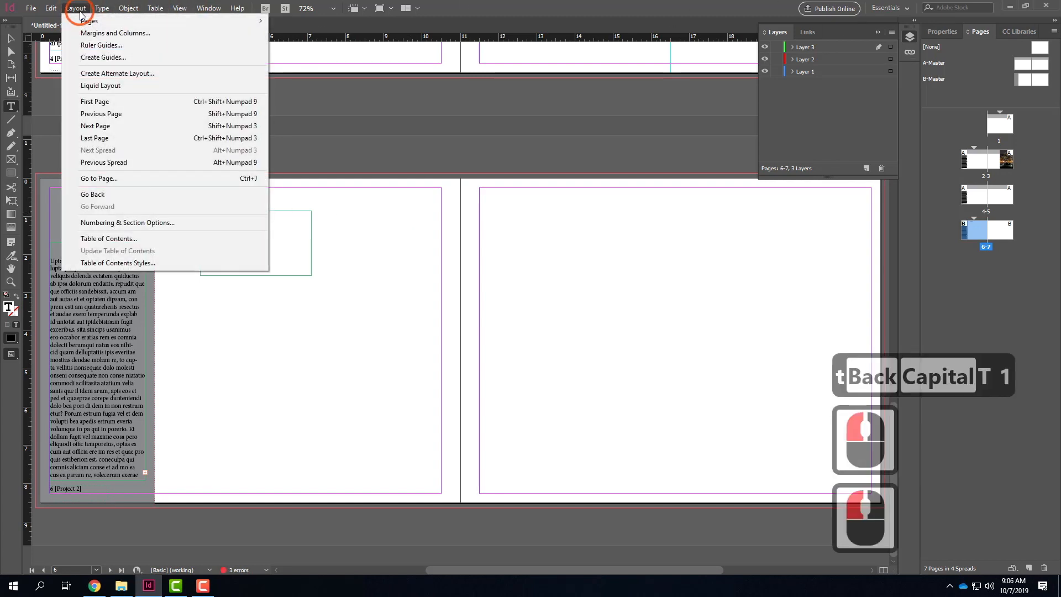
left_click(906, 10)
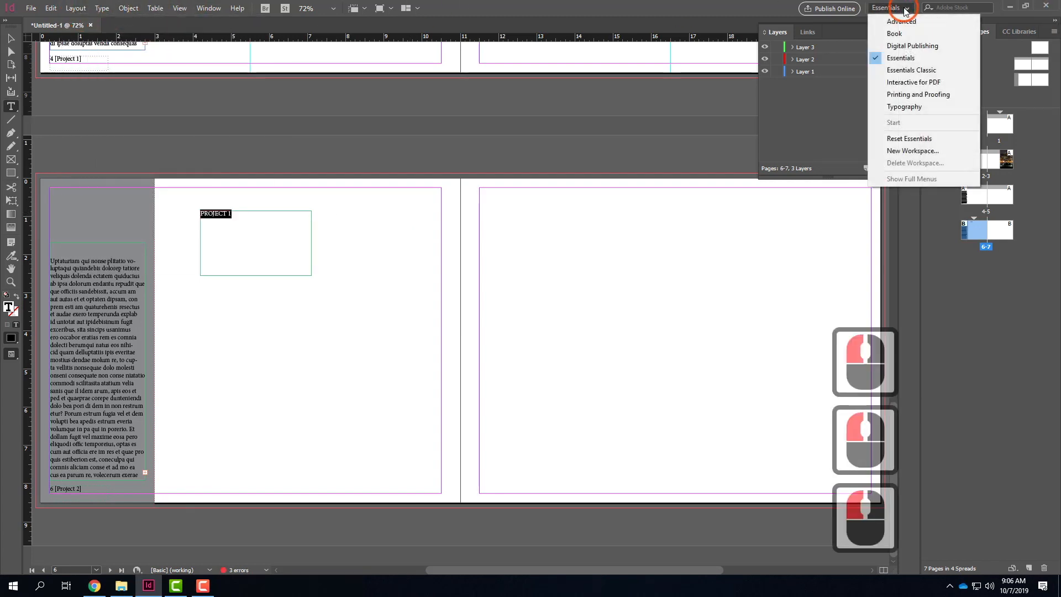
left_click(913, 107)
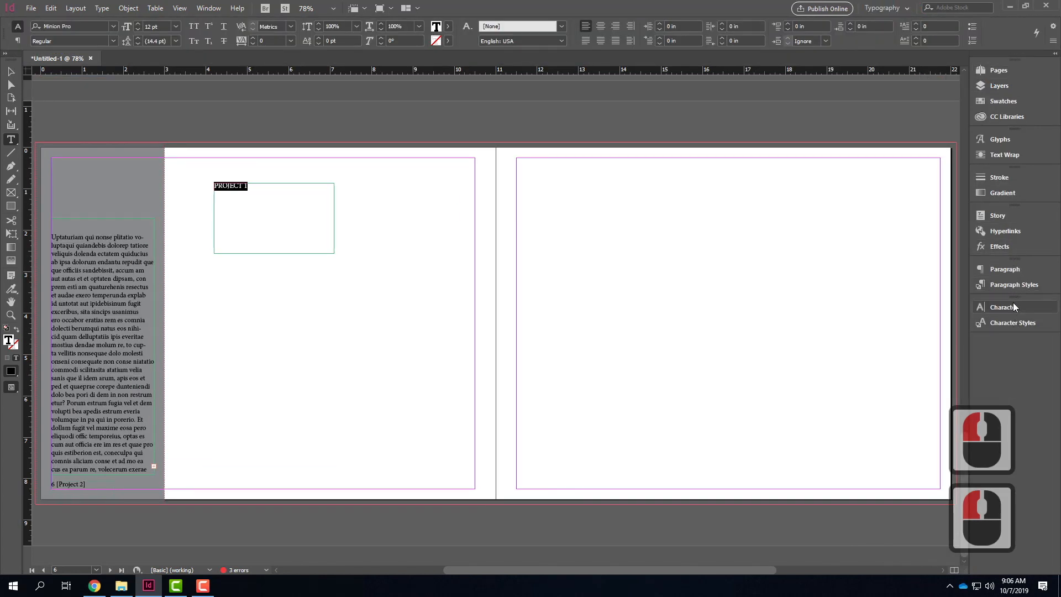
Step: Set the font of the PROJECT 1 title to Franklin Gothic Heavy
left_click(1013, 307)
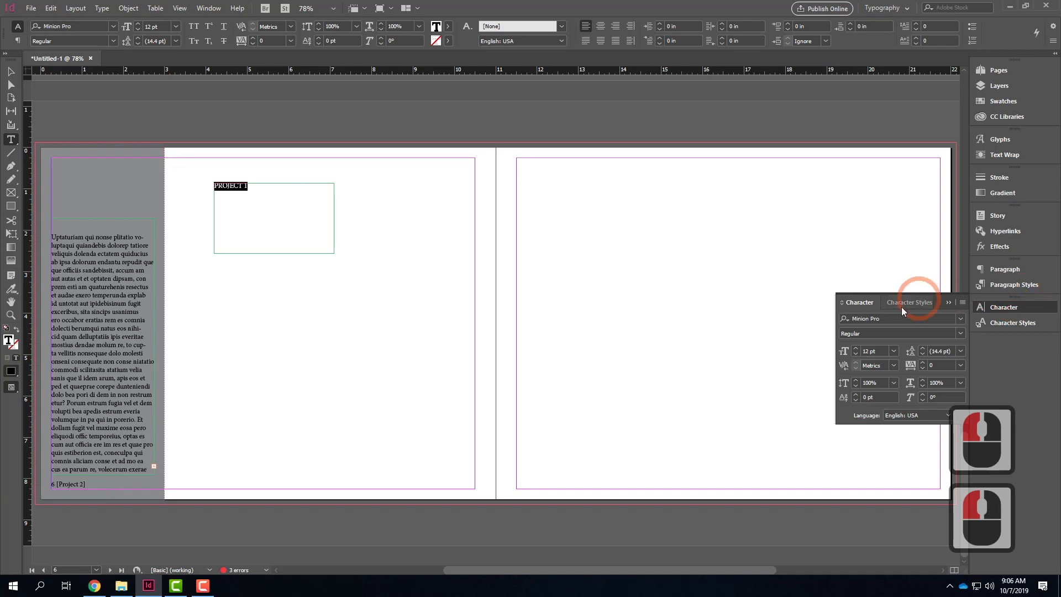
left_click(961, 319)
left_click(962, 319)
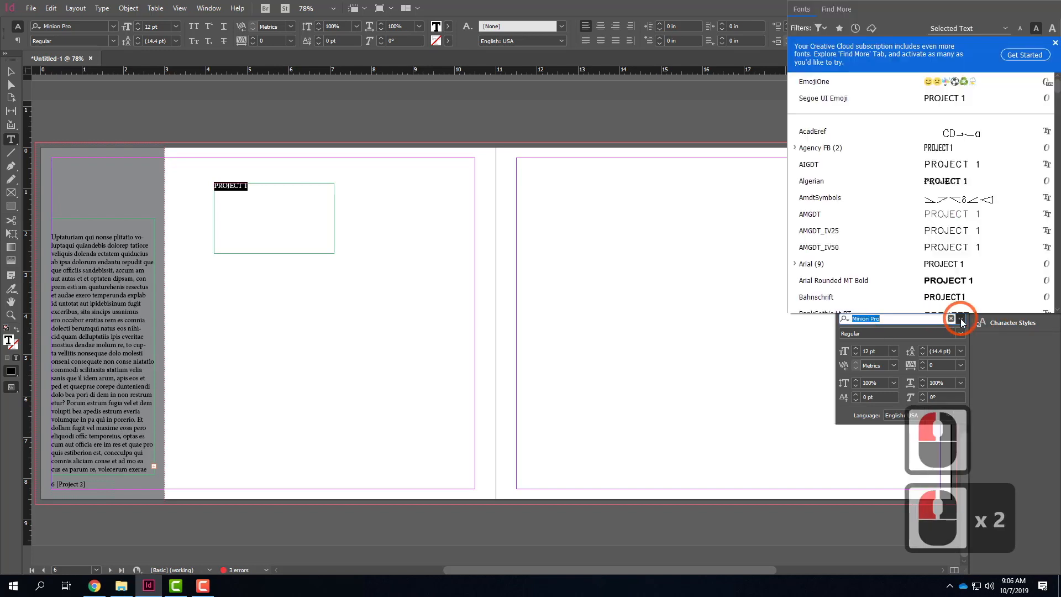
scroll(858, 221, "down", 12)
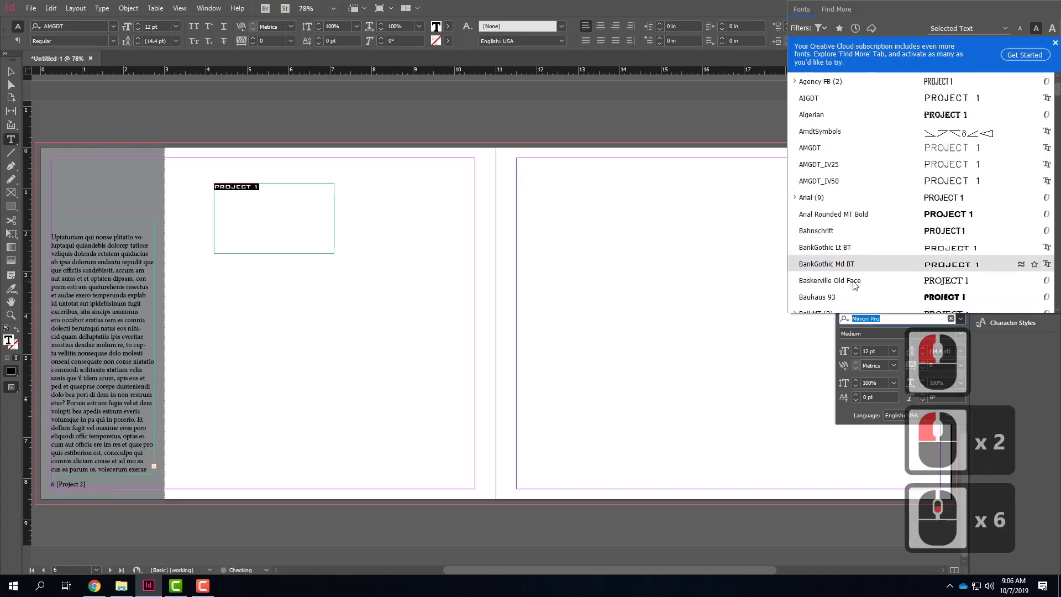
scroll(854, 281, "down", 14)
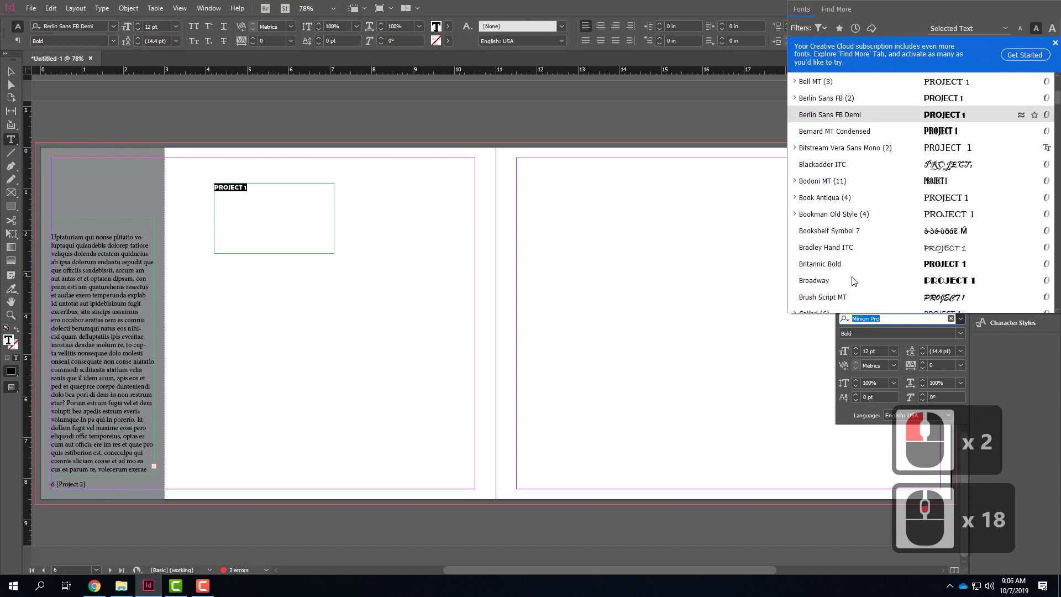
scroll(853, 281, "down", 20)
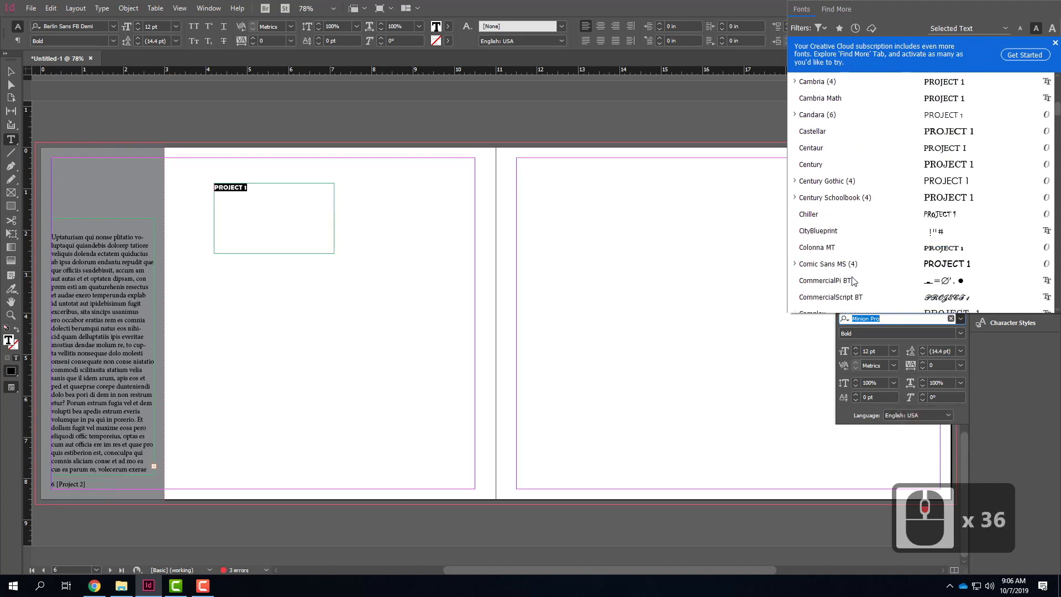
scroll(853, 282, "down", 18)
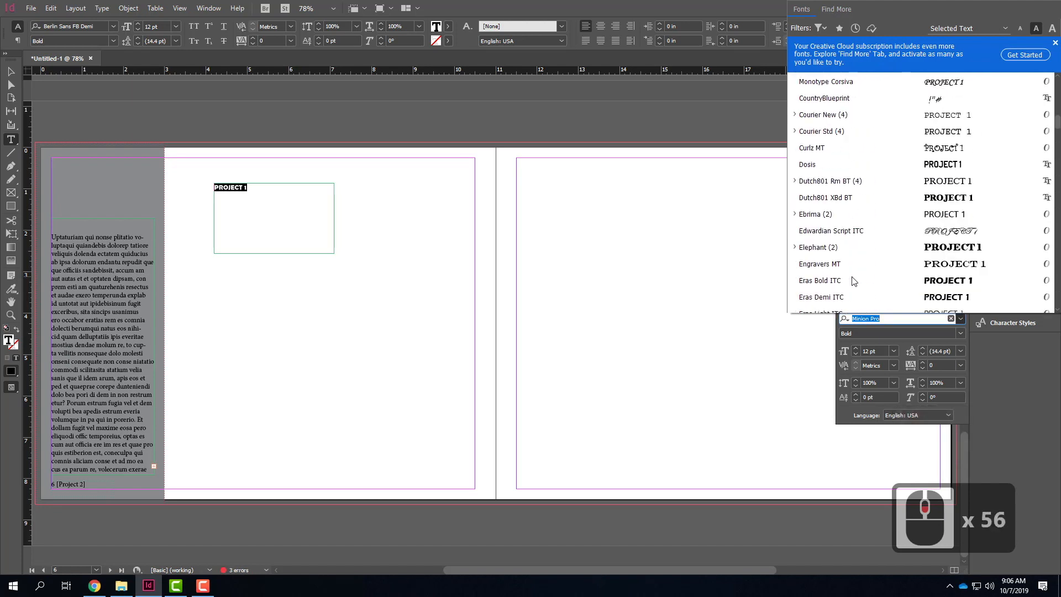
scroll(854, 281, "down", 14)
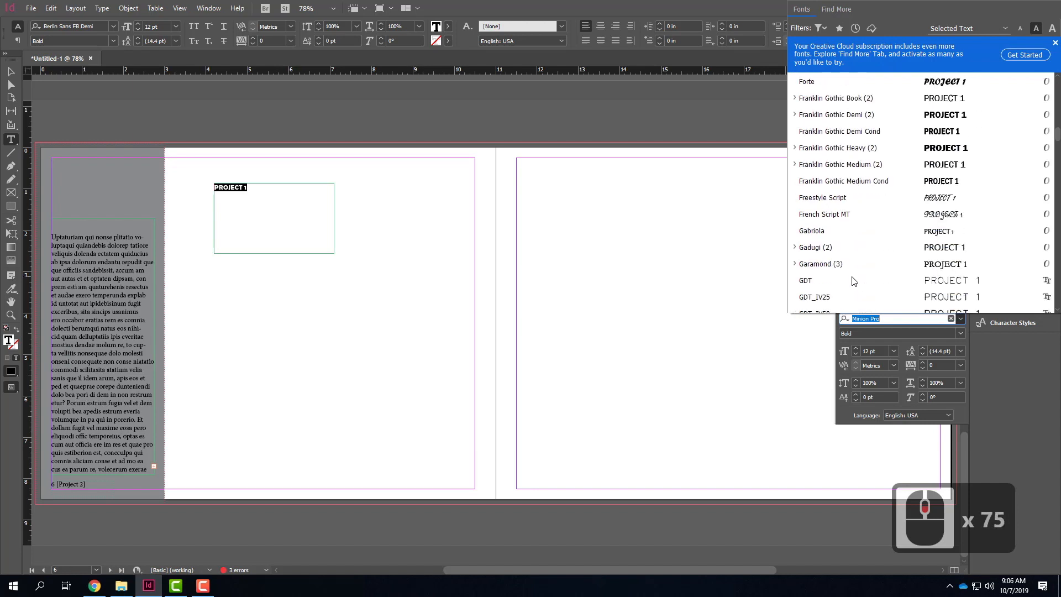
scroll(853, 282, "up", 4)
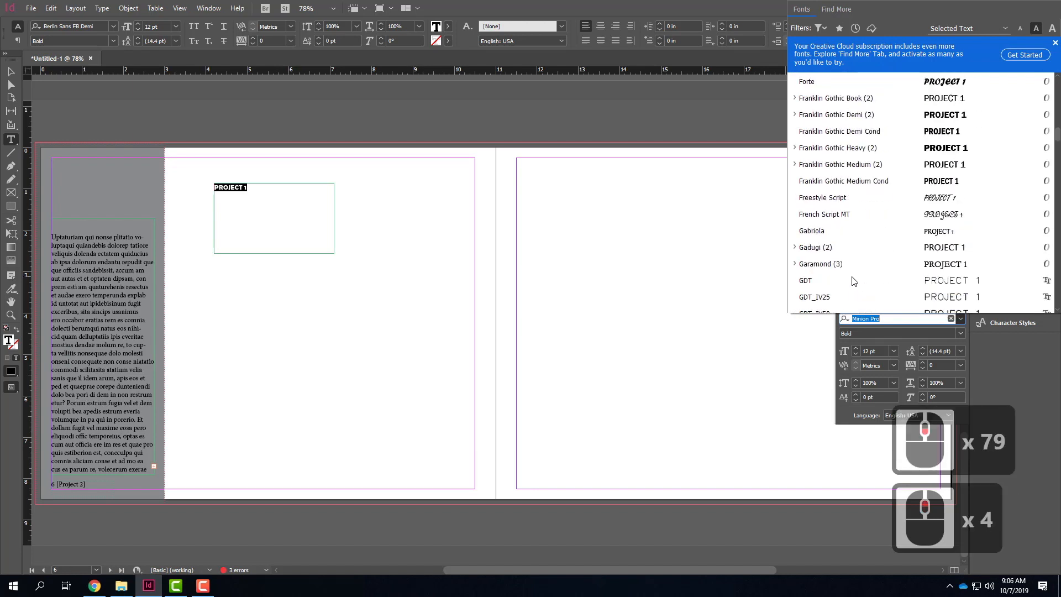
left_click(870, 148)
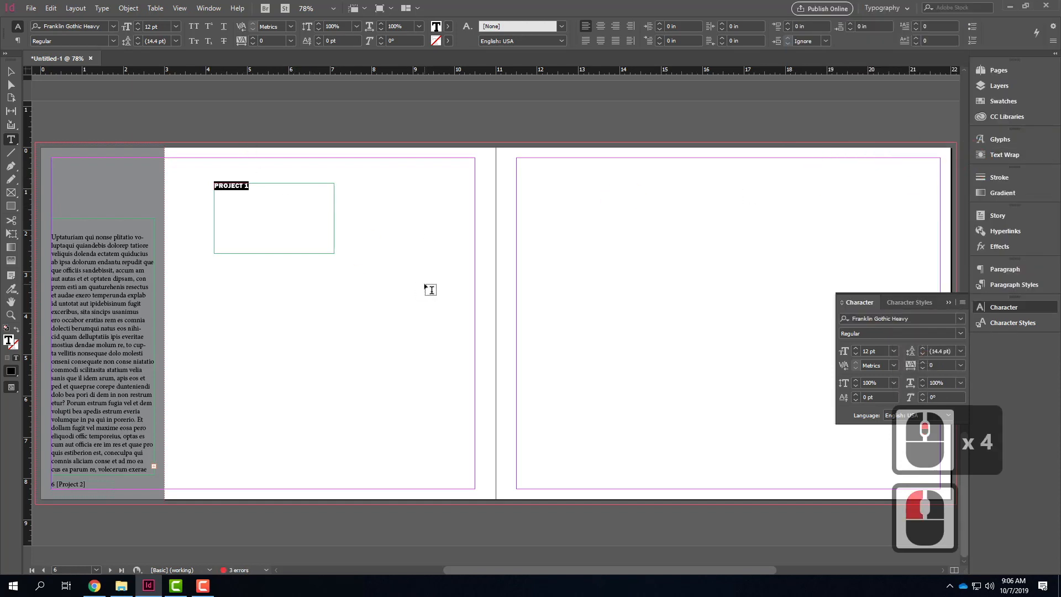
Step: Set the PROJECT 1 title's size to 48 pt and widen its frame to 4 in so it fits on one line
left_click(963, 333)
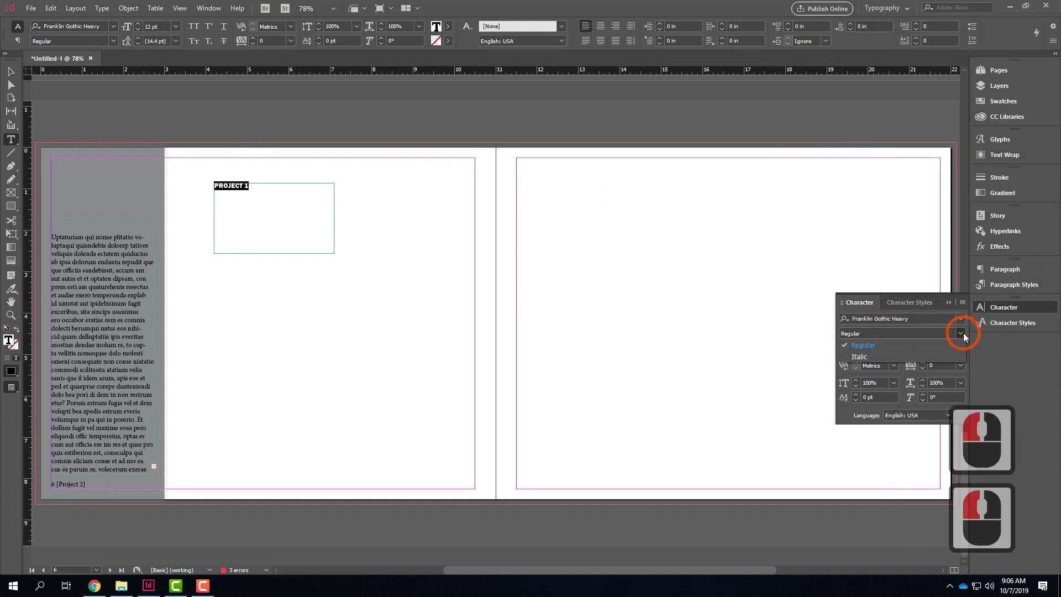
left_click(963, 333)
left_click(895, 354)
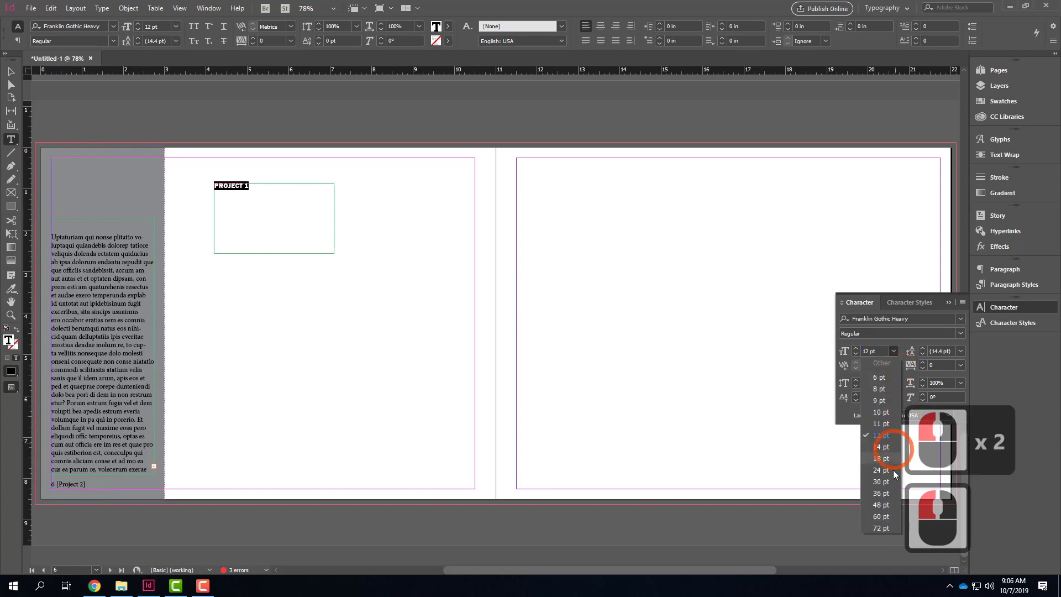
left_click(878, 514)
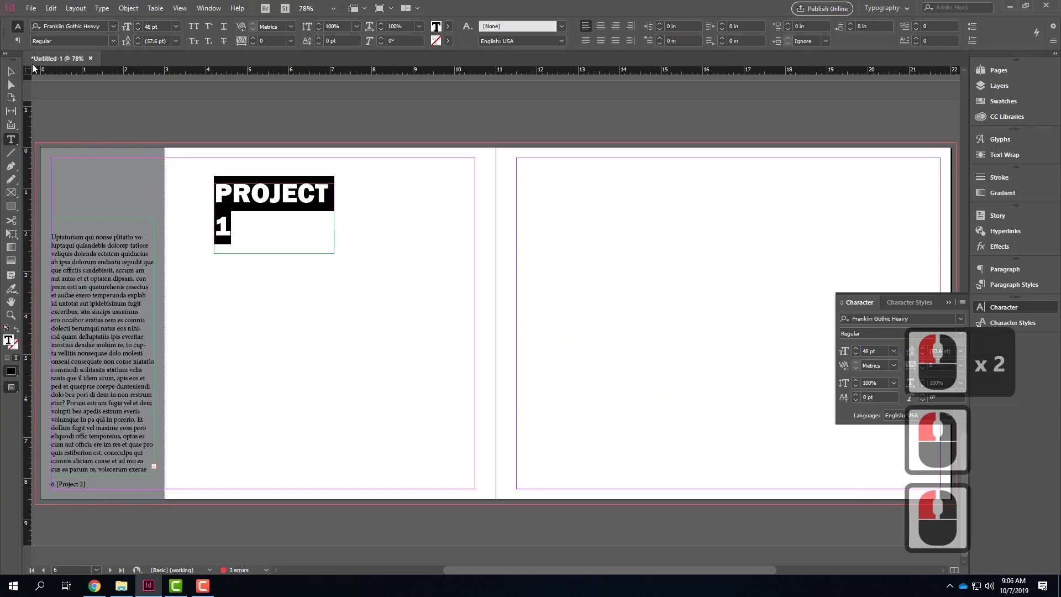
left_click(11, 71)
left_click_drag(333, 219, 384, 223)
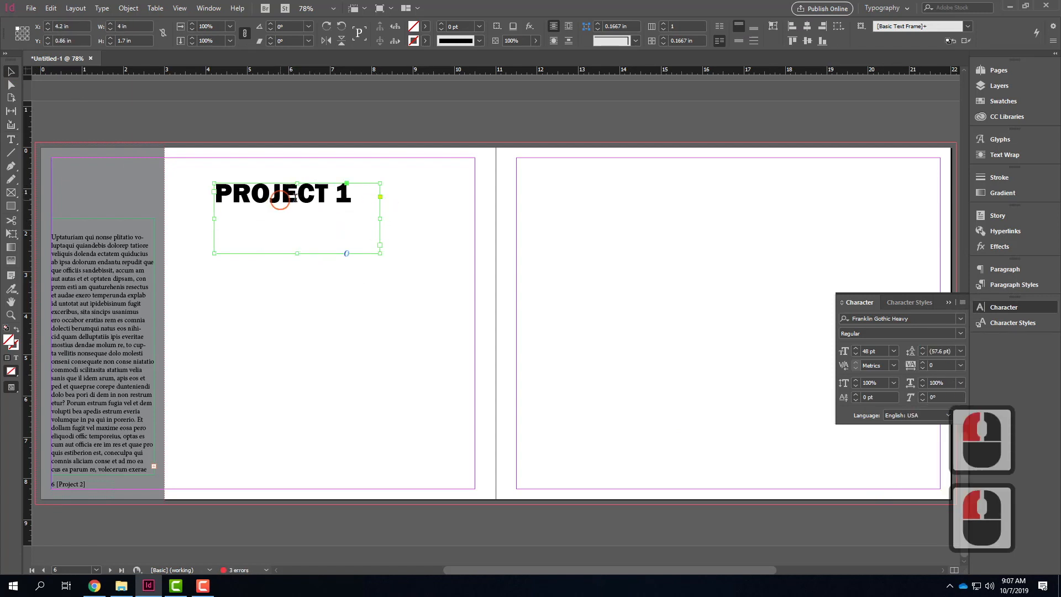
Step: Center the PROJECT 1 title in its frame and move the frame to the top margin over page 6's grey bar
triple_click(343, 191)
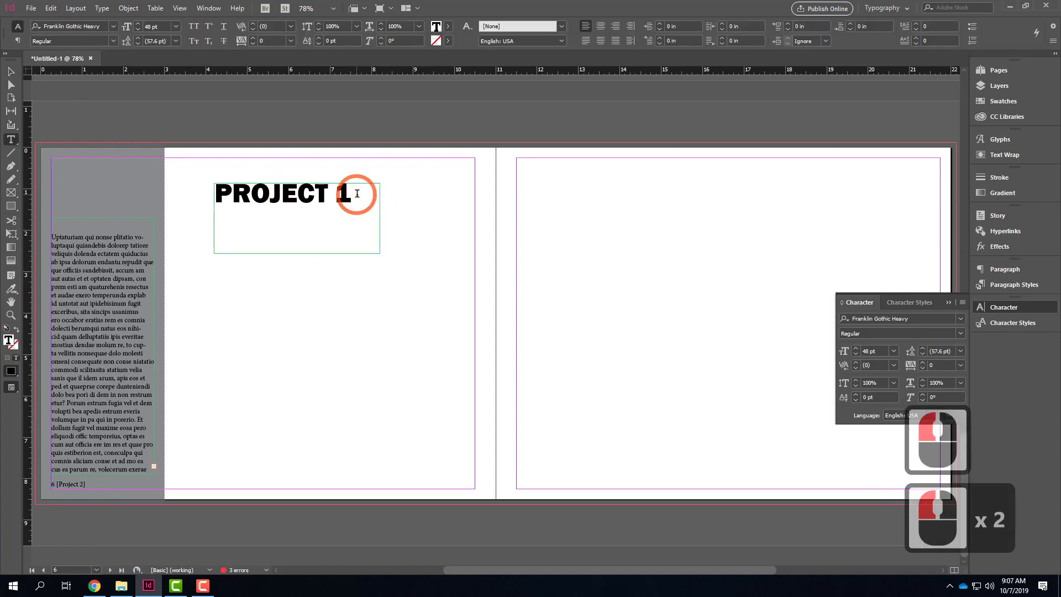
left_click(600, 26)
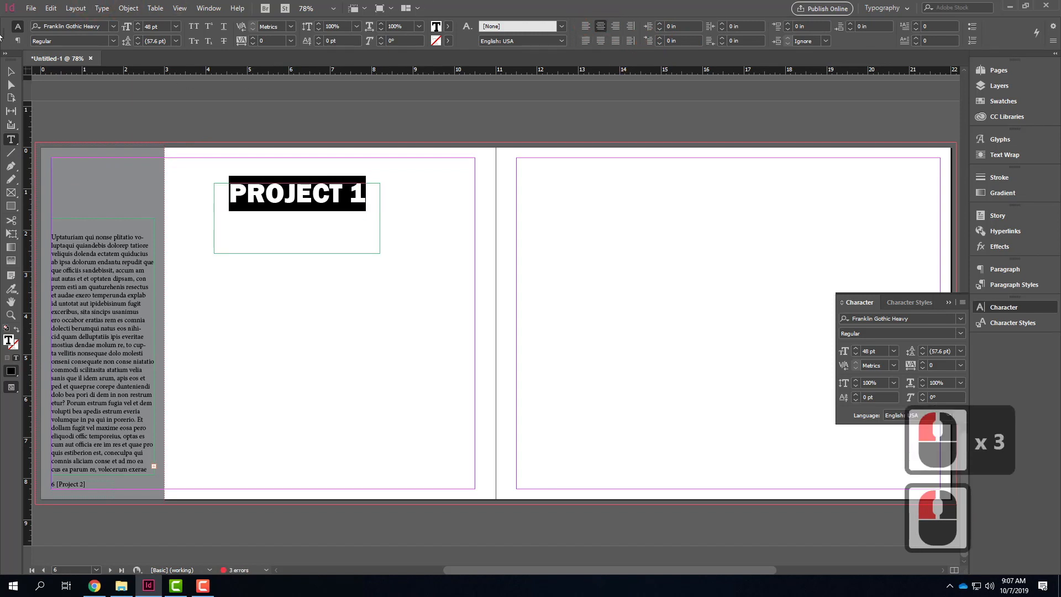
left_click(11, 71)
left_click_drag(330, 203, 144, 180)
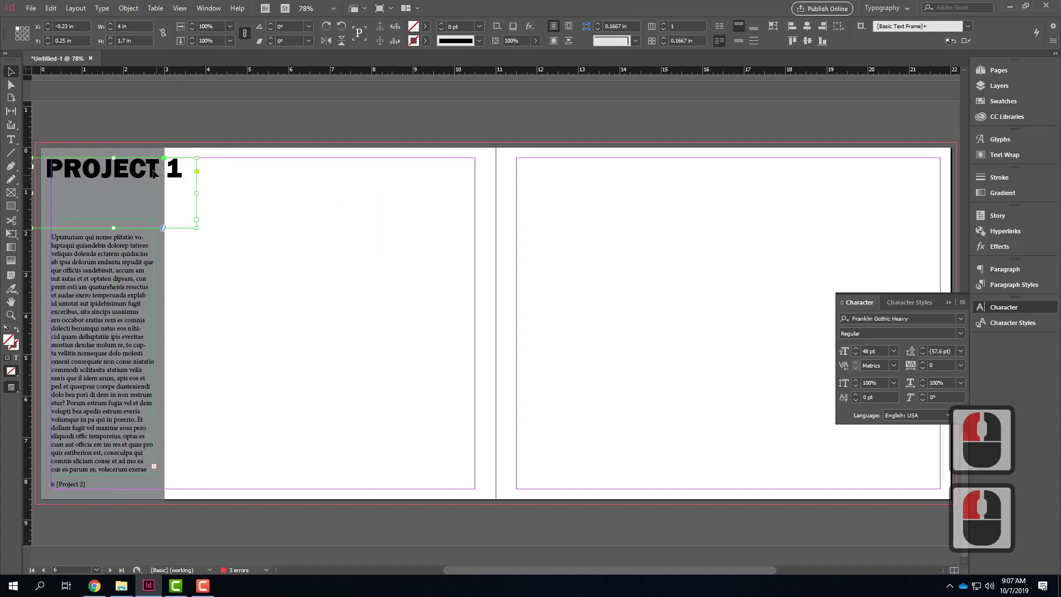
Step: Reduce the PROJECT 1 title's font size to 36 pt
double_click(193, 171)
key("ctrl+a")
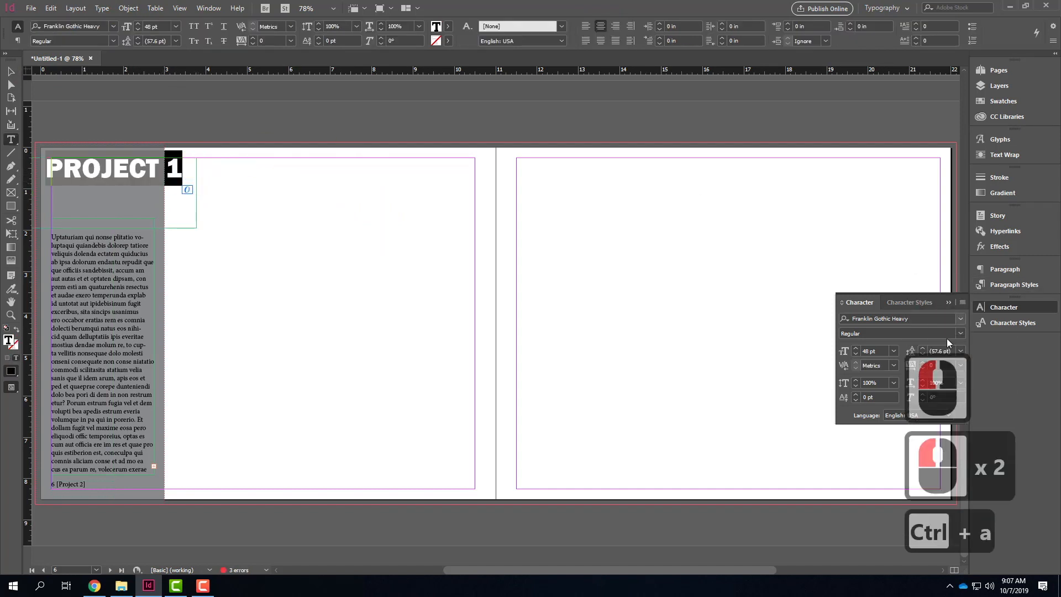
left_click(893, 351)
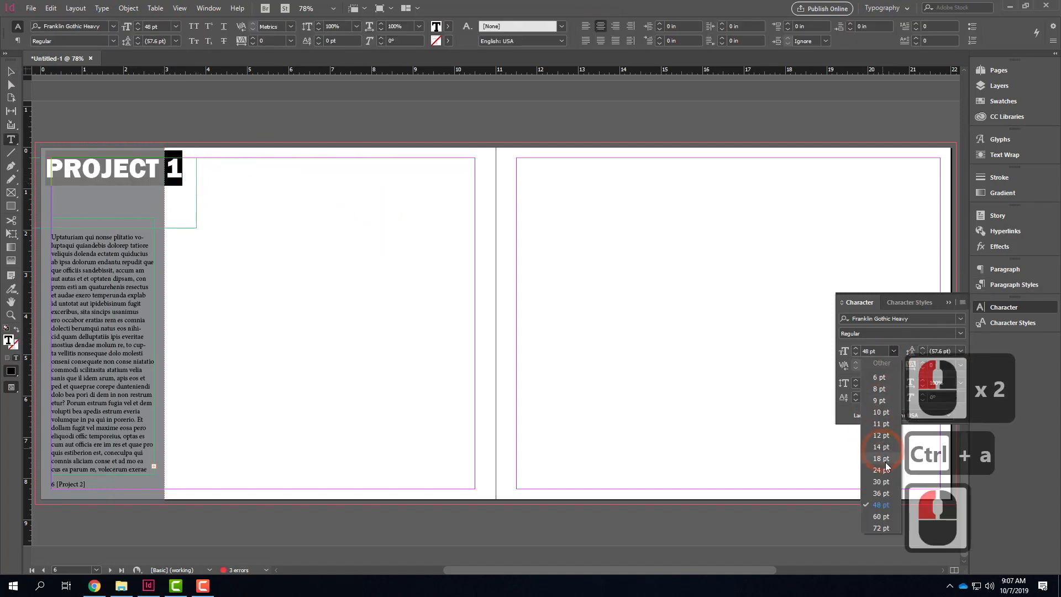
left_click(881, 493)
left_click(395, 328)
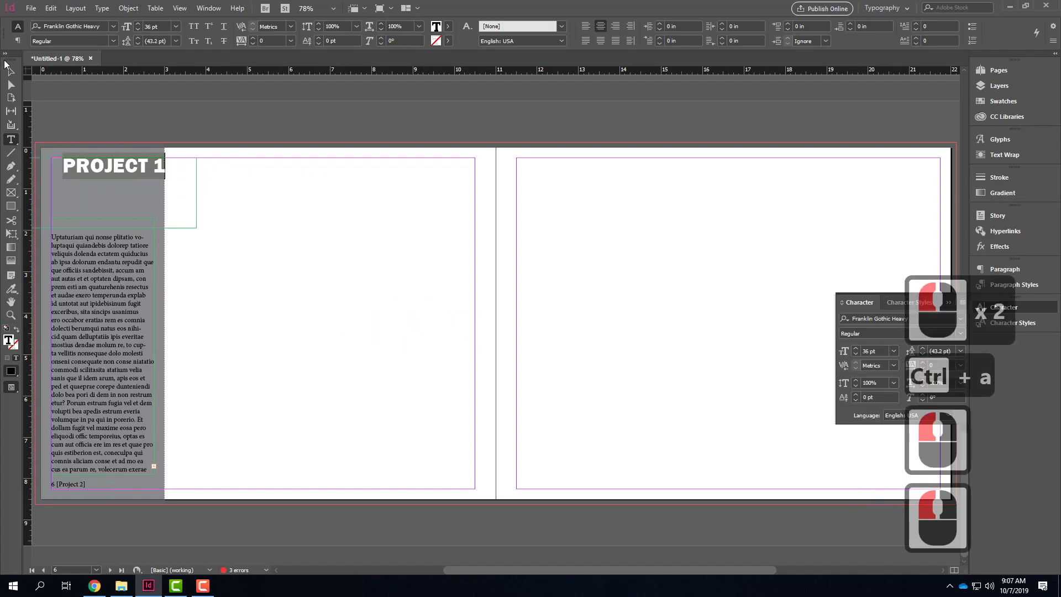
left_click(9, 73)
left_click(272, 241)
Step: Reposition the PROJECT 1 title frame so the text sits centered within page 6's grey bar at the top margin
left_click(108, 166)
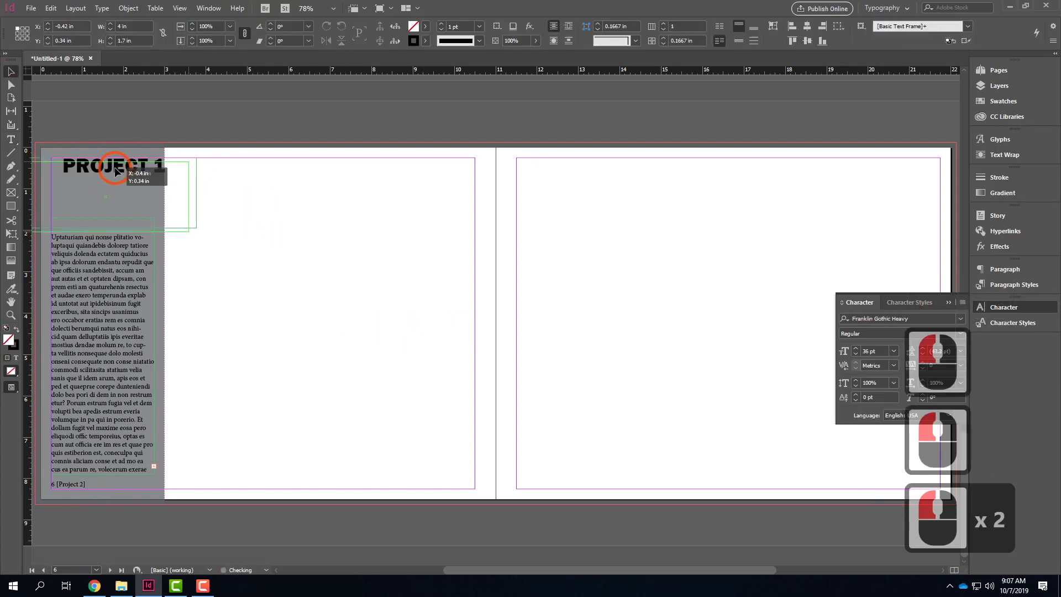
left_click_drag(115, 168, 115, 168)
left_click_drag(188, 226, 289, 232)
left_click_drag(143, 229, 165, 227)
left_click(258, 272)
Step: Extend the body text frame up to just below the title, making it 7.2 in tall, and delete the blank space before its first line
left_click_drag(227, 238, 229, 196)
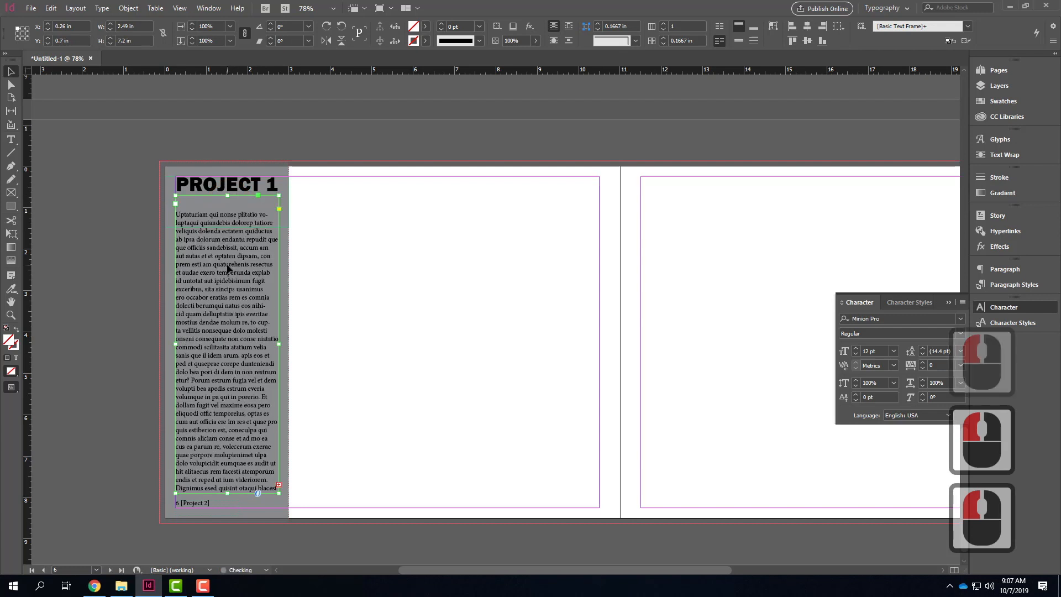
double_click(178, 215)
left_click(178, 215)
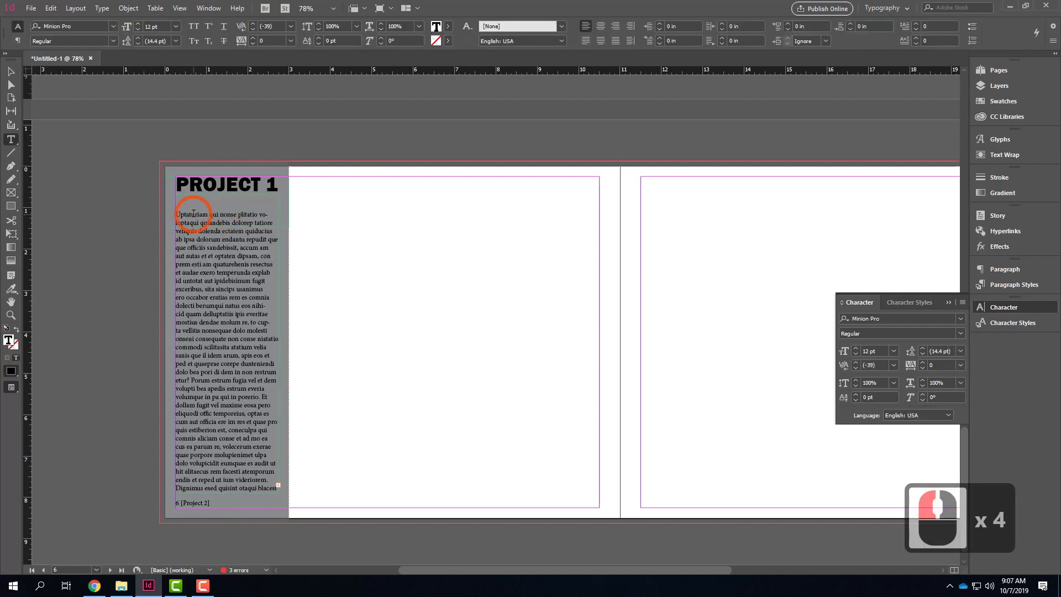
key("BackSpace")
key("BackSpace")
key("BackSpace")
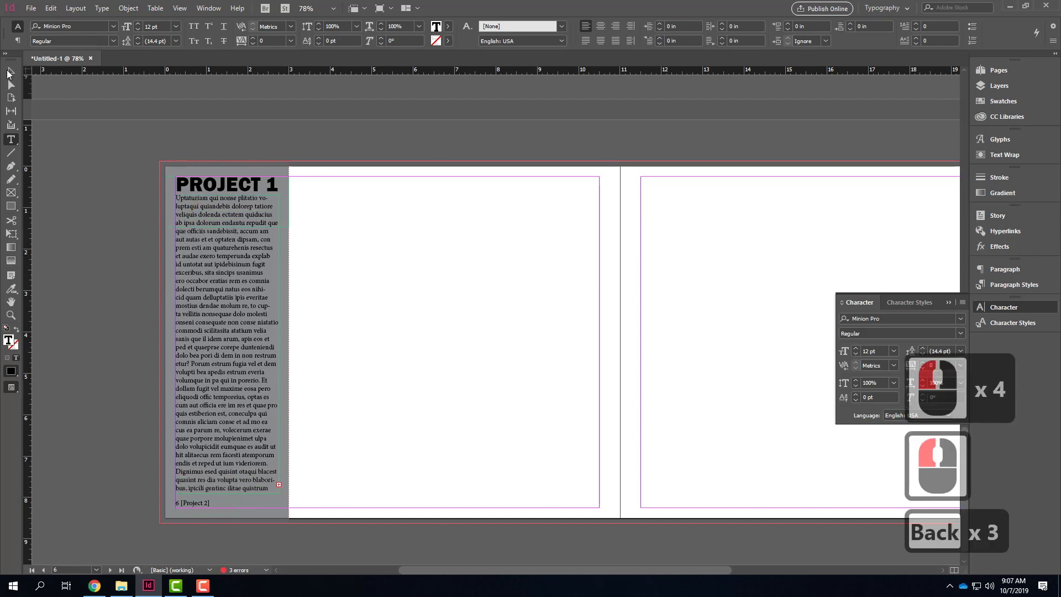
left_click(8, 72)
left_click(407, 274)
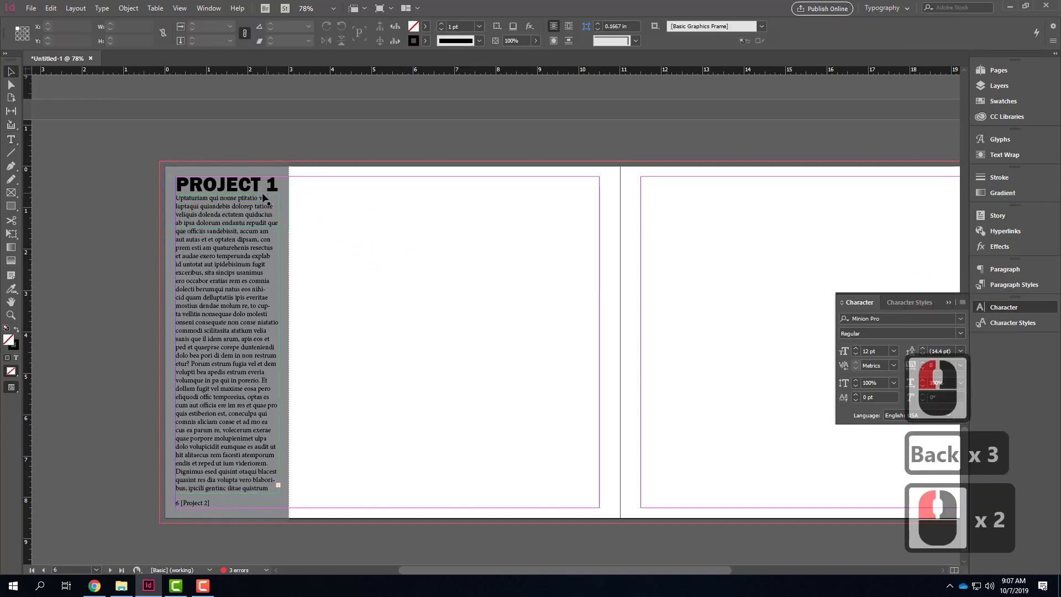
Step: Create a new character style from the PROJECT 1 title text
double_click(239, 187)
left_click(238, 186)
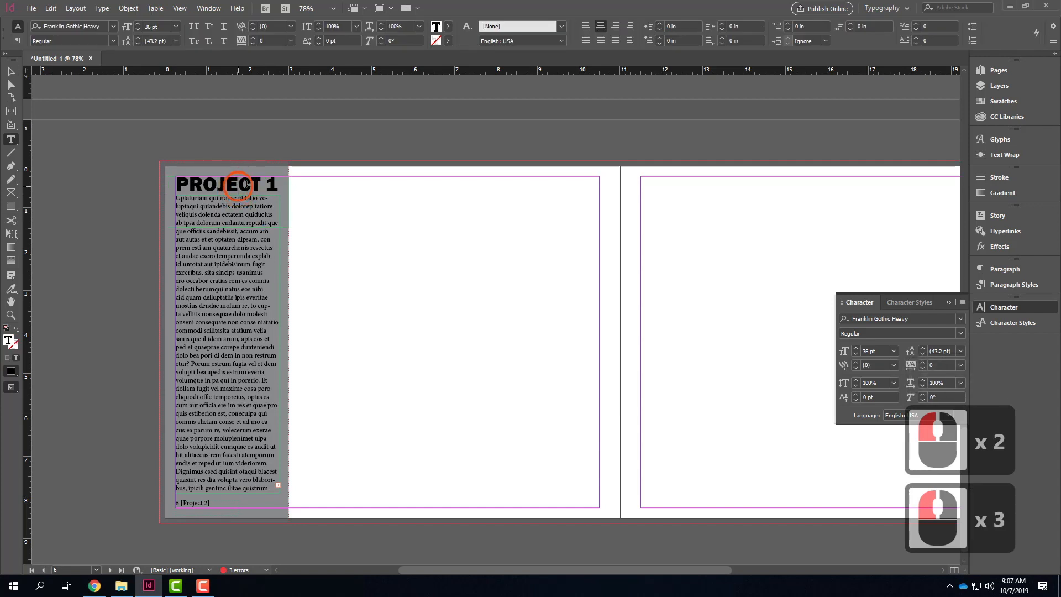
left_click(1015, 325)
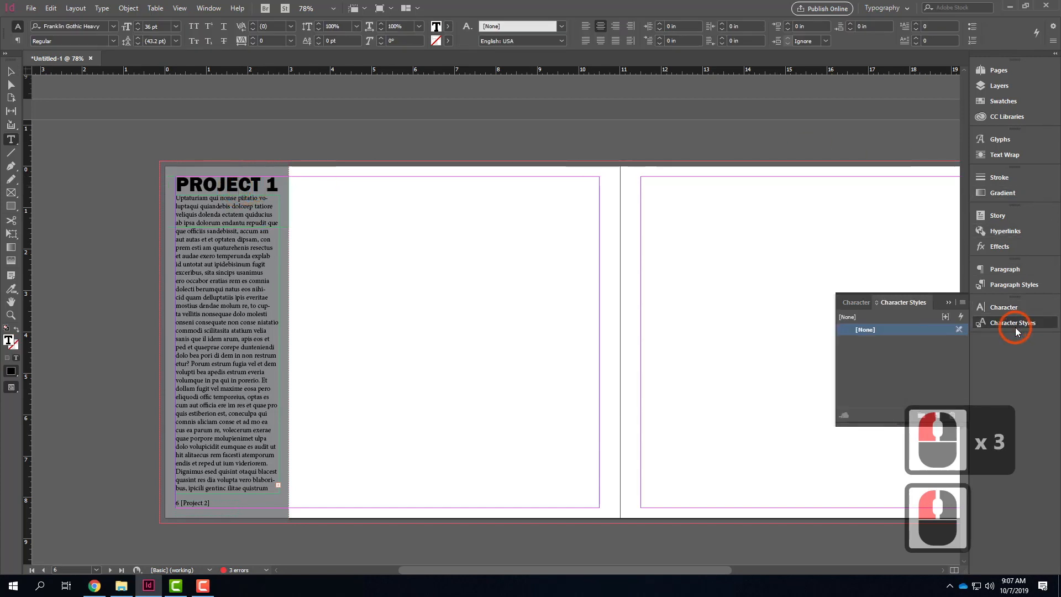
left_click(936, 415)
left_click(856, 330)
Step: Rename the new character style as Heading
left_click(880, 346)
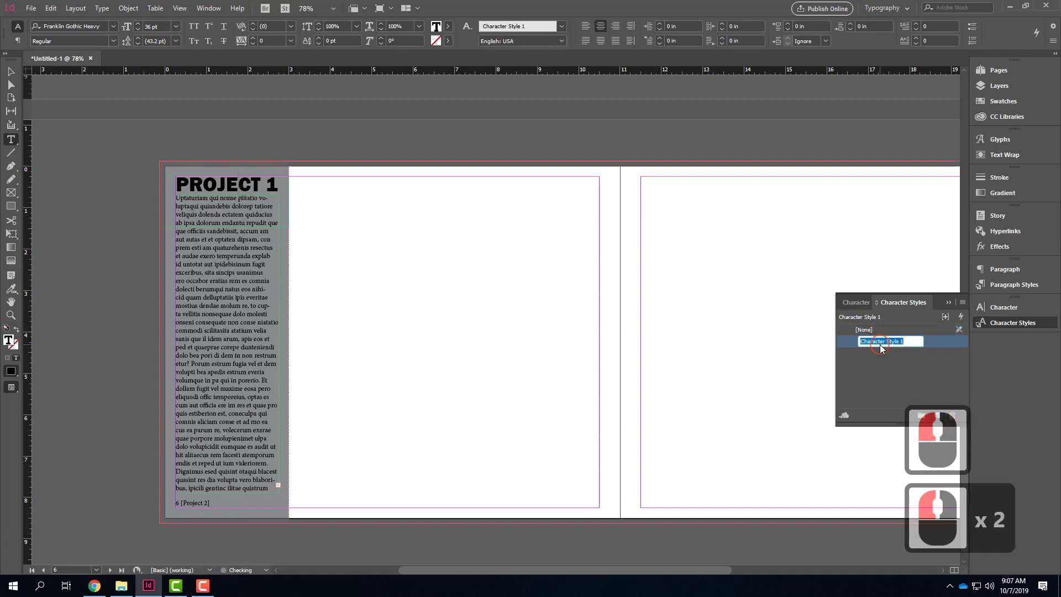
left_click(882, 344)
left_click_drag(909, 342, 651, 331)
type("hEADING")
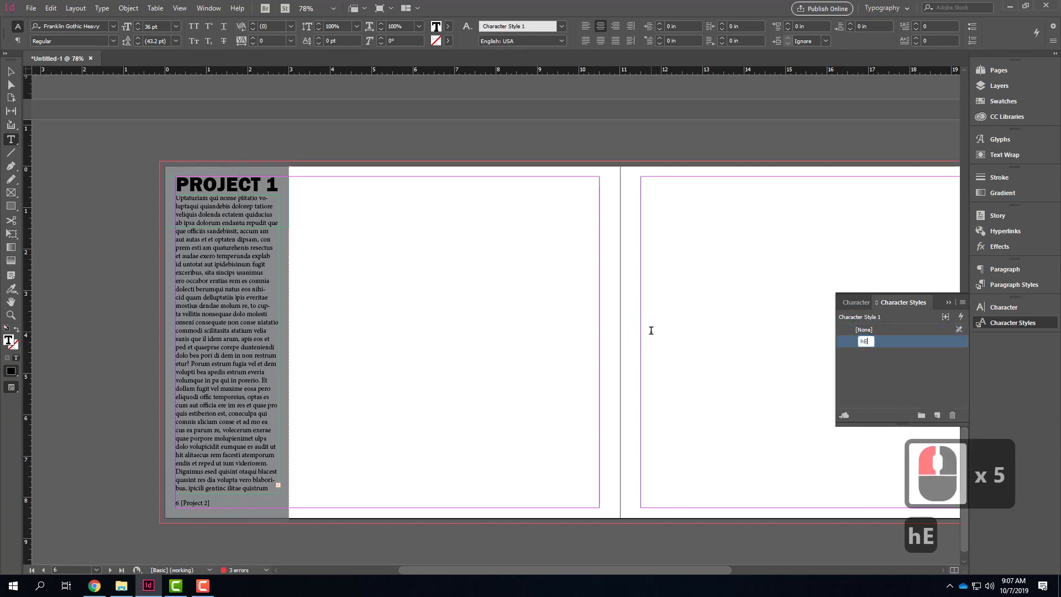
key("BackSpace")
key("BackSpace")
key("BackSpace")
key("BackSpace")
key("BackSpace")
key("BackSpace")
key("BackSpace")
key("BackSpace")
key("BackSpace")
key("BackSpace")
key("BackSpace")
key("BackSpace")
key("BackSpace")
key("BackSpace")
key("Caps_Lock")
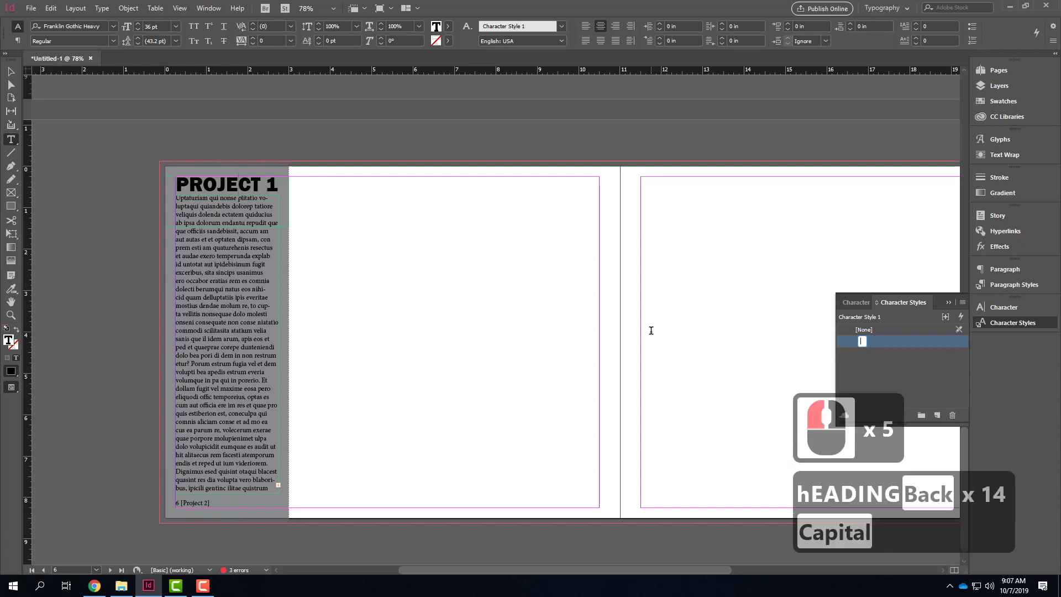
type("Heading")
key("Return")
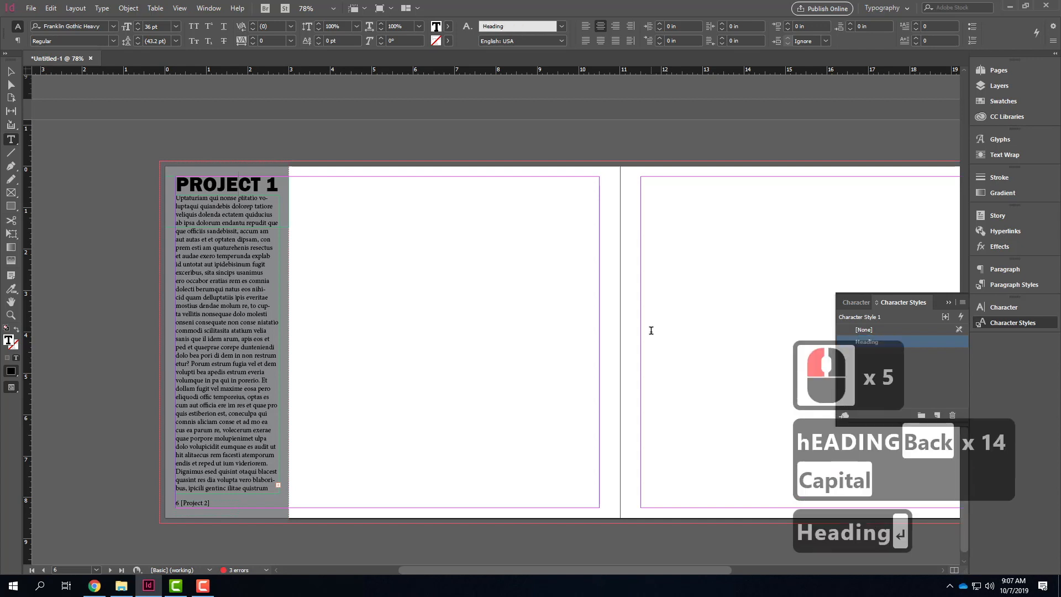
Step: Create a second character style from the body paragraph and name it Body
left_click(200, 278)
left_click(200, 278)
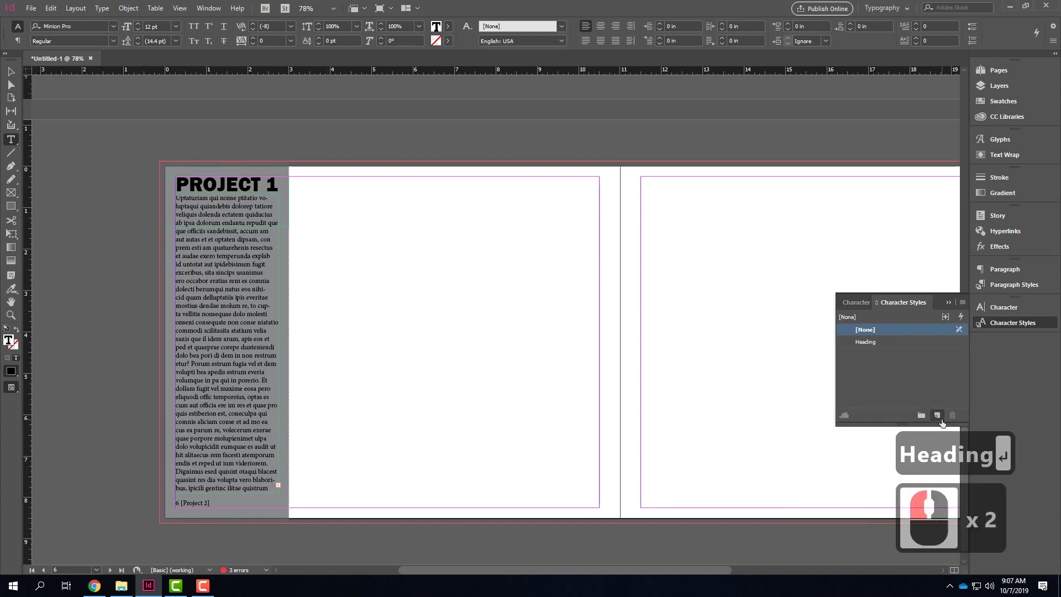
left_click(932, 413)
left_click(884, 356)
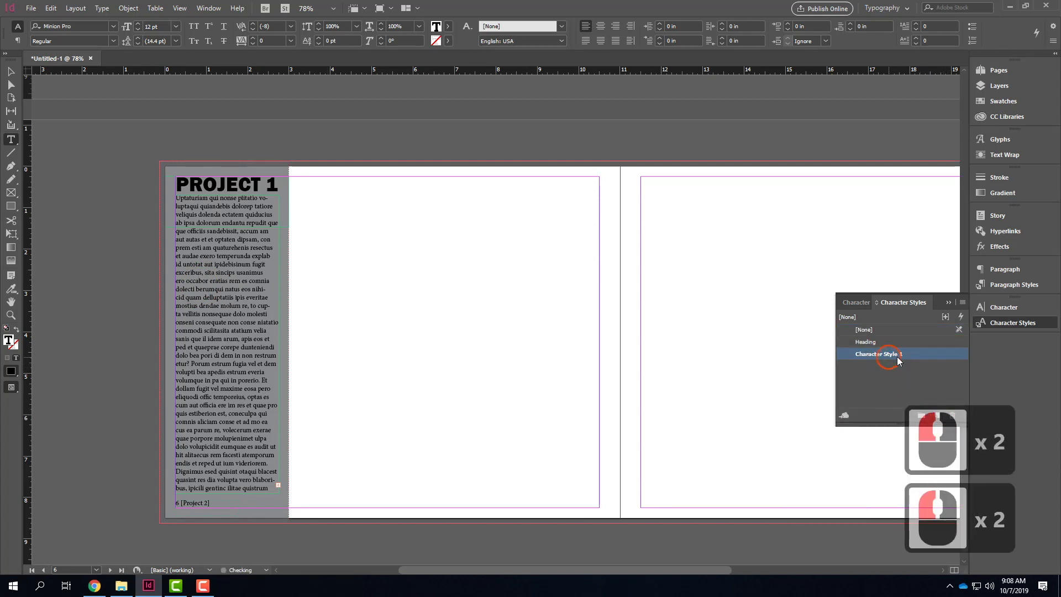
double_click(881, 356)
type("Body")
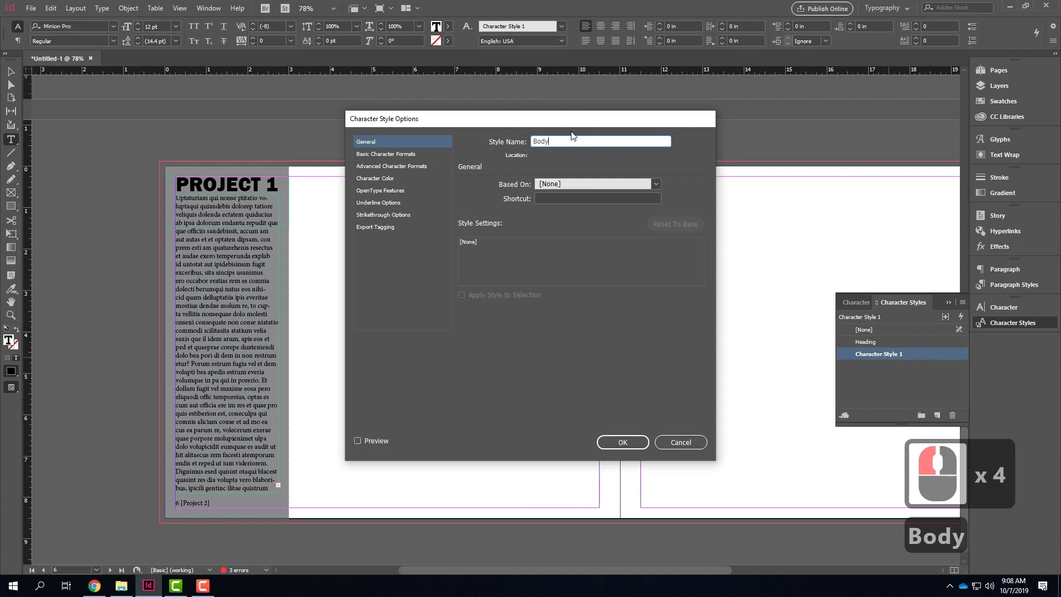
left_click(621, 442)
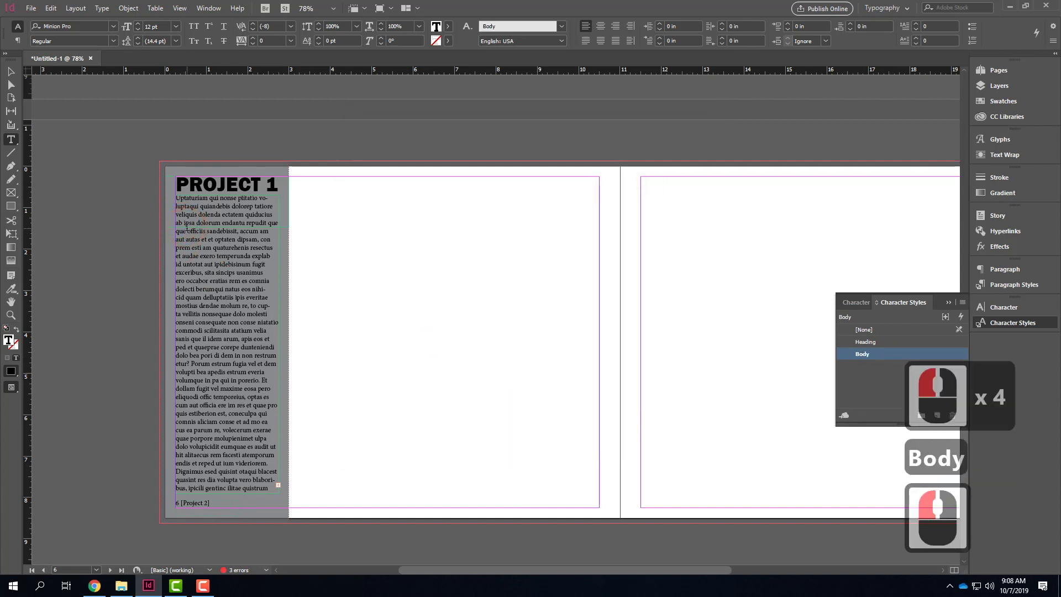
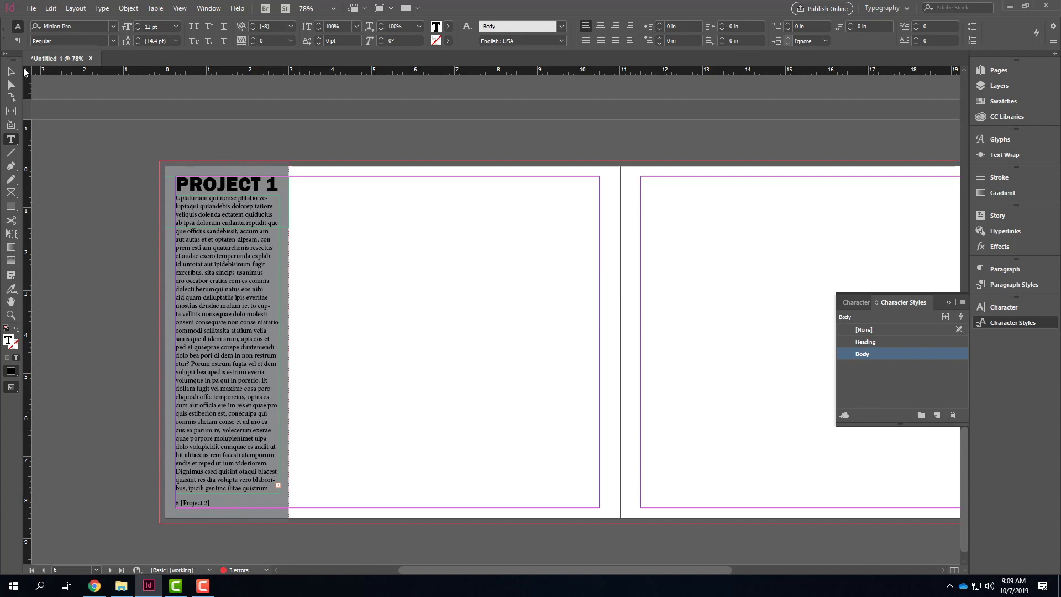
Step: Nudge the body text frame down to Y 0.7694 in and shorten it to about 1.79 in tall
left_click(10, 72)
left_click(214, 260)
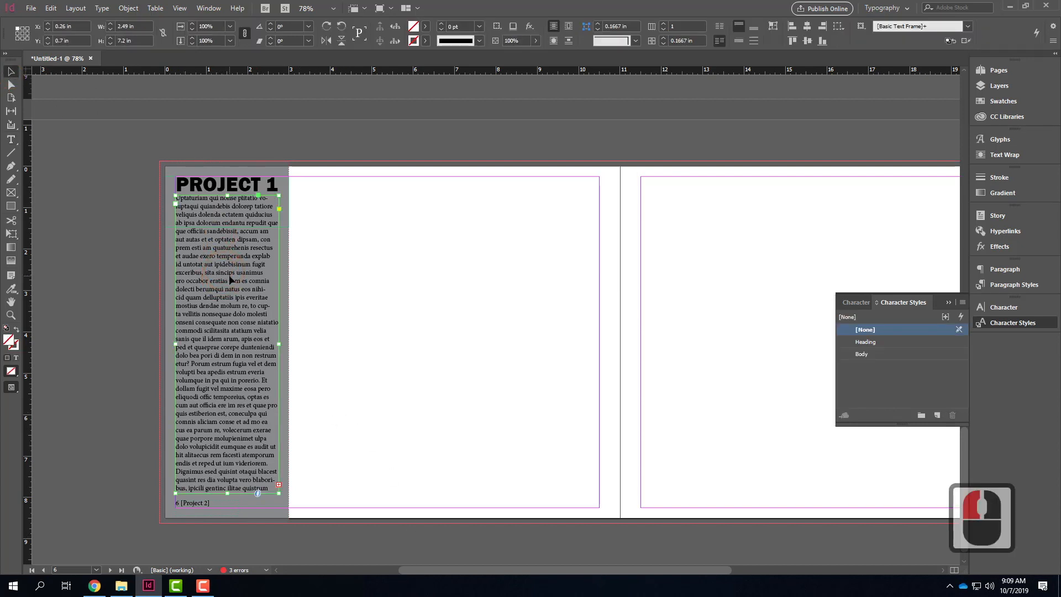
key("Down")
key("Down")
key("Down")
key("Down")
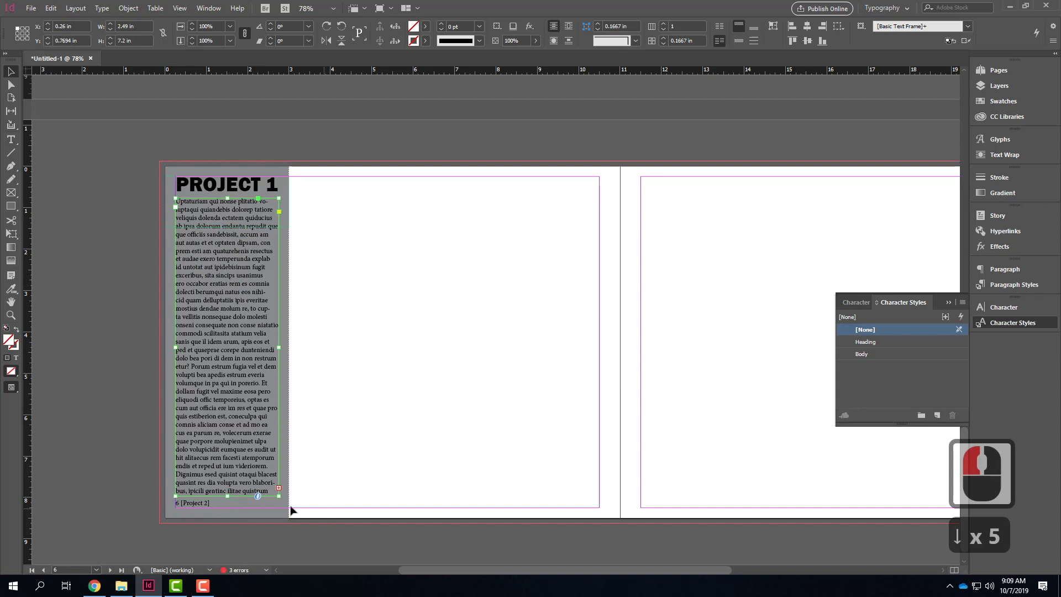
left_click_drag(226, 491, 220, 274)
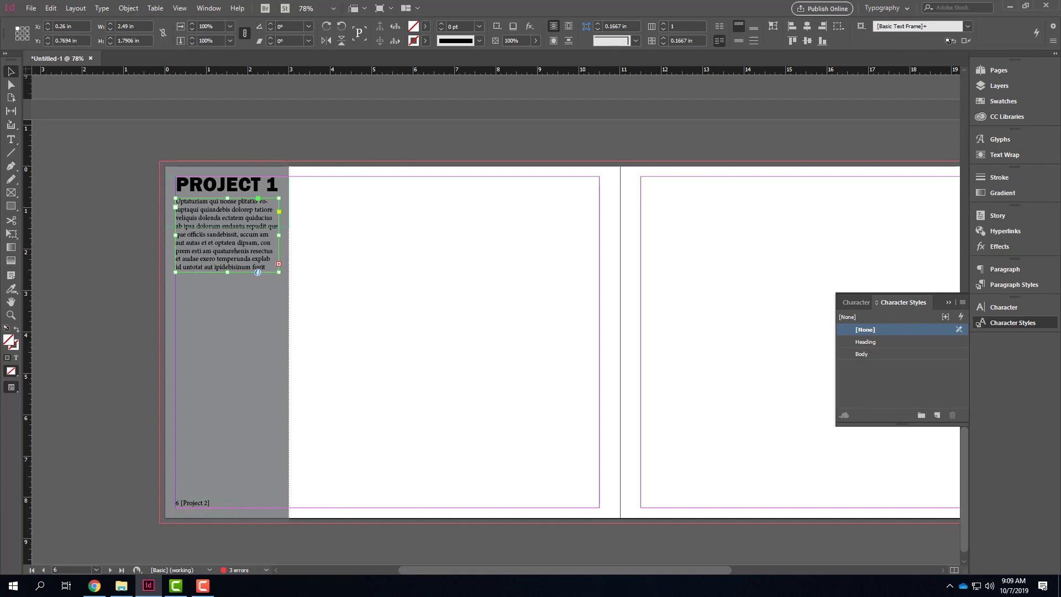
Step: Set all the text in the body frame to 10 pt and deselect it
double_click(212, 267)
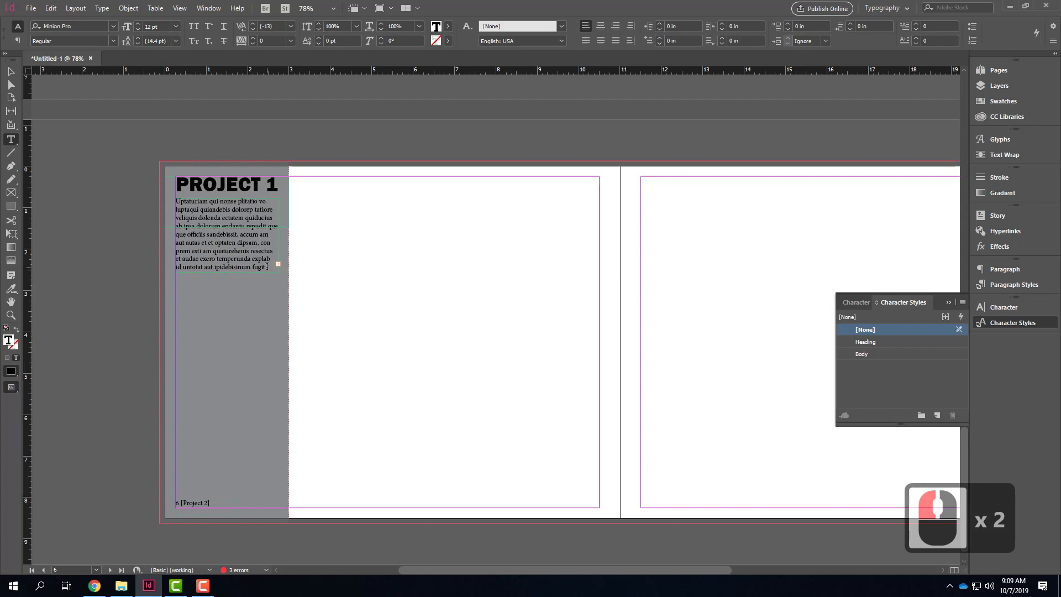
left_click(267, 267)
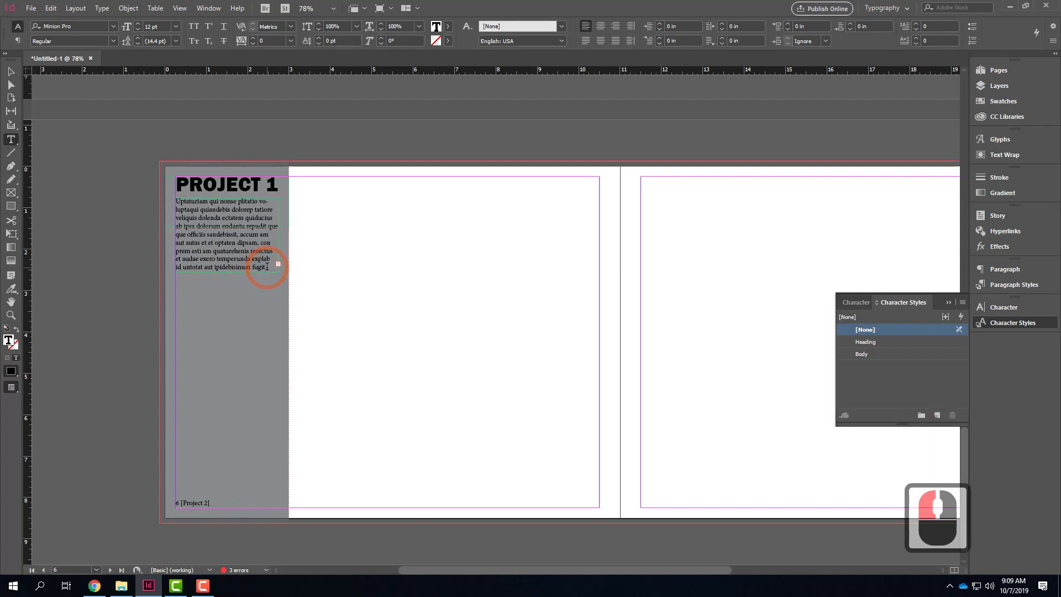
key("ctrl+a")
left_click(158, 26)
type("10")
key("Return")
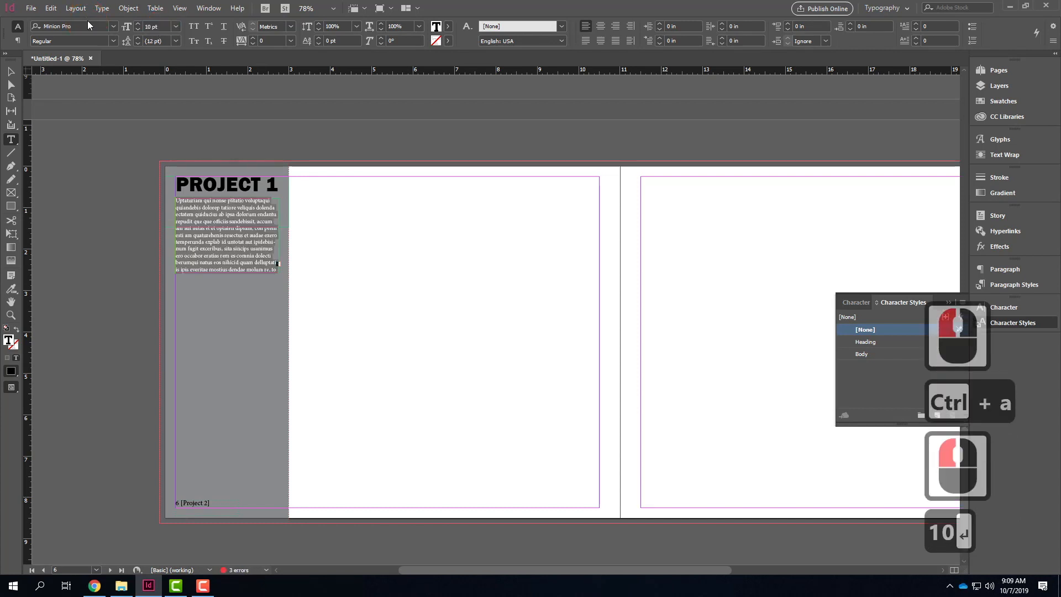
left_click(382, 285)
left_click(592, 423)
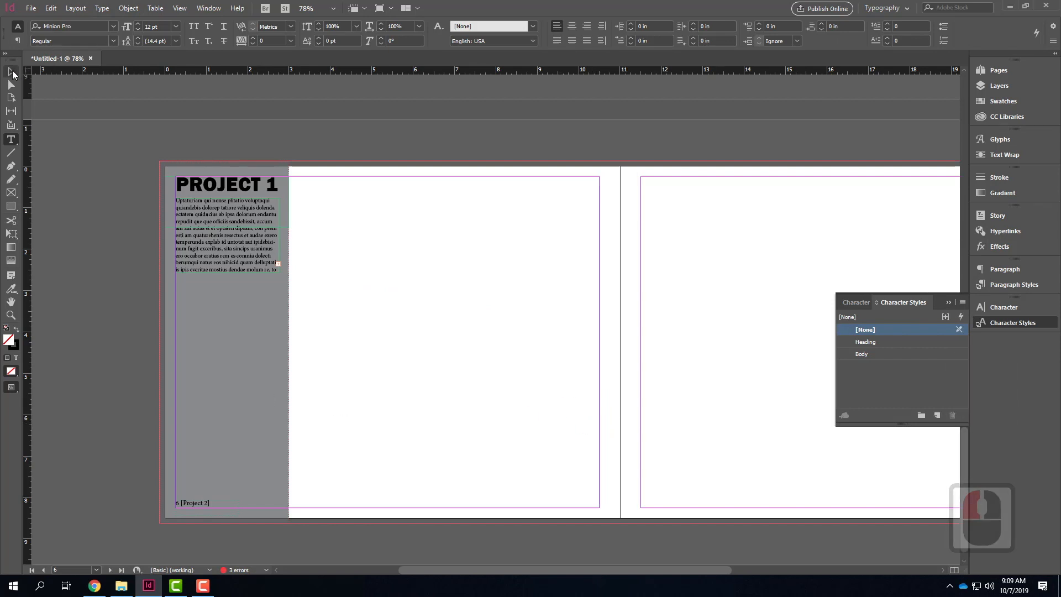
left_click(12, 74)
left_click(426, 247)
left_click(417, 147)
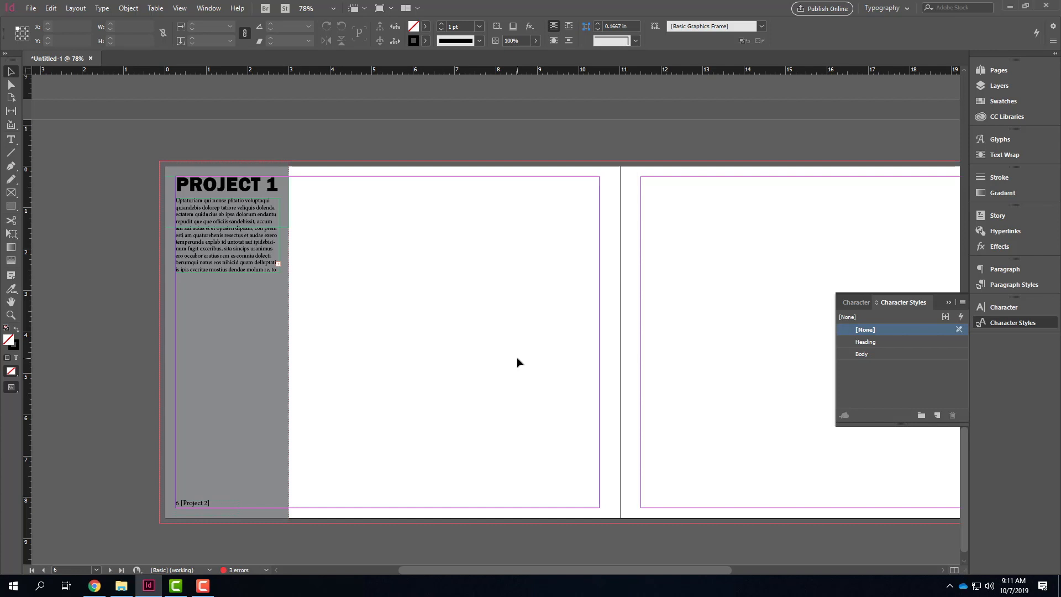
Step: Start exporting the document in JPEG format to the Documents folder
left_click(31, 9)
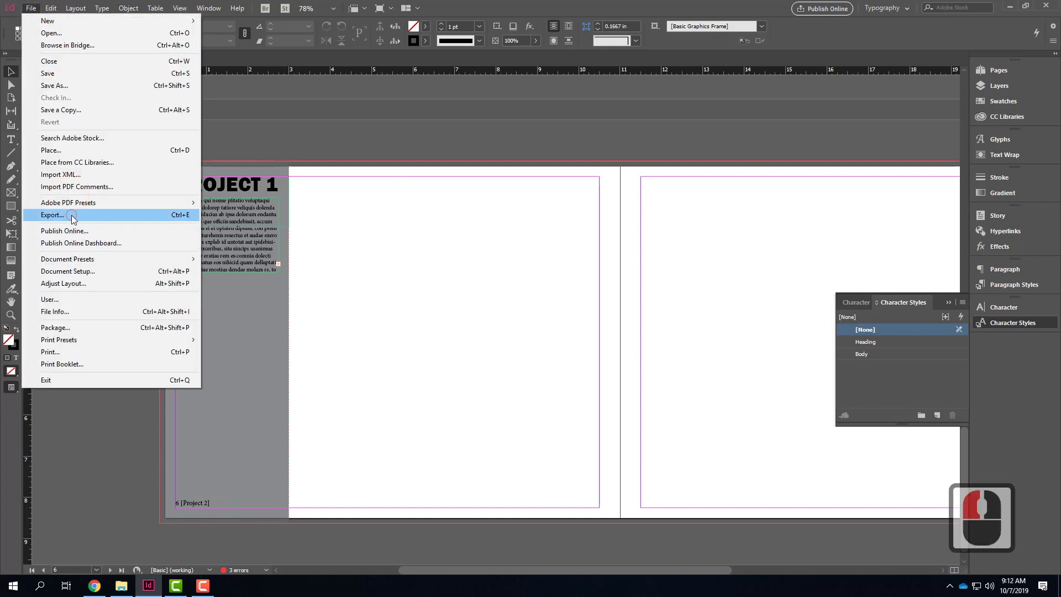
left_click(110, 215)
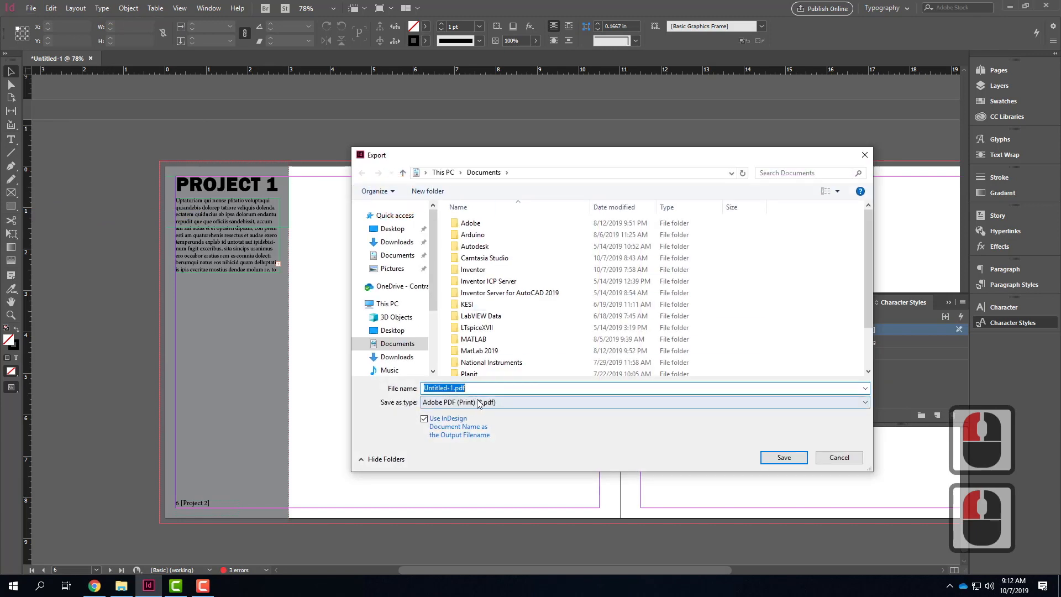
left_click(471, 402)
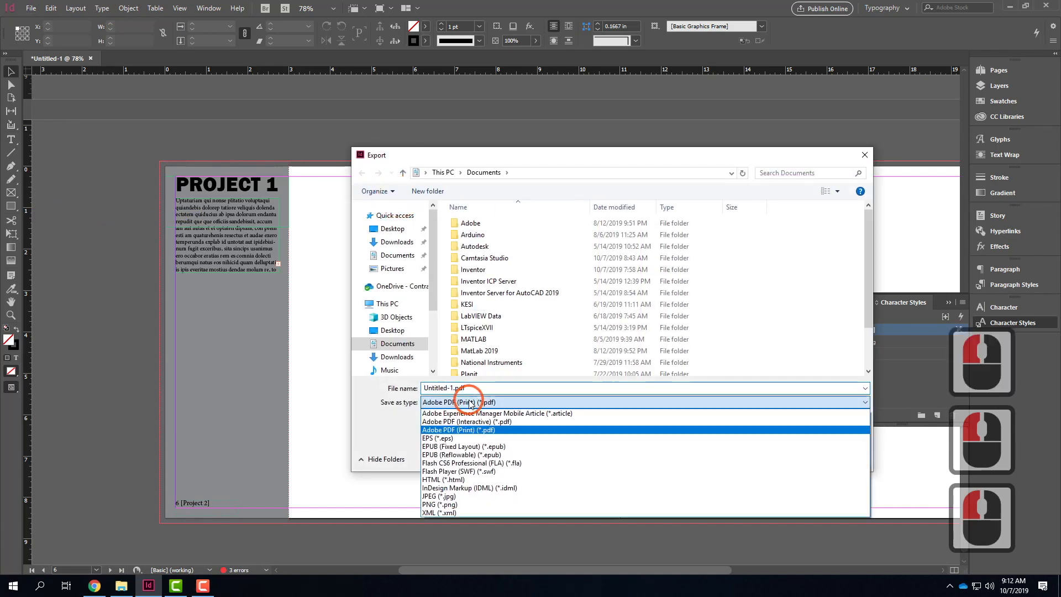
left_click(475, 496)
left_click(791, 458)
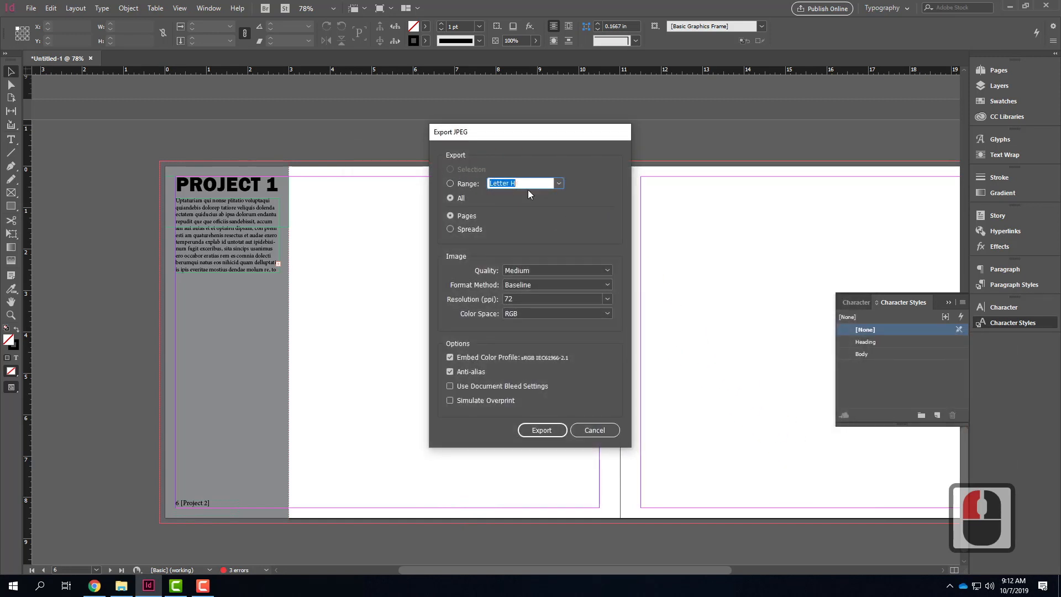
Step: Restrict the JPEG export to the page range 6-7 and have it output as spreads
left_click(451, 184)
left_click(450, 184)
left_click(451, 183)
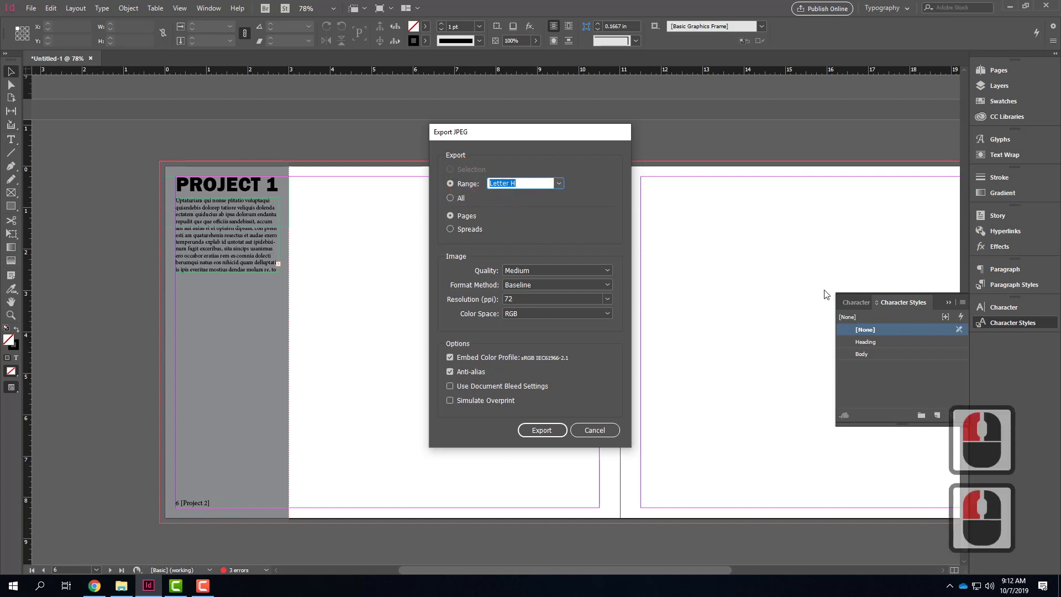
type("6-7")
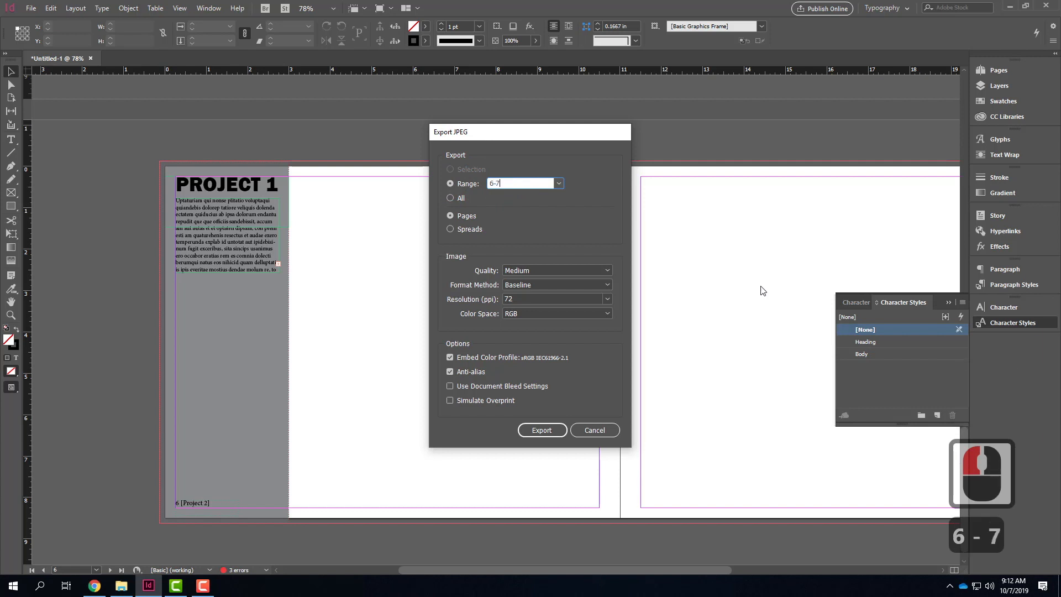
left_click(450, 229)
left_click(450, 218)
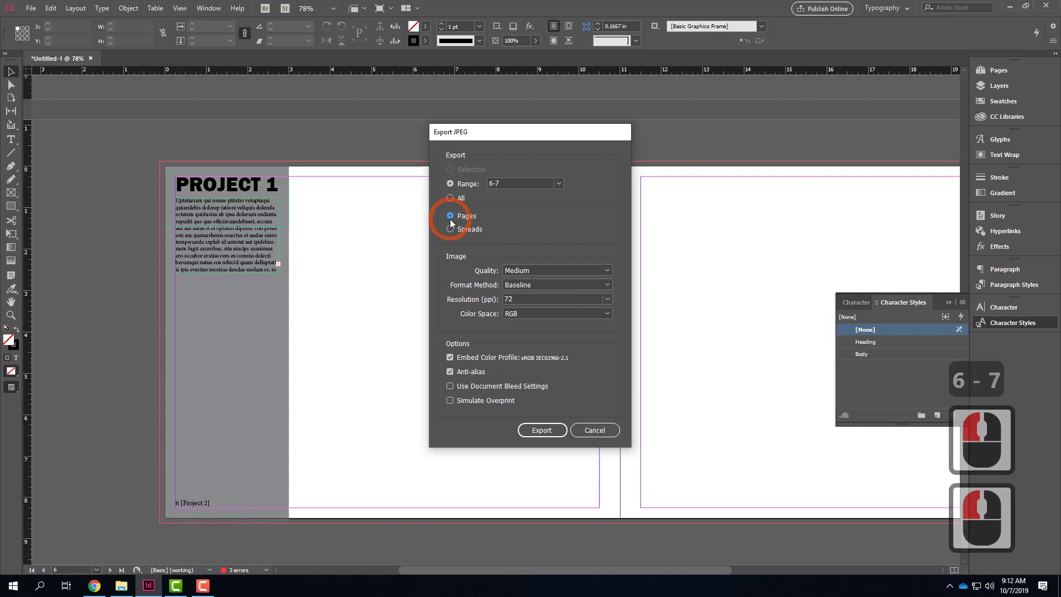
left_click(449, 231)
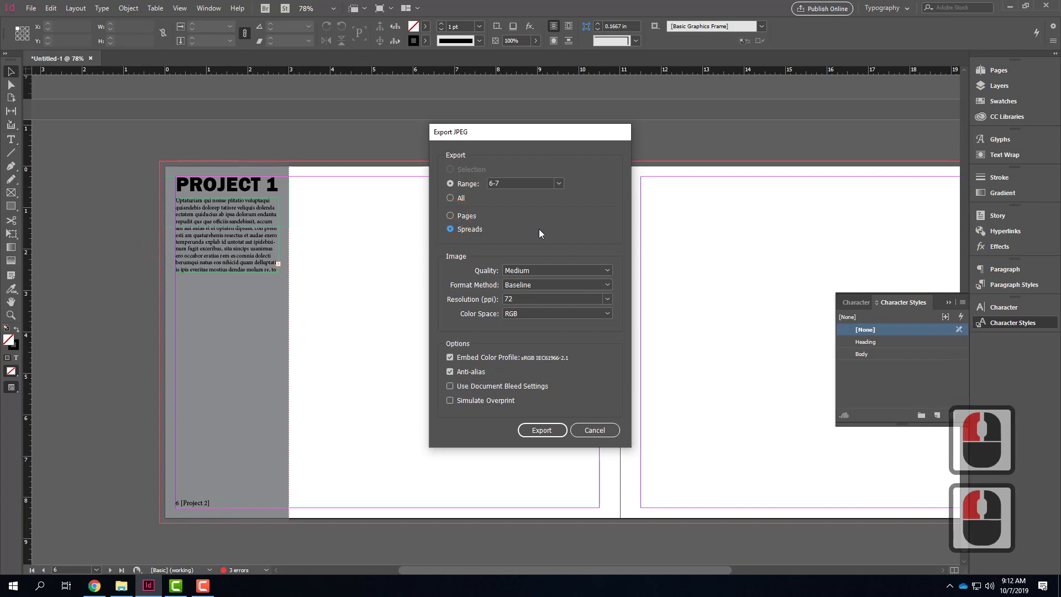
Step: Set the JPEG image quality to Maximum and the resolution to 300 ppi, and run the export
left_click(545, 267)
left_click(535, 281)
left_click_drag(532, 301, 441, 294)
type("300")
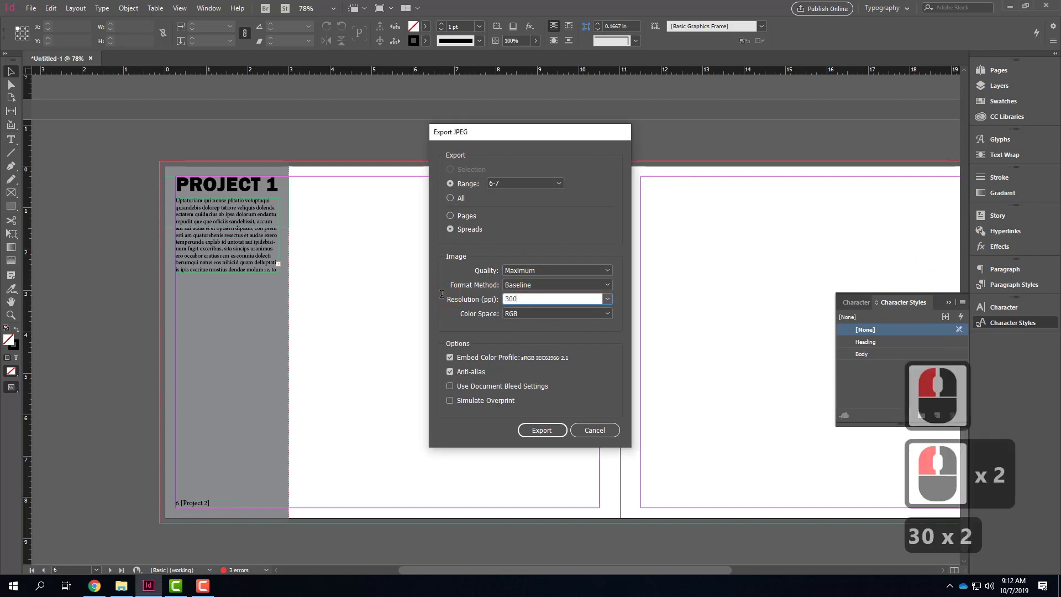
left_click(544, 430)
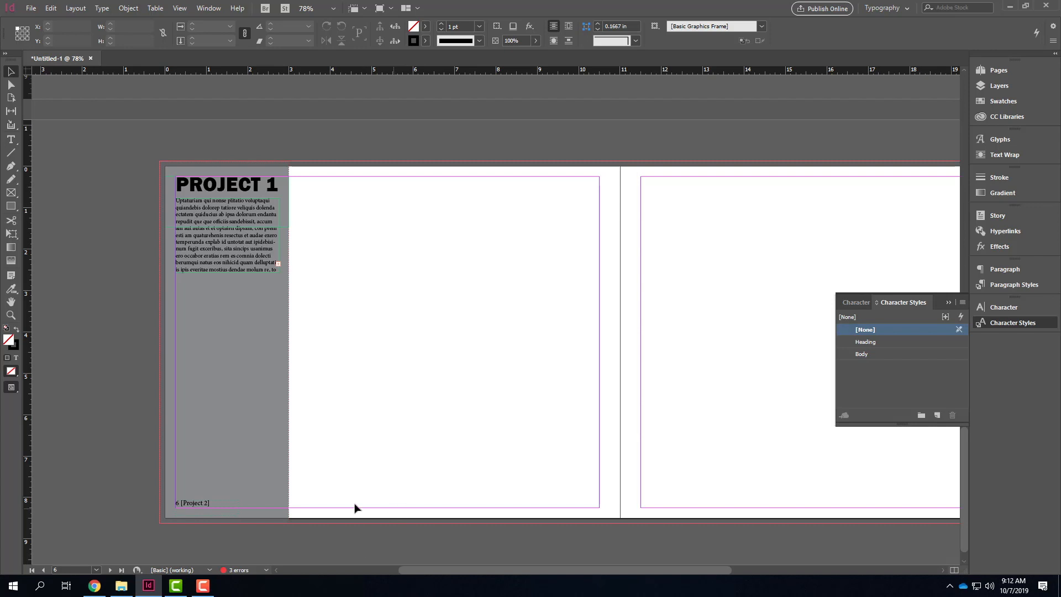
Step: Change the A-Master spread's prefix to C and its name to Blah in its master options
left_click(998, 70)
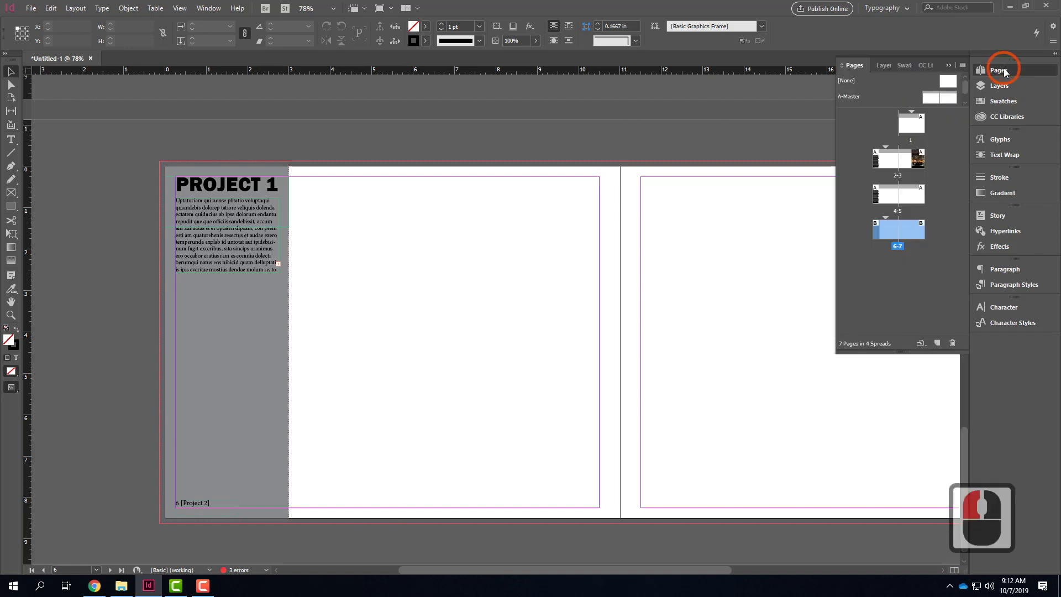
left_click(927, 97)
double_click(930, 96)
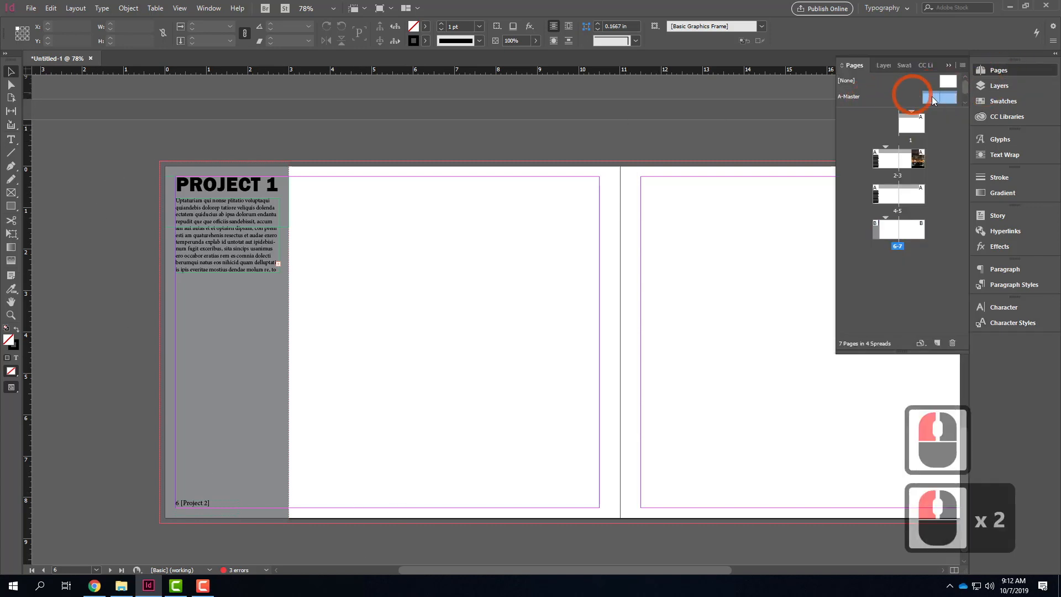
right_click(937, 98)
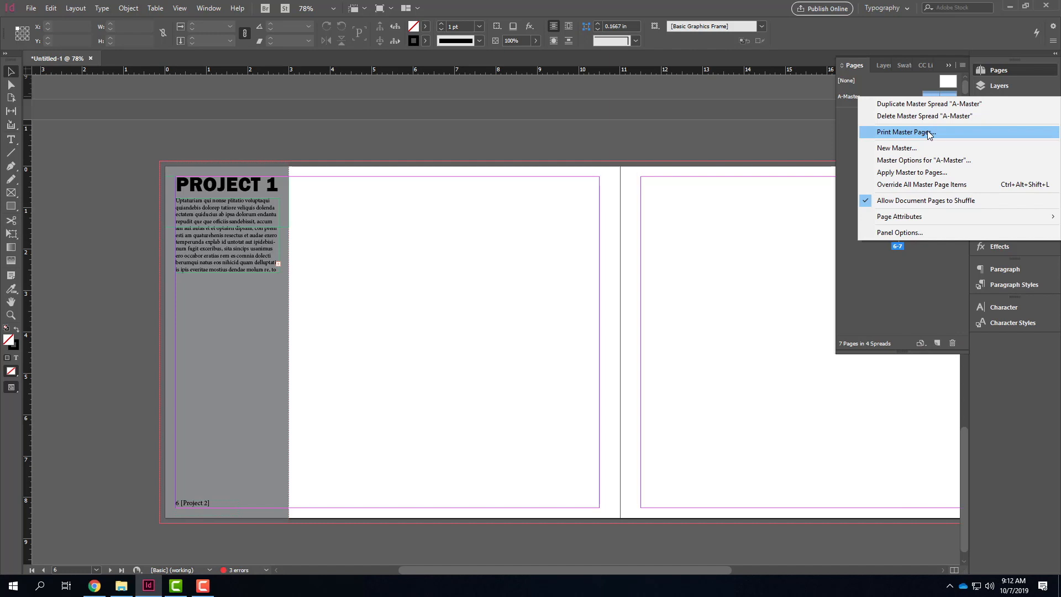
left_click(928, 160)
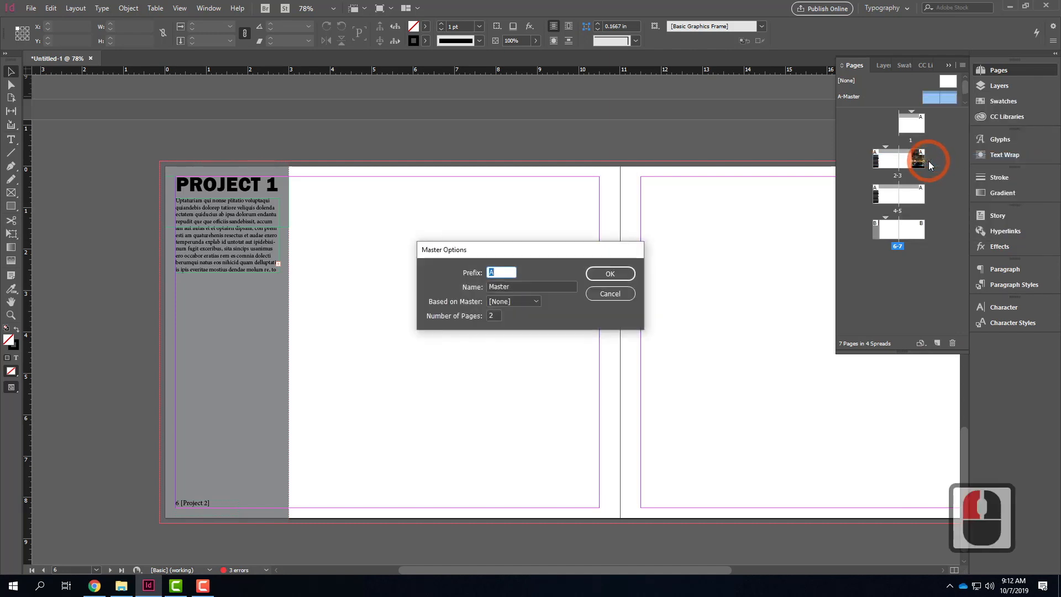
left_click(500, 275)
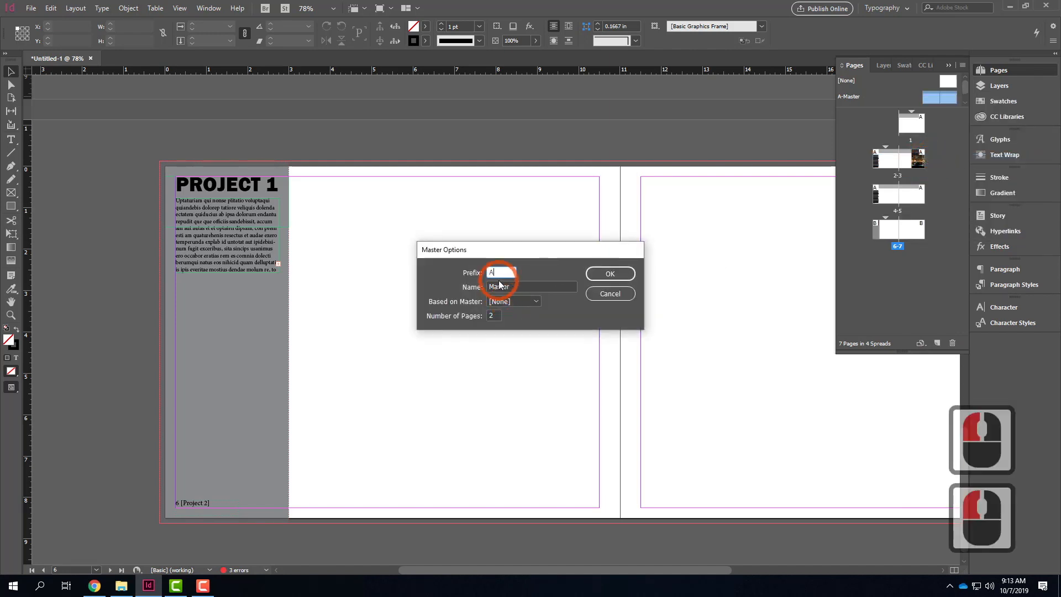
left_click_drag(504, 272, 466, 272)
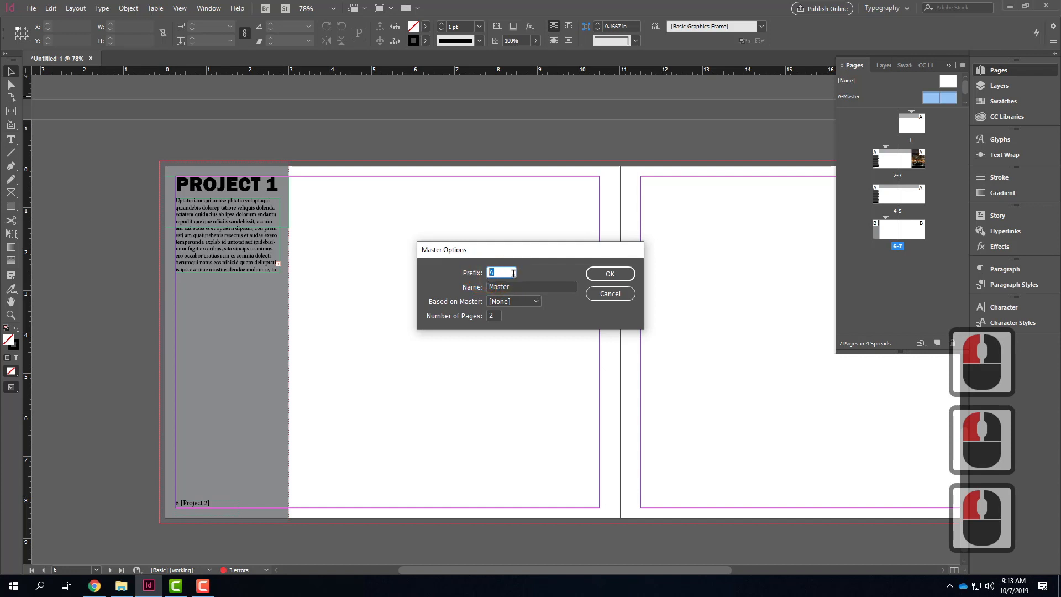
type("C")
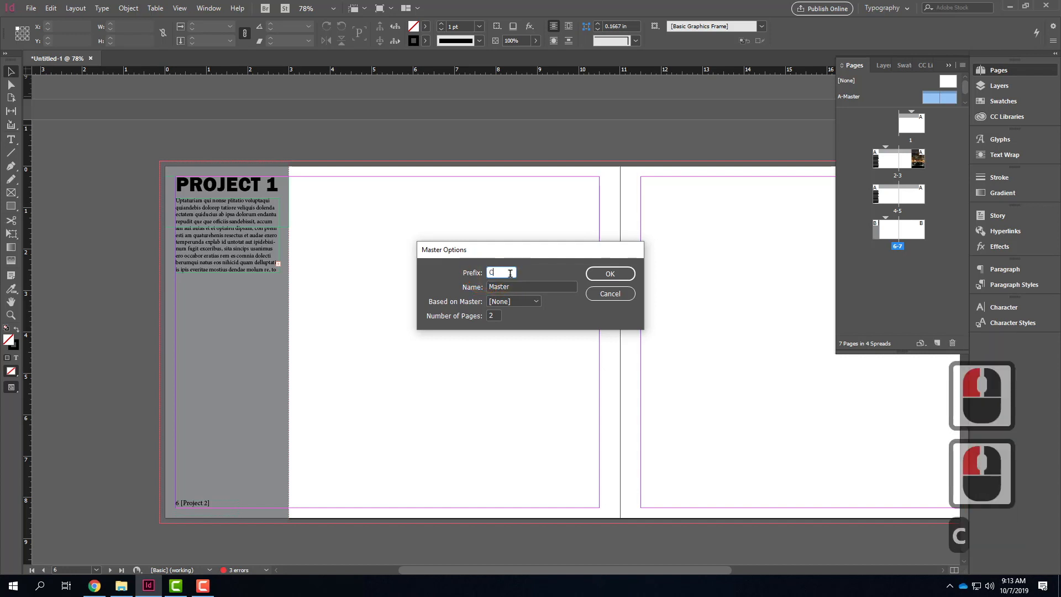
double_click(513, 286)
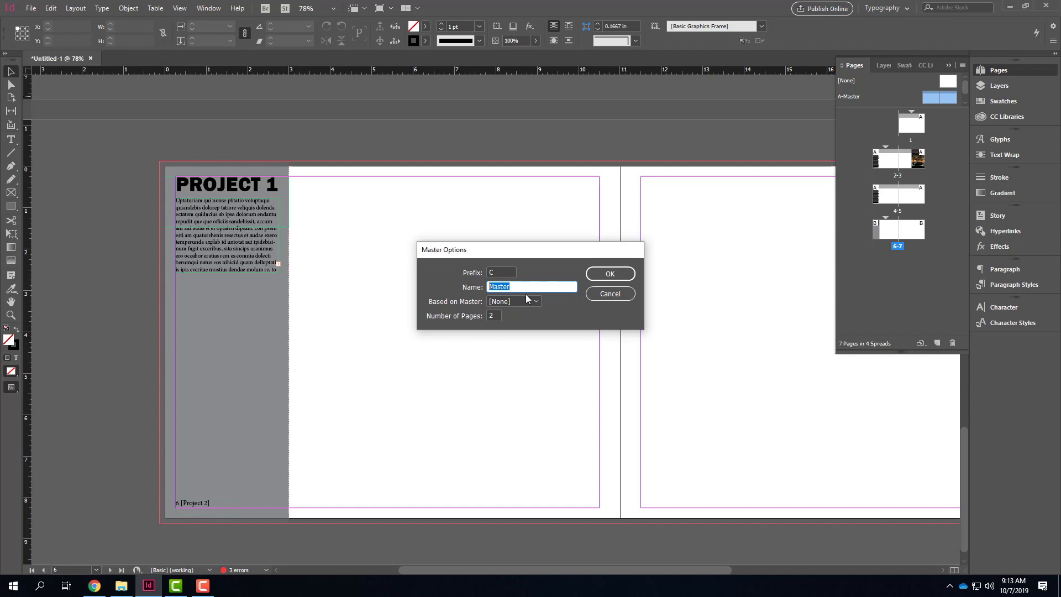
type("Blah")
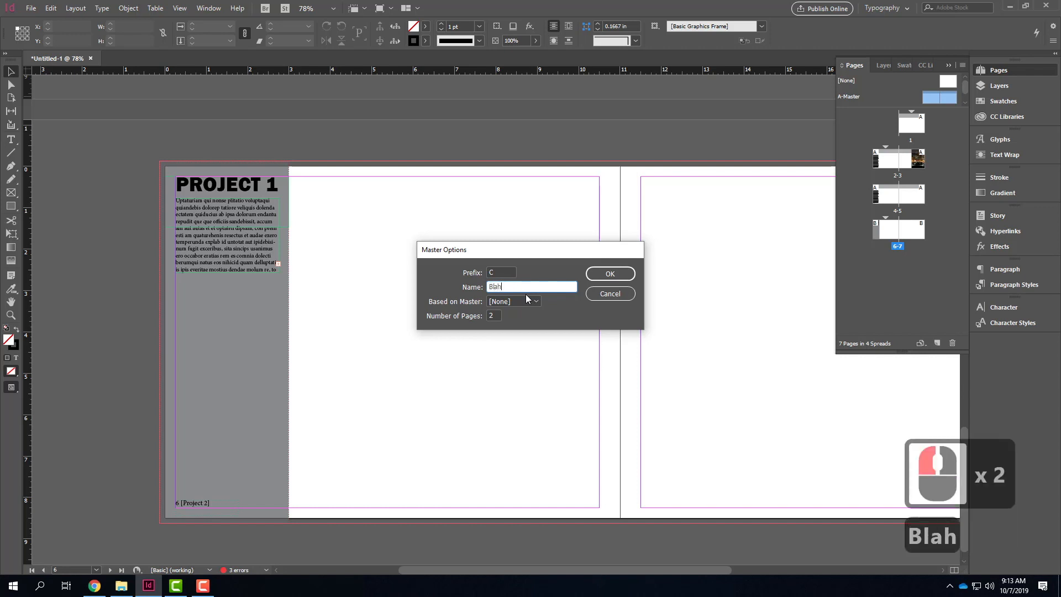
left_click(610, 273)
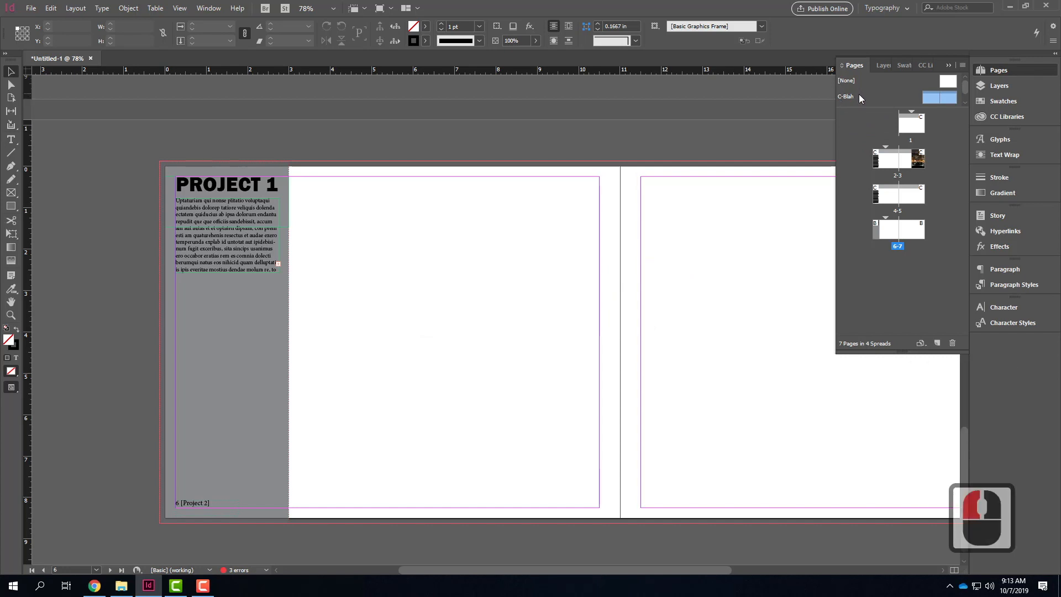
Step: Restore the C-Blah master spread's prefix to A and its name to Master
right_click(940, 101)
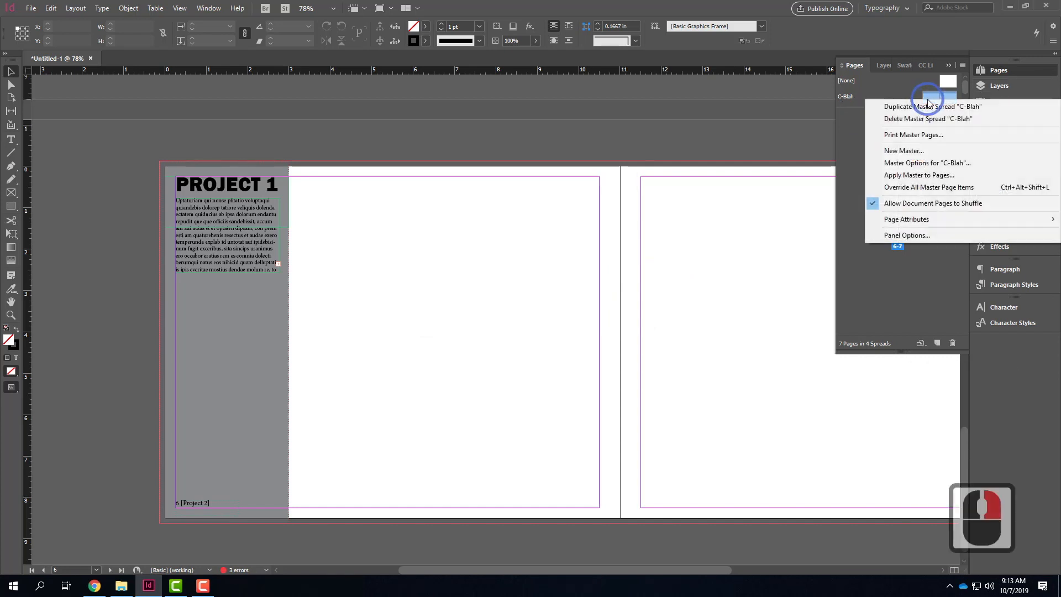
left_click(933, 165)
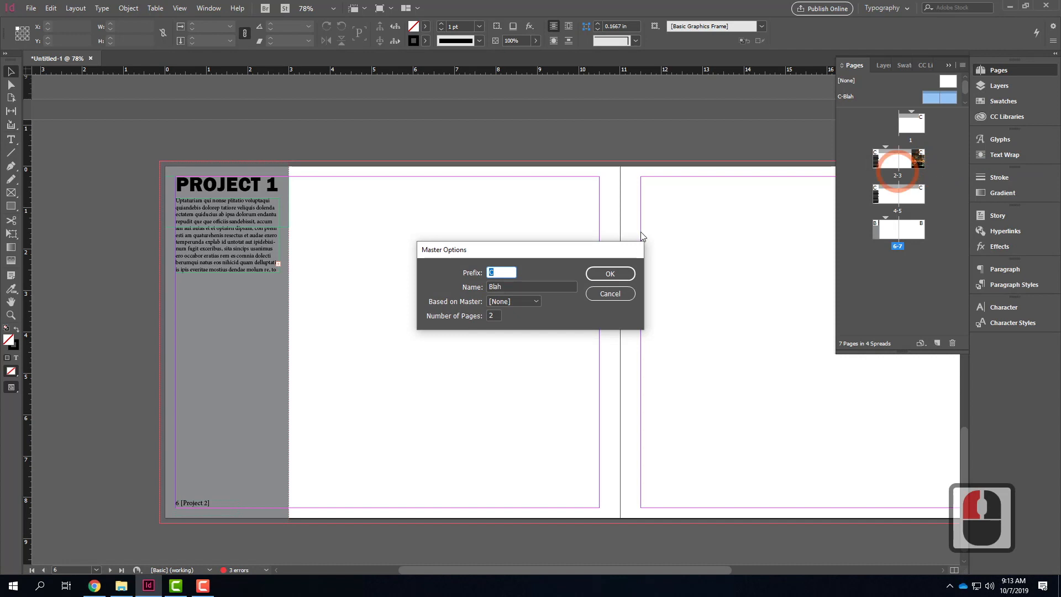
type("A")
key("Tab")
type("Maste")
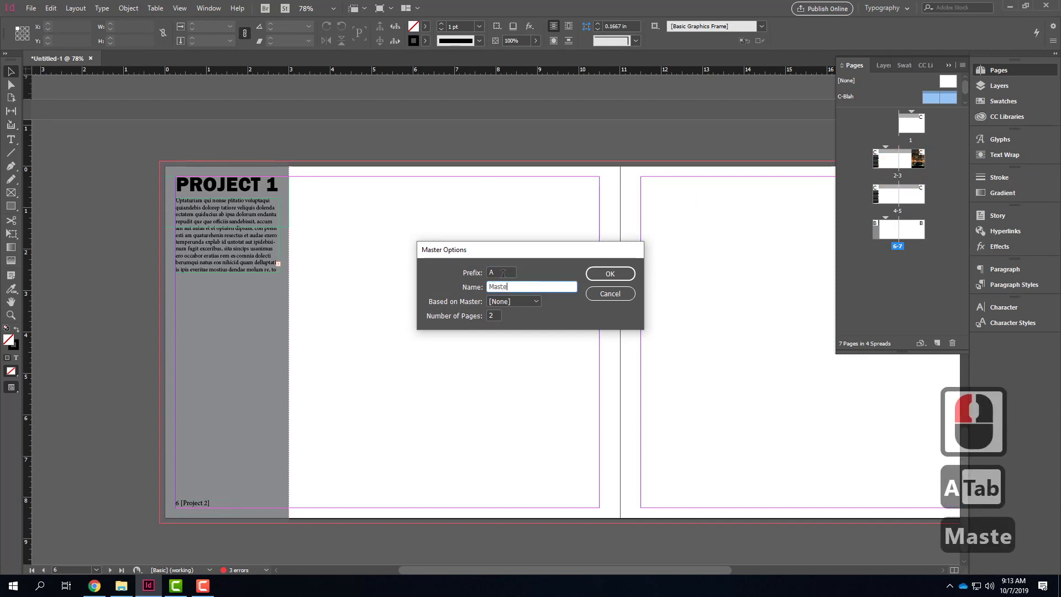
type("r")
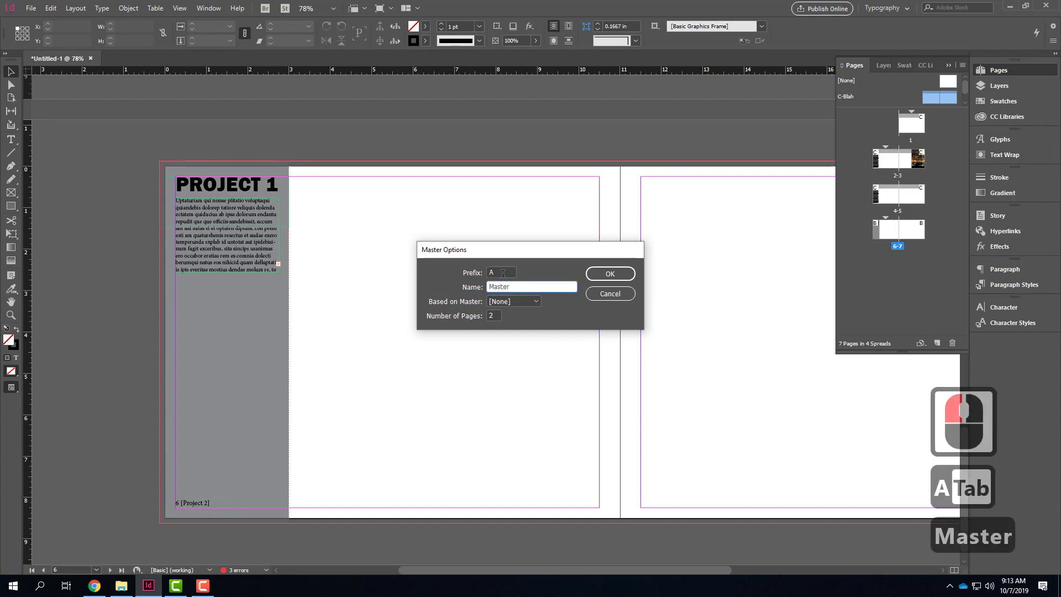
left_click(610, 273)
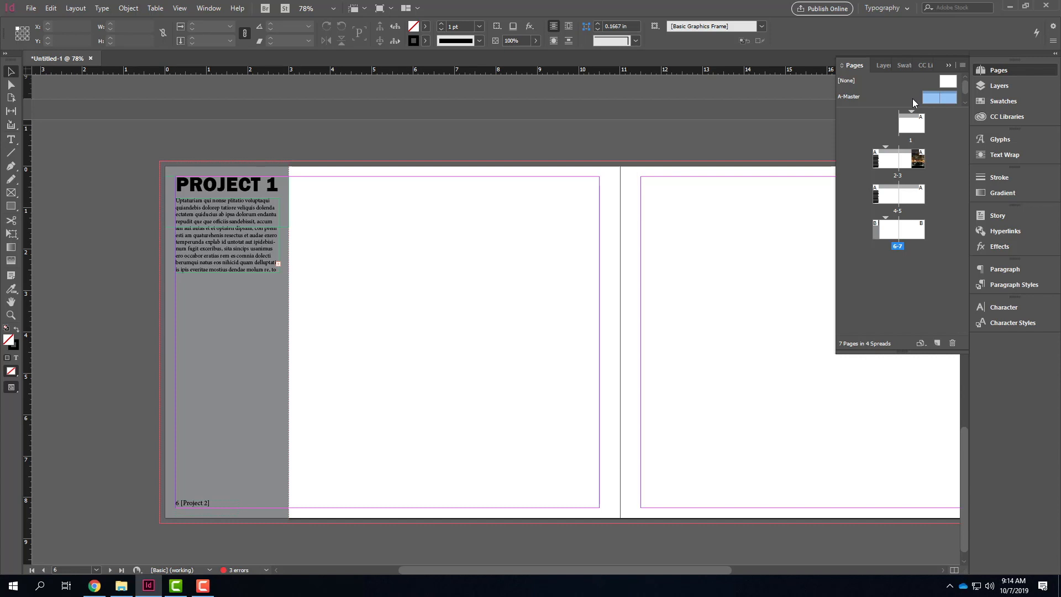
left_click(203, 586)
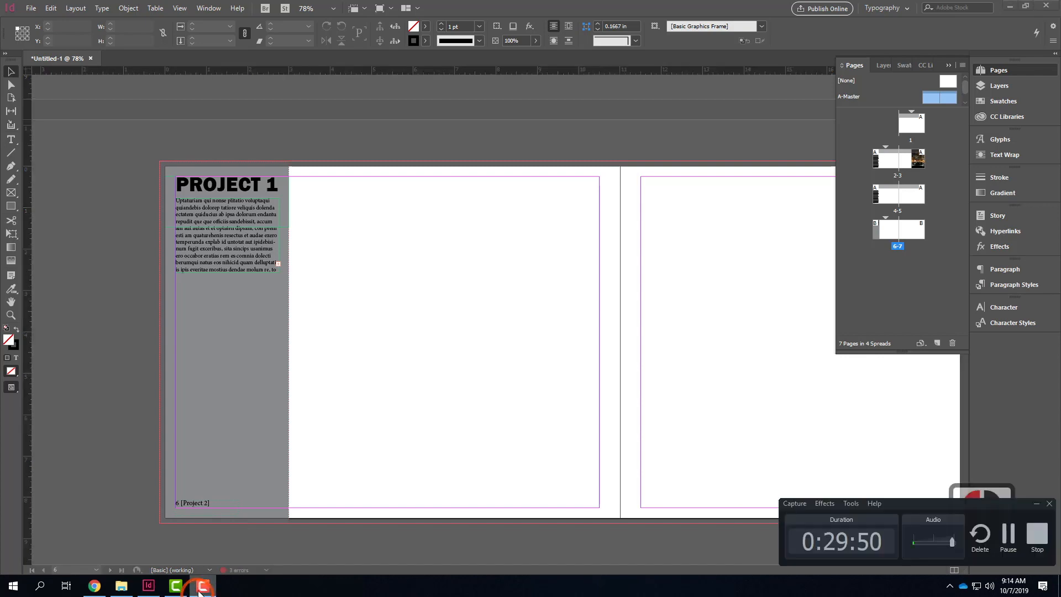